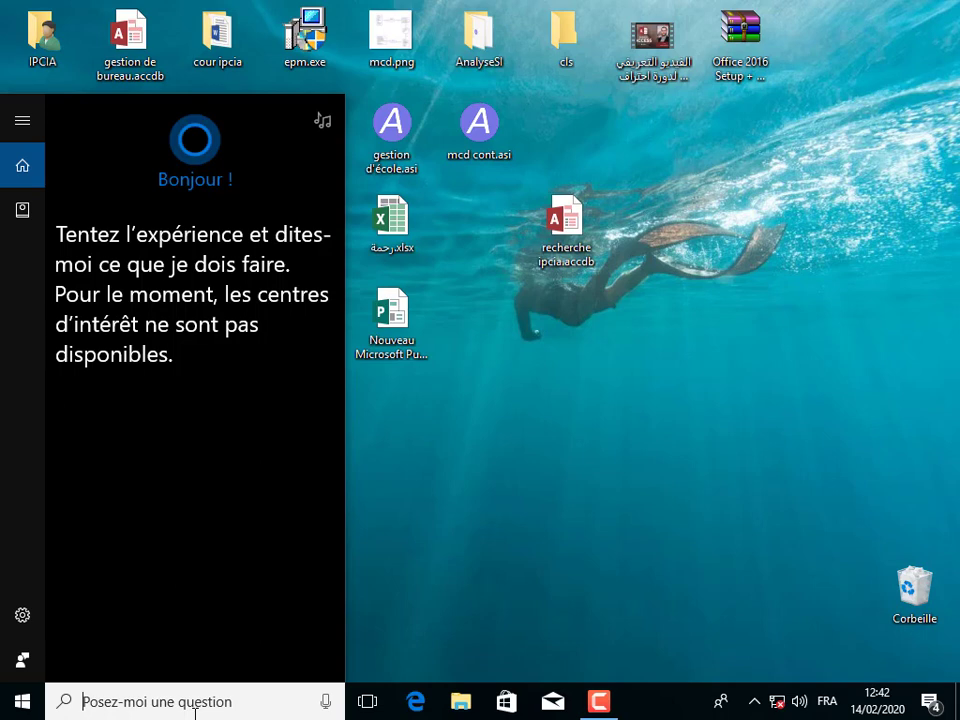
# Start Access and begin a blank desktop database with the file name sg vente.
pyautogui.write('acce')
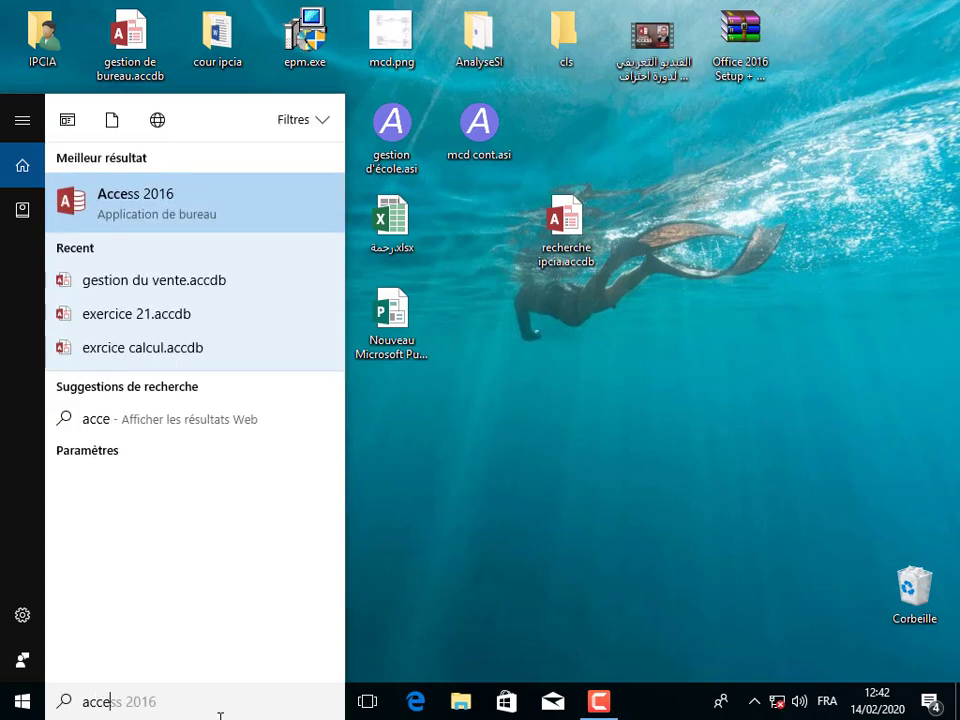
pyautogui.click(186, 199)
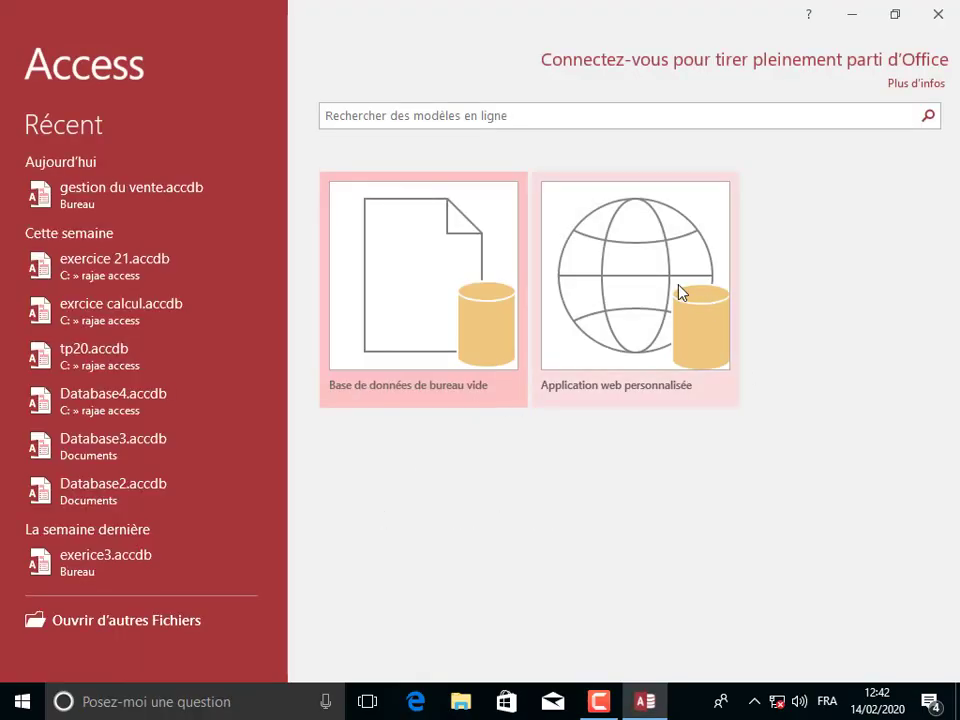
pyautogui.click(385, 302)
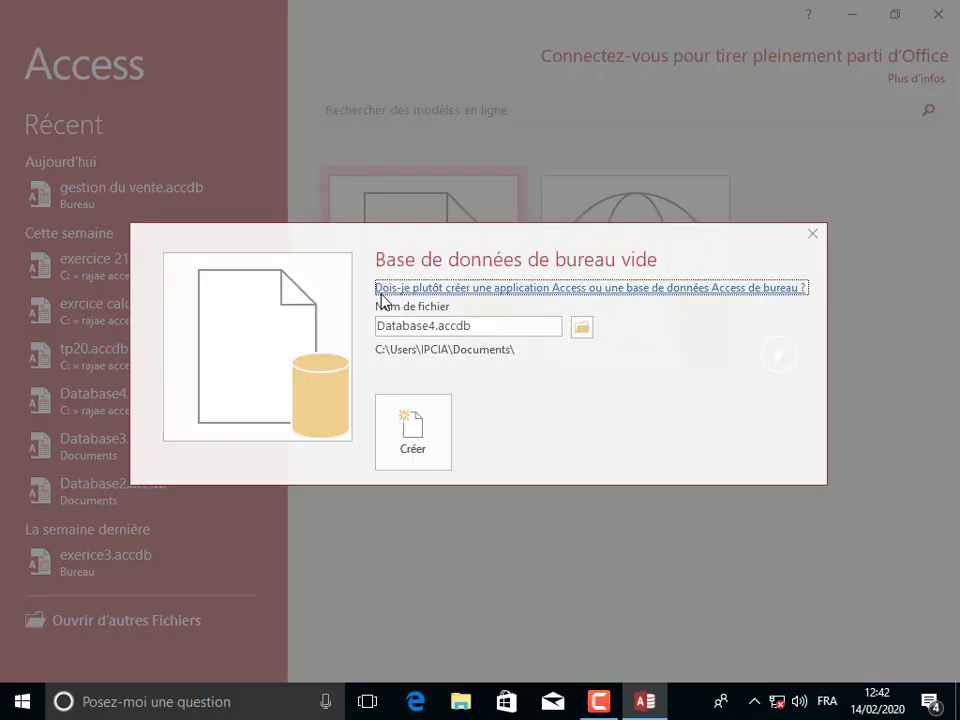
pyautogui.click(482, 326)
pyautogui.doubleClick(486, 318)
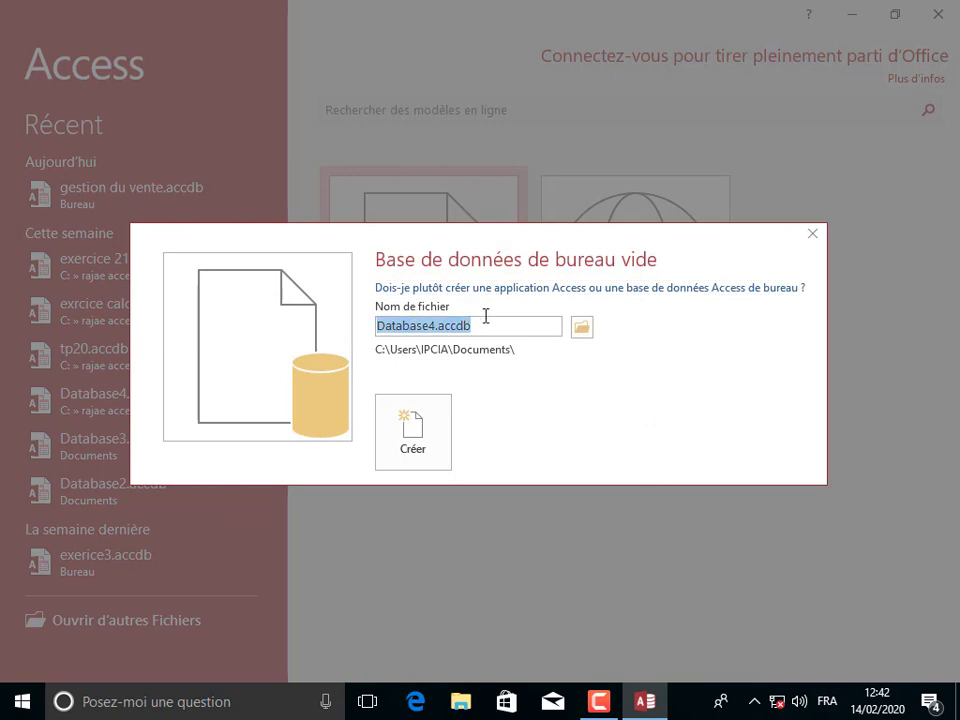
pyautogui.write('sg vente')
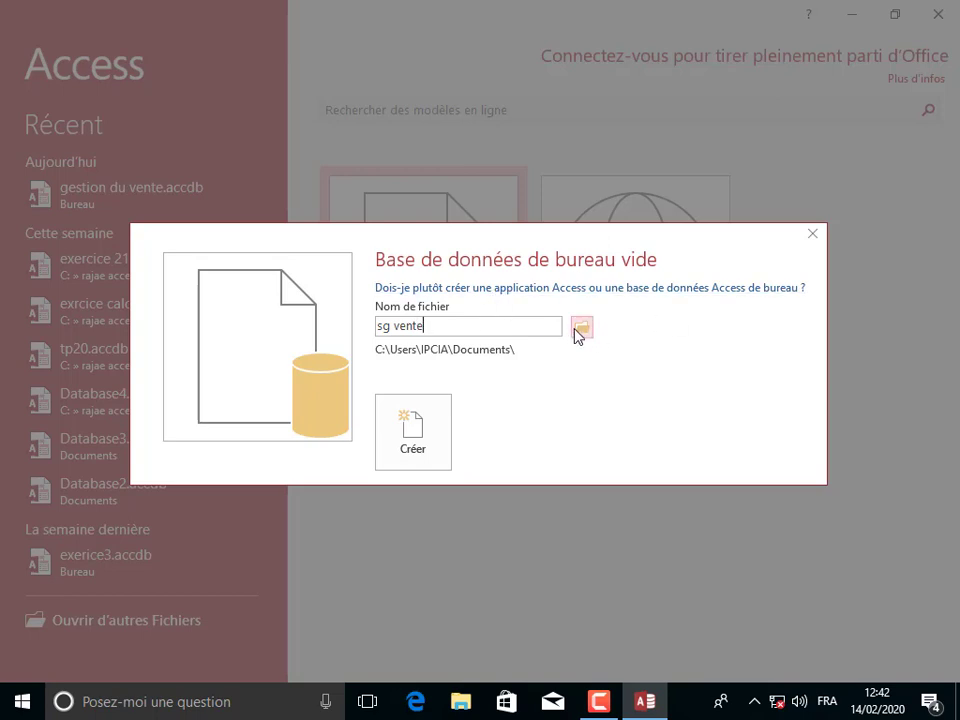
# Choose the Desktop (Bureau) as the storage folder and create the sg vente database.
pyautogui.click(579, 333)
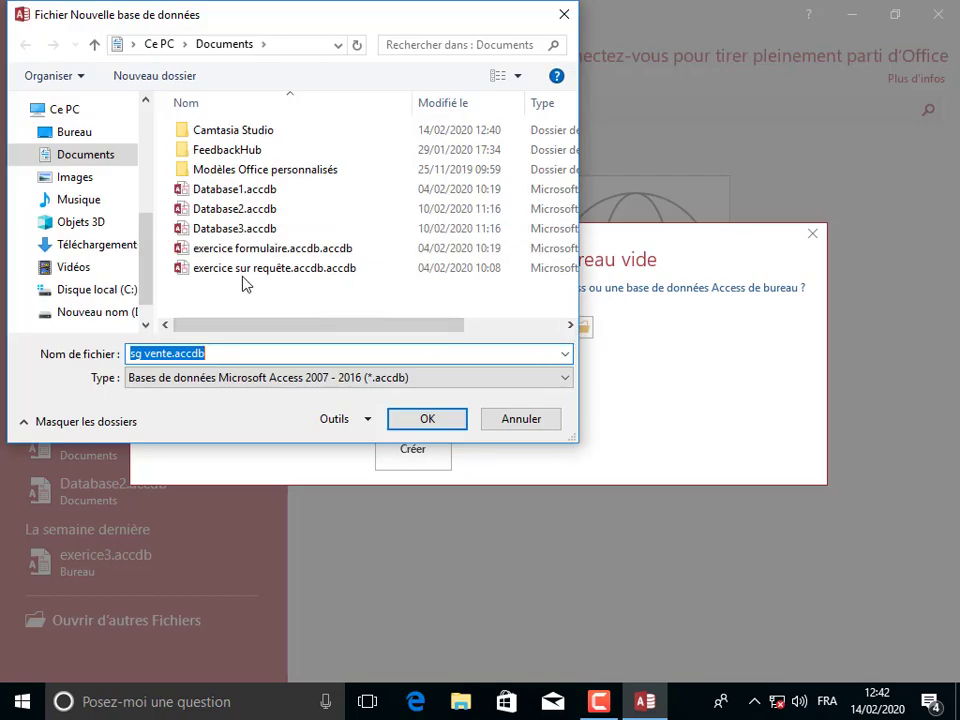
pyautogui.click(76, 136)
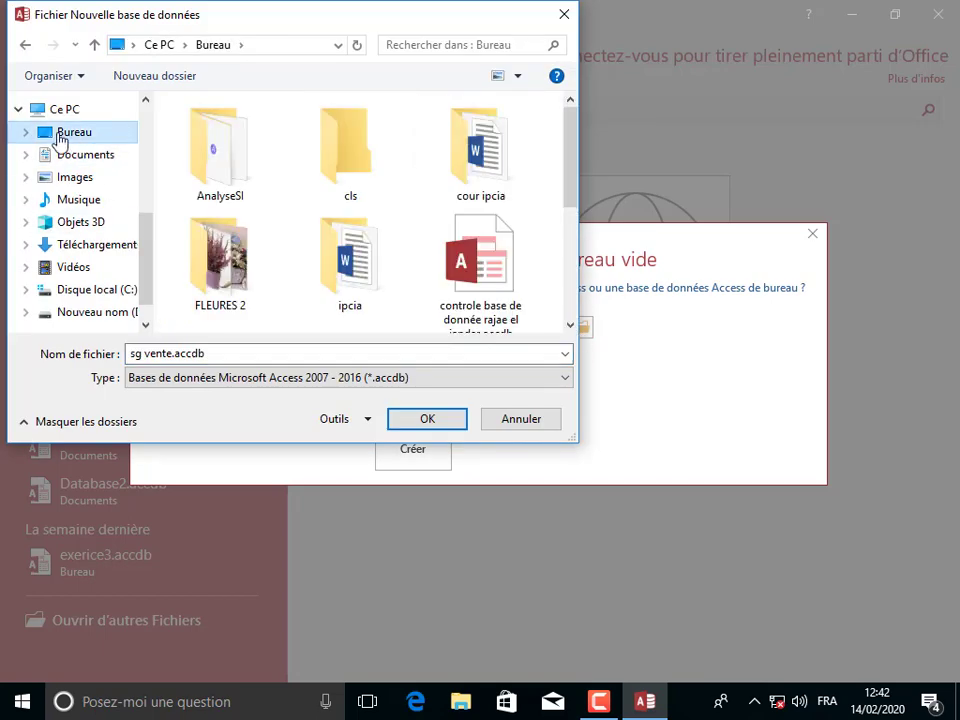
pyautogui.click(412, 422)
pyautogui.click(410, 433)
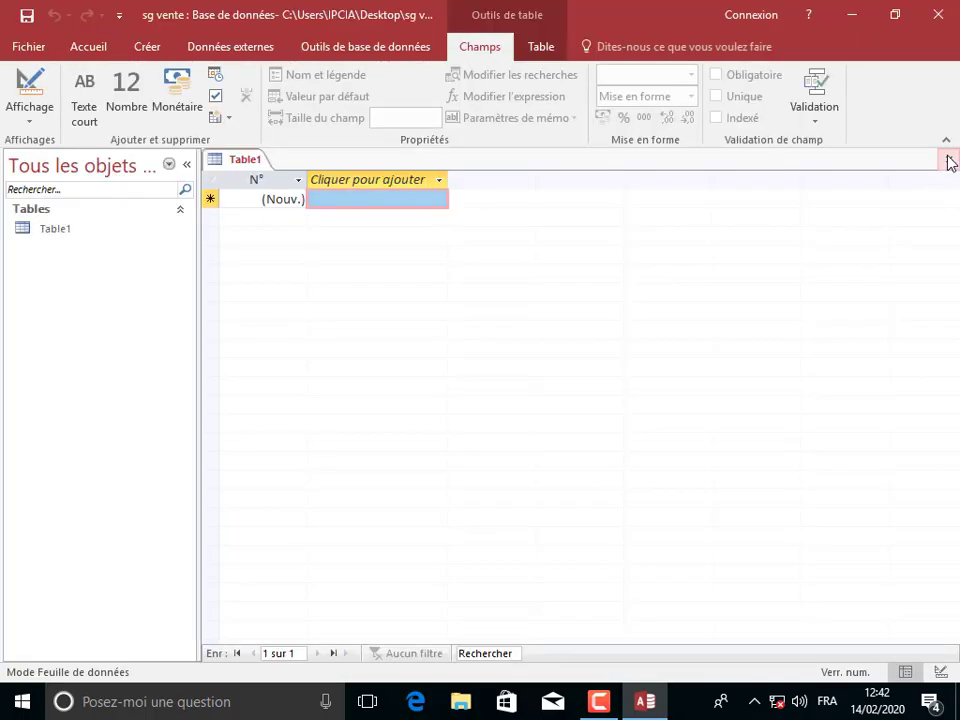
# Close the default table and start a new table in Design view with the fields Idclient and Nonclient.
pyautogui.click(949, 162)
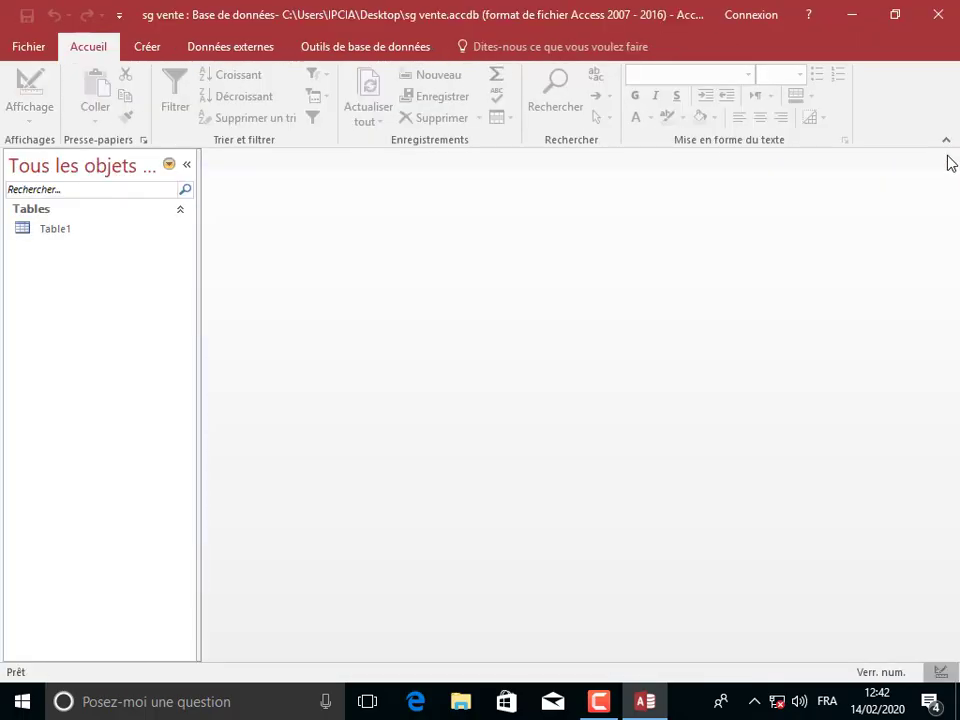
pyautogui.click(147, 46)
pyautogui.click(150, 100)
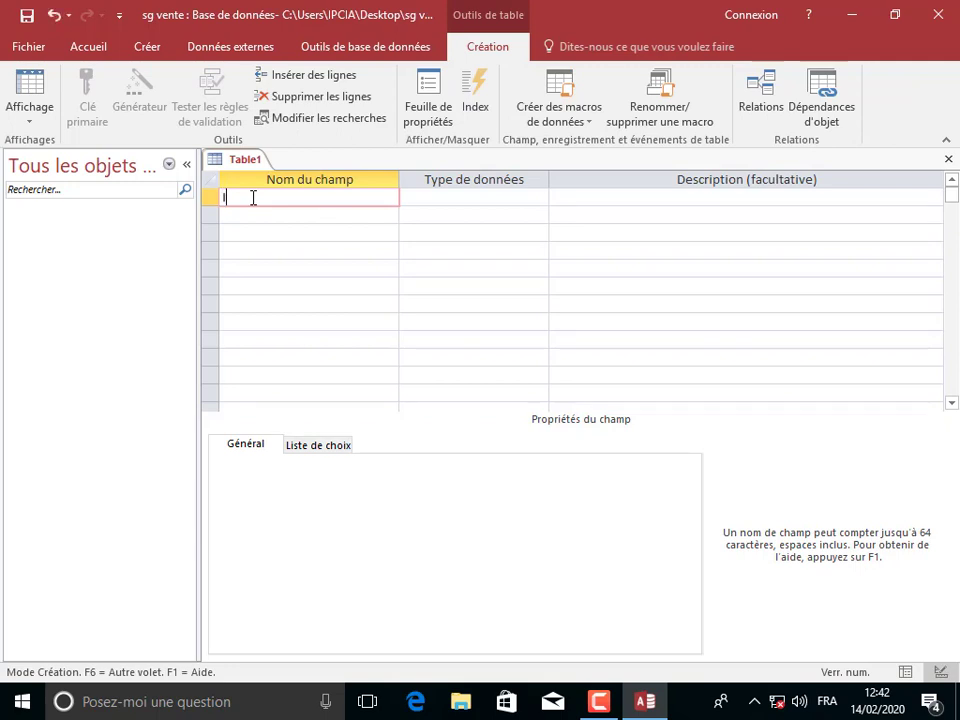
pyautogui.write('Idclient')
pyautogui.click(260, 213)
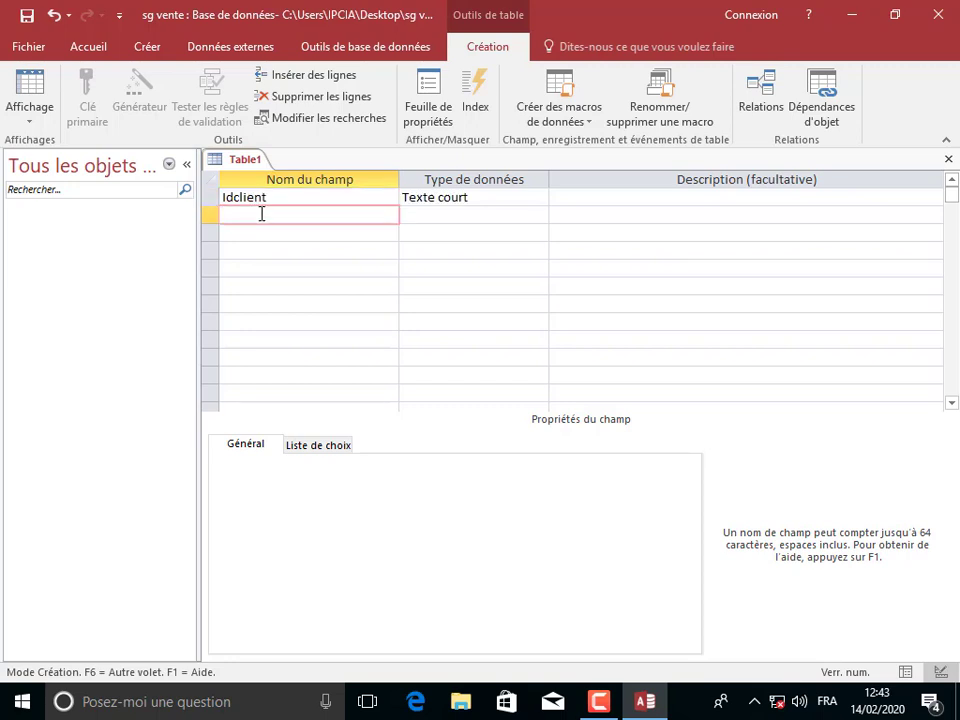
pyautogui.write('Nonclient')
# Add the fields Prénom, CIN, Téléphone and Adresse below the first two fields.
pyautogui.click(261, 233)
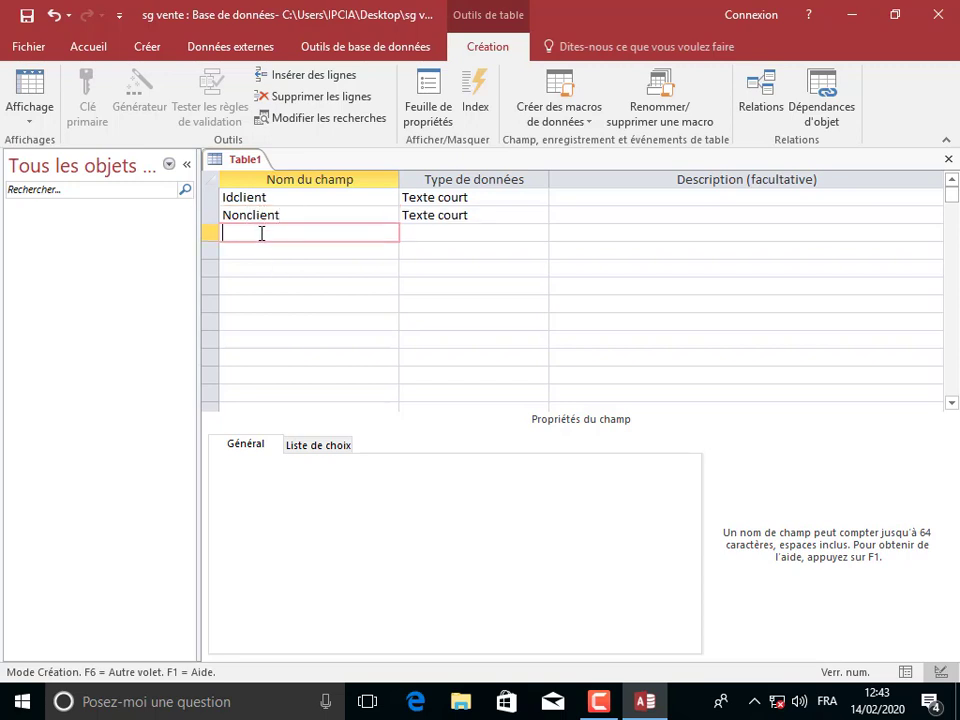
pyautogui.write('Prénom')
pyautogui.press('Down')
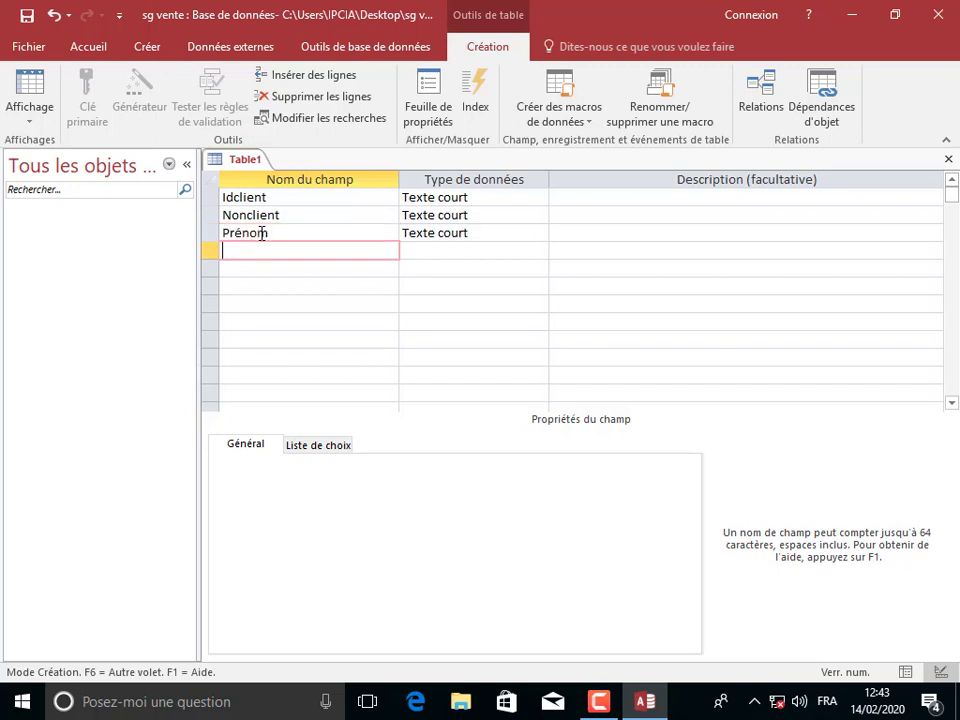
pyautogui.write('CIN')
pyautogui.press('Down')
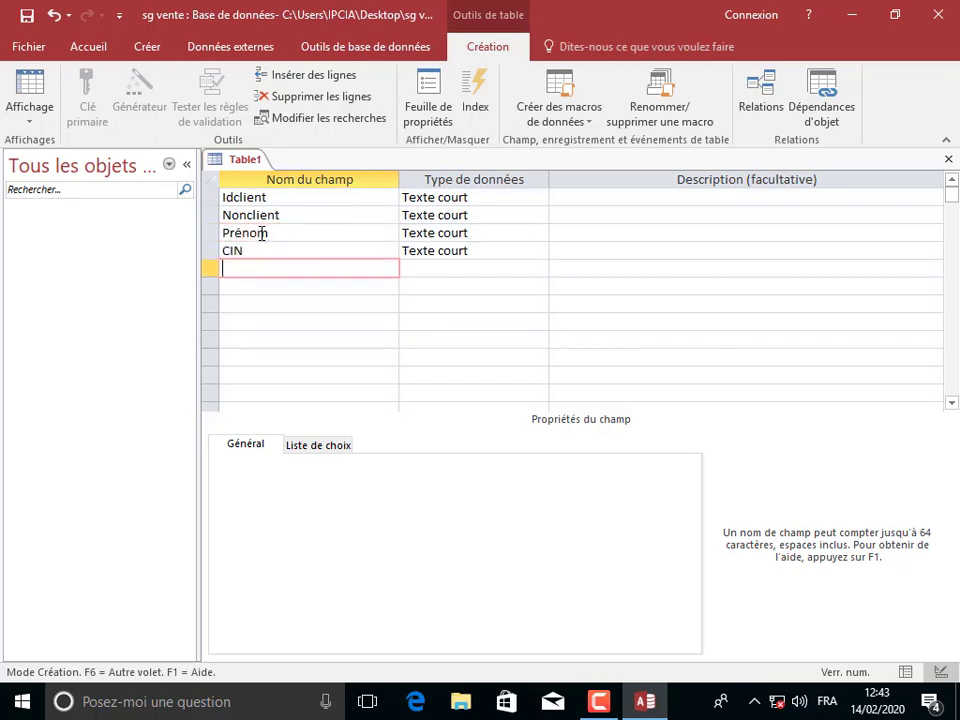
pyautogui.write('Téléphone')
pyautogui.press('Down')
pyautogui.write('Ad')
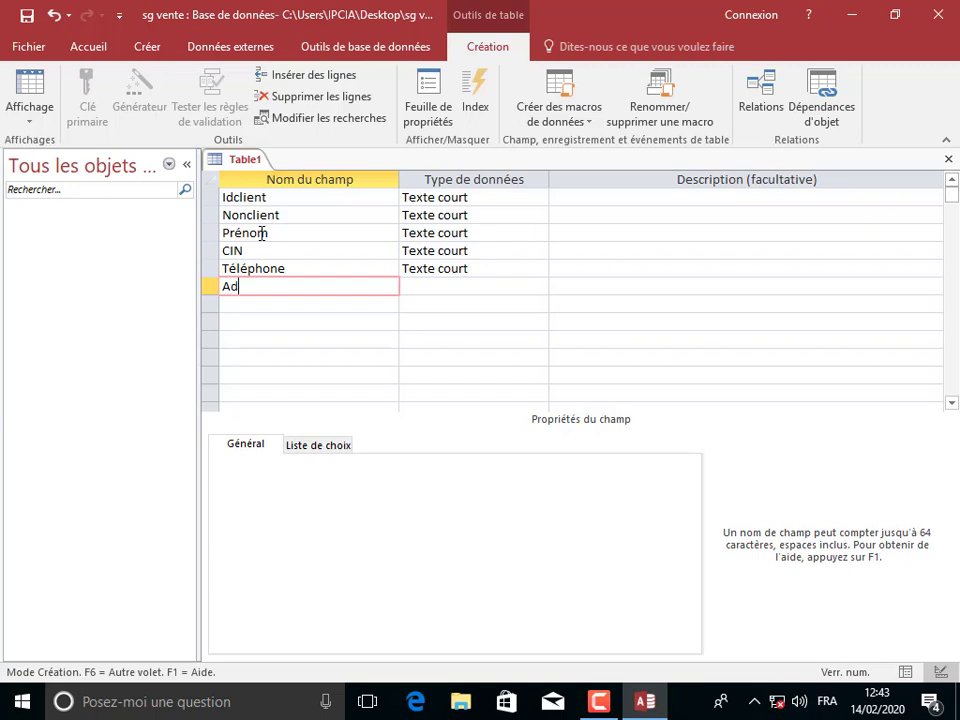
pyautogui.write('resse')
# Set the Idclient data type to NuméroAuto and make the field the primary key.
pyautogui.click(473, 197)
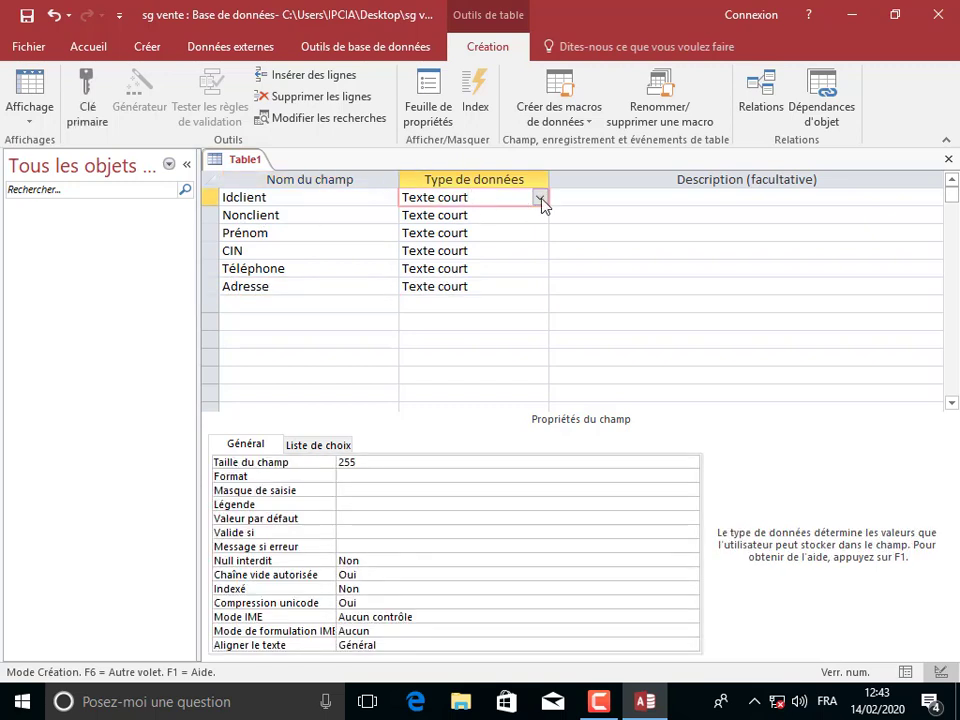
pyautogui.click(540, 198)
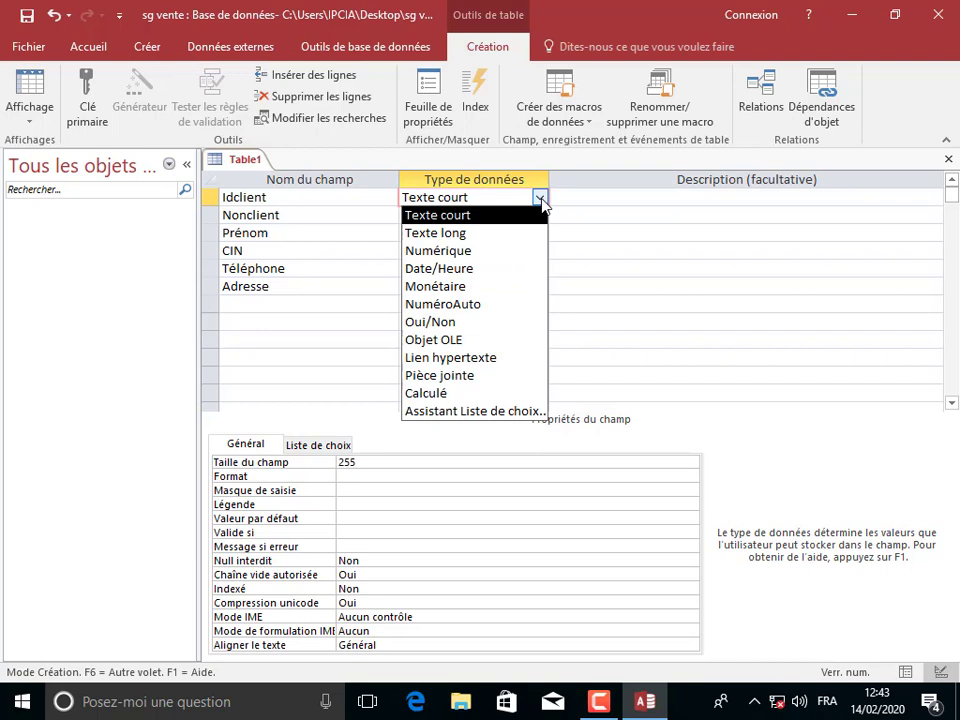
pyautogui.click(483, 305)
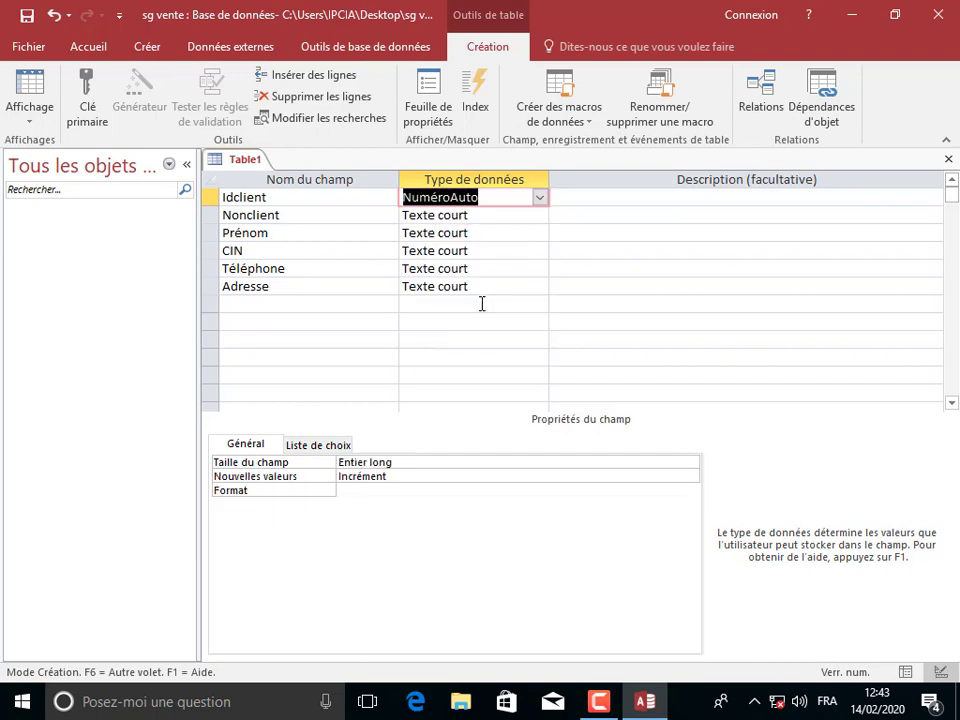
pyautogui.click(90, 112)
# Correct the second field's name to Nomclient.
pyautogui.click(289, 216)
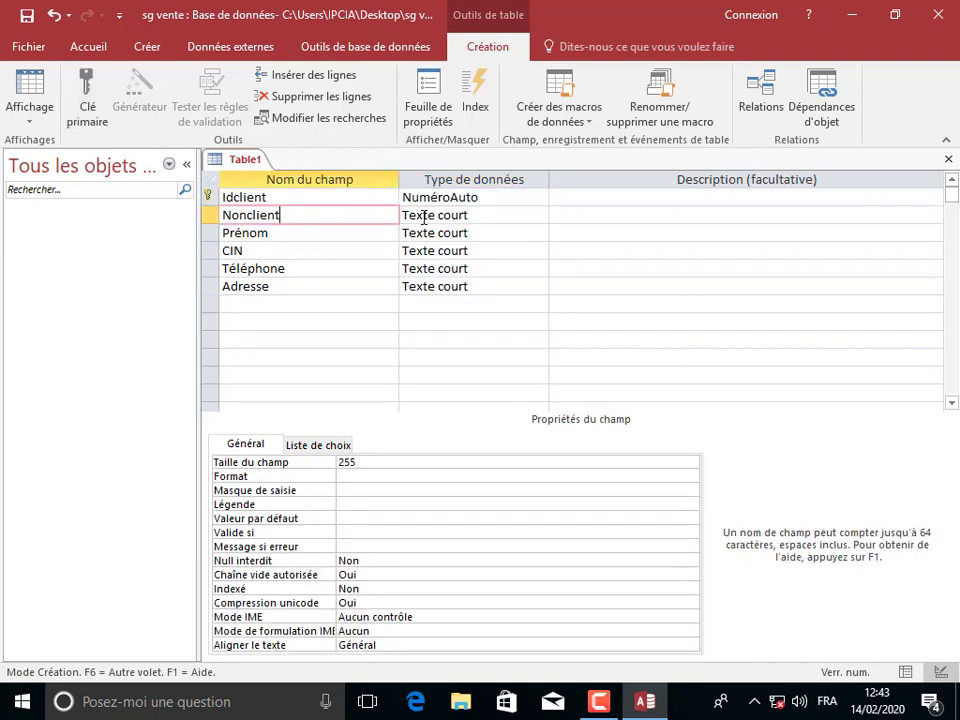
pyautogui.click(370, 463)
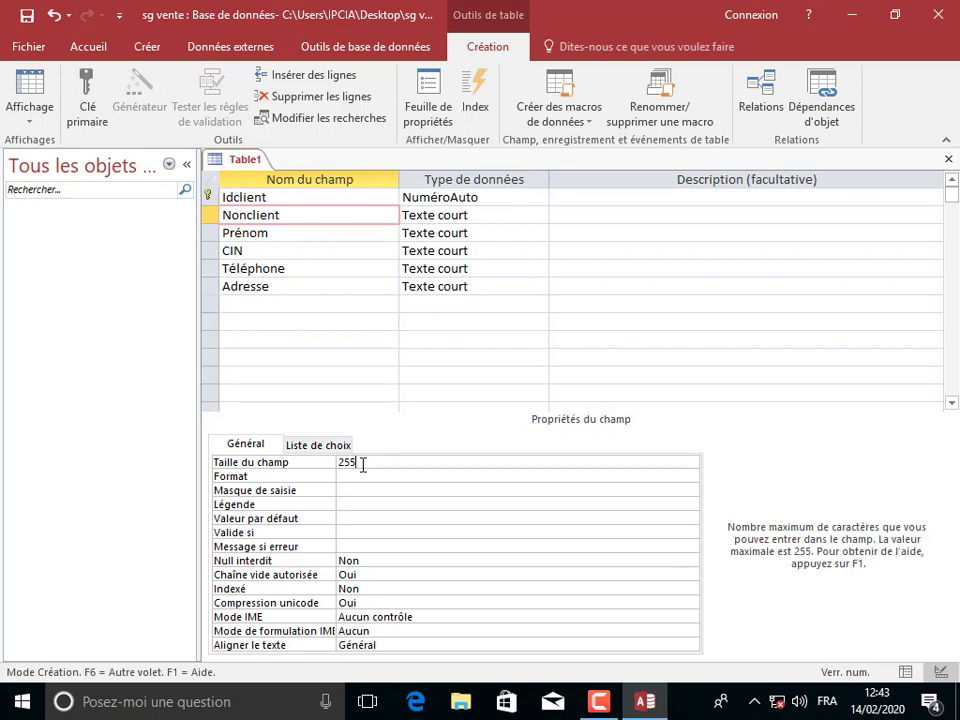
pyautogui.click(244, 215)
pyautogui.press('BackSpace')
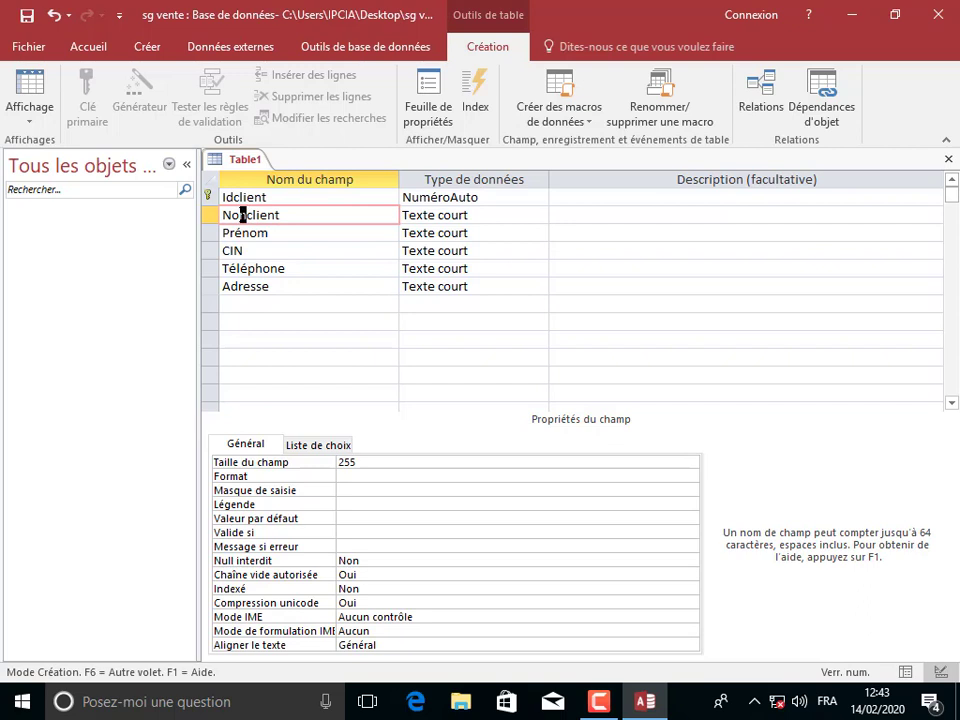
pyautogui.write('m')
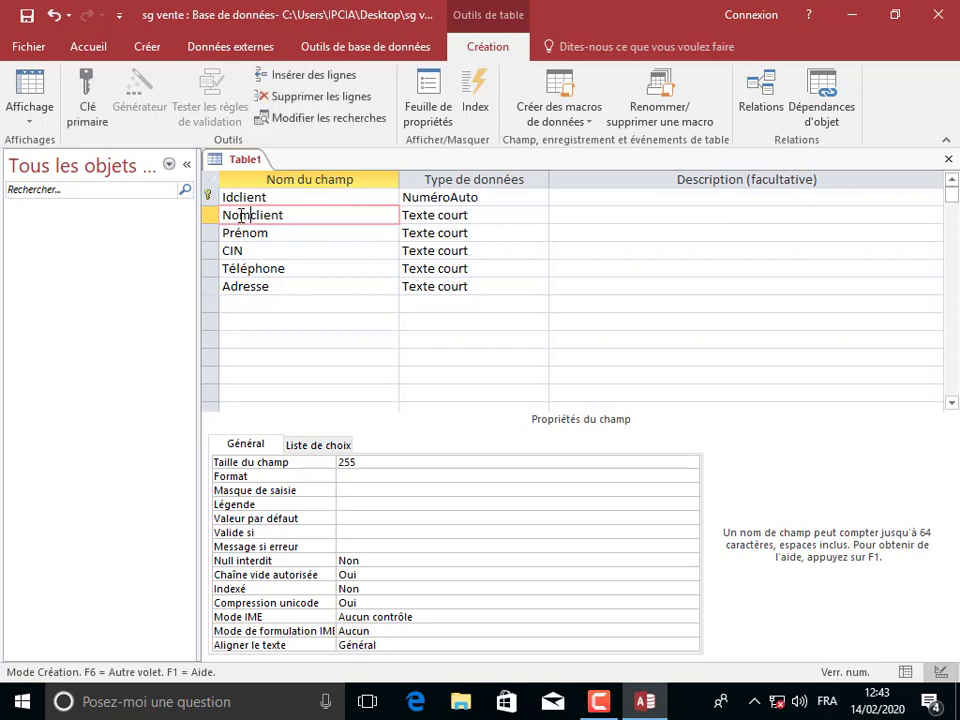
# Shorten the field size (Taille du champ) of Nomclient, Prénom and CIN by dropping the last digit.
pyautogui.click(363, 463)
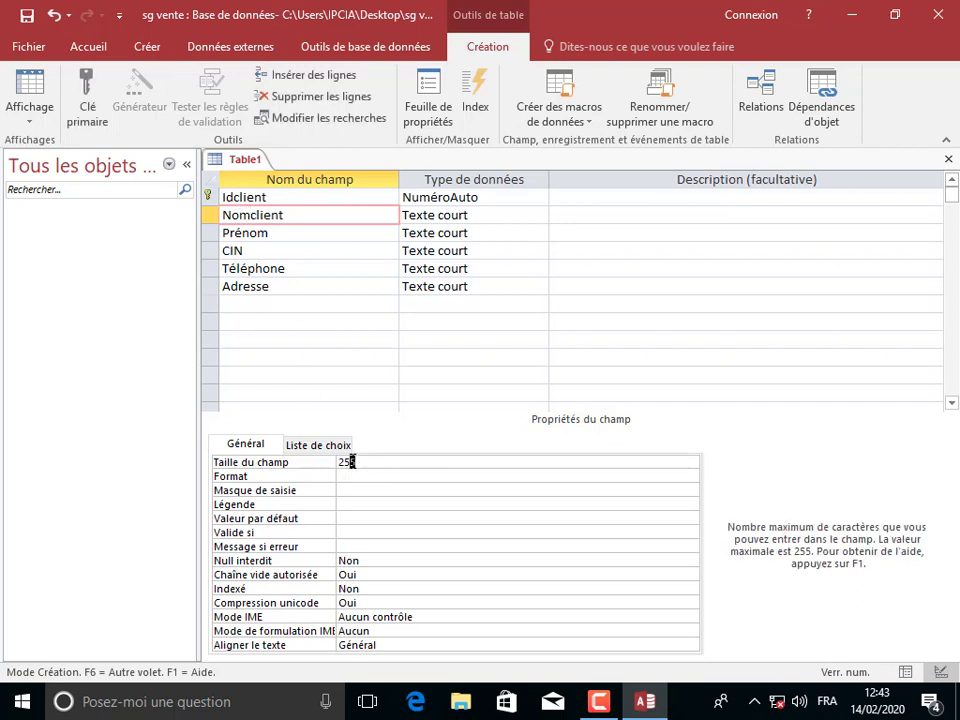
pyautogui.click(250, 232)
pyautogui.click(375, 463)
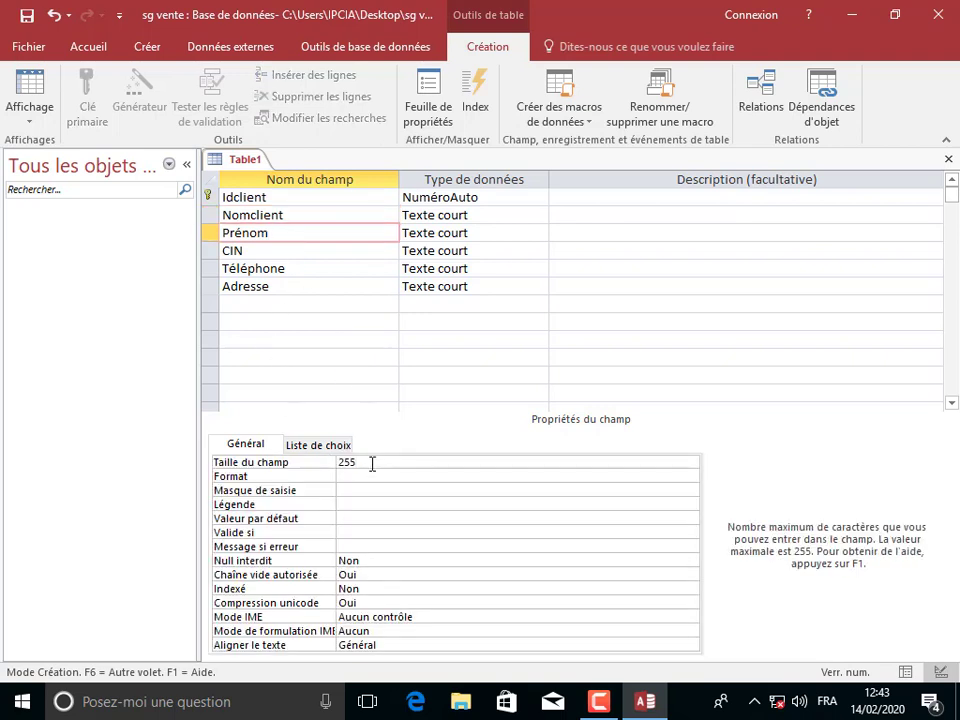
pyautogui.press('BackSpace')
pyautogui.click(265, 250)
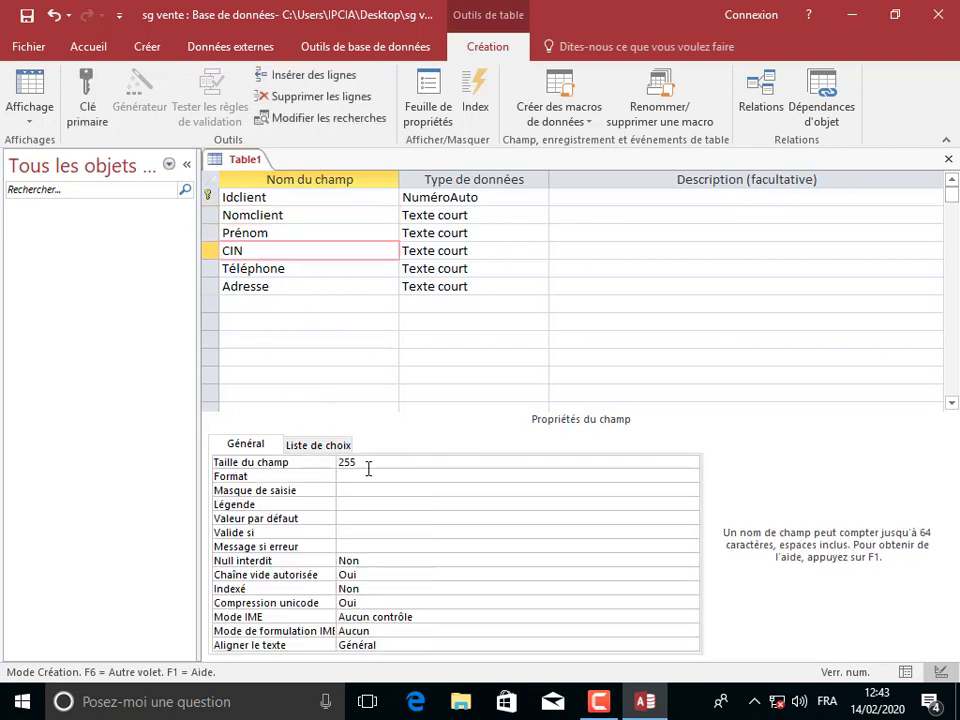
pyautogui.click(368, 463)
pyautogui.press('BackSpace')
# Set the field size of Téléphone to 10.
pyautogui.click(285, 268)
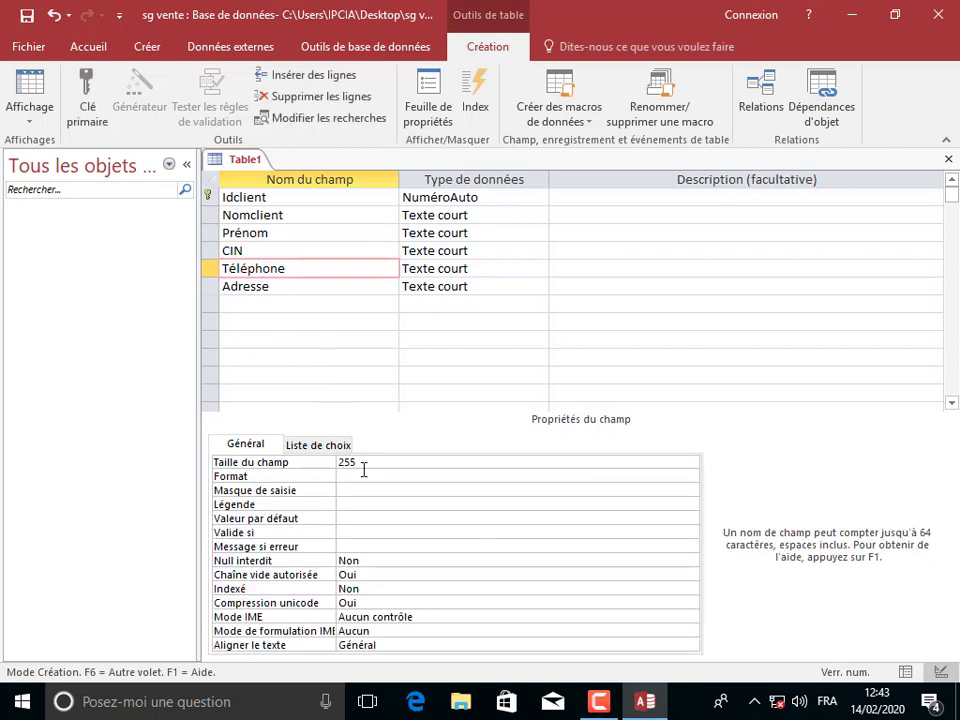
pyautogui.click(332, 462)
pyautogui.click(328, 462)
pyautogui.write('1')
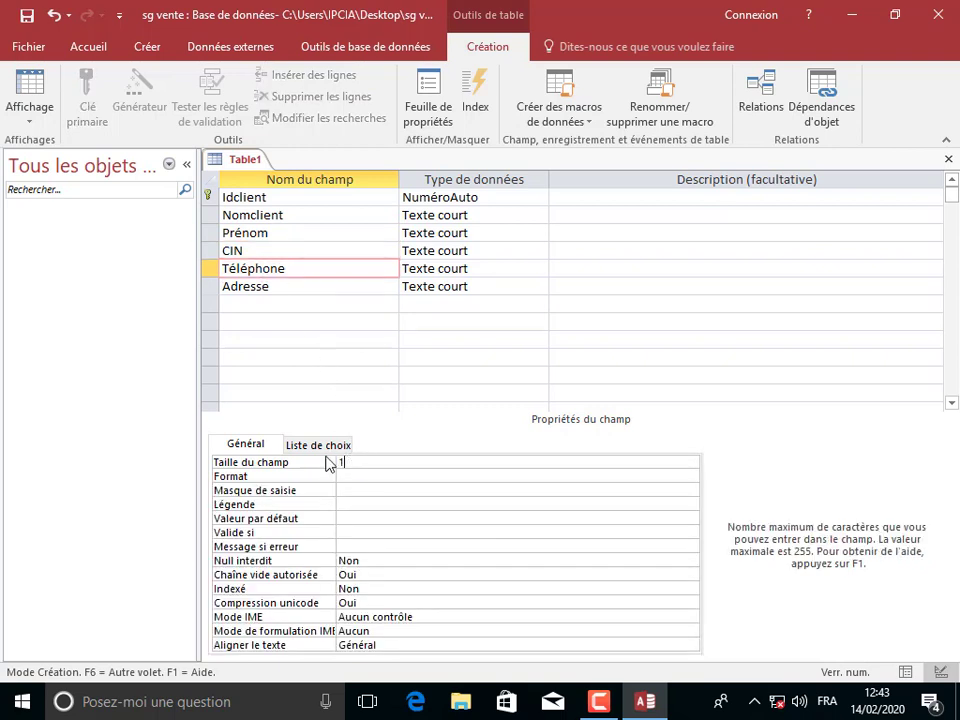
pyautogui.write('0')
pyautogui.click(274, 286)
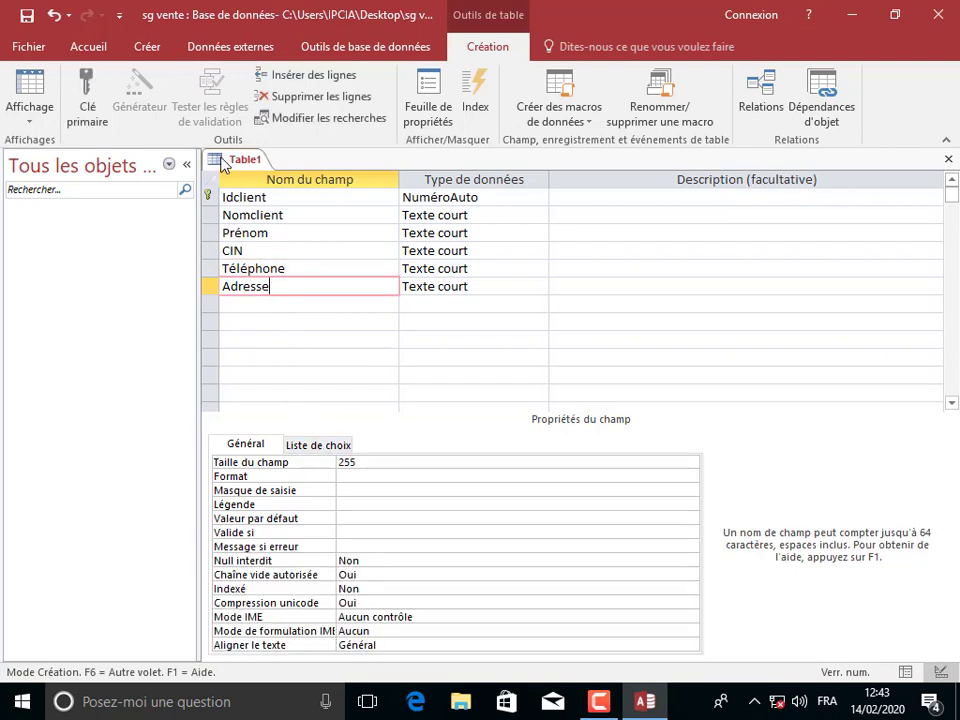
# Save the client table under the name t-client and close it.
pyautogui.rightClick(222, 165)
pyautogui.click(255, 170)
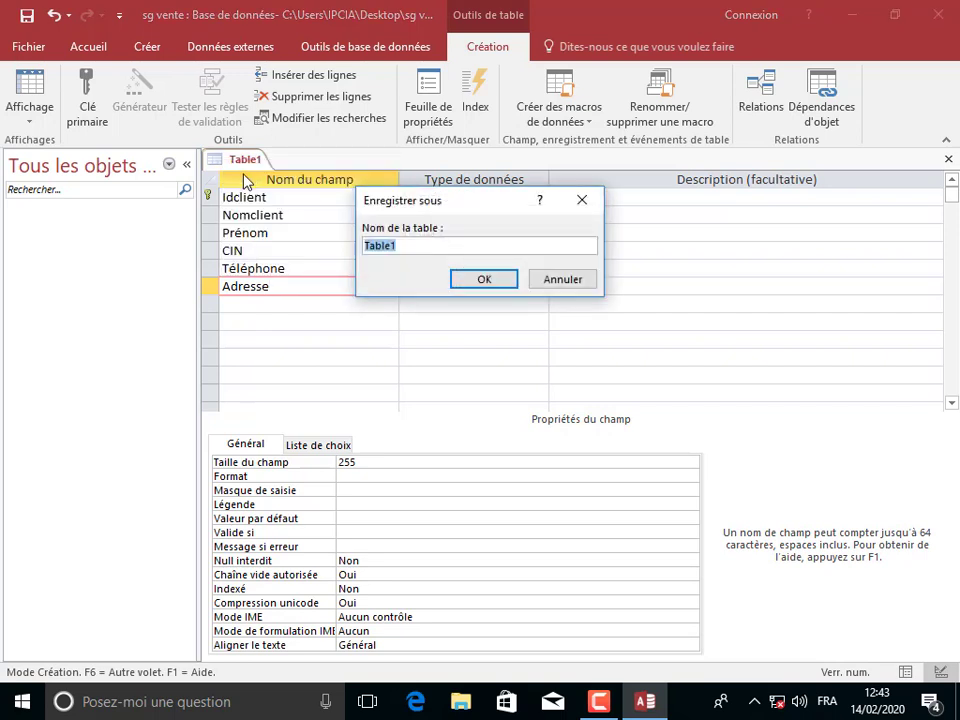
pyautogui.write('t-client')
pyautogui.press('Return')
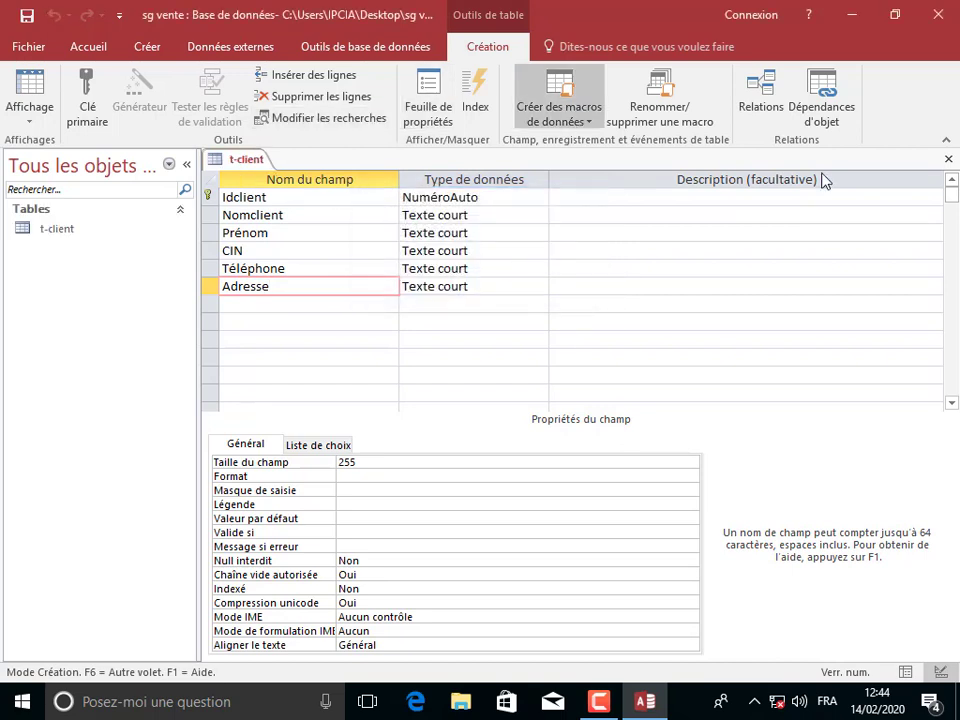
pyautogui.click(949, 159)
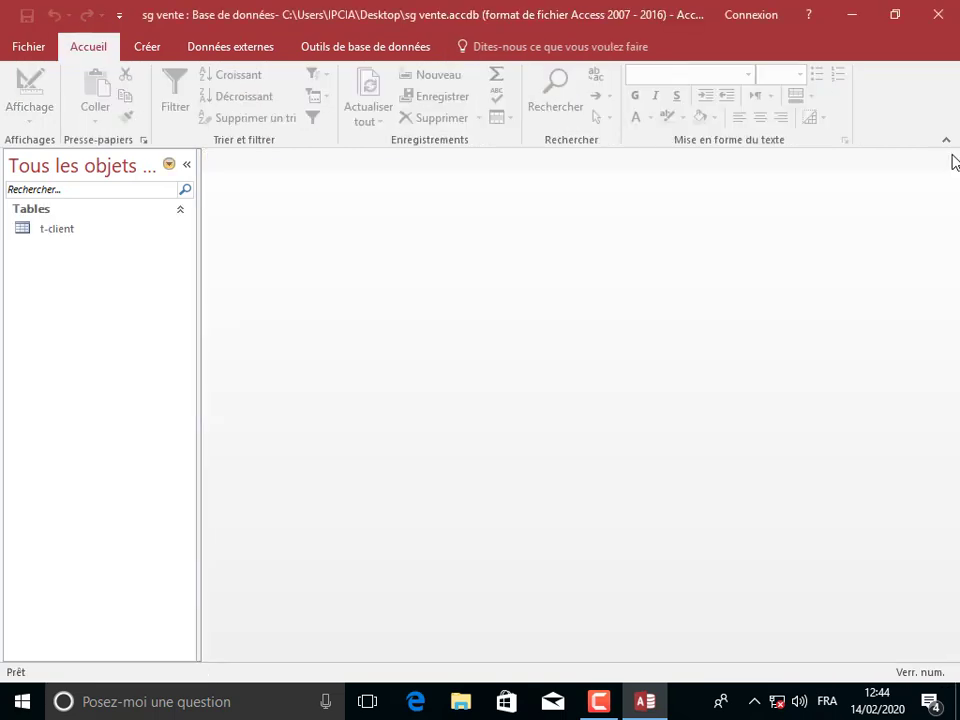
# Start another table in Design view with the fields idcommande and date commande.
pyautogui.click(148, 48)
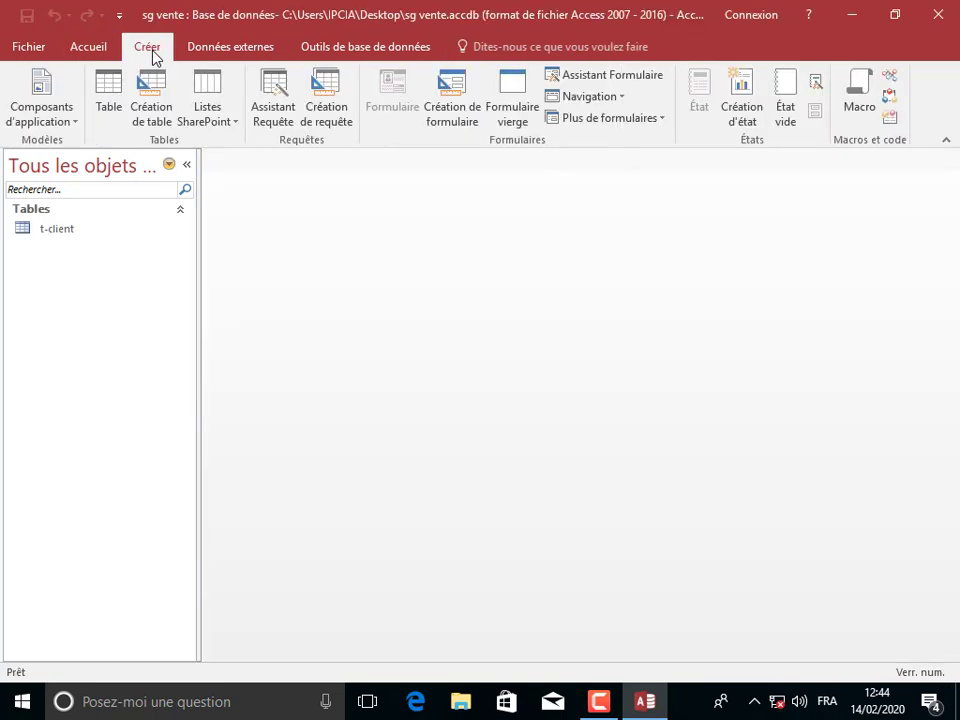
pyautogui.click(154, 116)
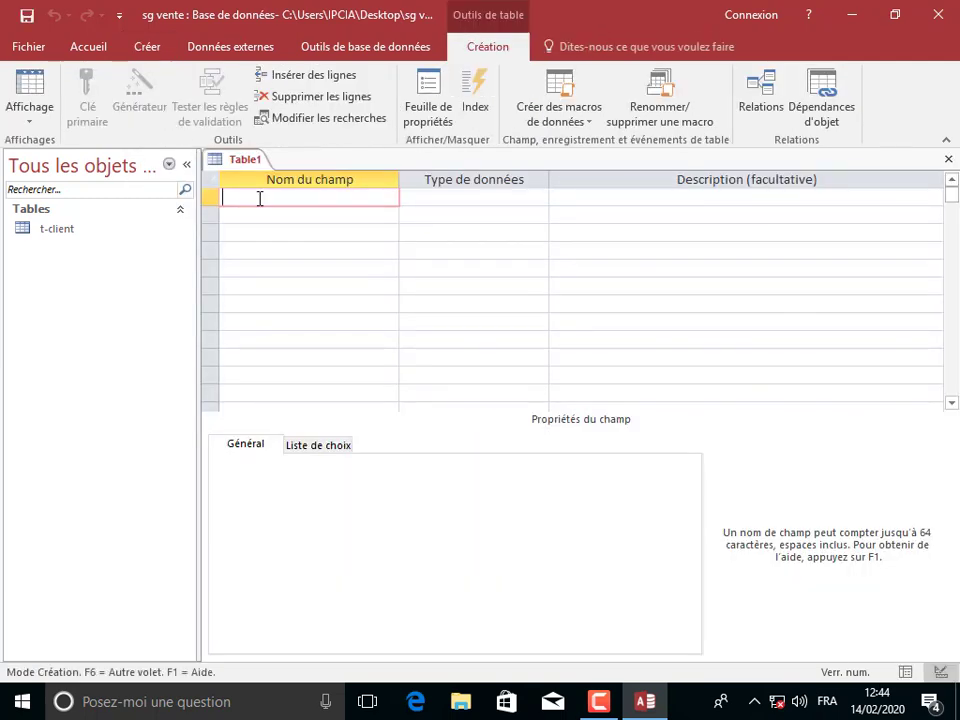
pyautogui.write('idcommande')
pyautogui.press('Down')
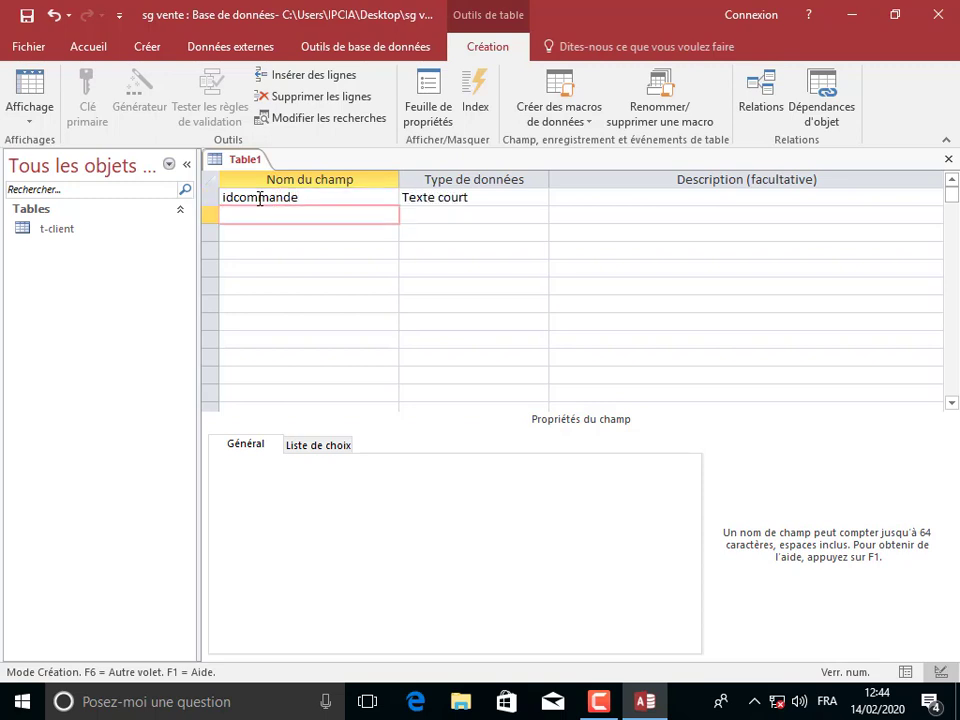
pyautogui.write('date commande')
pyautogui.press('Down')
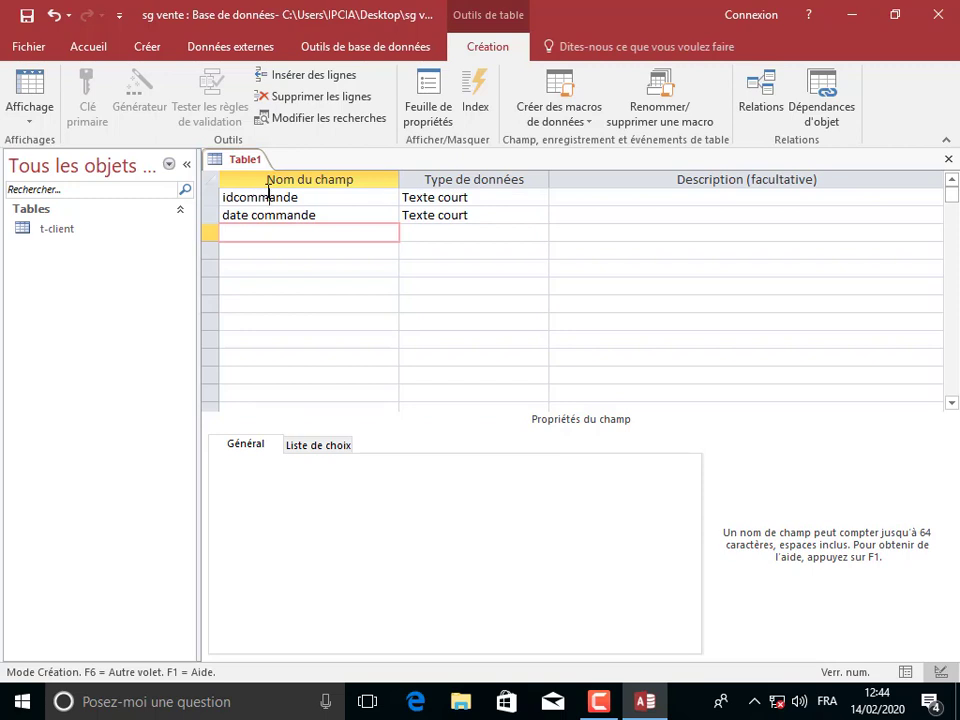
# Make idcommande the primary key and set its data type to NuméroAuto.
pyautogui.click(266, 191)
pyautogui.click(88, 110)
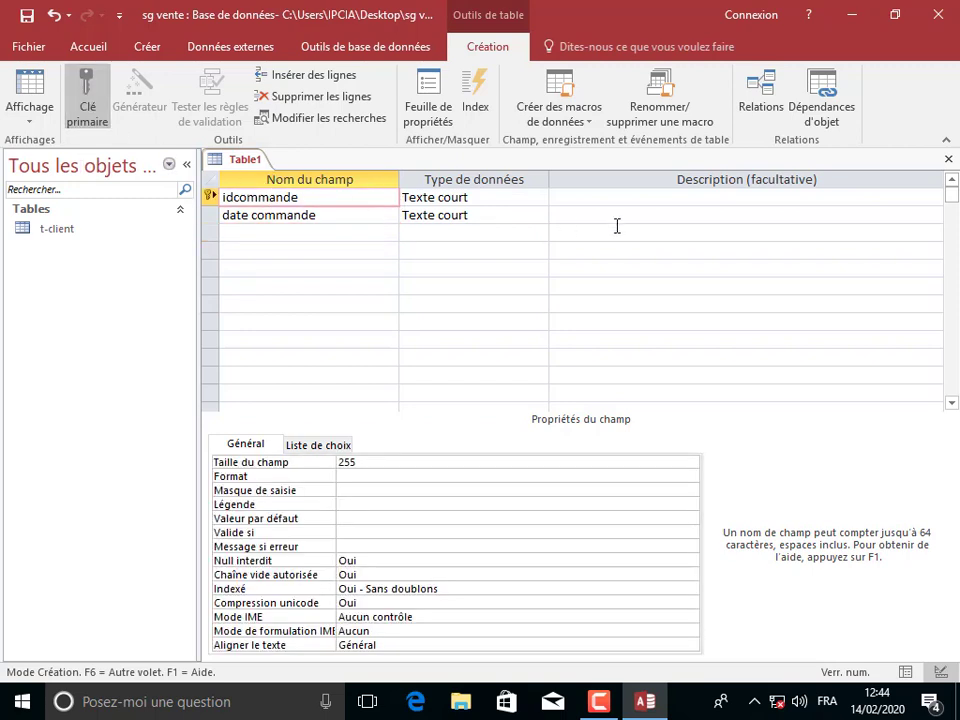
pyautogui.click(520, 197)
pyautogui.click(539, 197)
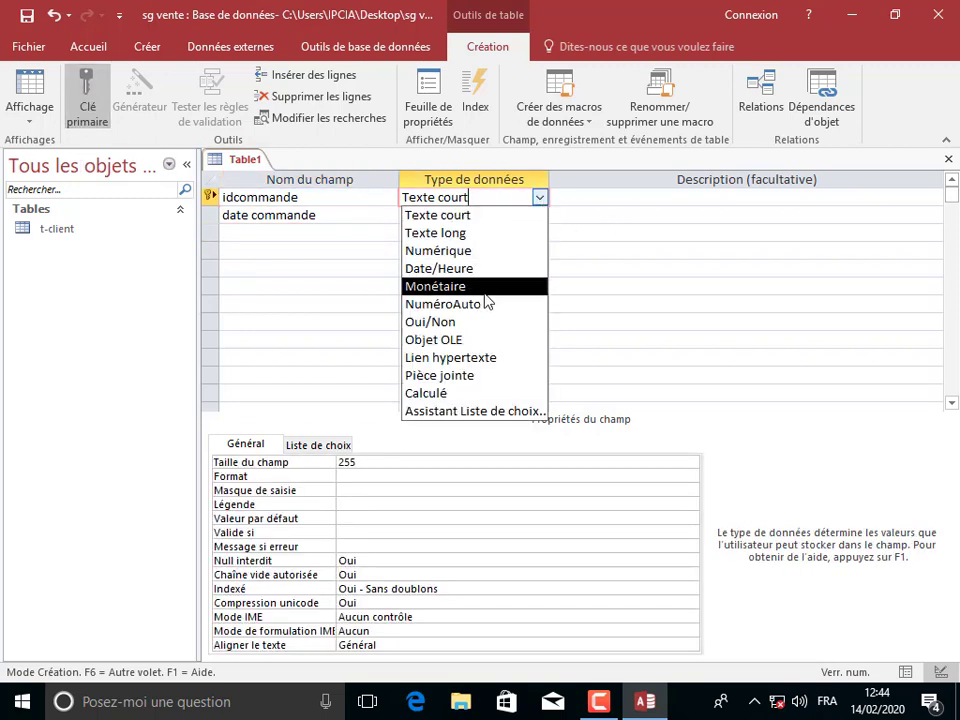
pyautogui.click(482, 304)
# Set the date commande field to the Date/Heure data type with the format Date, abrégé.
pyautogui.click(336, 215)
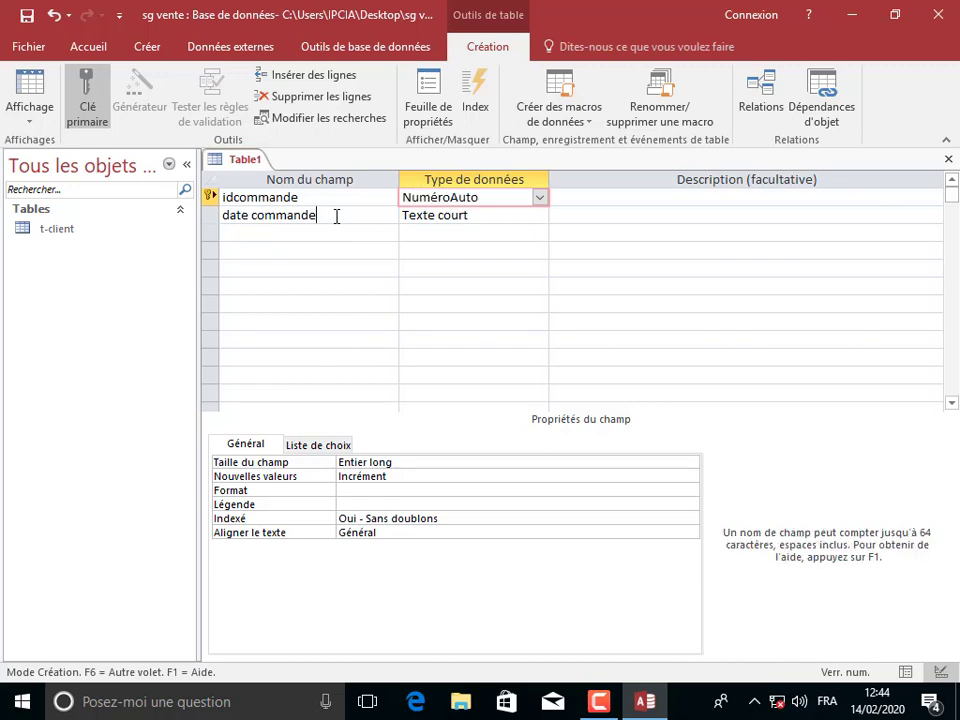
pyautogui.click(460, 215)
pyautogui.click(539, 215)
pyautogui.click(476, 285)
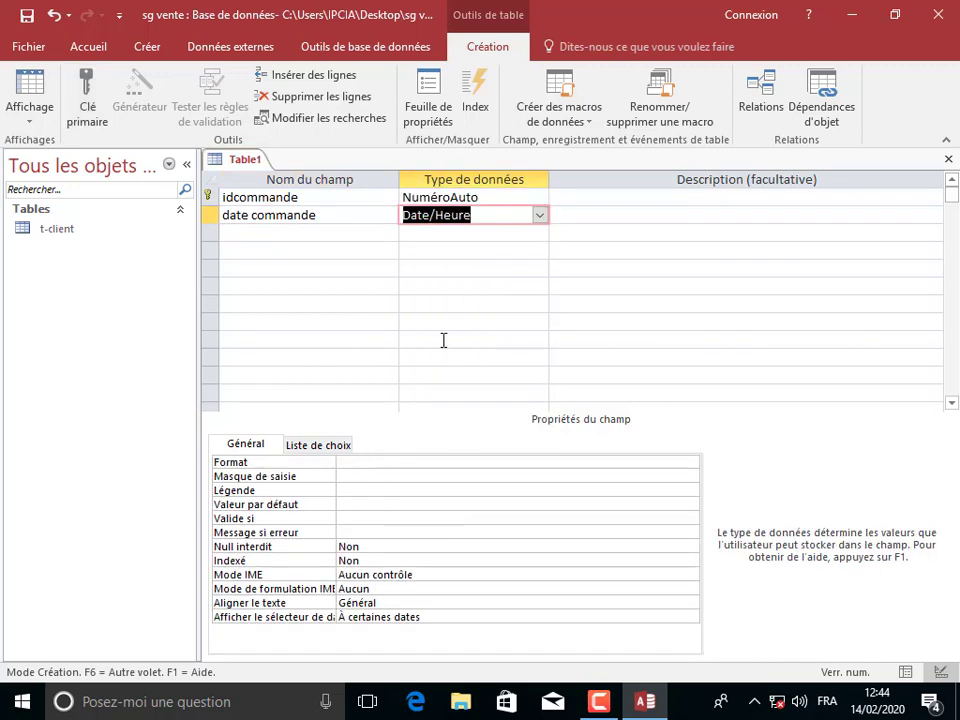
pyautogui.click(357, 461)
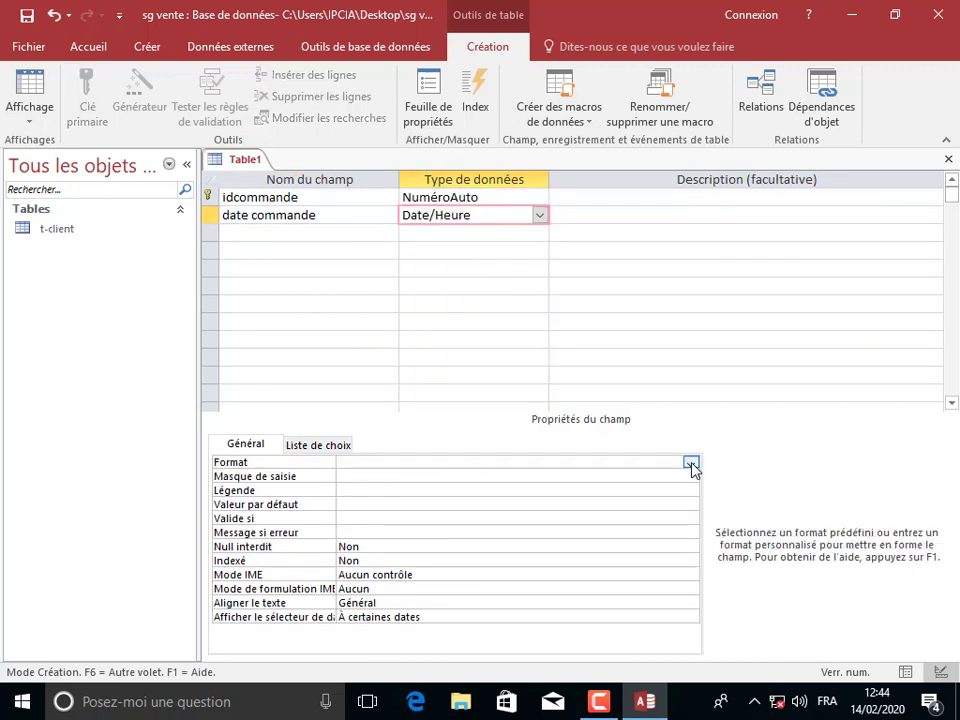
pyautogui.click(690, 463)
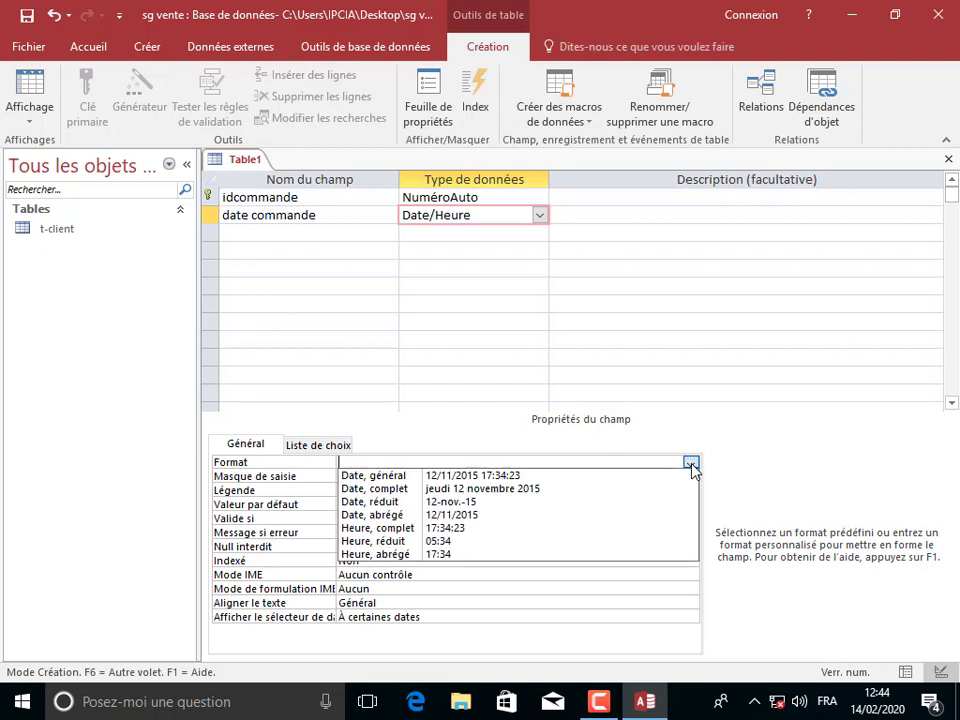
pyautogui.click(409, 515)
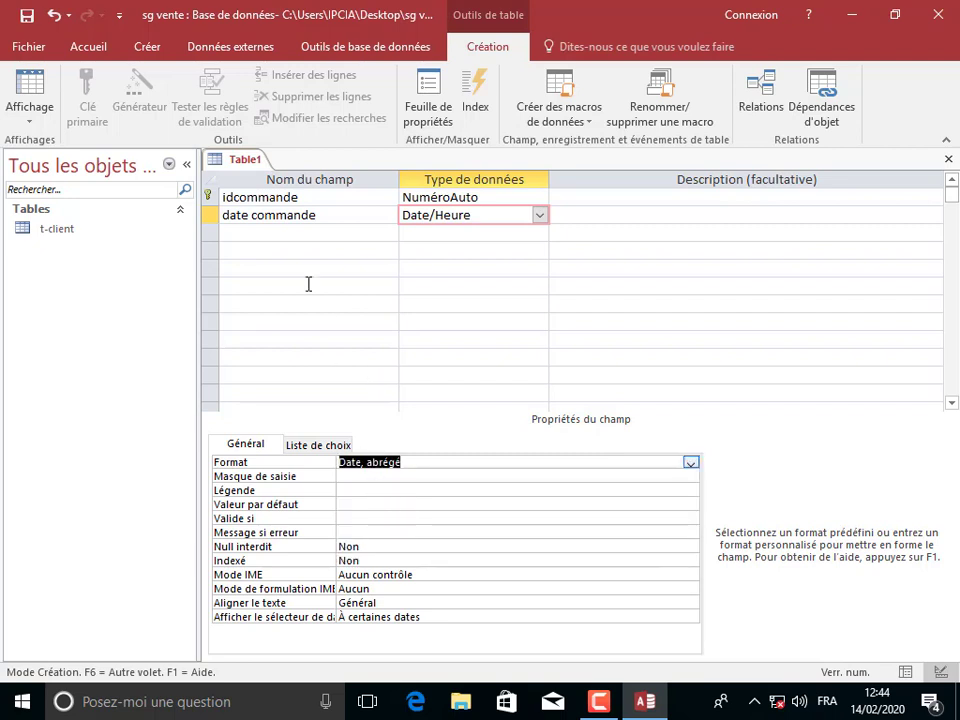
# Add a third field, idclient, and start the lookup wizard (Assistant Liste de choix) as its data type.
pyautogui.click(296, 233)
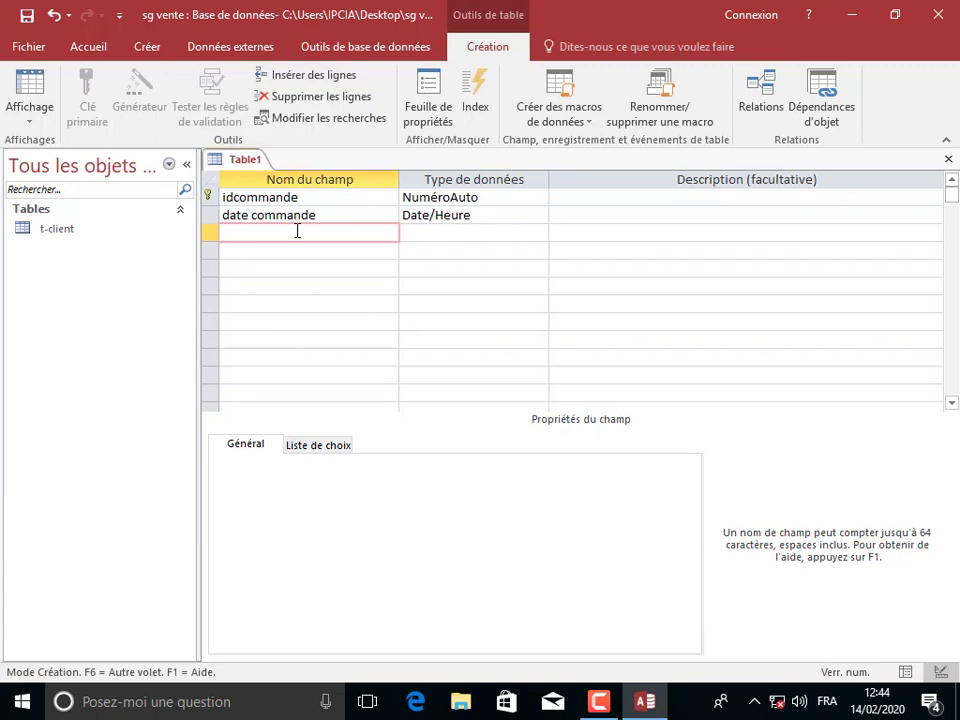
pyautogui.write('idclient')
pyautogui.click(442, 236)
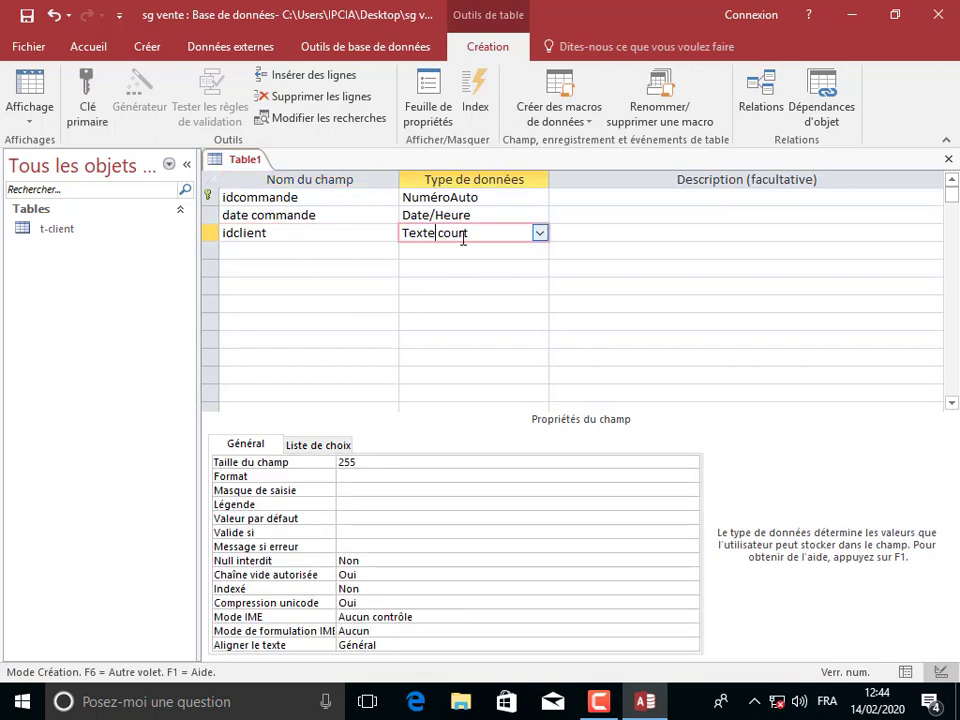
pyautogui.click(540, 234)
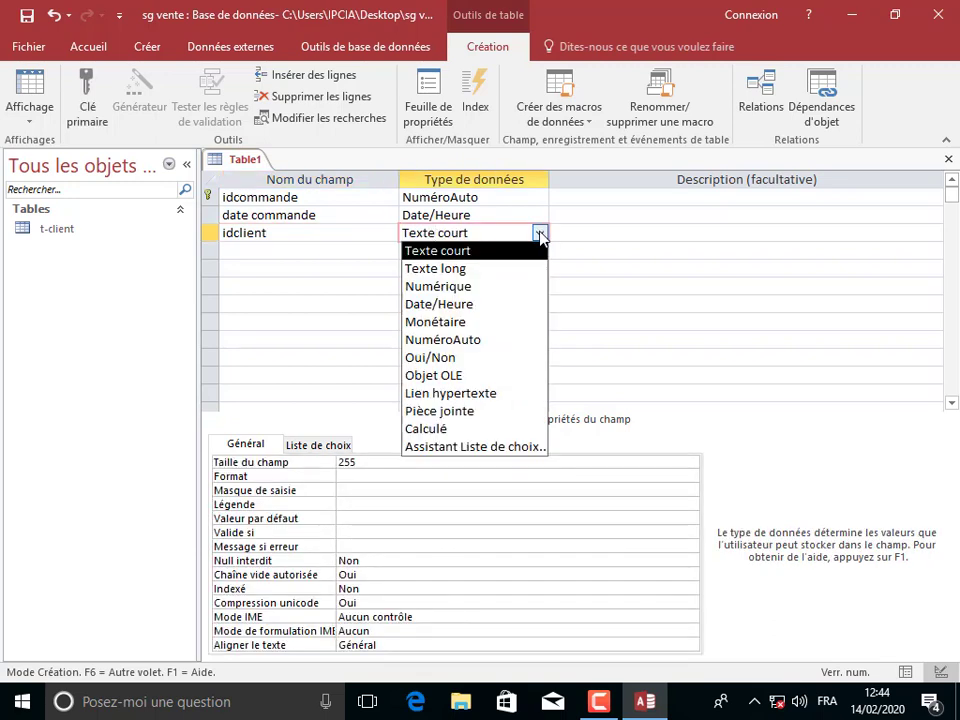
pyautogui.click(489, 447)
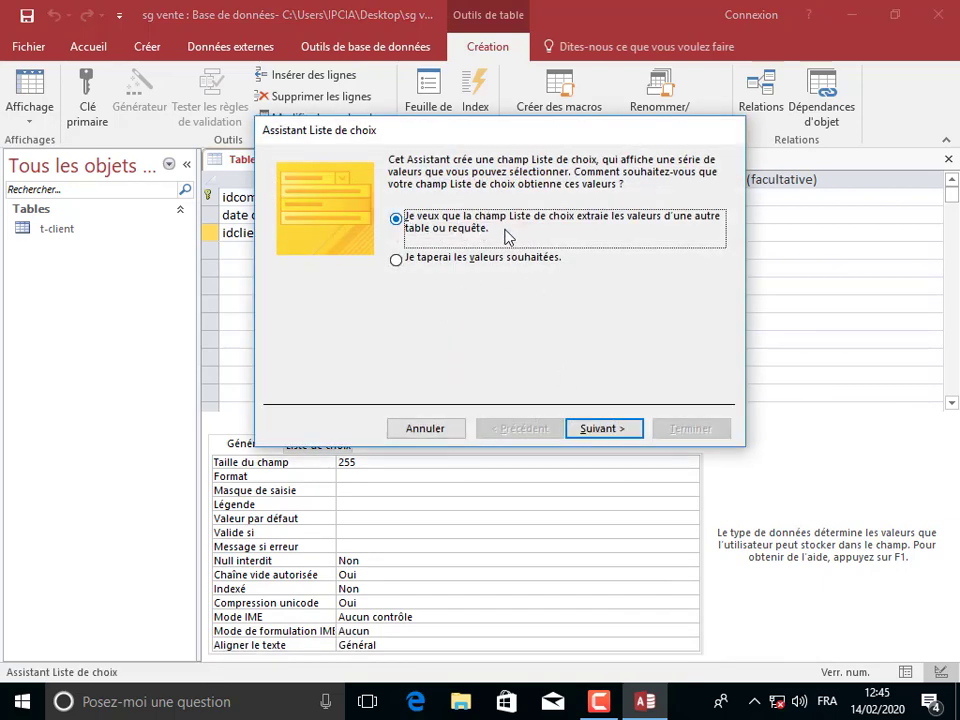
# Draw the idclient lookup values from the table t-client, using the fields Nomclient and Prénom, and finish the wizard.
pyautogui.click(621, 428)
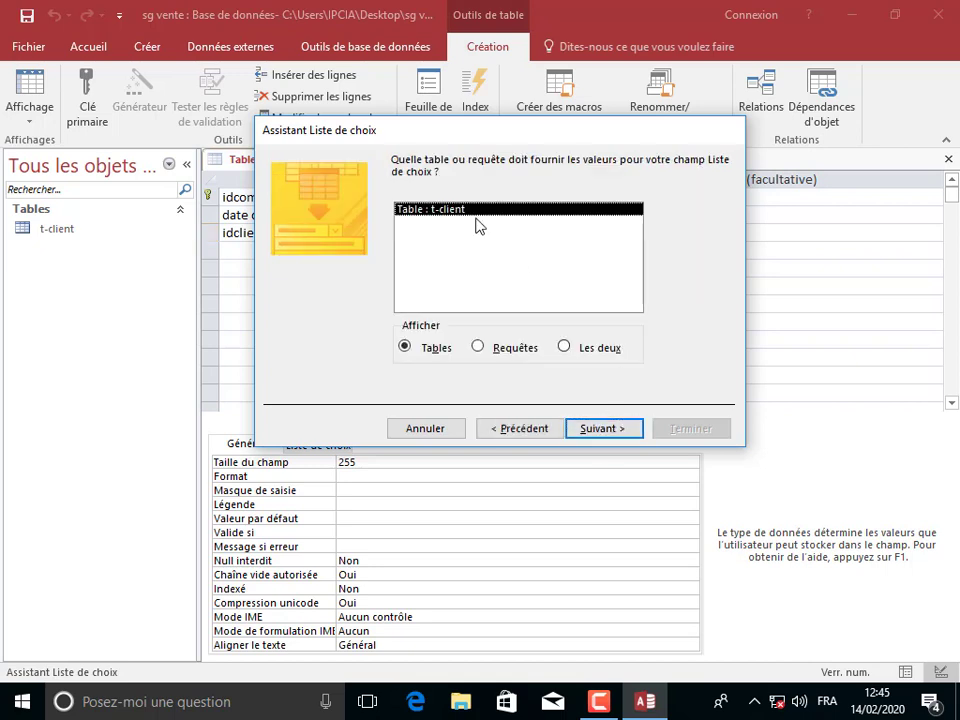
pyautogui.click(603, 428)
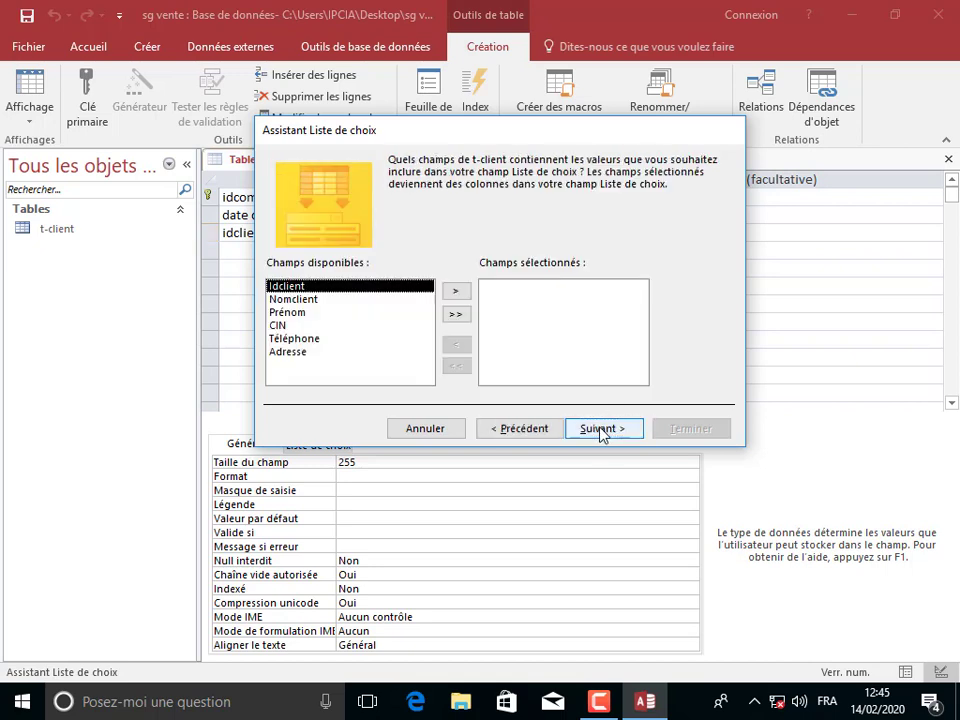
pyautogui.doubleClick(295, 299)
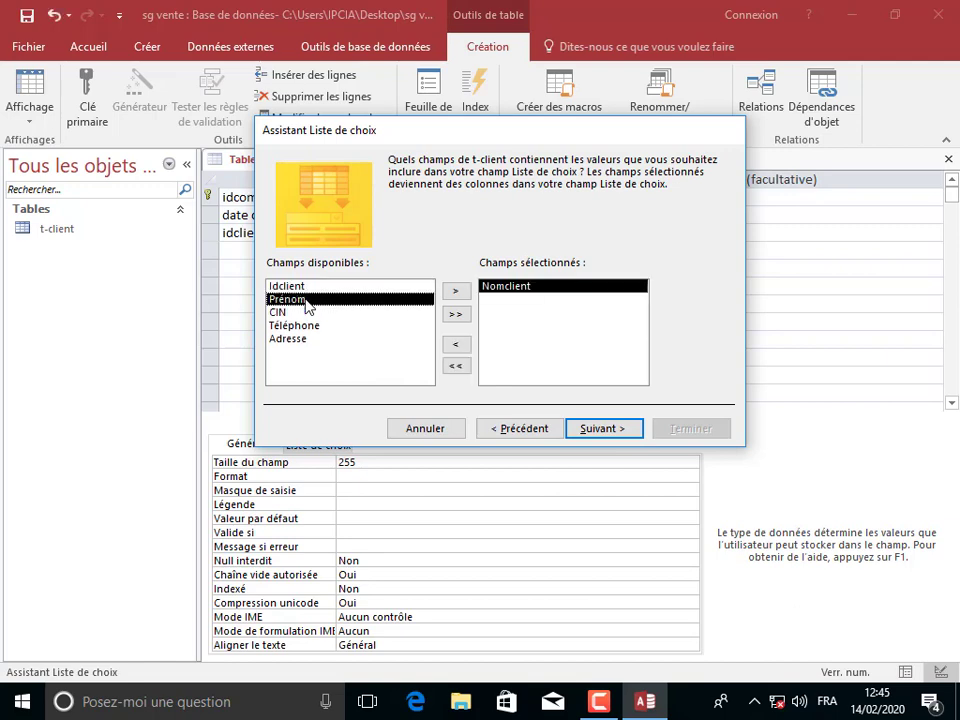
pyautogui.doubleClick(306, 300)
pyautogui.click(614, 429)
pyautogui.click(614, 430)
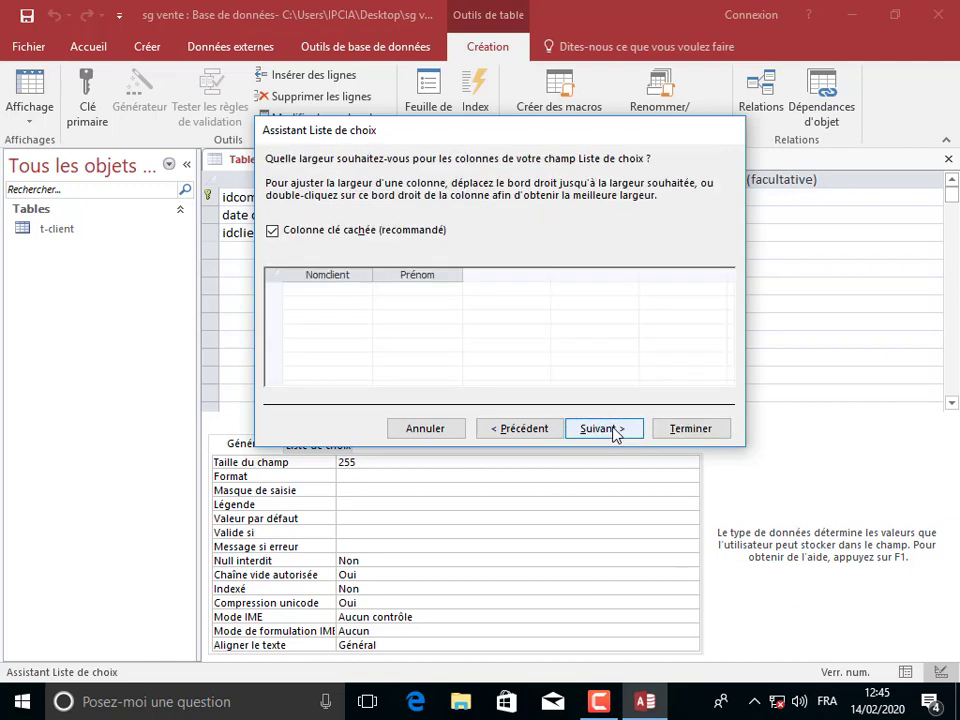
pyautogui.click(614, 429)
pyautogui.click(679, 429)
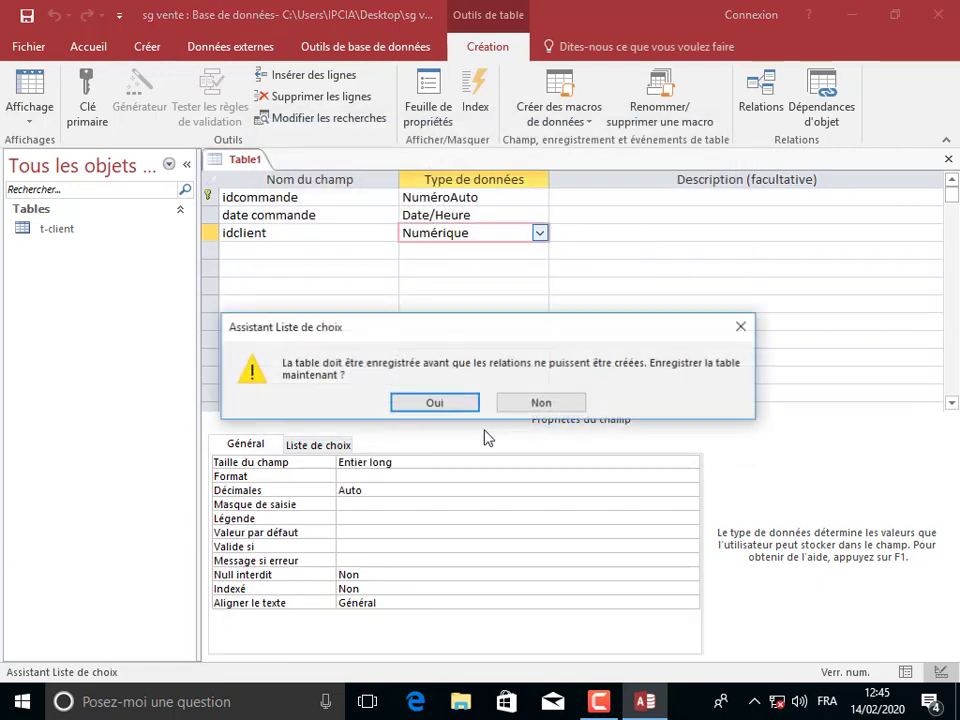
# Agree to save the order table under the name t-commande and close it.
pyautogui.click(423, 405)
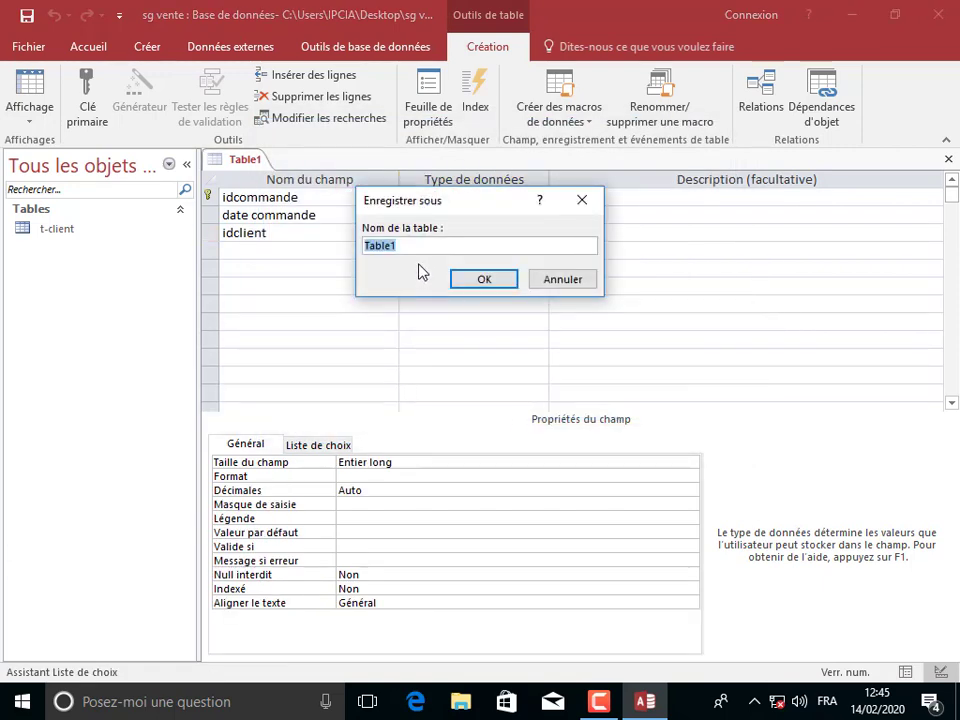
pyautogui.write('t-commande')
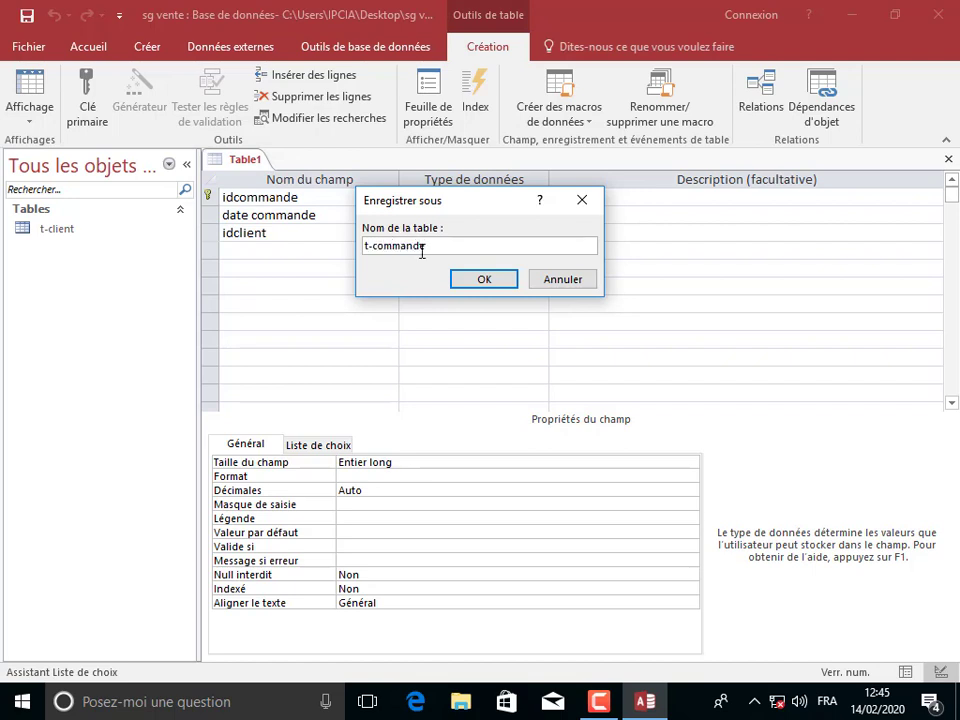
pyautogui.click(495, 282)
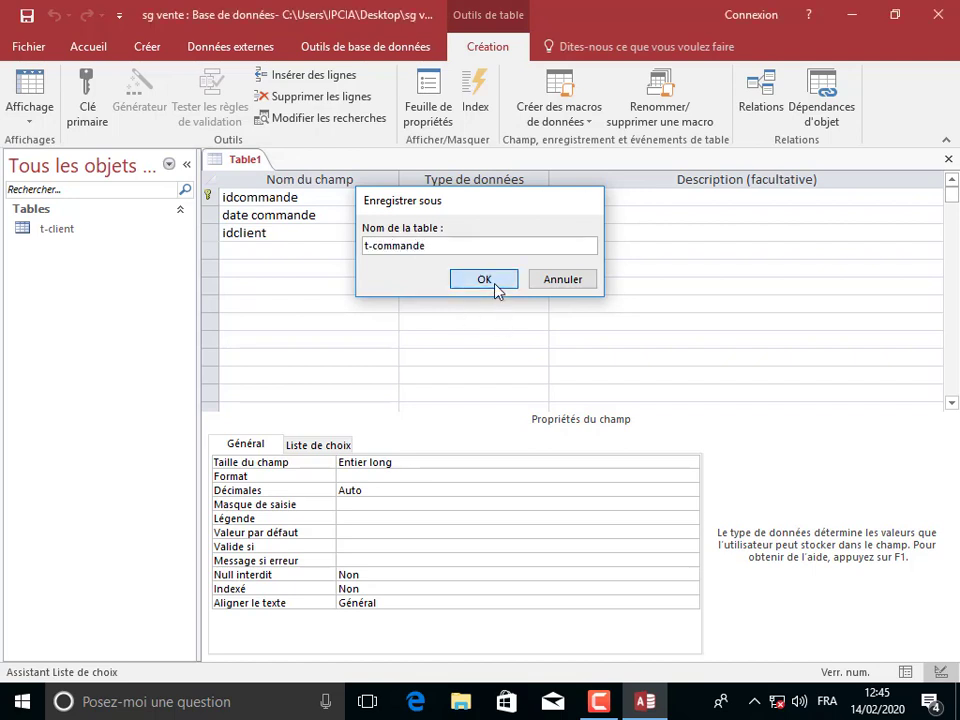
pyautogui.click(948, 159)
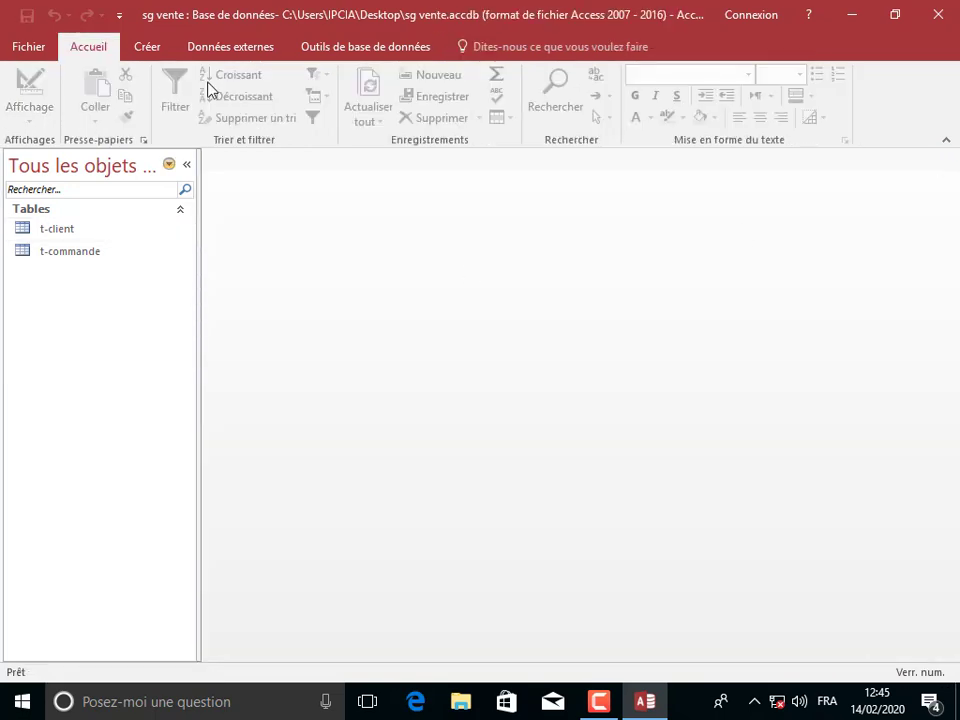
# Start another table in Design view with the fields idproduit, désignation and taux TVA.
pyautogui.click(154, 51)
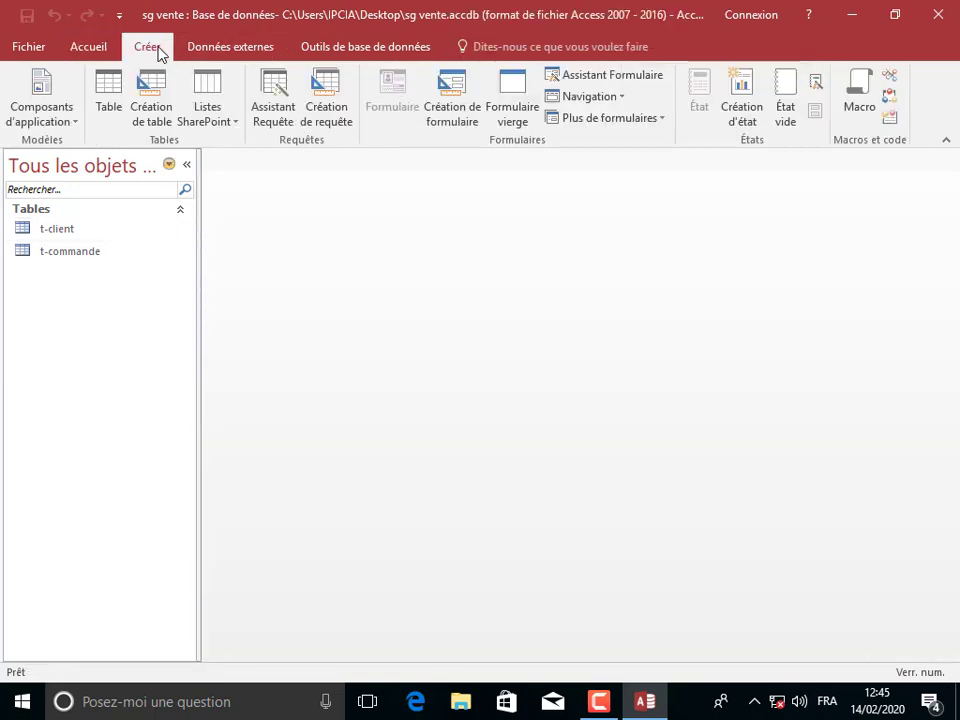
pyautogui.click(157, 136)
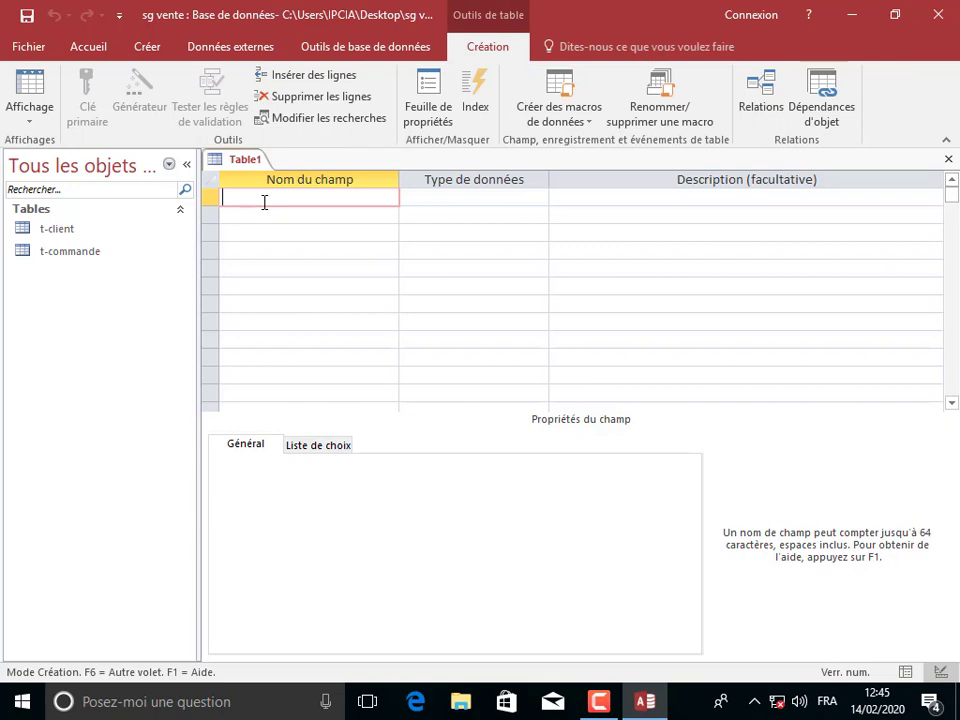
pyautogui.write('idproduit')
pyautogui.press('Down')
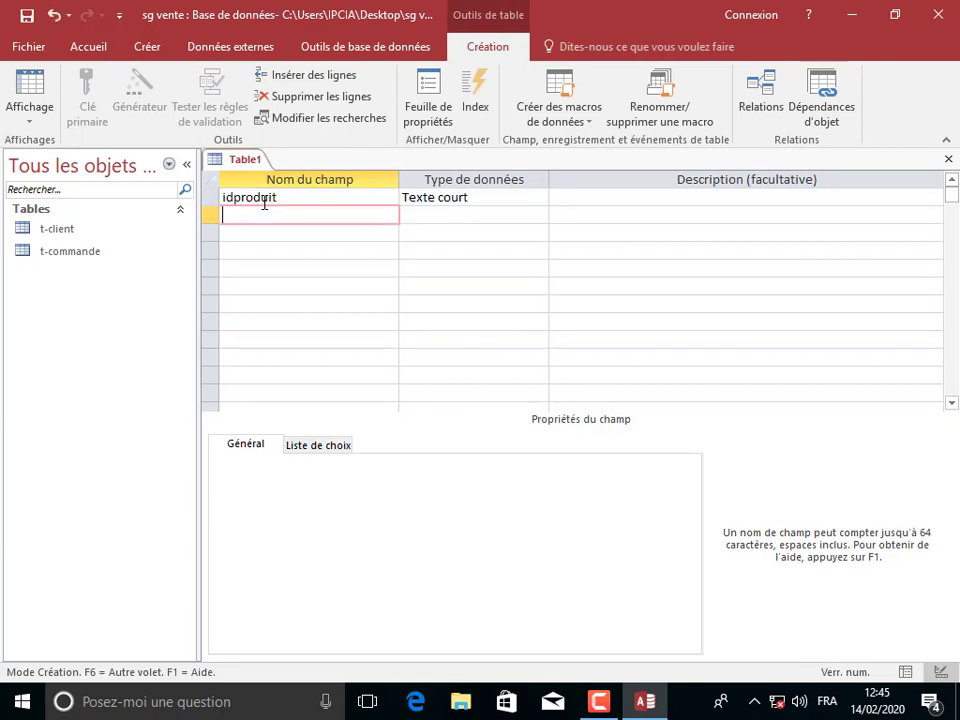
pyautogui.write('désignation')
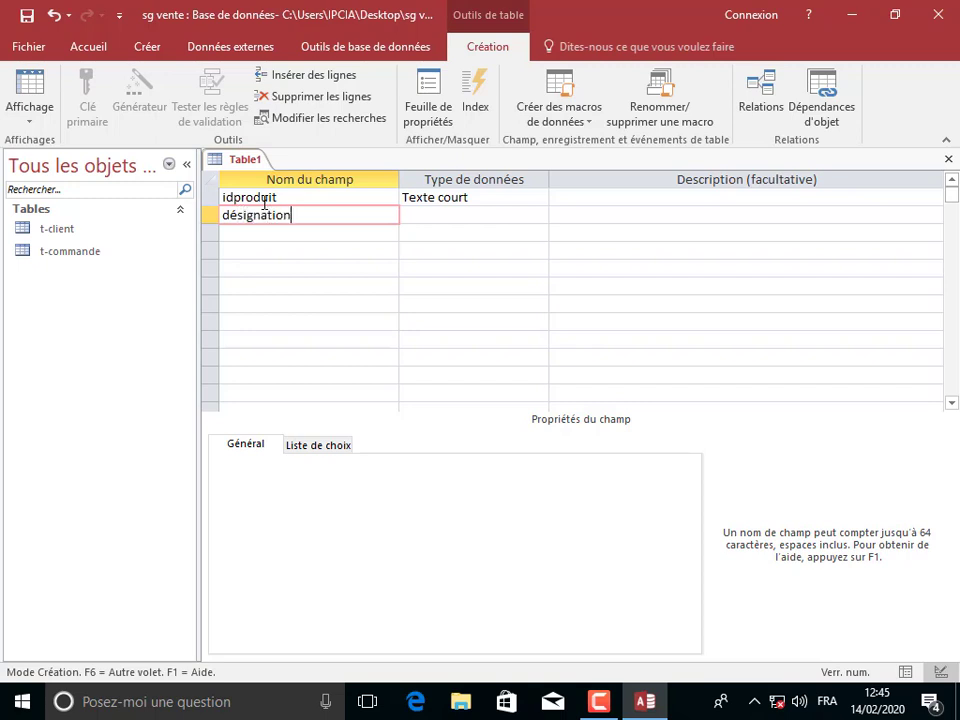
pyautogui.press('Down')
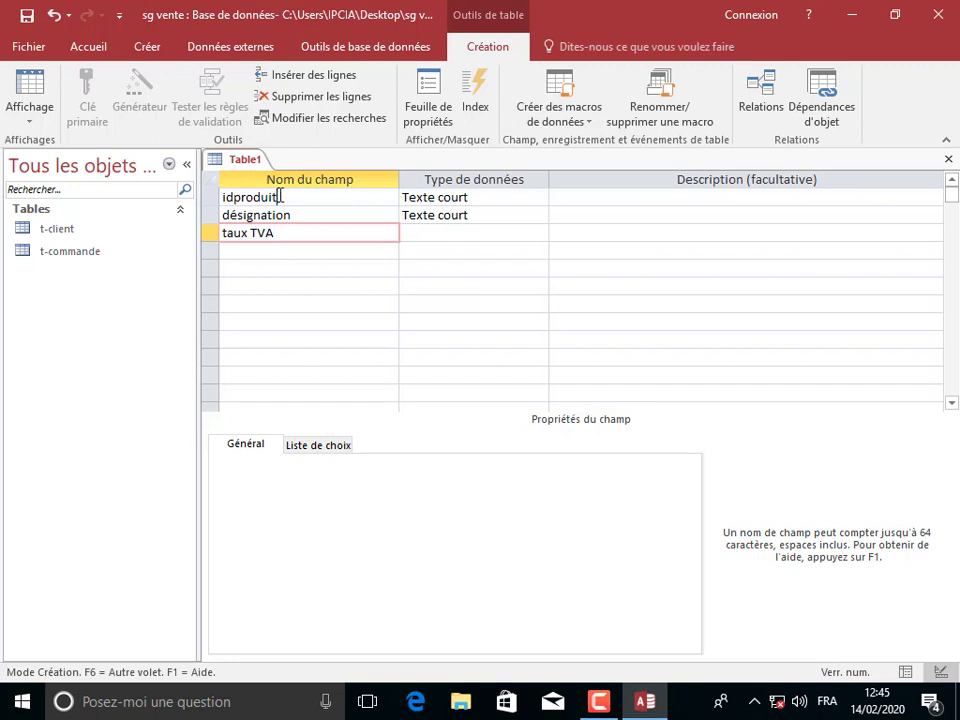
# Set idproduit's data type to NuméroAuto and make it the primary key.
pyautogui.click(280, 197)
pyautogui.click(461, 197)
pyautogui.click(539, 197)
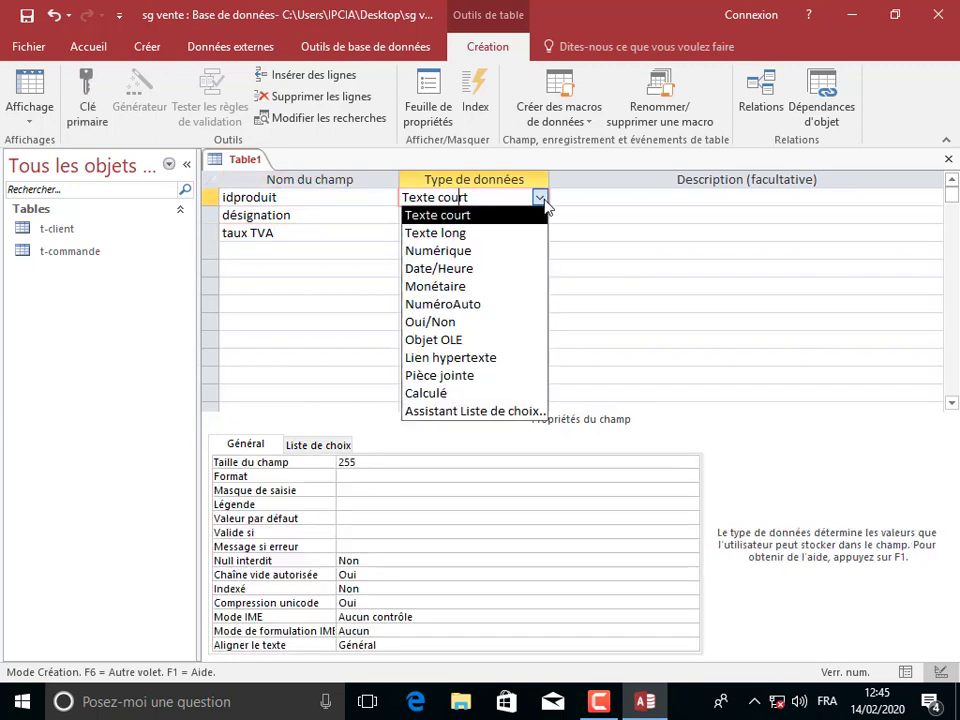
pyautogui.click(466, 304)
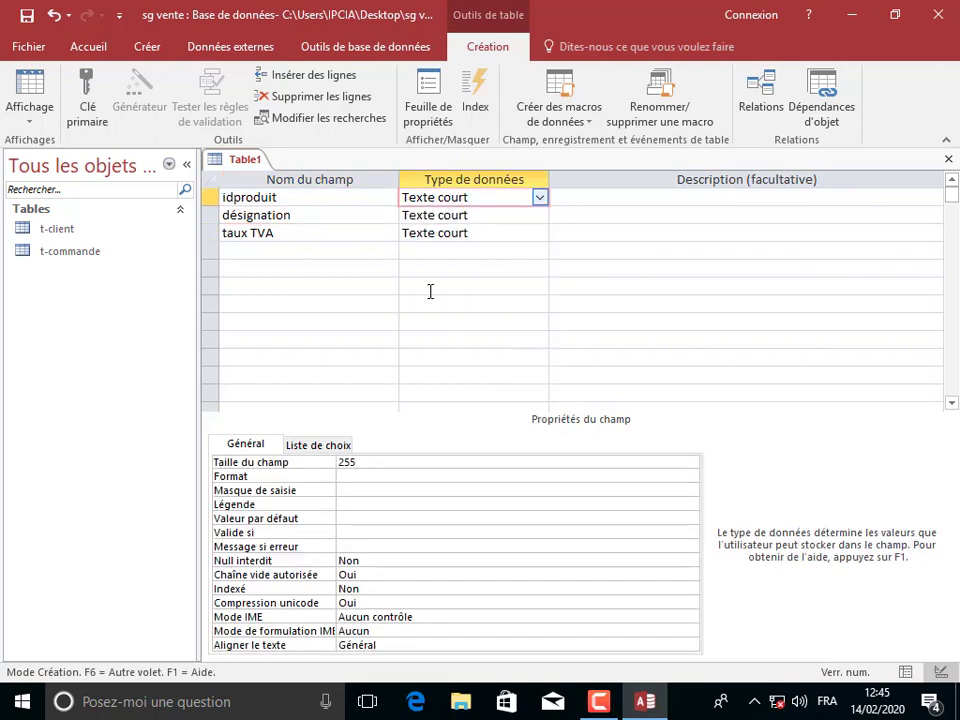
pyautogui.click(85, 100)
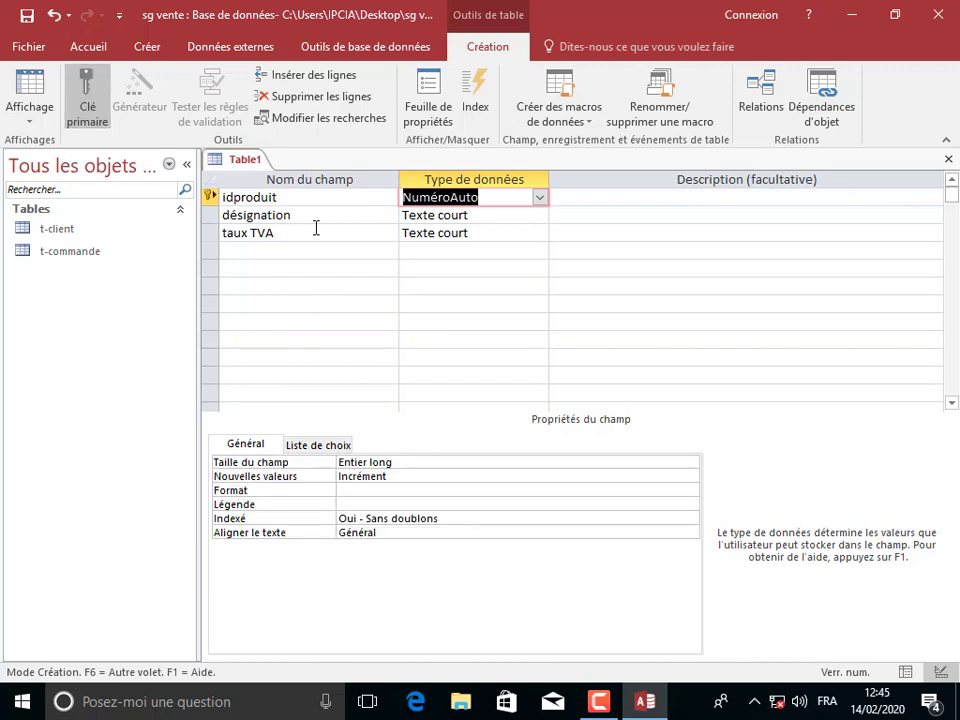
# Set the field size (Taille du champ) of désignation to 100.
pyautogui.click(455, 215)
pyautogui.doubleClick(345, 461)
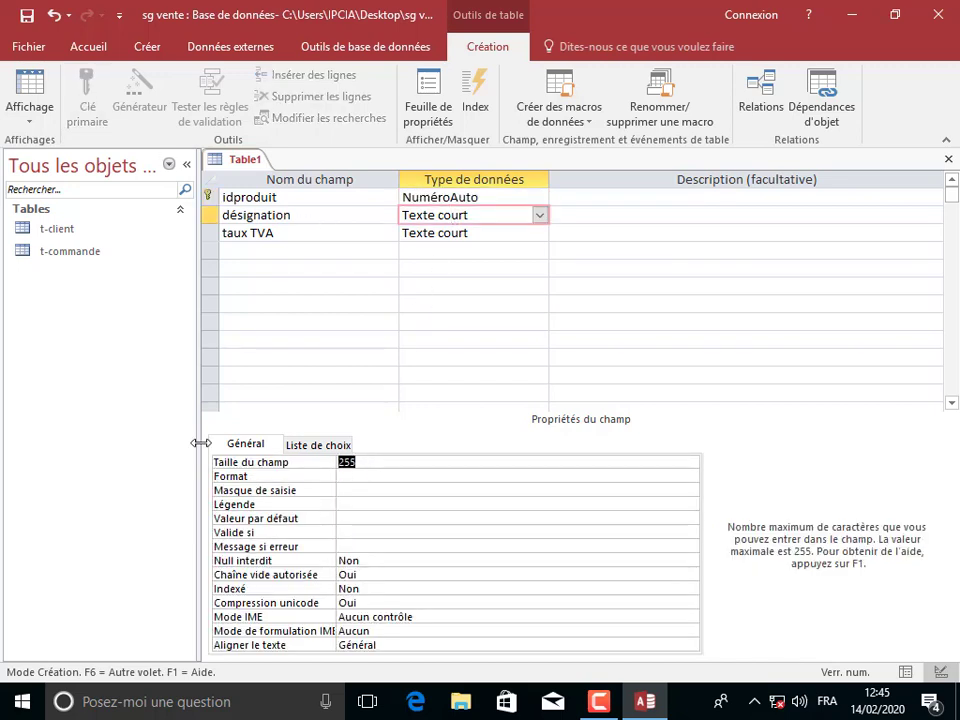
pyautogui.write('100')
# Set taux TVA's data type to Numérique and its field size (Taille du champ) to Réel simple.
pyautogui.click(268, 243)
pyautogui.click(494, 234)
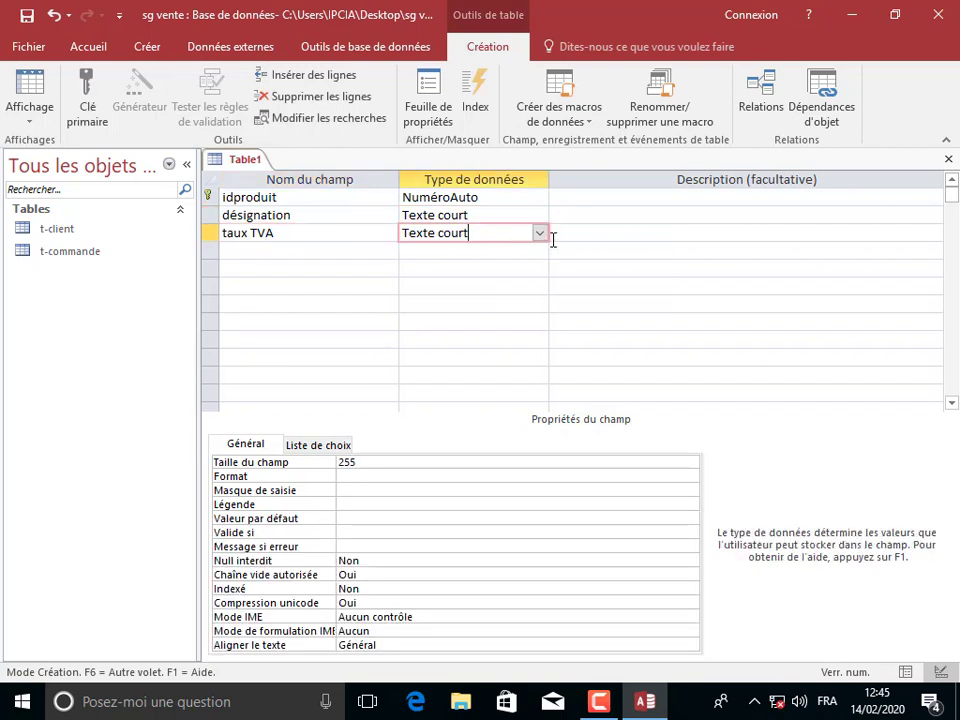
pyautogui.click(539, 233)
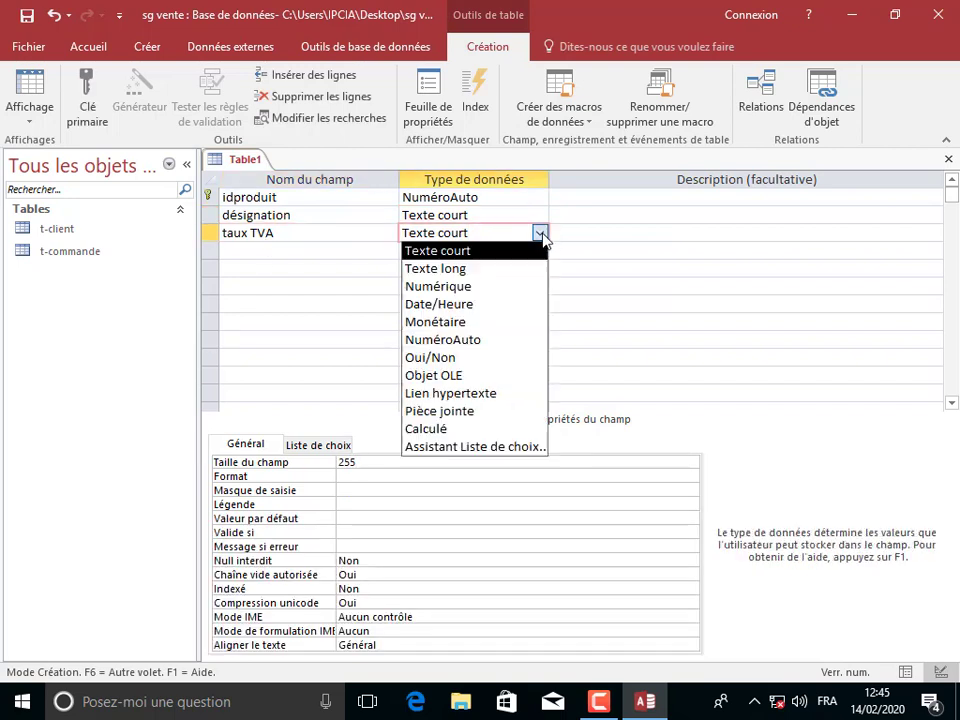
pyautogui.click(478, 287)
pyautogui.click(418, 465)
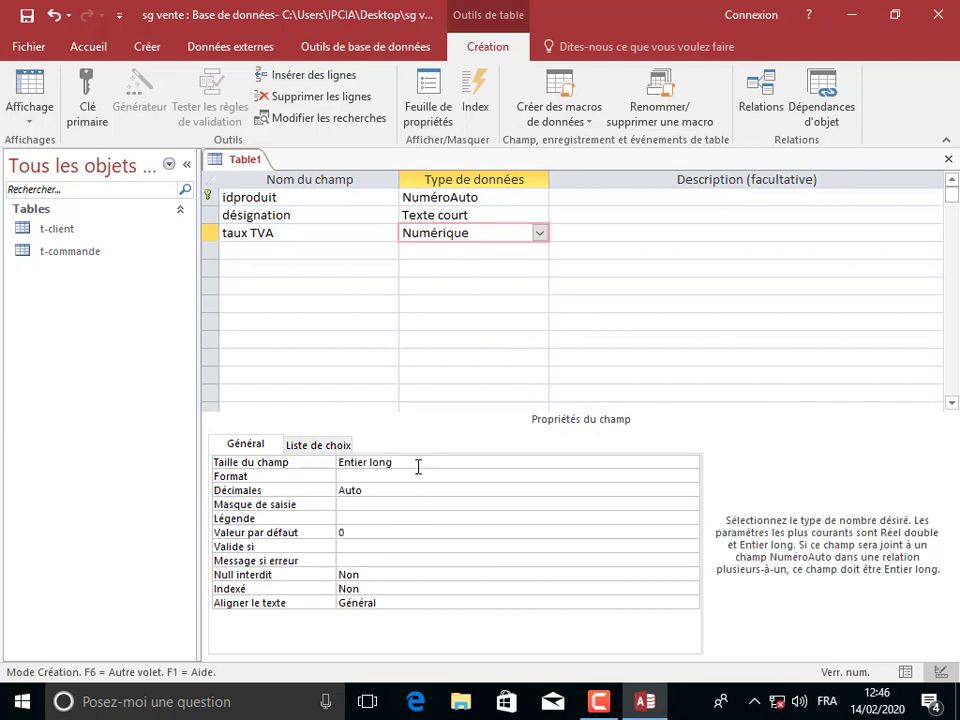
pyautogui.click(689, 463)
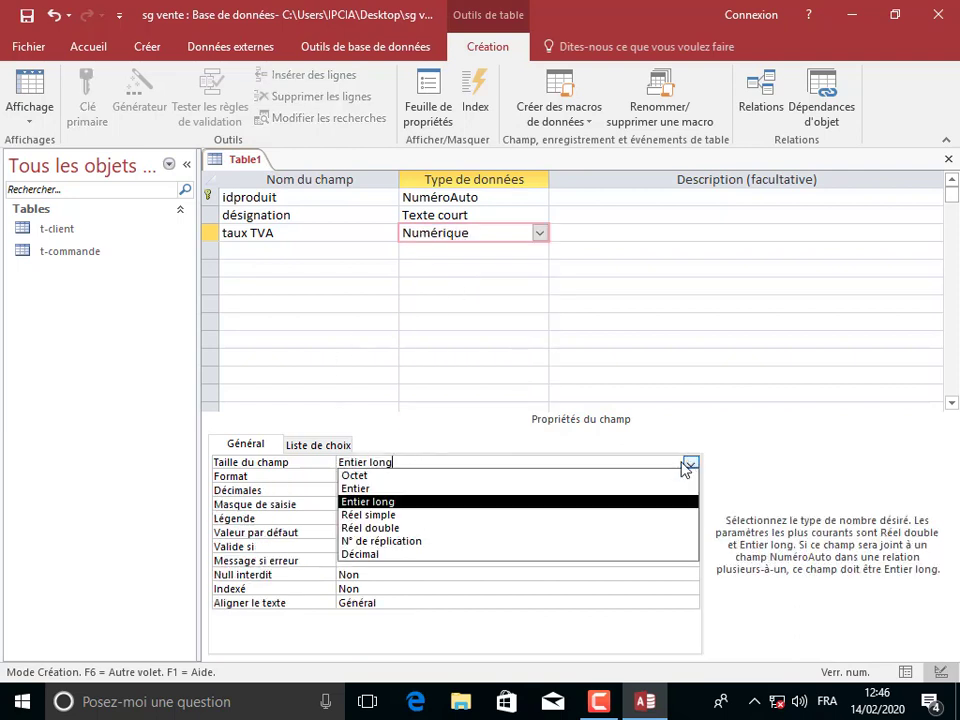
pyautogui.click(499, 518)
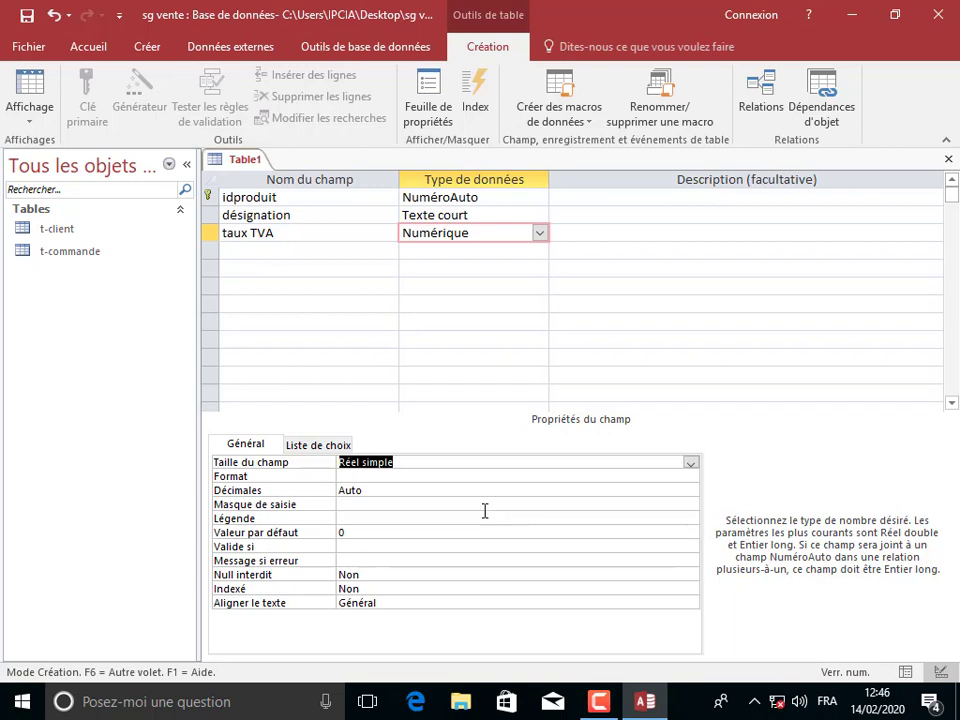
# Format the taux TVA field as Pourcentage with 0 decimals.
pyautogui.click(368, 476)
pyautogui.click(690, 477)
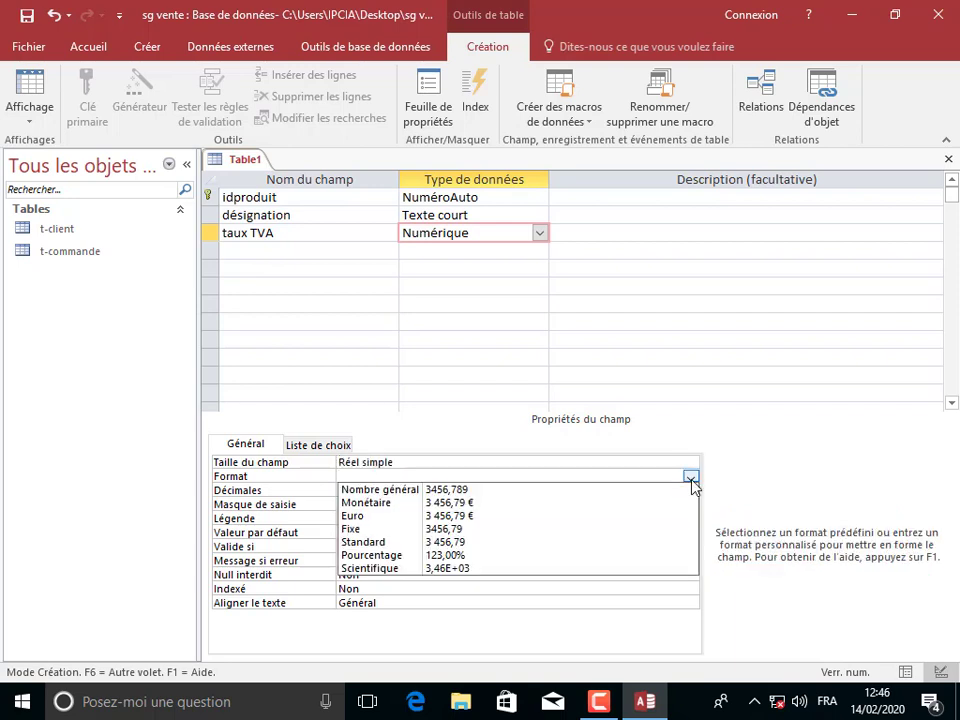
pyautogui.click(523, 561)
pyautogui.click(300, 491)
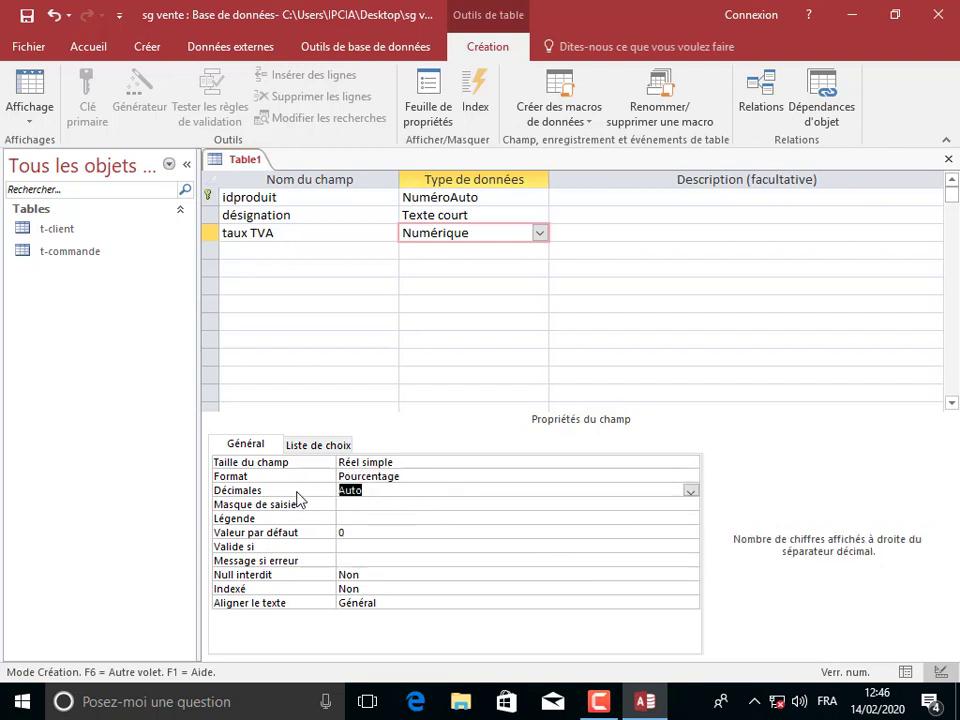
pyautogui.write('0')
# Save the product table under the name t-produit and close it.
pyautogui.rightClick(234, 165)
pyautogui.click(252, 168)
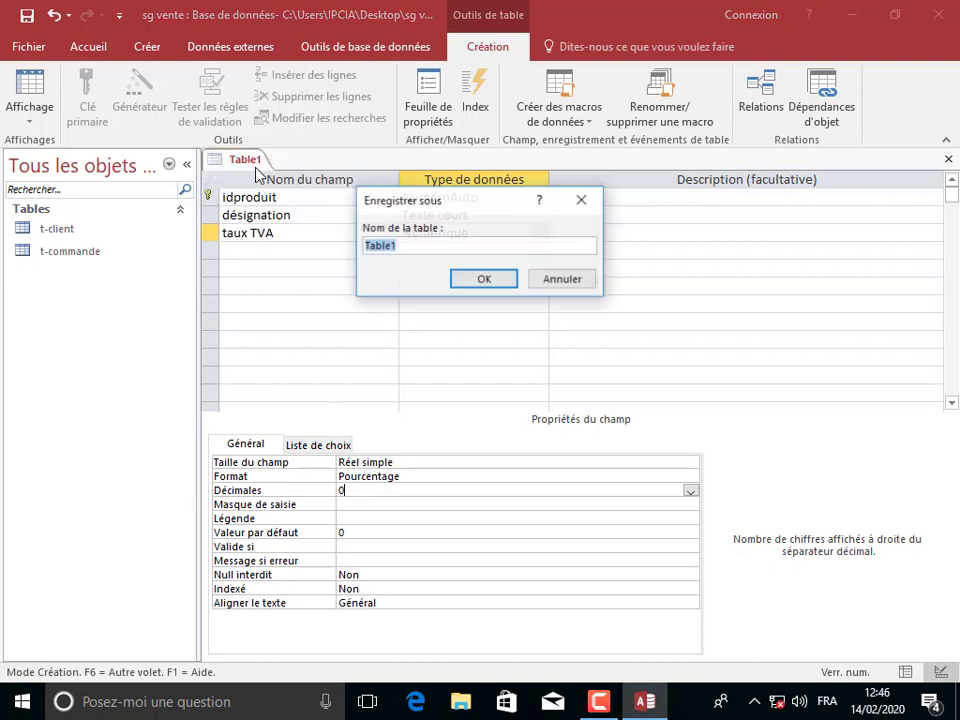
pyautogui.write('t-produit')
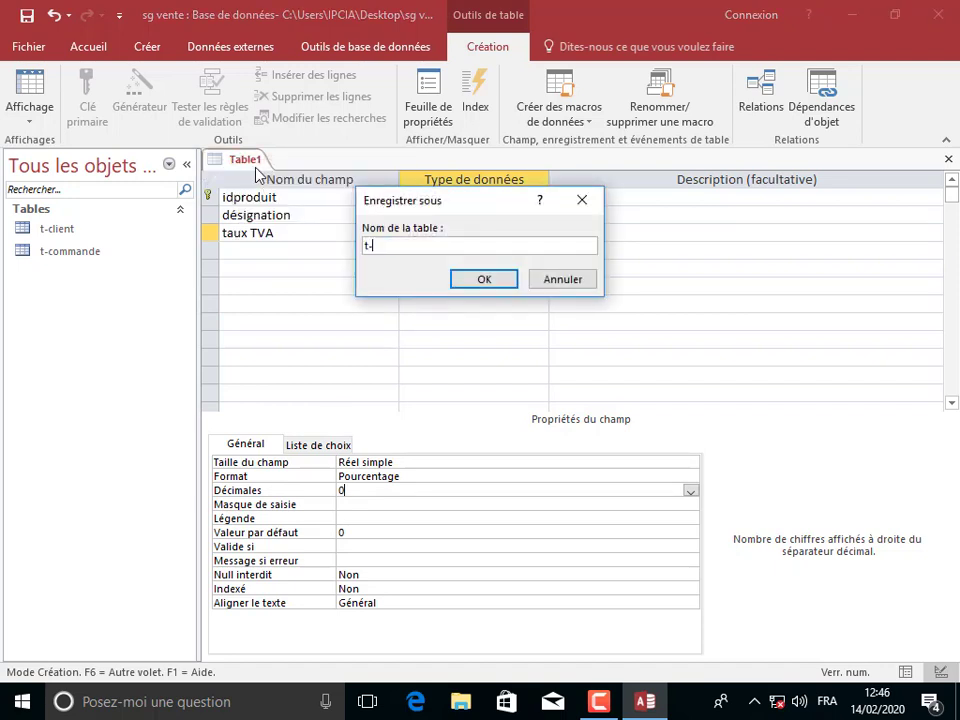
pyautogui.click(482, 279)
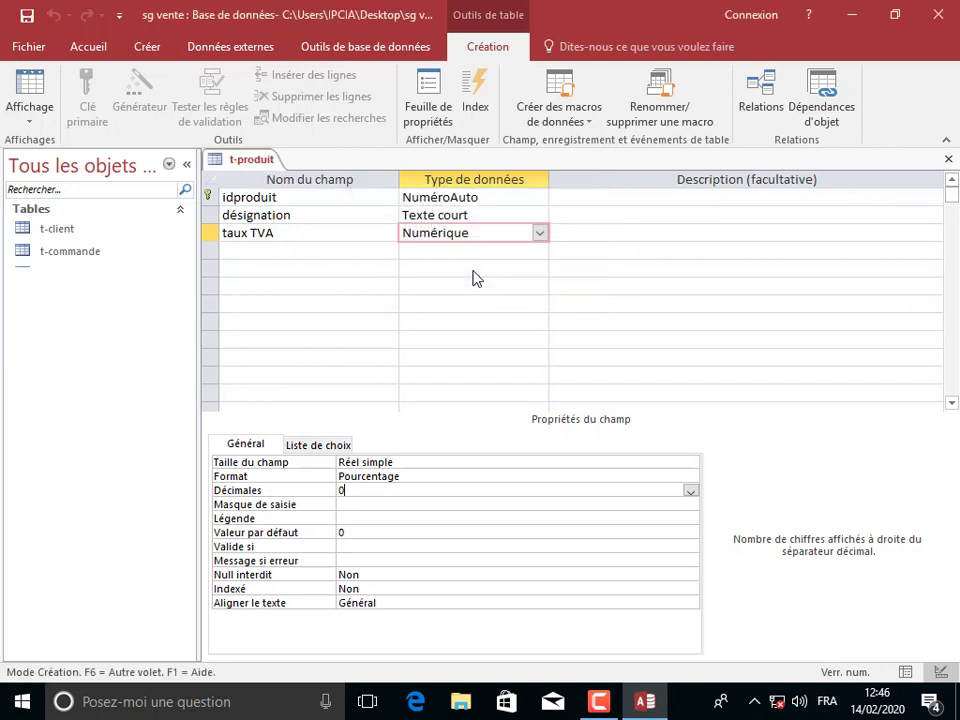
pyautogui.click(946, 160)
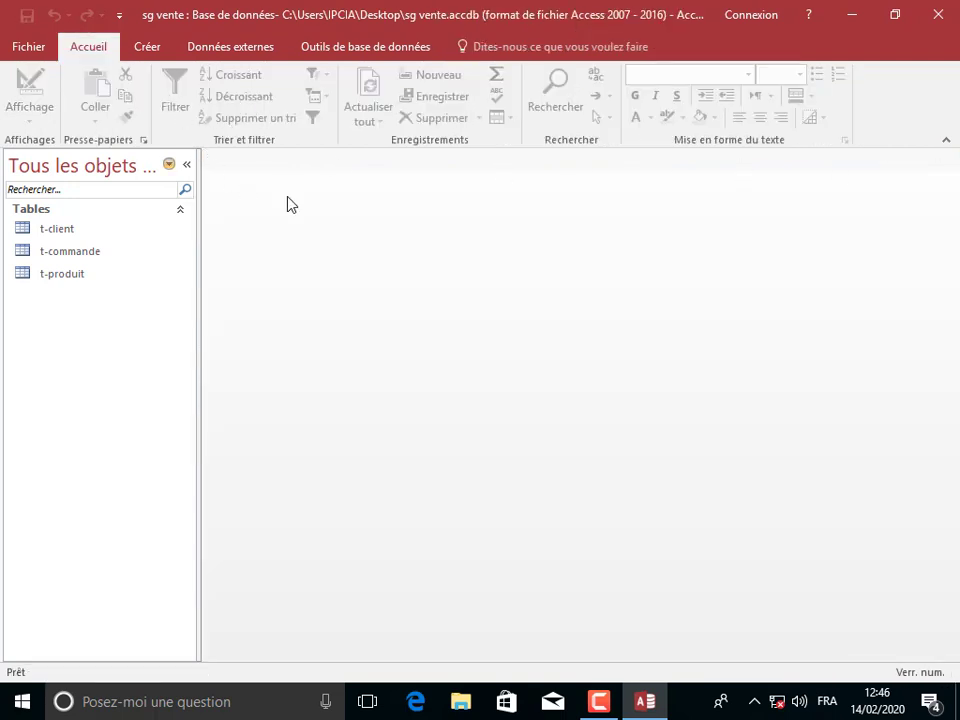
# Start another table in Design view and copy the field name idcommande into its first row from t-commande's design.
pyautogui.click(150, 47)
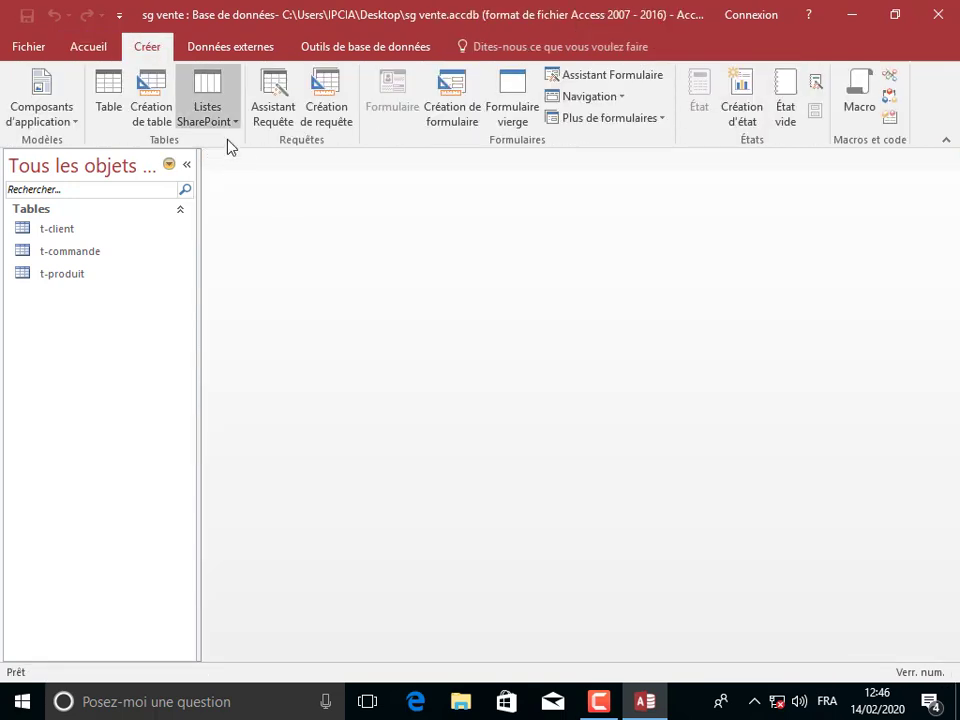
pyautogui.click(155, 110)
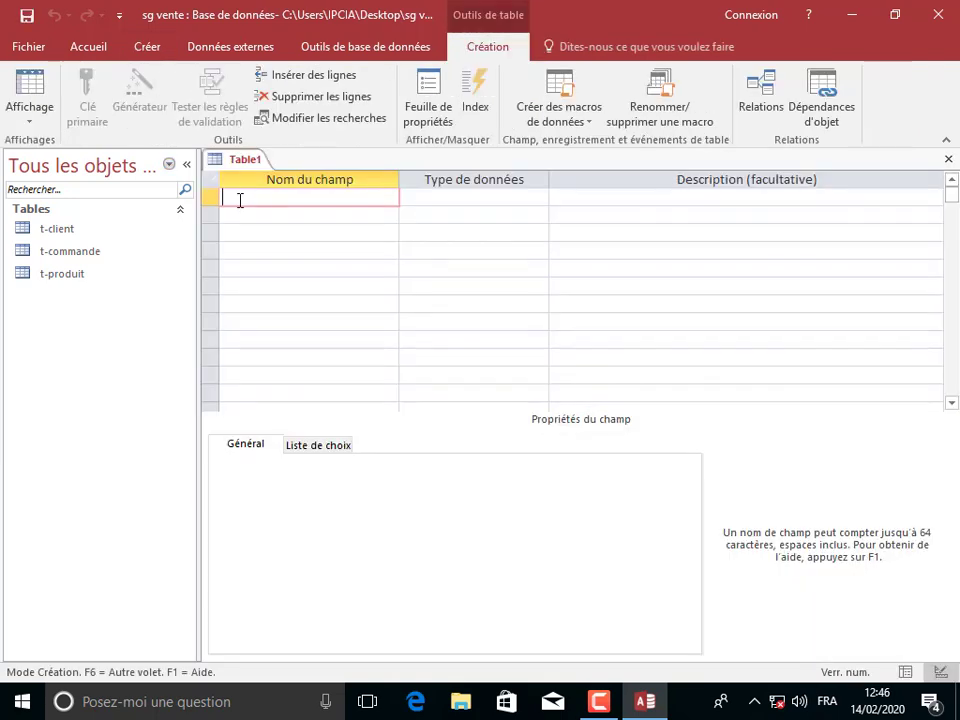
pyautogui.rightClick(88, 252)
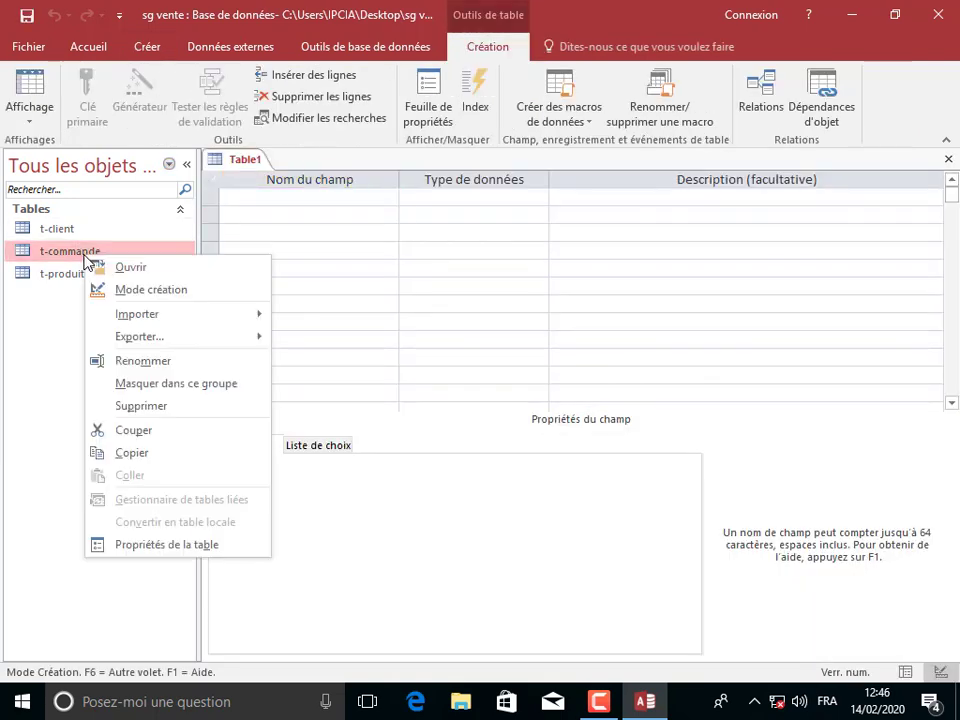
pyautogui.click(151, 292)
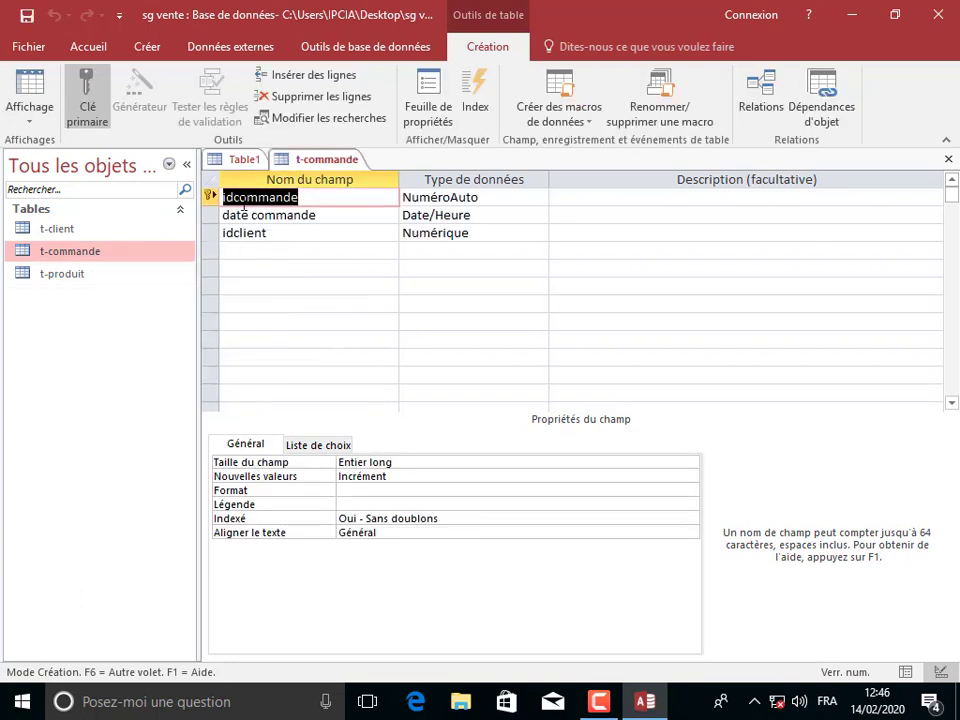
pyautogui.rightClick(242, 197)
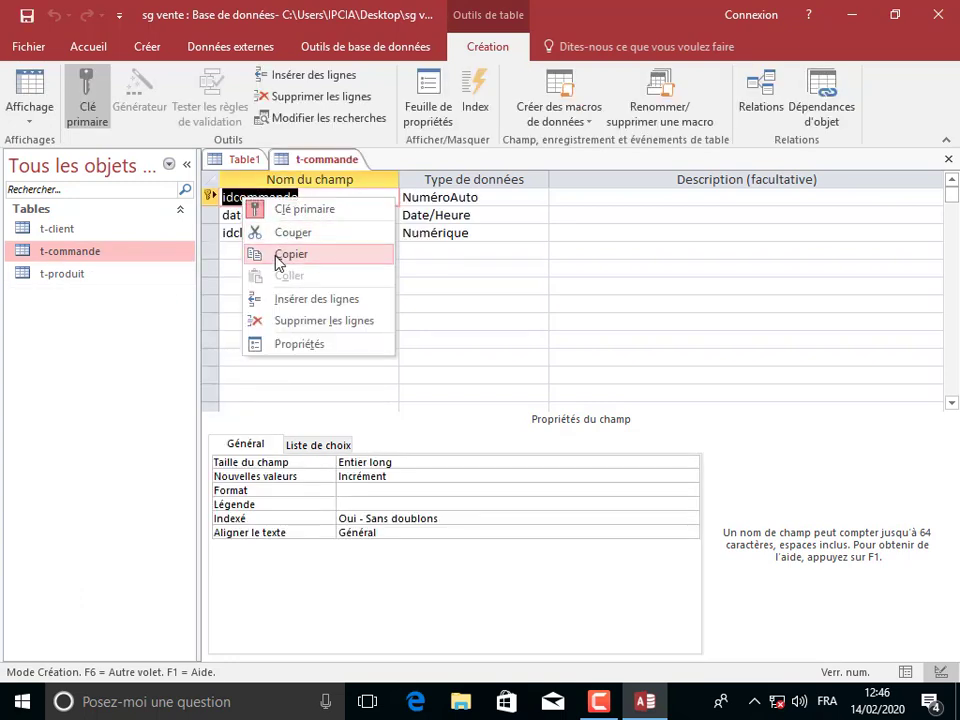
pyautogui.click(230, 172)
pyautogui.click(240, 160)
pyautogui.rightClick(240, 197)
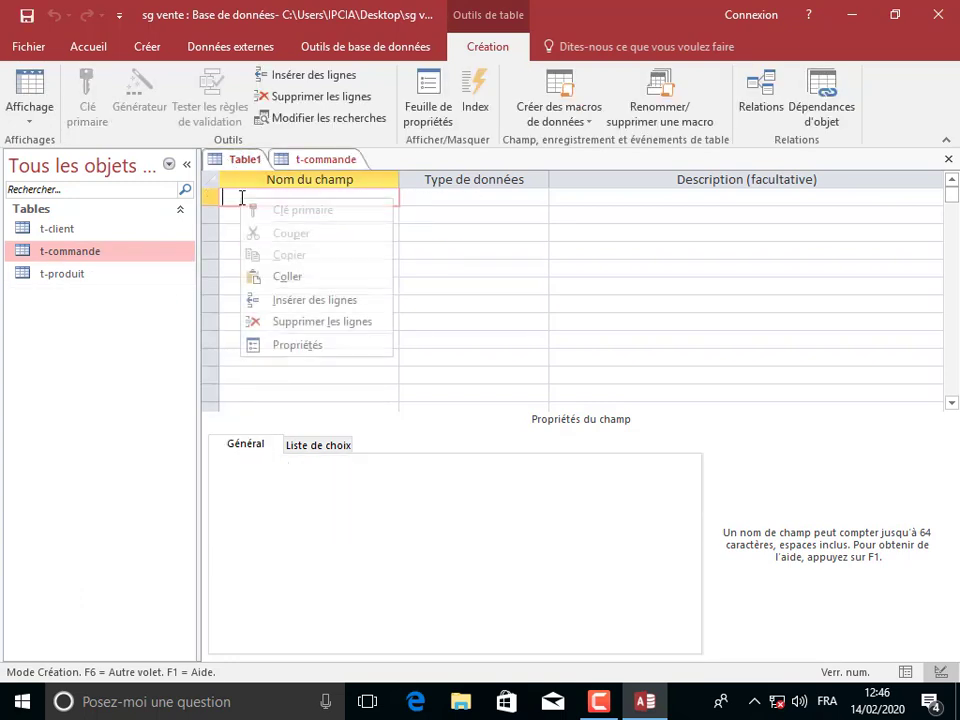
pyautogui.click(287, 277)
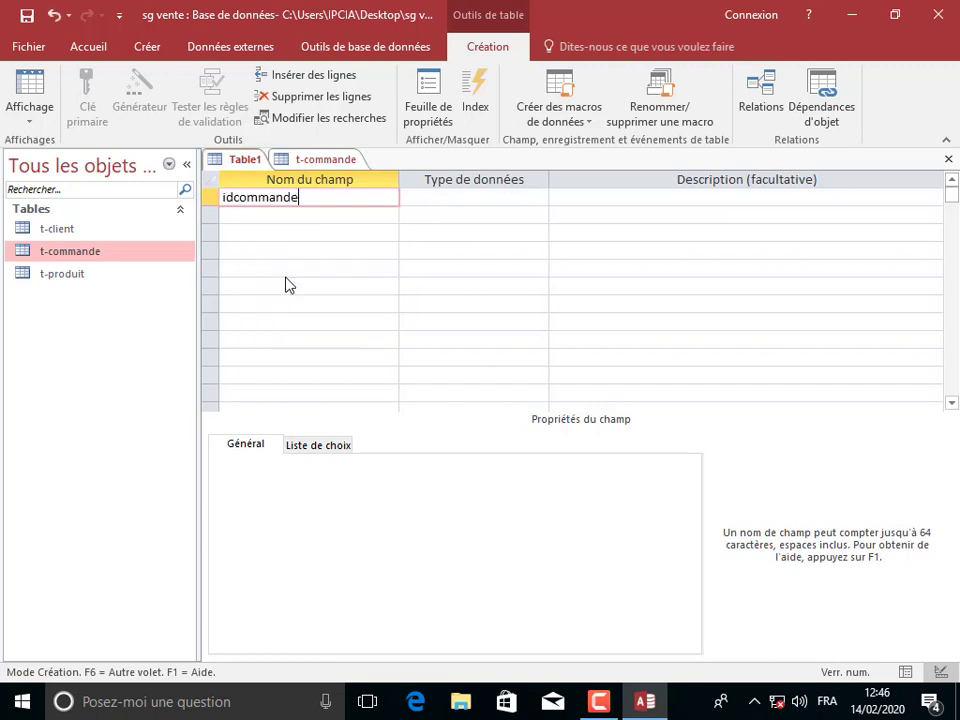
pyautogui.click(255, 220)
pyautogui.click(326, 159)
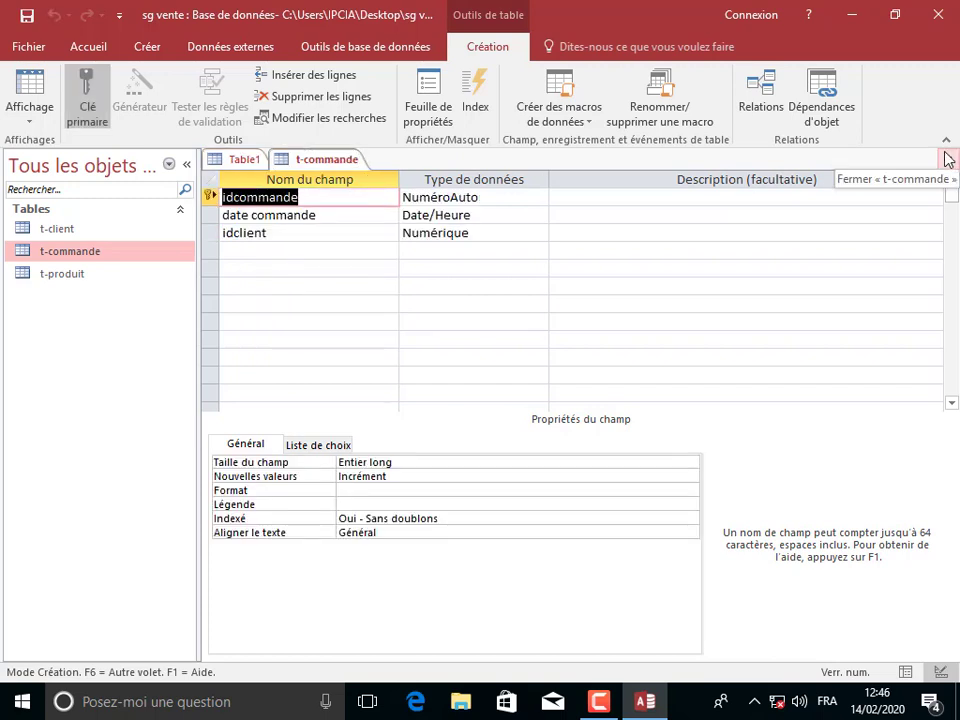
pyautogui.click(950, 160)
# Copy the field name idproduit from t-produit's design into the second row of the new table.
pyautogui.rightClick(83, 276)
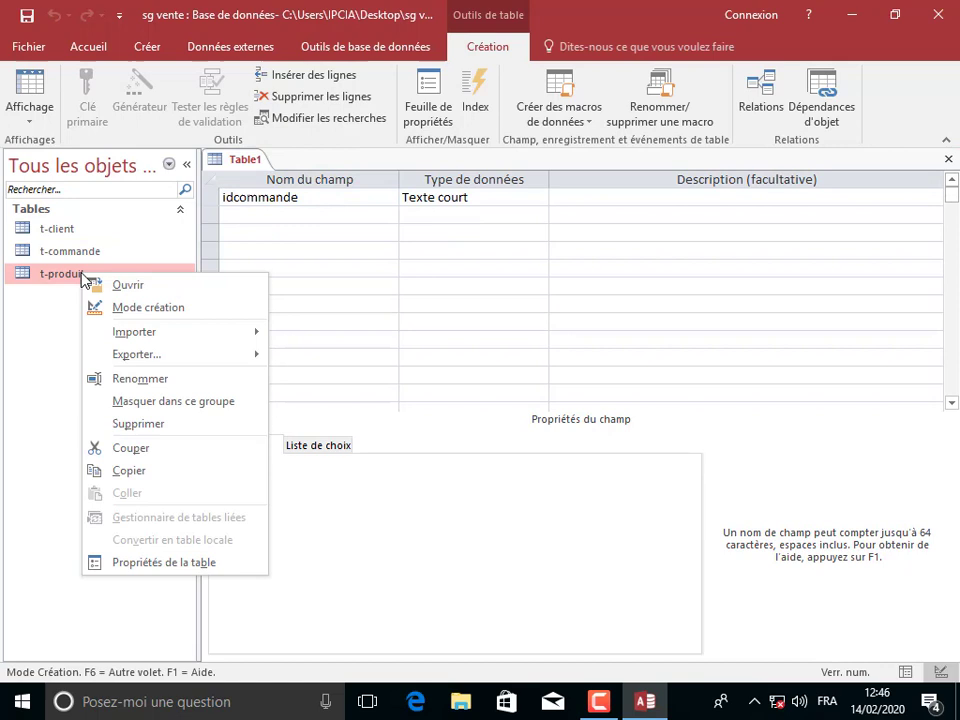
pyautogui.click(146, 310)
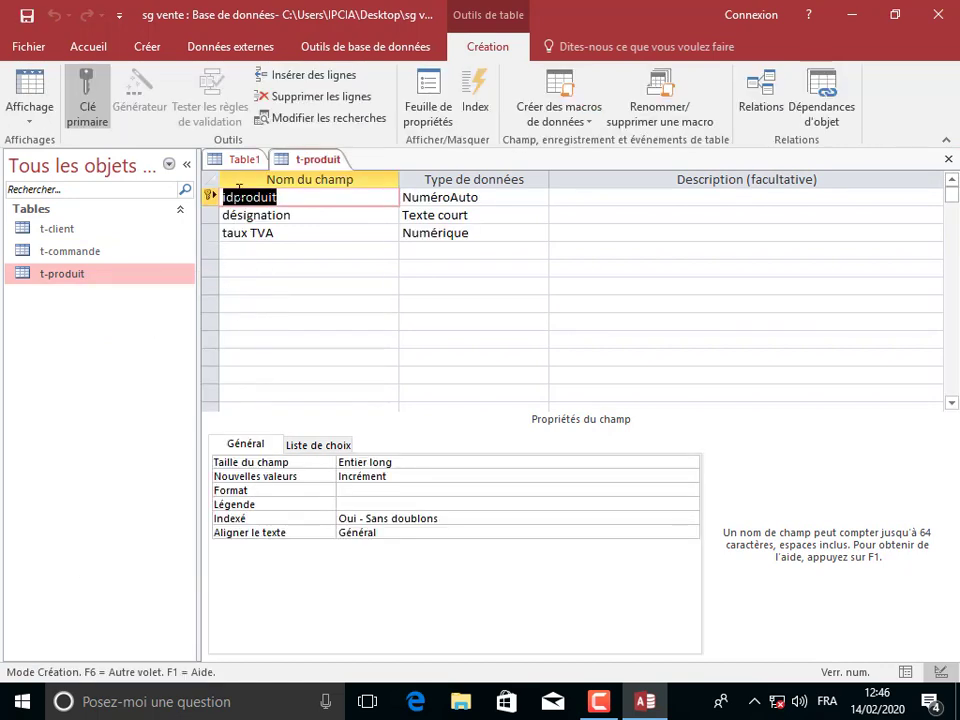
pyautogui.rightClick(238, 190)
pyautogui.click(287, 250)
pyautogui.click(948, 159)
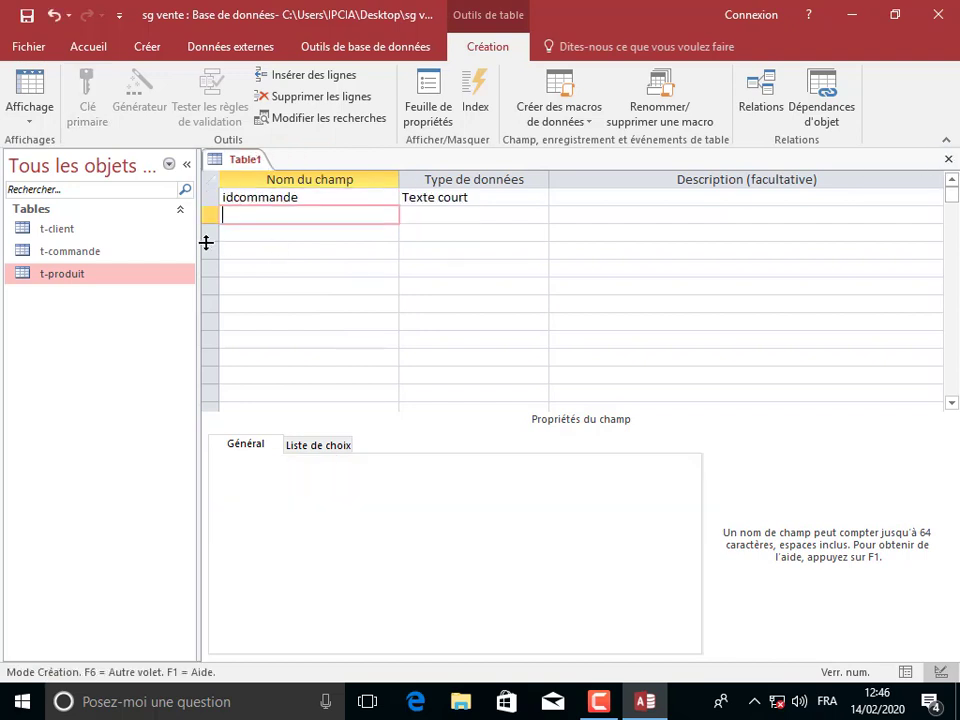
pyautogui.rightClick(222, 216)
pyautogui.click(292, 300)
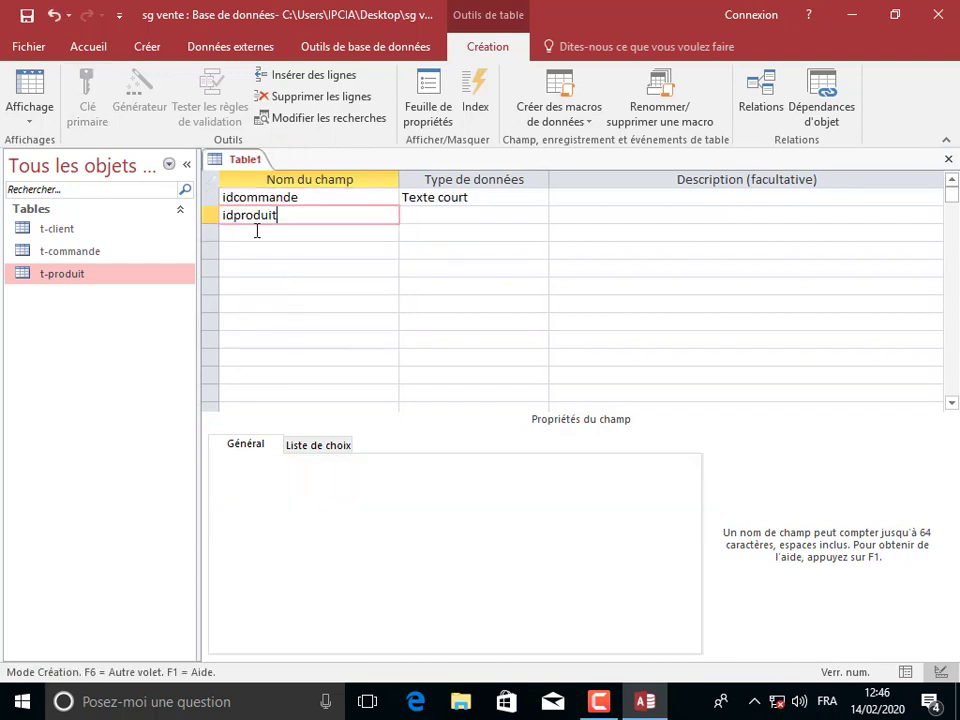
# Make idcommande and idproduit together the primary key of the new table.
pyautogui.moveTo(206, 198); pyautogui.dragTo(206, 216)
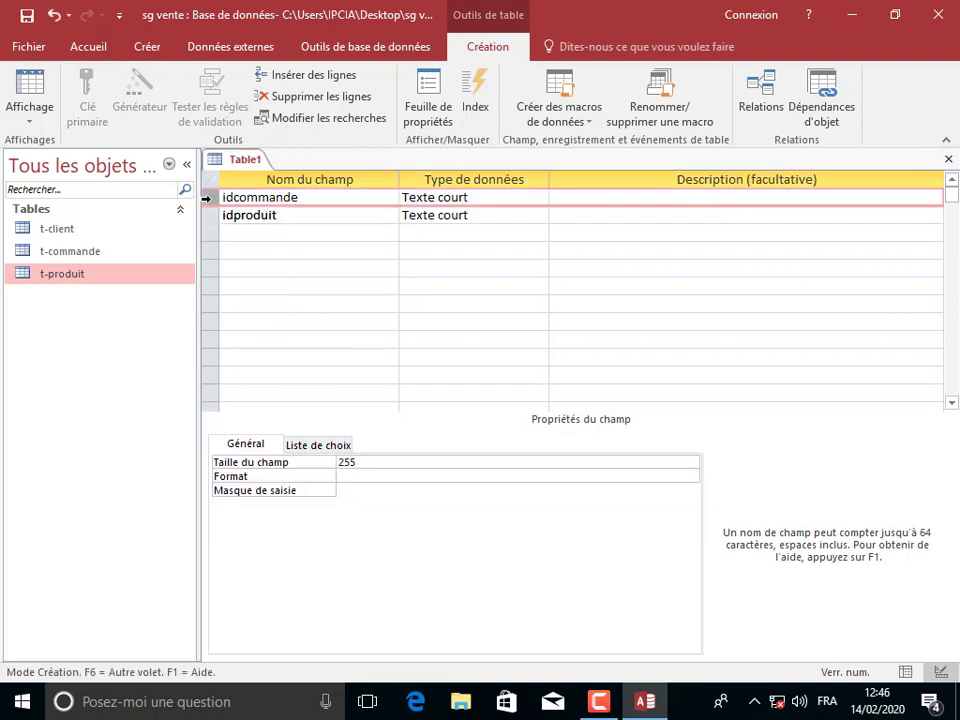
pyautogui.click(285, 200)
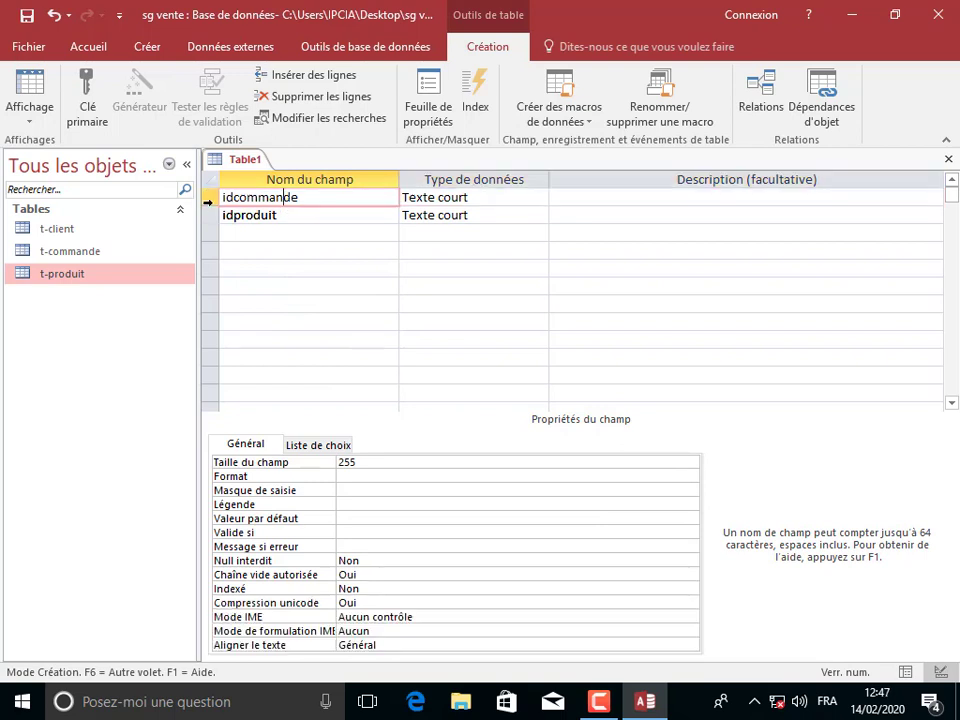
pyautogui.moveTo(207, 198); pyautogui.dragTo(211, 224)
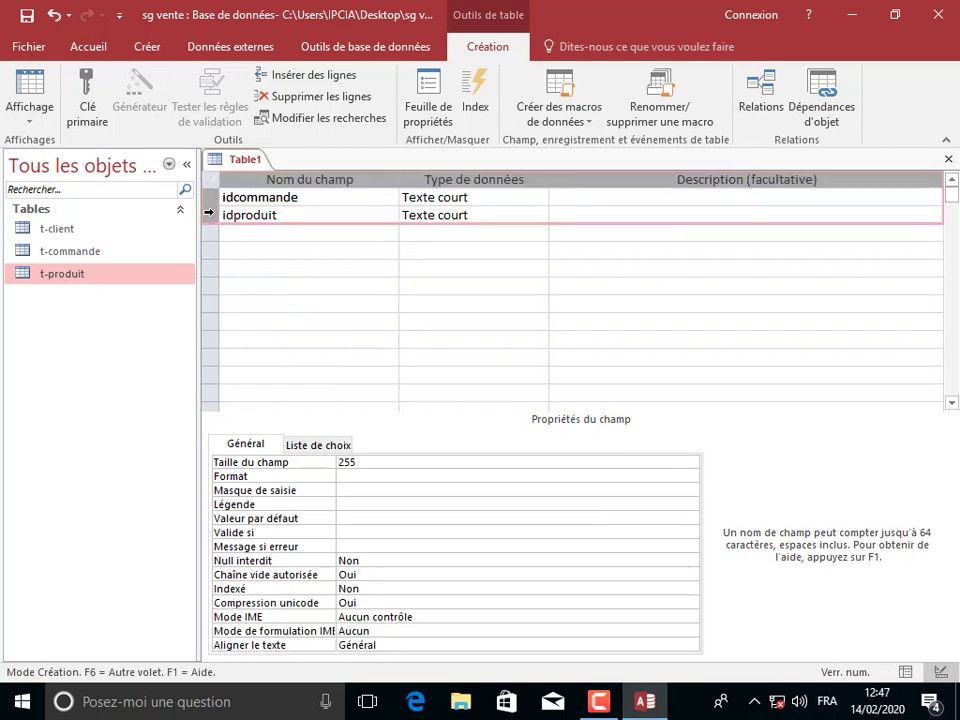
pyautogui.click(87, 102)
# Set idcommande's data type to Numérique.
pyautogui.click(467, 200)
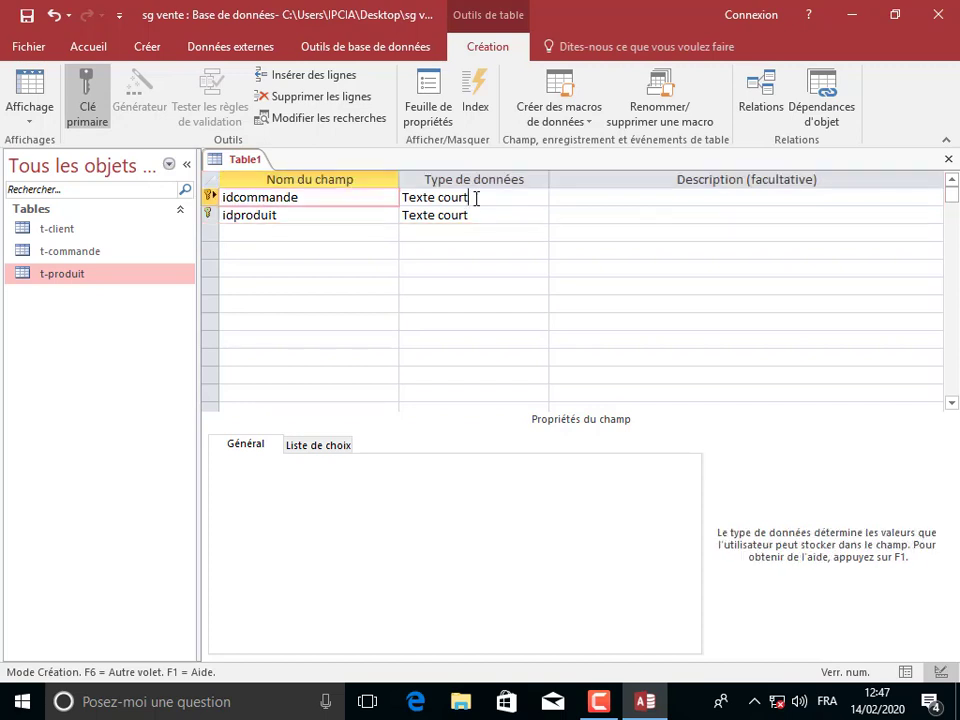
pyautogui.click(539, 197)
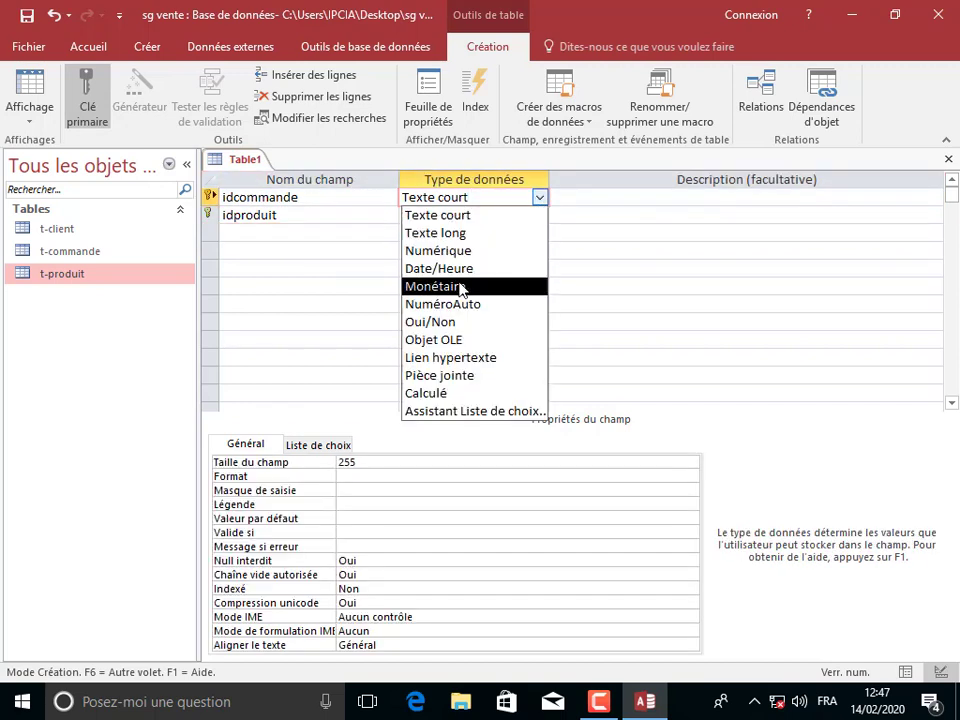
pyautogui.click(452, 251)
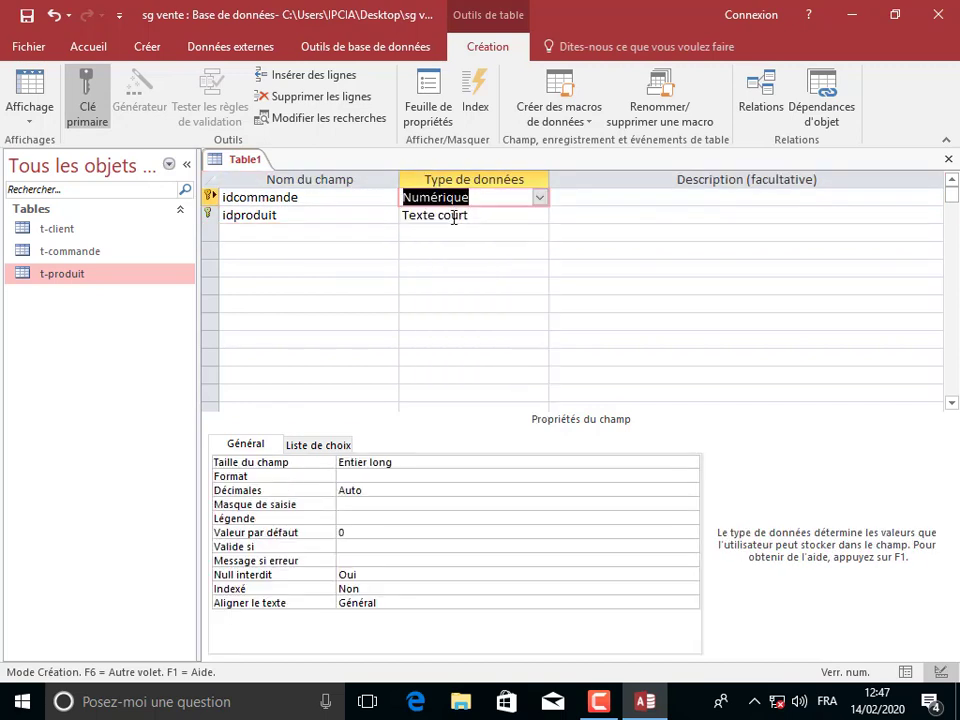
# Start the lookup wizard (Assistant Liste de choix) for idproduit, taking its values from the table t-produit.
pyautogui.click(450, 215)
pyautogui.click(539, 215)
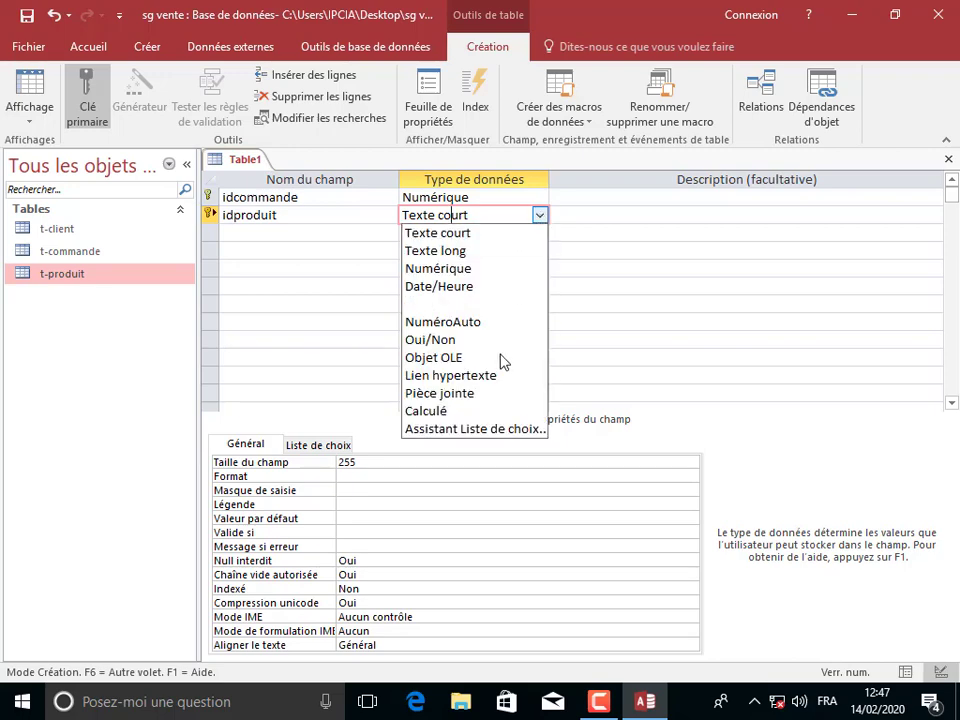
pyautogui.click(500, 429)
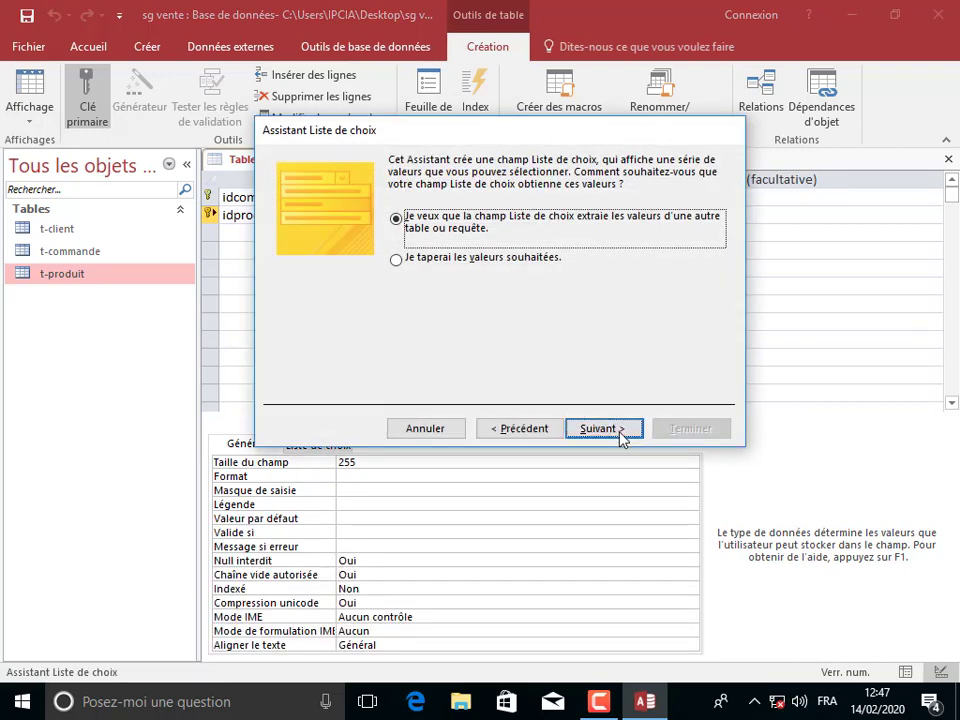
pyautogui.click(621, 429)
pyautogui.click(463, 238)
pyautogui.doubleClick(463, 238)
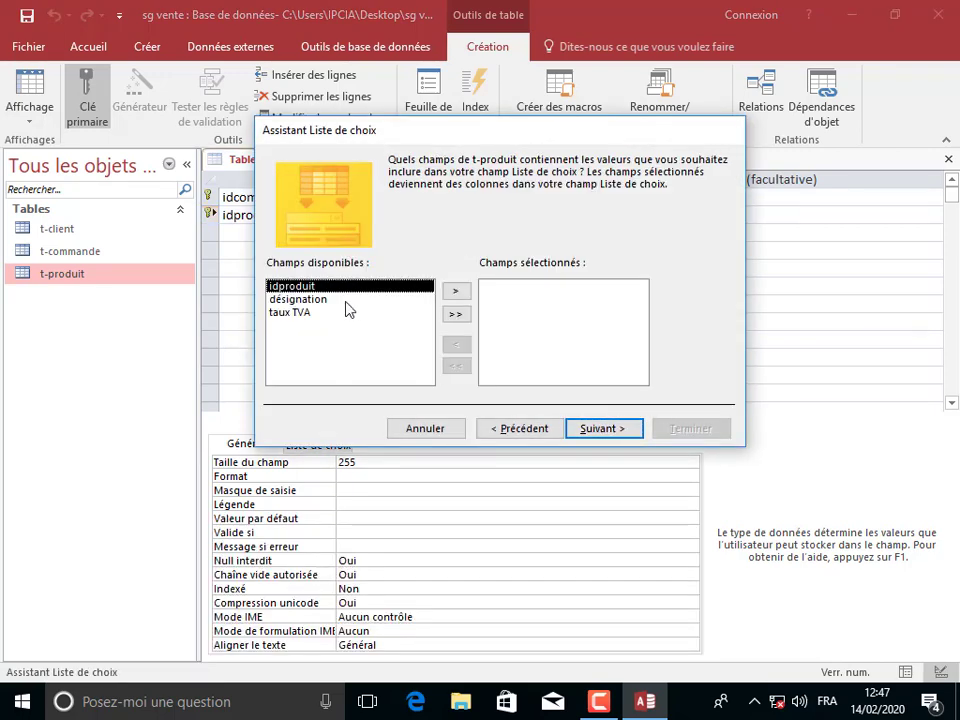
# Complete the lookup wizard for idproduit with the désignation field, leaving the sort order and column layout at their defaults.
pyautogui.doubleClick(384, 300)
pyautogui.click(599, 430)
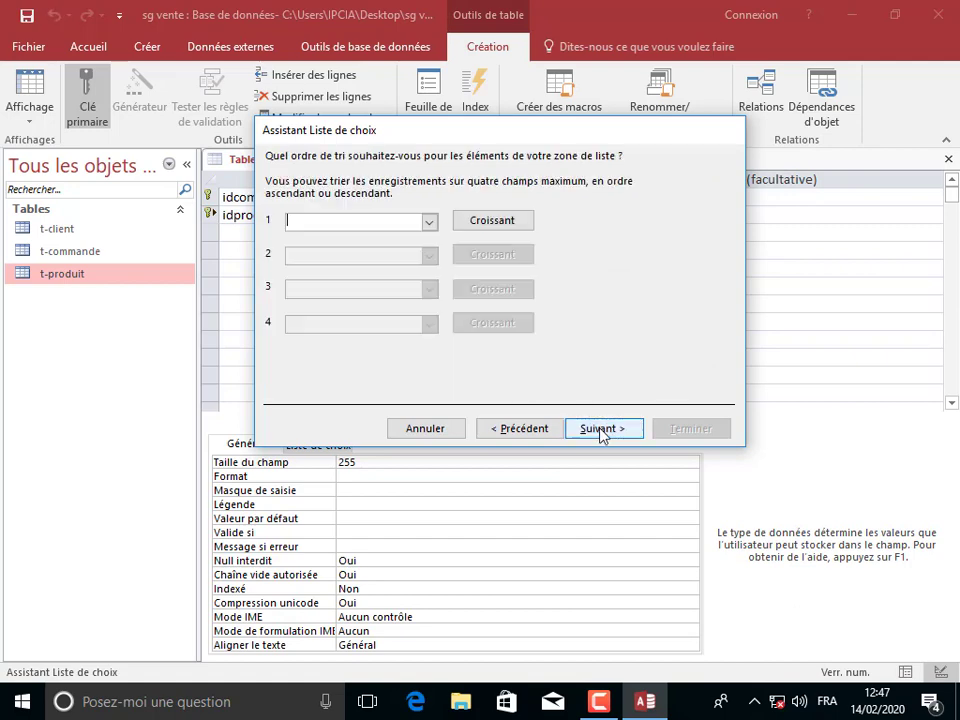
pyautogui.click(601, 431)
pyautogui.click(602, 432)
pyautogui.click(680, 430)
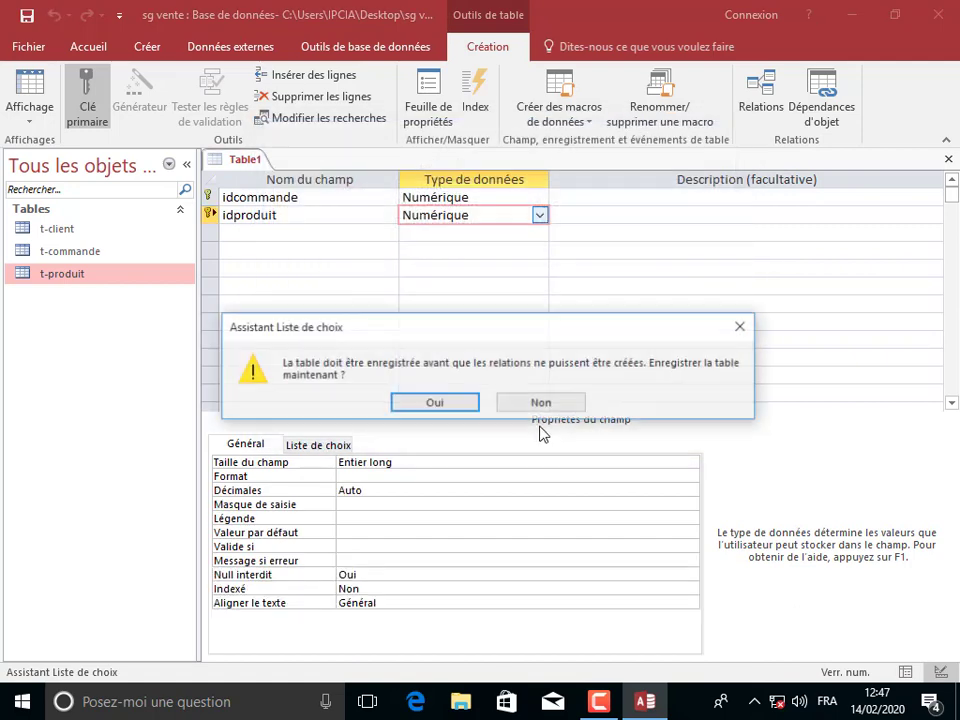
# Agree to save the new table for the relationship and name it t-détailcommande.
pyautogui.click(421, 408)
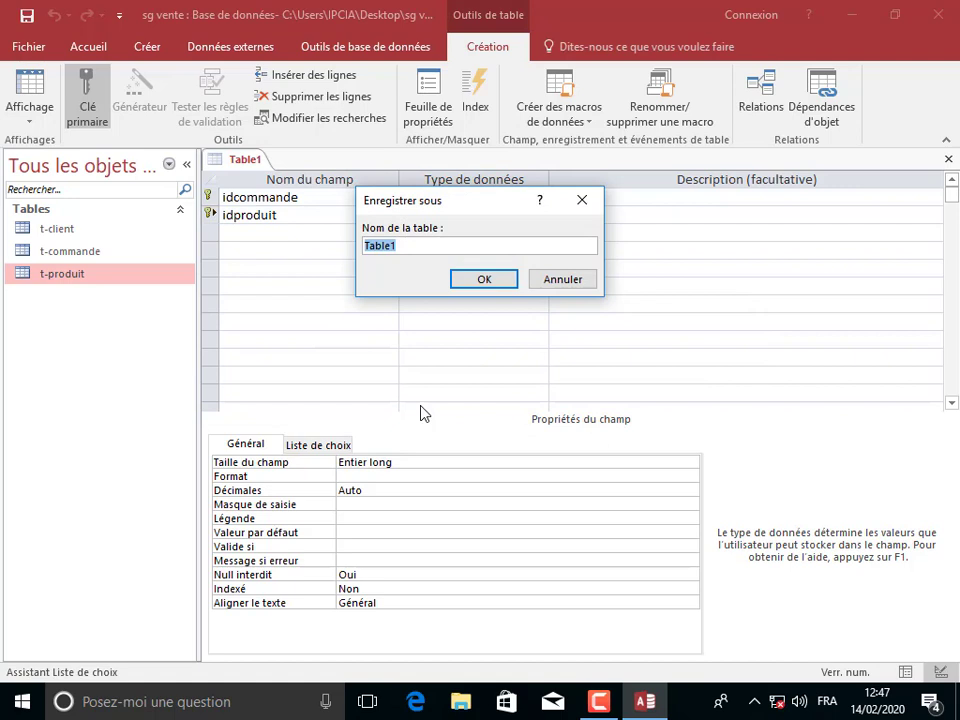
pyautogui.write('t-détailcommand')
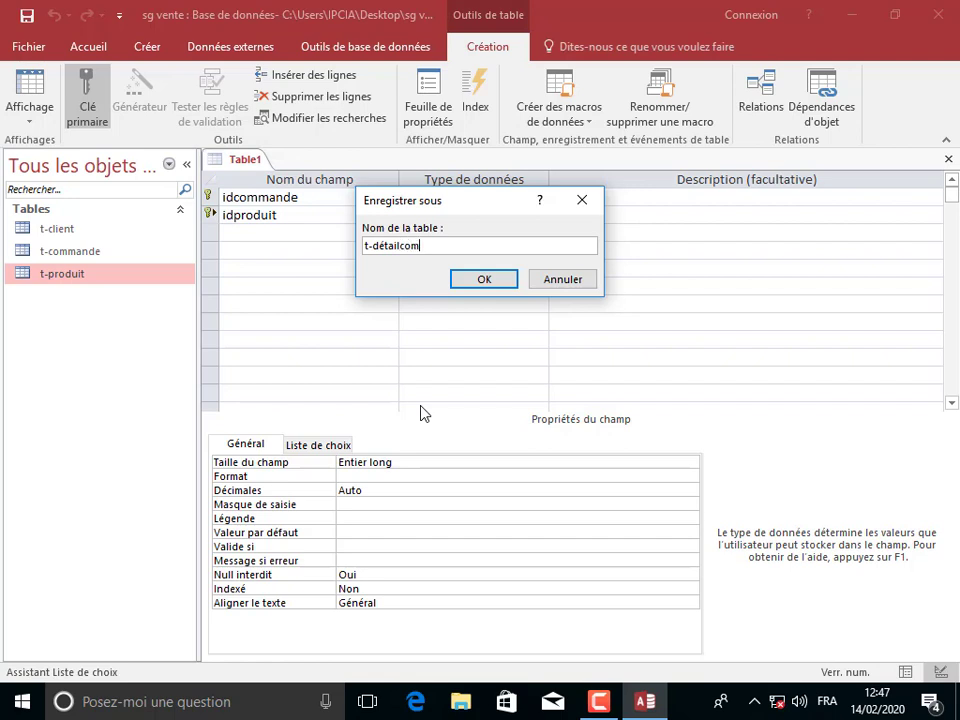
pyautogui.click(481, 285)
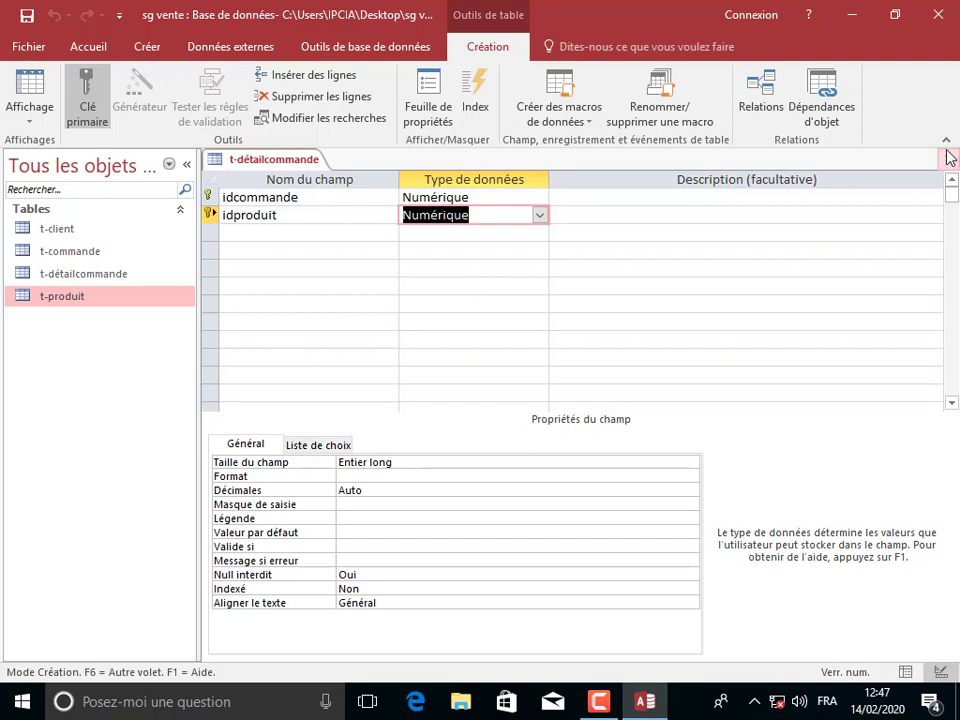
# Add the fields quantité and prix below idproduit in t-détailcommande.
pyautogui.click(268, 233)
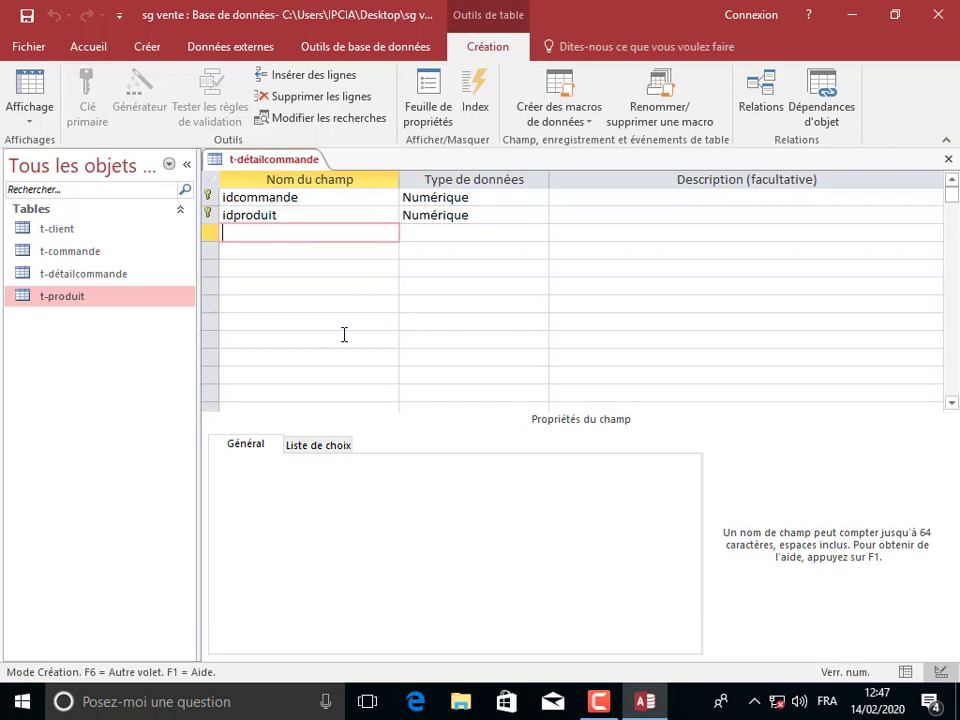
pyautogui.write('quantité')
pyautogui.press('Down')
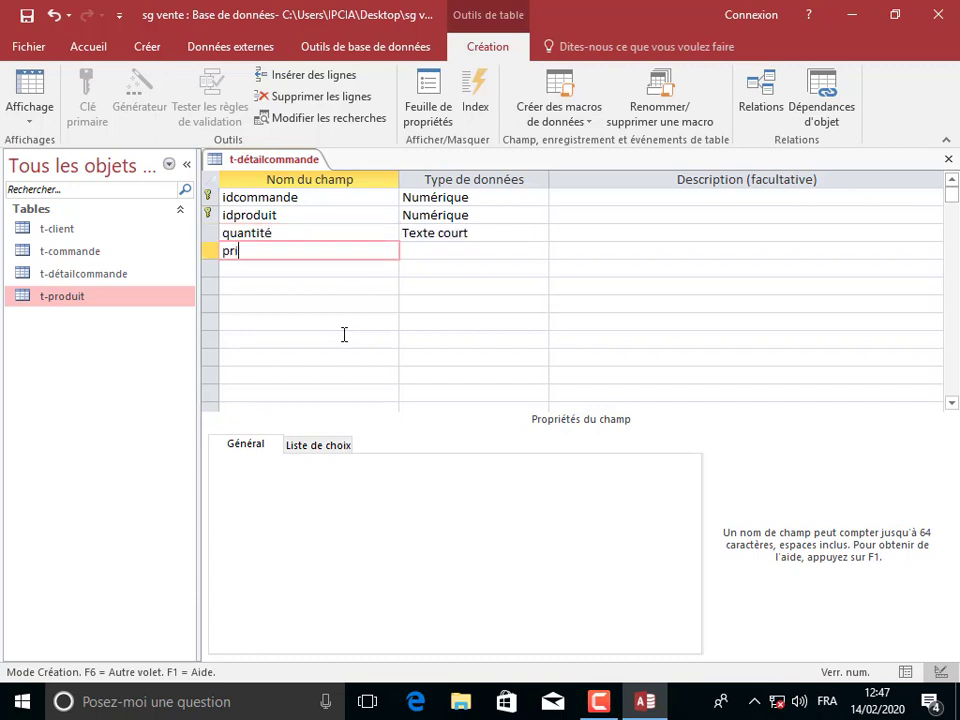
# Set the data type of quantité to Numérique and that of prix to Monétaire.
pyautogui.click(484, 236)
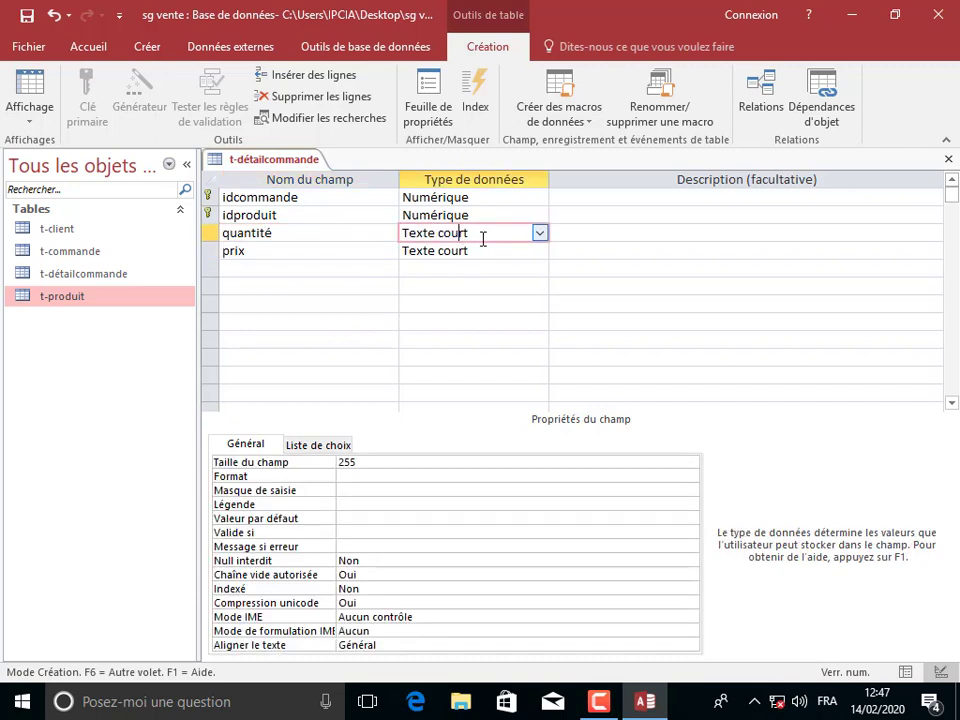
pyautogui.click(539, 233)
pyautogui.click(516, 290)
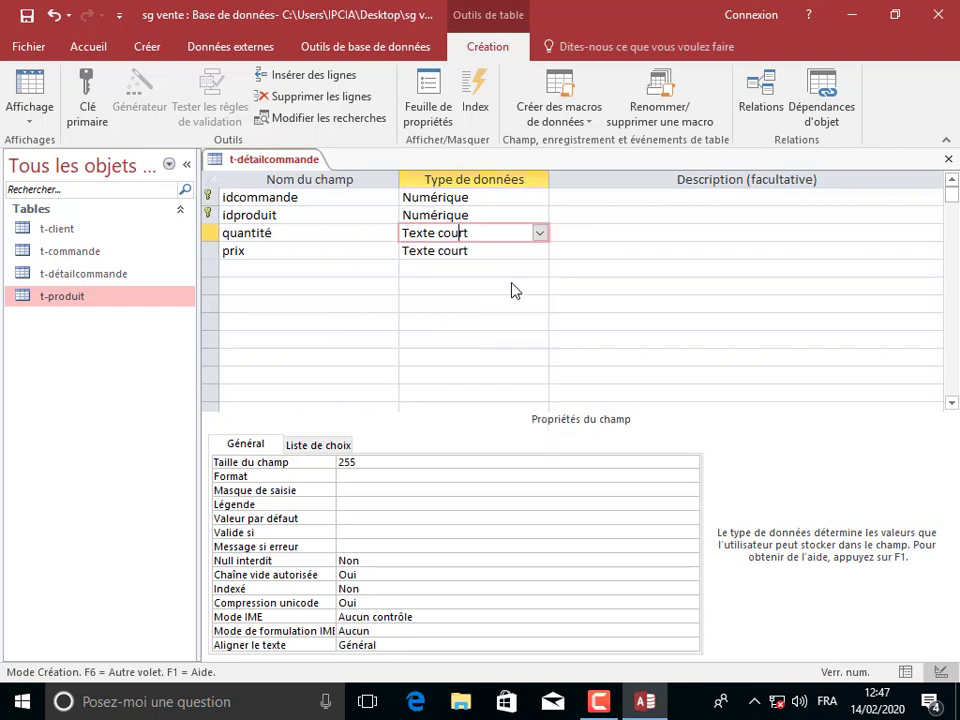
pyautogui.click(480, 252)
pyautogui.click(539, 252)
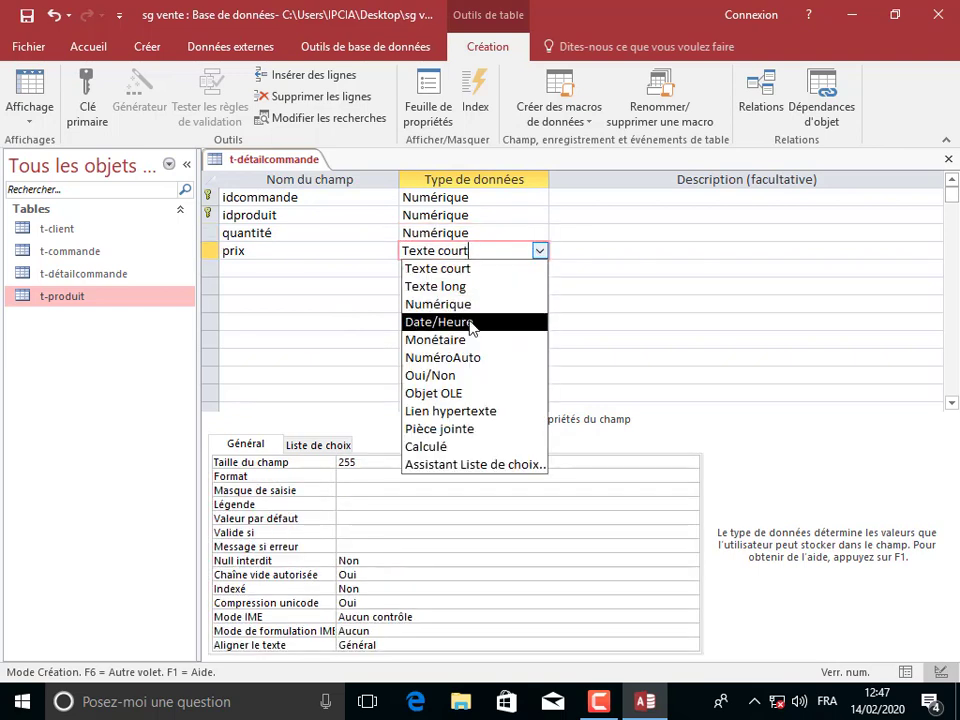
pyautogui.click(467, 339)
# Give the prix field the Standard format with 2 decimals.
pyautogui.click(398, 464)
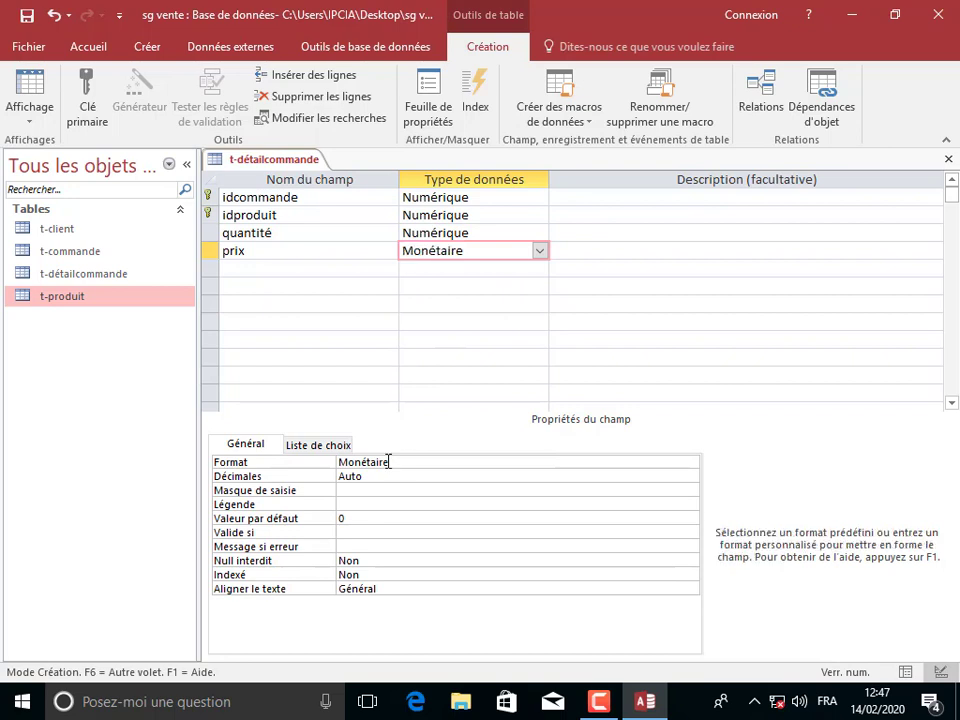
pyautogui.click(268, 465)
pyautogui.write('standard')
pyautogui.click(283, 476)
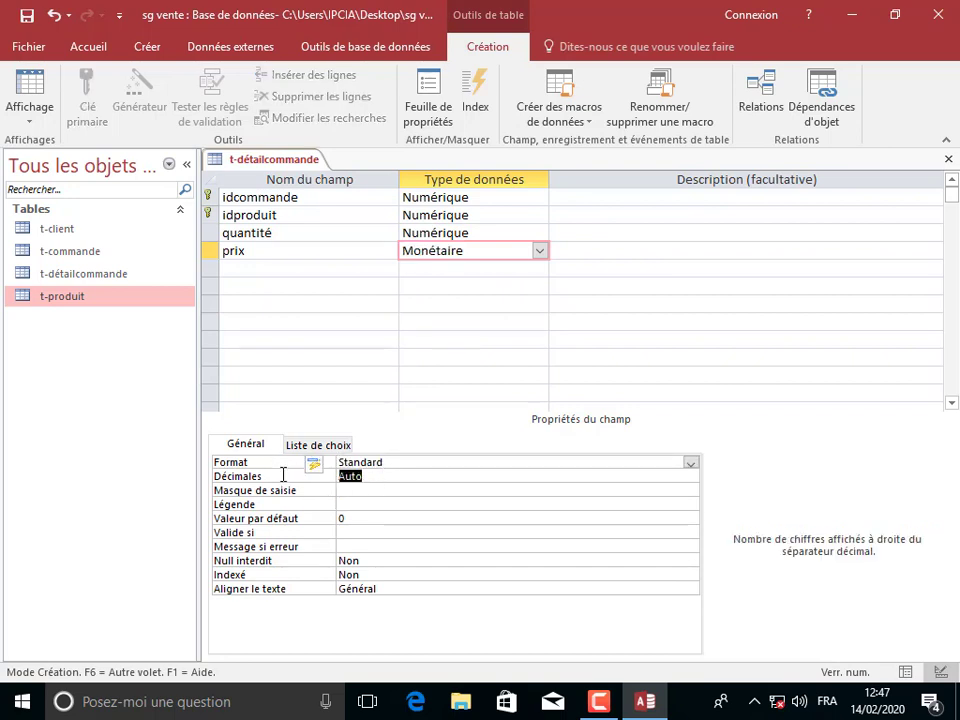
pyautogui.write('2')
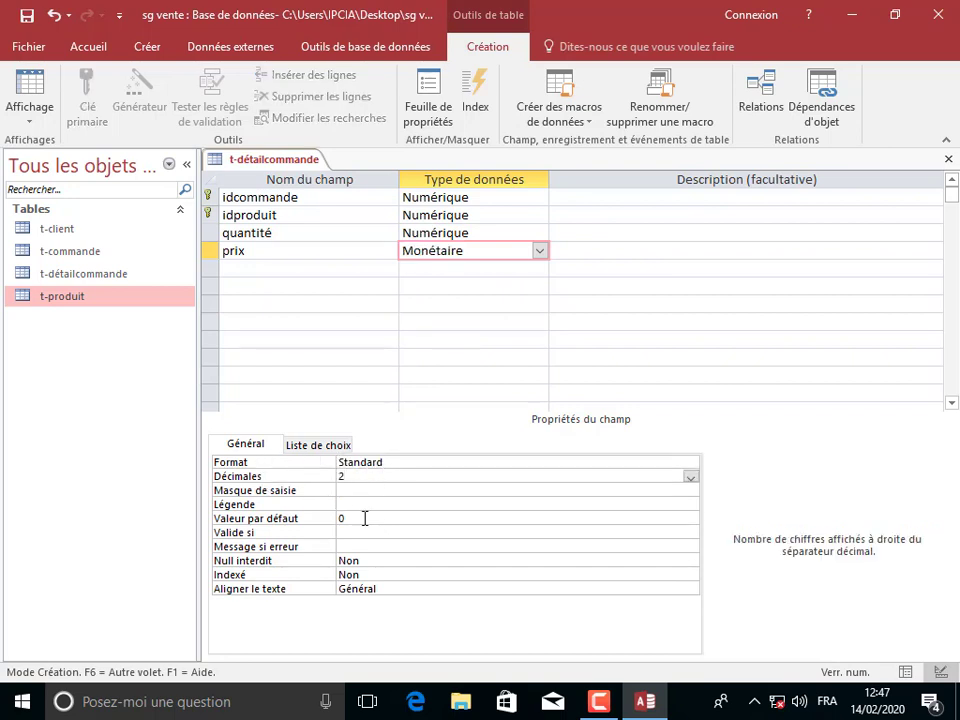
# Clear the default values of the prix and quantité fields.
pyautogui.click(332, 519)
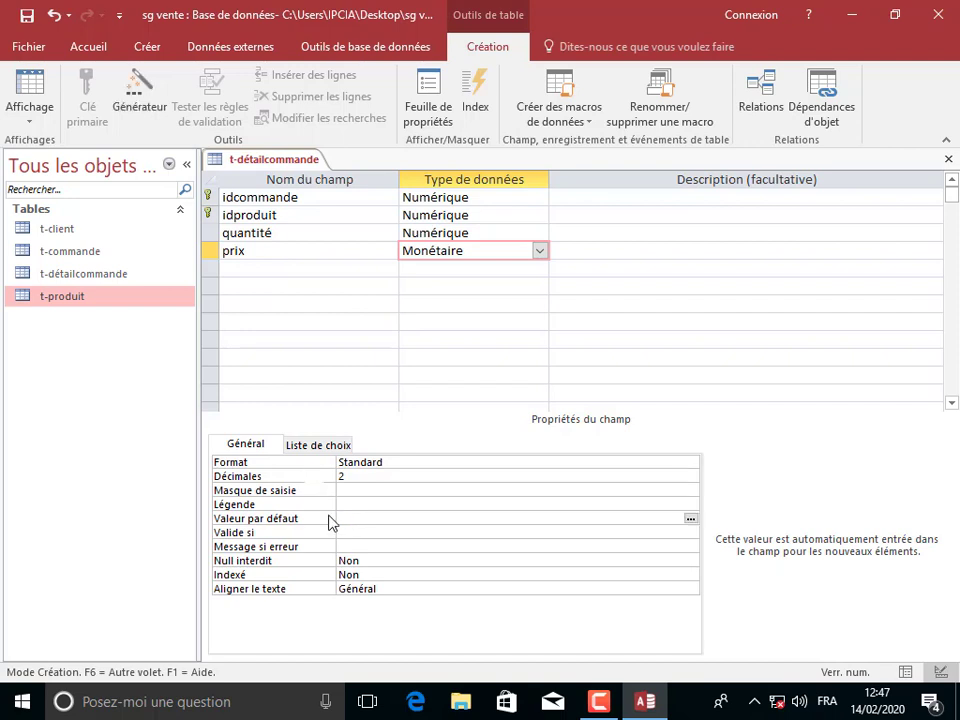
pyautogui.click(420, 236)
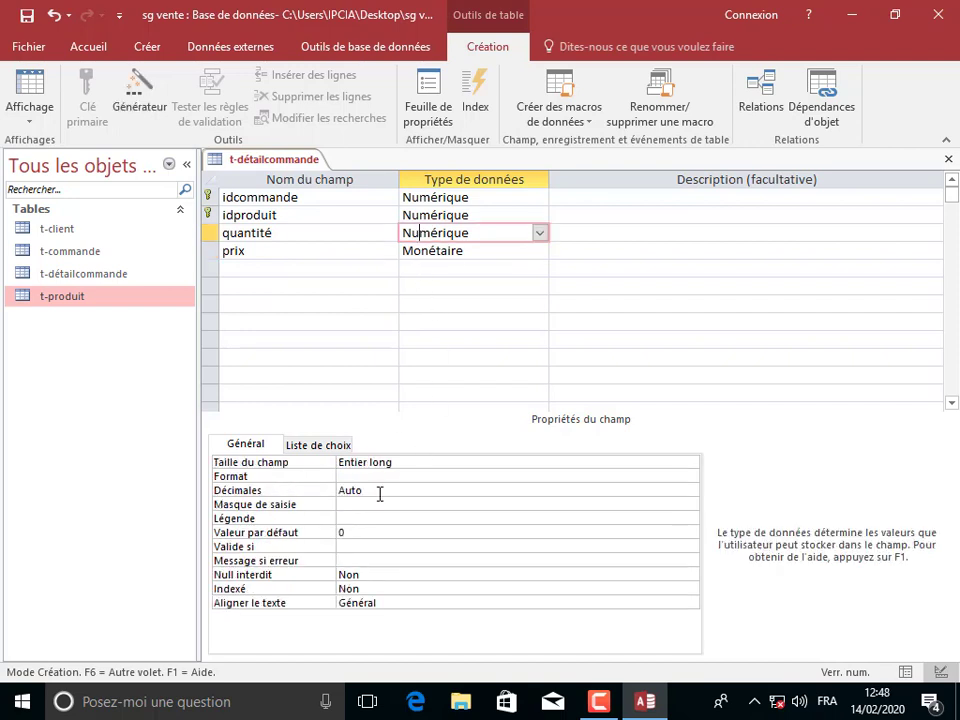
pyautogui.click(358, 531)
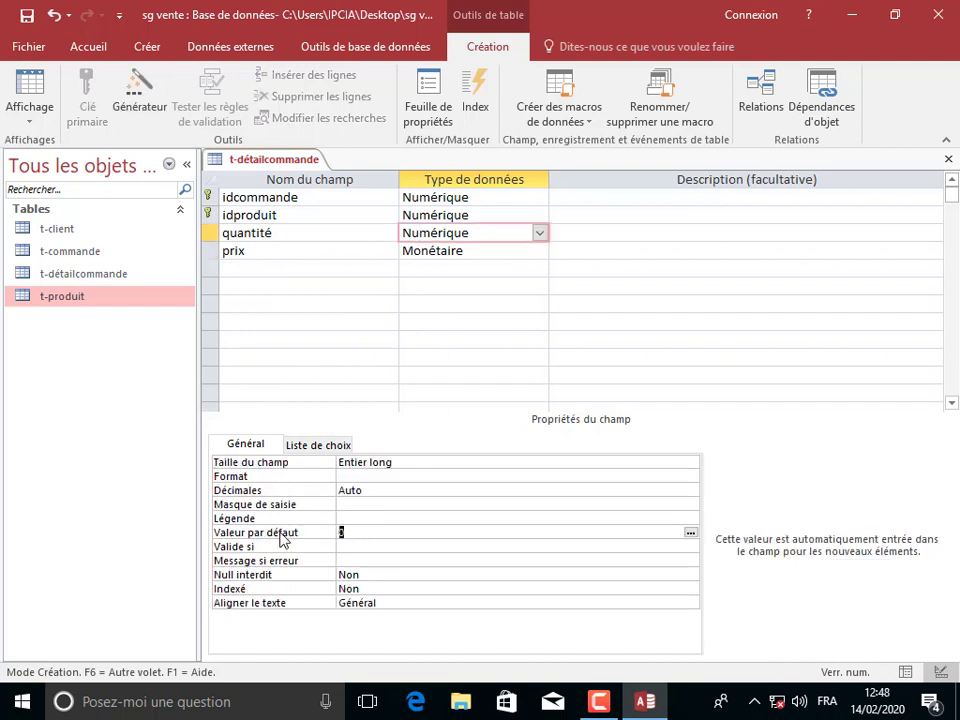
pyautogui.click(250, 270)
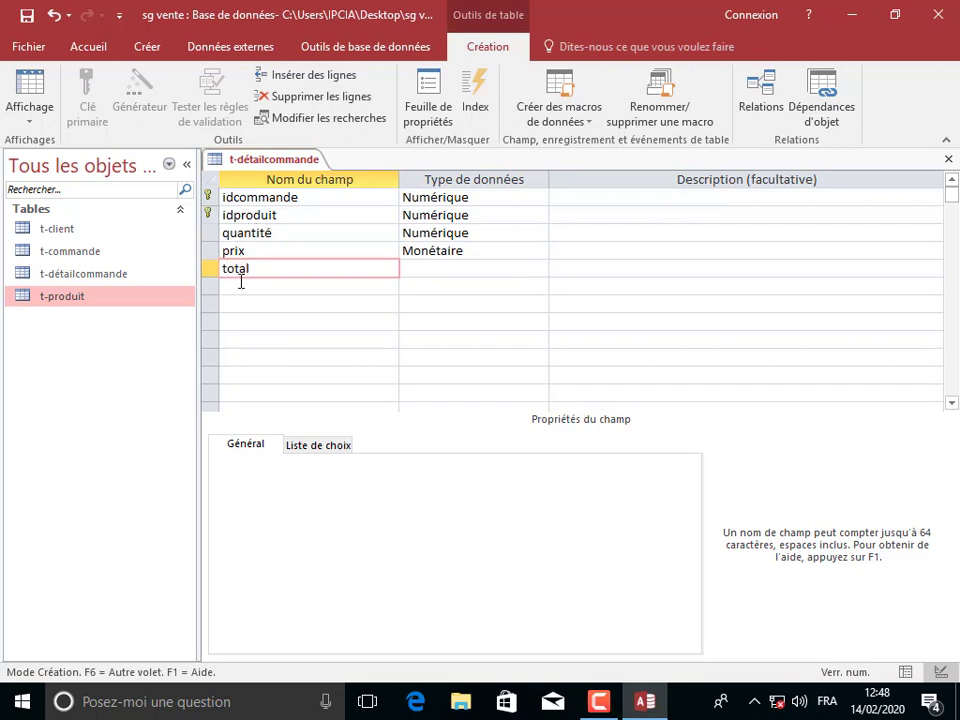
pyautogui.click(428, 268)
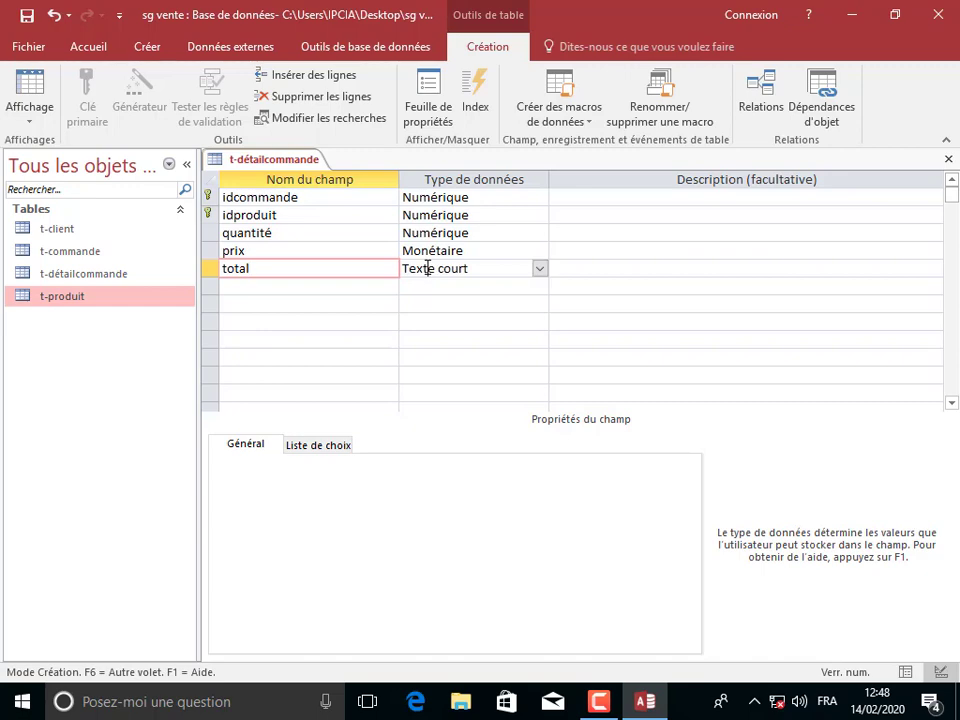
pyautogui.click(539, 268)
pyautogui.click(450, 465)
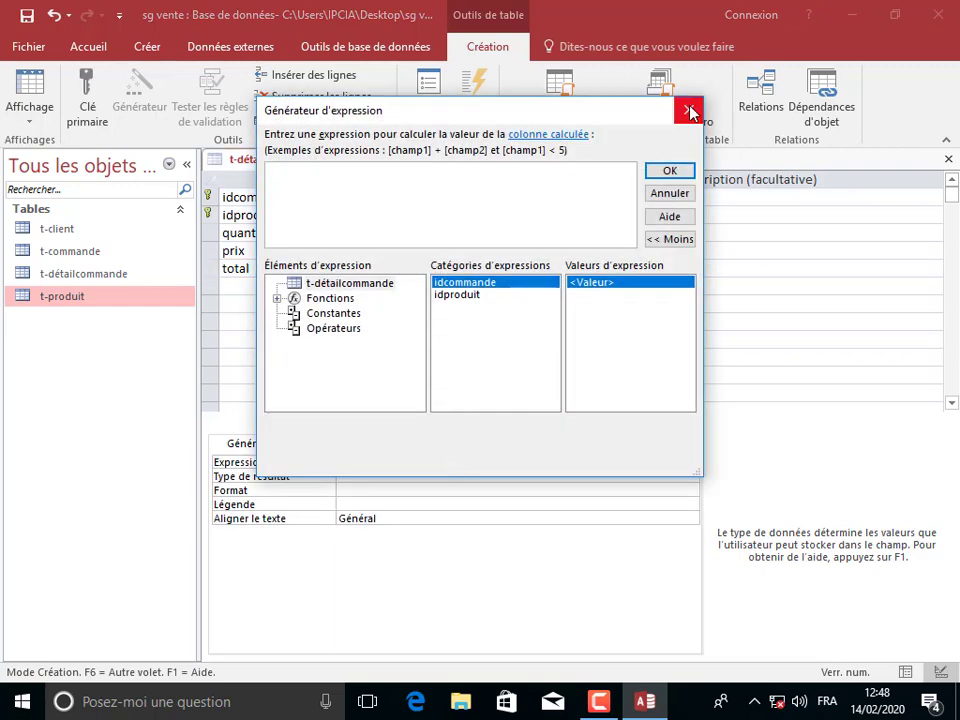
pyautogui.click(690, 111)
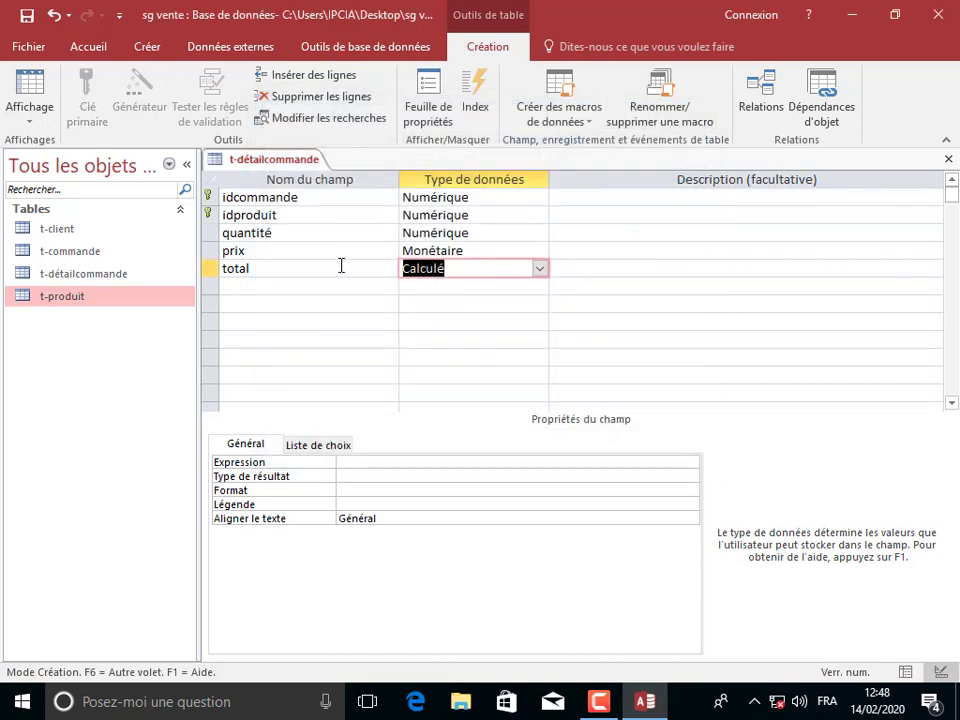
pyautogui.click(318, 97)
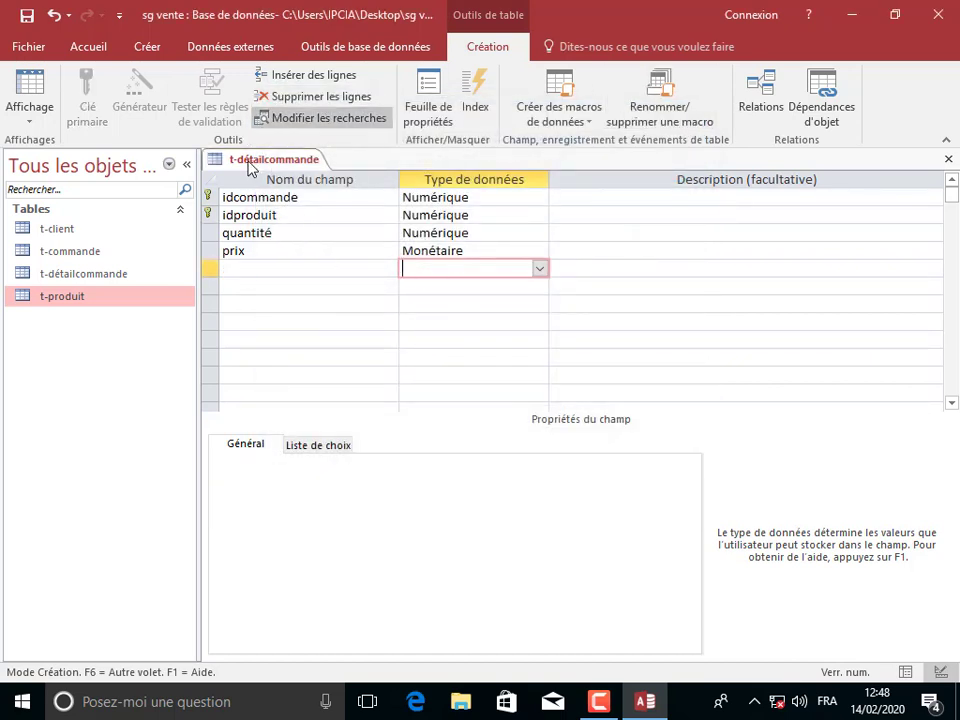
# Save t-détailcommande and add a field total below prix with the data type Calculé.
pyautogui.rightClick(253, 167)
pyautogui.click(275, 171)
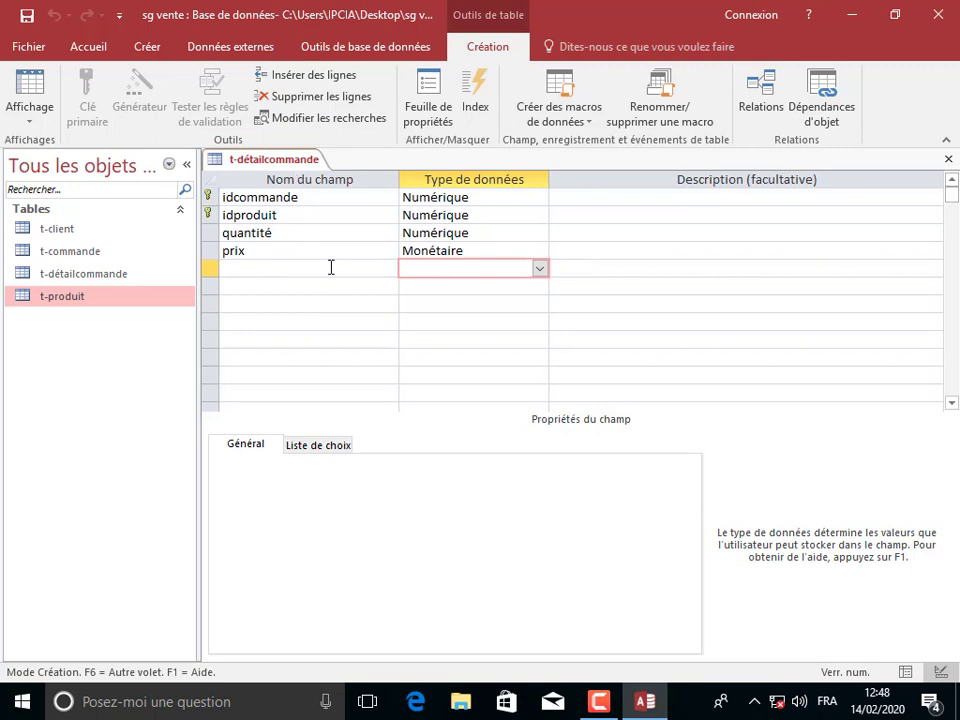
pyautogui.click(293, 270)
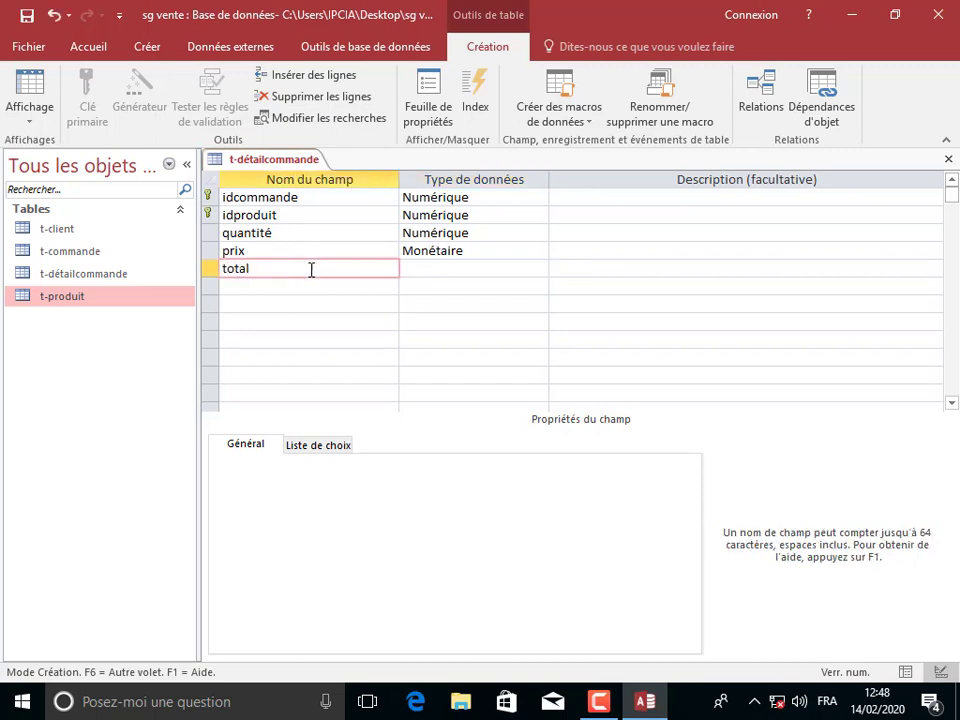
pyautogui.click(468, 266)
pyautogui.click(539, 269)
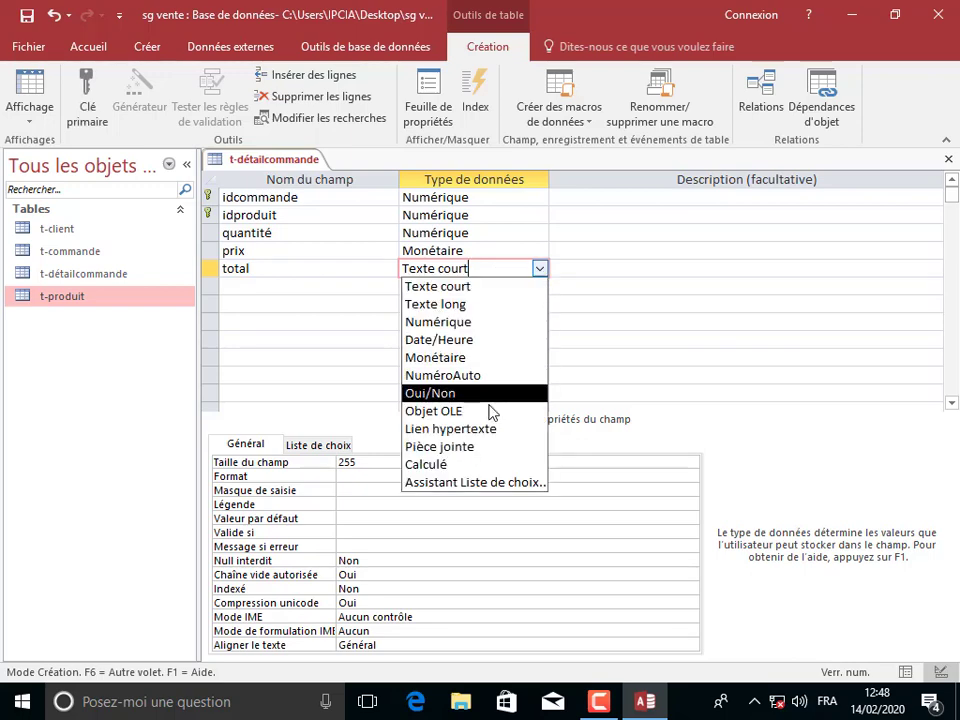
pyautogui.click(468, 464)
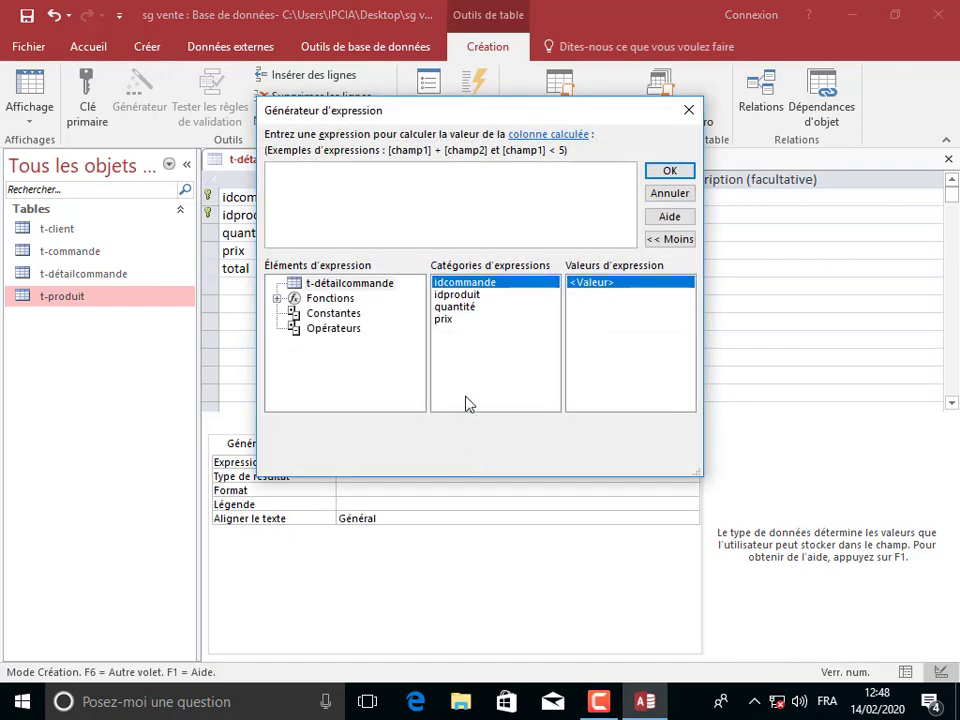
# Define the expression of the calculated field total as [quantité] * [prix].
pyautogui.doubleClick(447, 307)
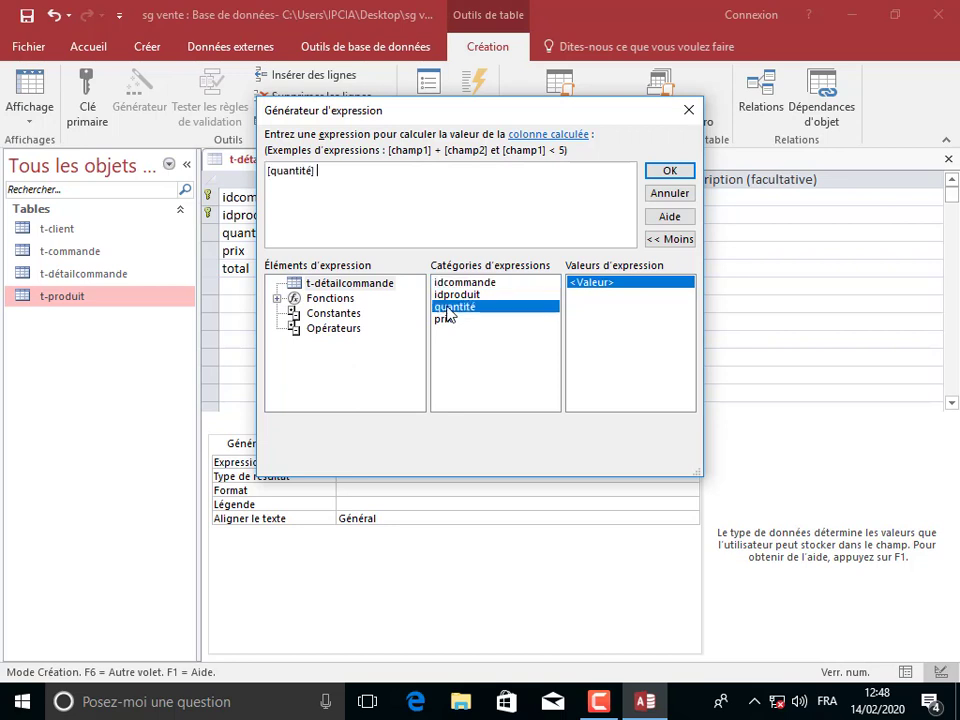
pyautogui.write('*')
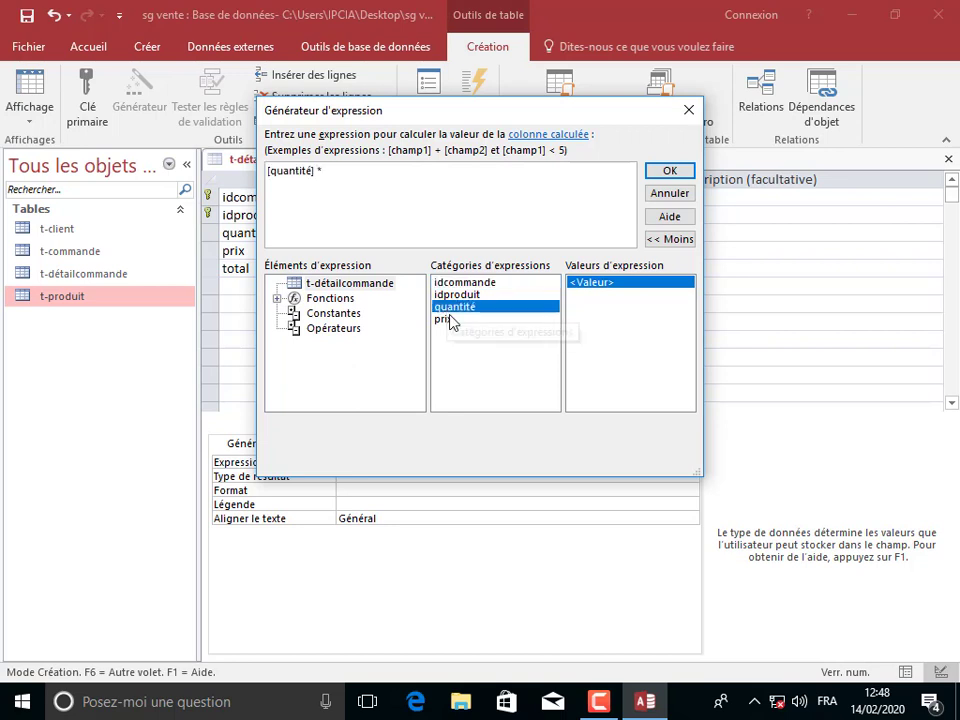
pyautogui.doubleClick(457, 321)
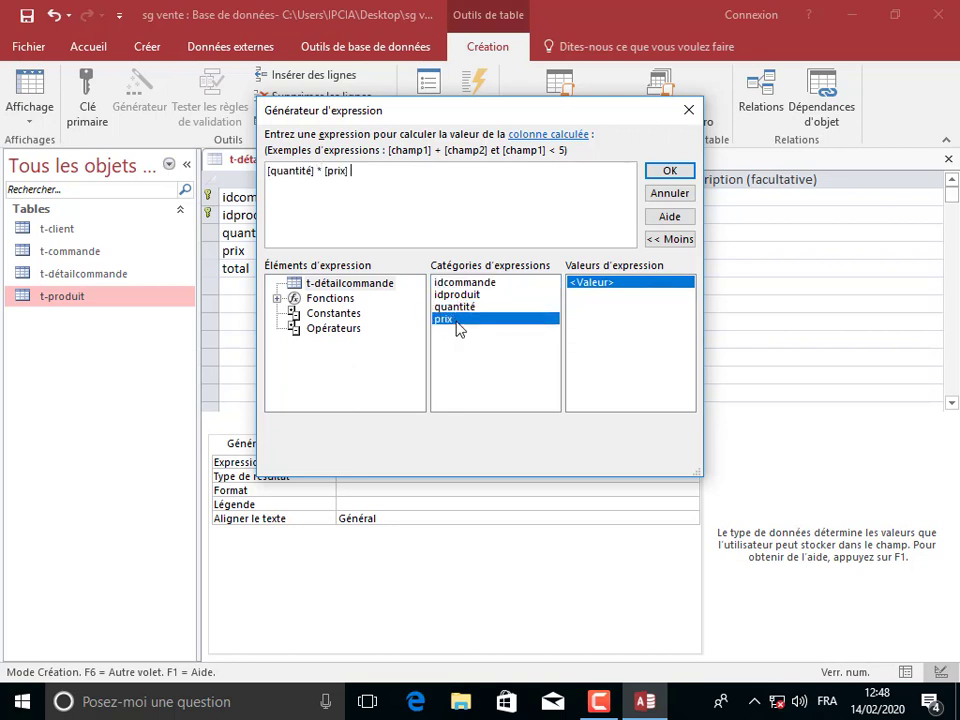
pyautogui.click(678, 172)
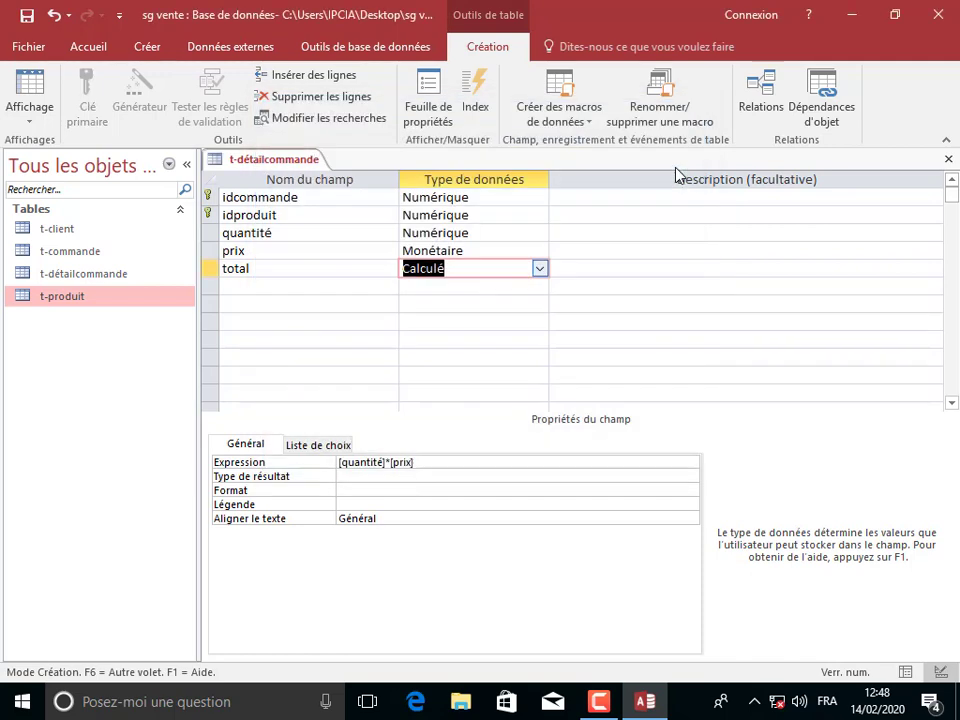
# Save the design of t-détailcommande and close the table.
pyautogui.rightClick(298, 160)
pyautogui.click(313, 168)
pyautogui.click(949, 160)
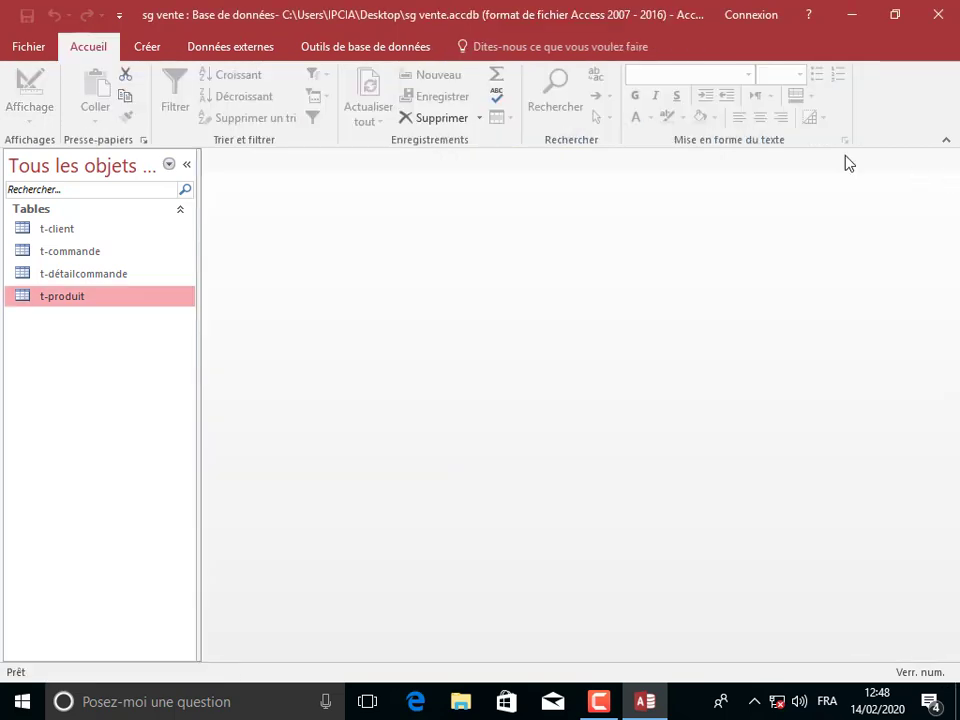
# Open the relationships diagram and rearrange the tables in the order t-client, t-commande, t-détailcommande, t-produit, with t-commande placed lower.
pyautogui.click(379, 43)
pyautogui.click(253, 88)
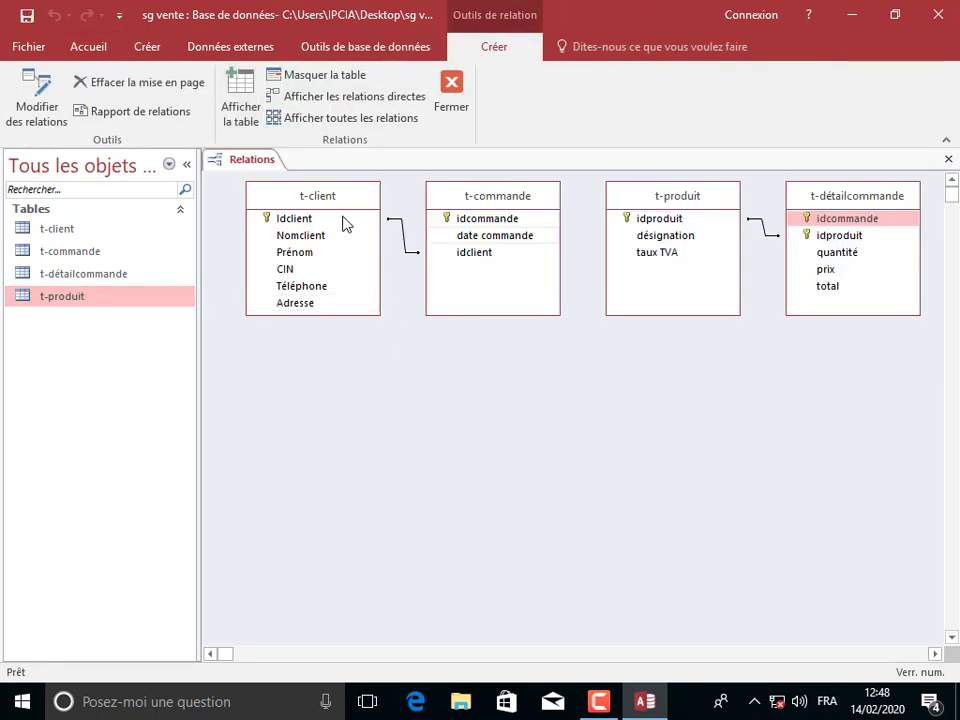
pyautogui.moveTo(496, 200); pyautogui.dragTo(514, 411)
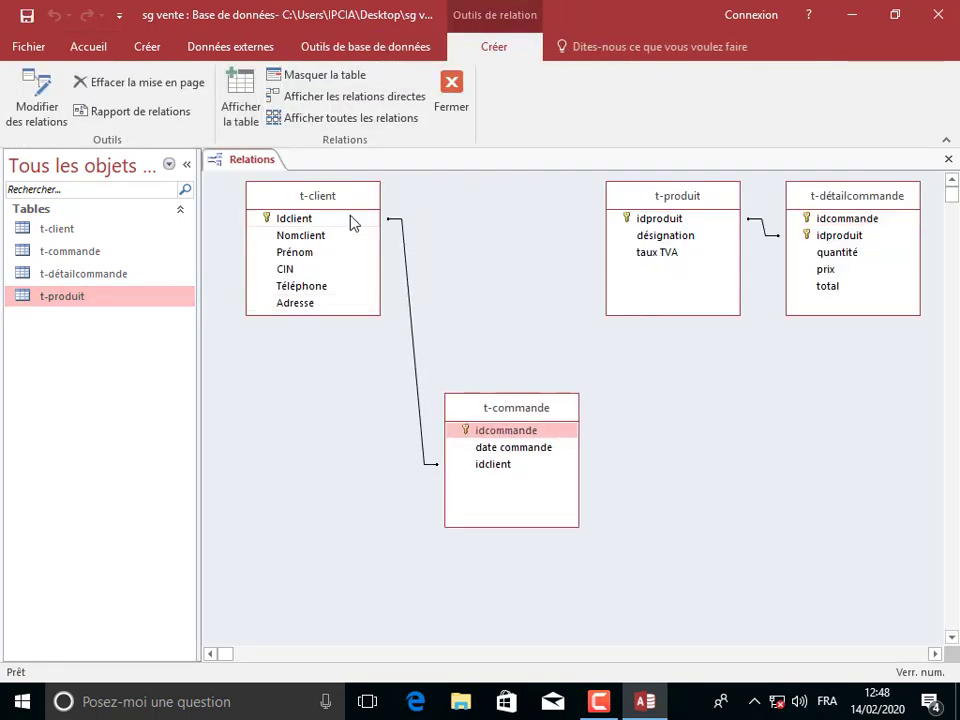
pyautogui.moveTo(354, 219); pyautogui.dragTo(327, 272)
pyautogui.moveTo(658, 204); pyautogui.dragTo(573, 214)
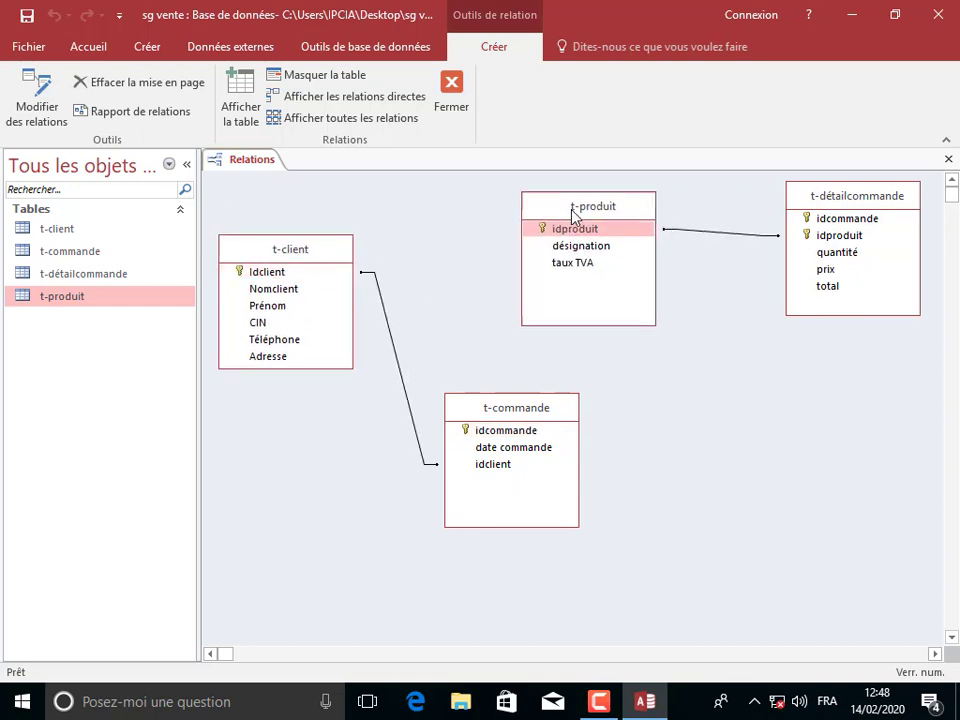
pyautogui.moveTo(853, 204); pyautogui.dragTo(676, 390)
pyautogui.moveTo(591, 231); pyautogui.dragTo(845, 260)
pyautogui.moveTo(707, 364); pyautogui.dragTo(668, 257)
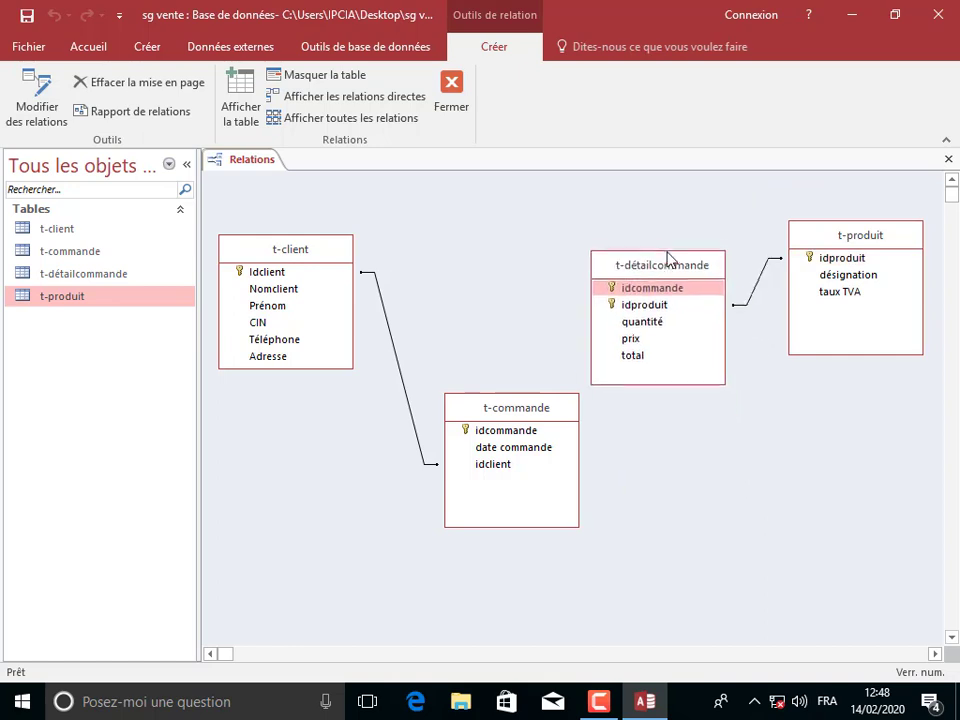
pyautogui.moveTo(512, 415); pyautogui.dragTo(489, 406)
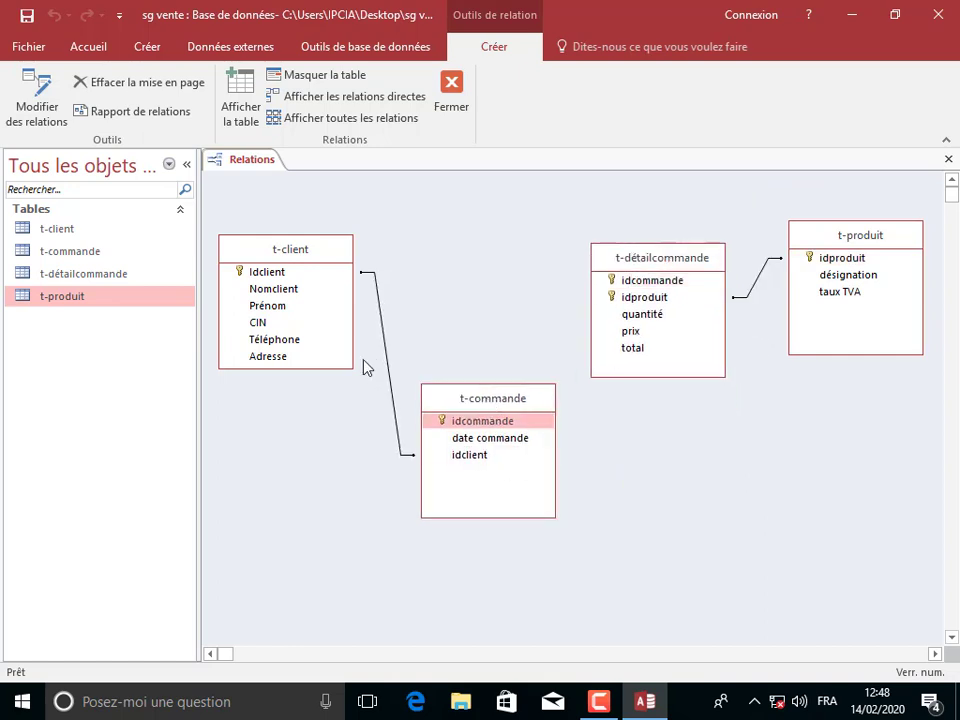
# Enforce referential integrity on the t-client to t-commande relationship and on the t-produit to t-détailcommande relationship.
pyautogui.doubleClick(390, 378)
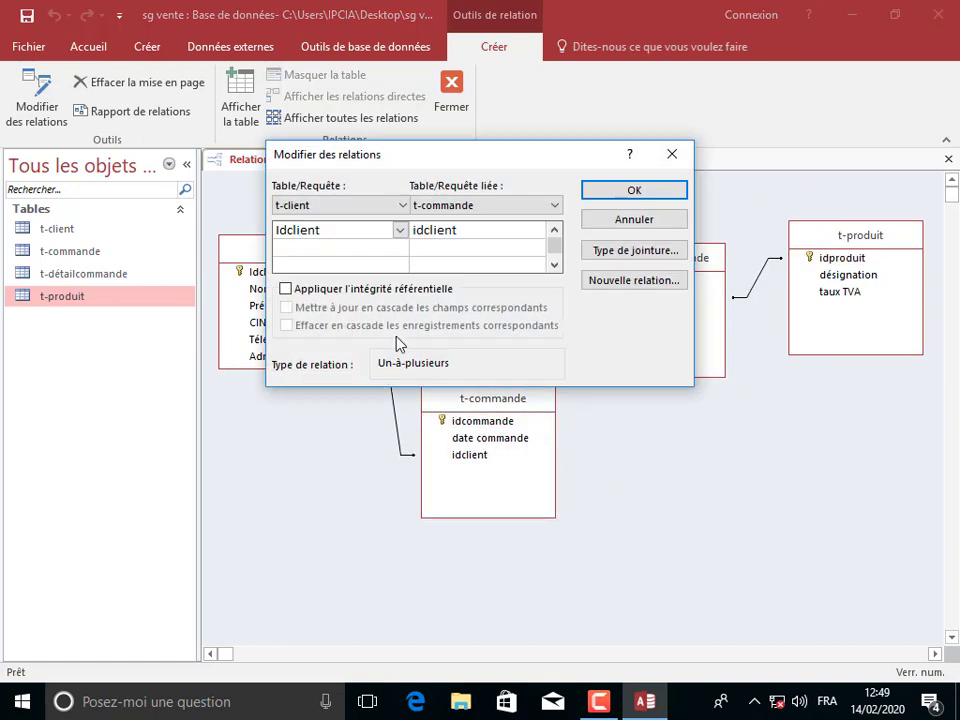
pyautogui.click(390, 290)
pyautogui.click(622, 193)
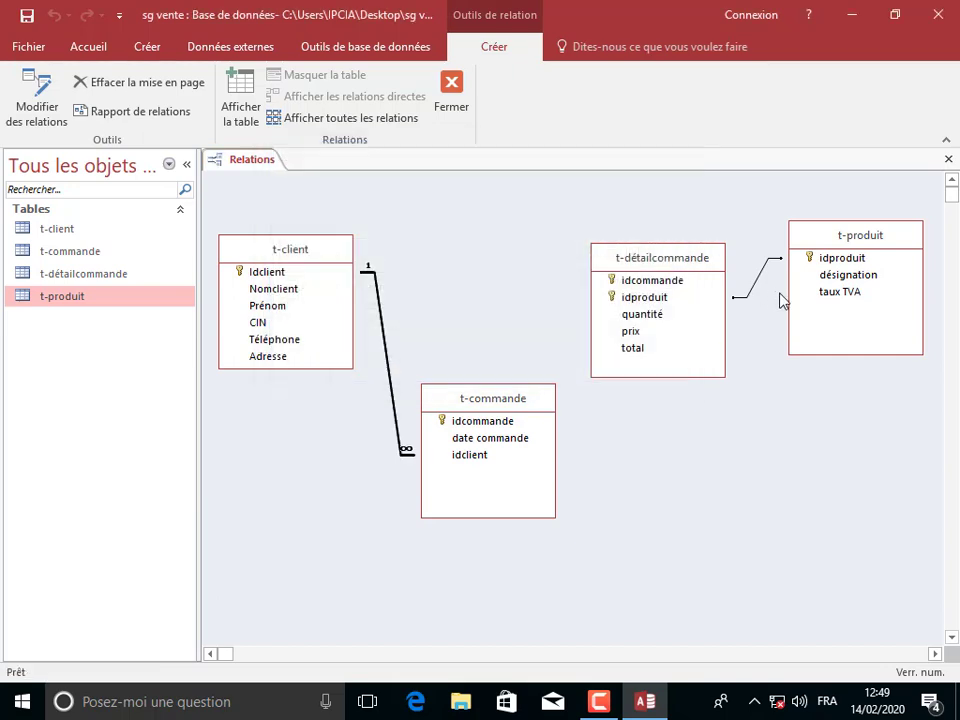
pyautogui.doubleClick(757, 289)
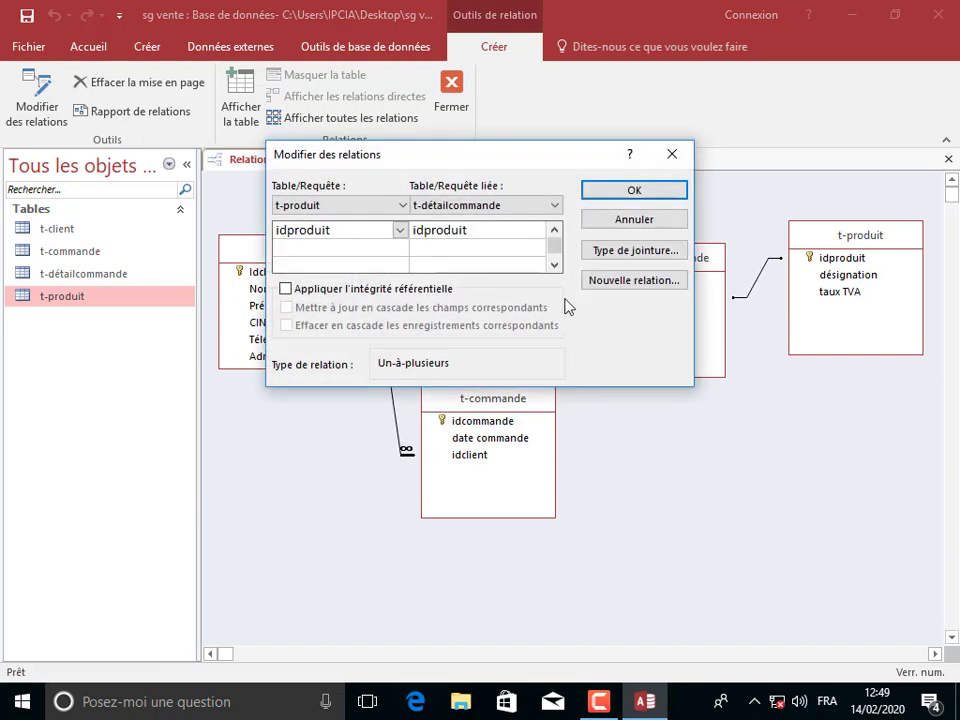
pyautogui.click(425, 296)
pyautogui.click(612, 193)
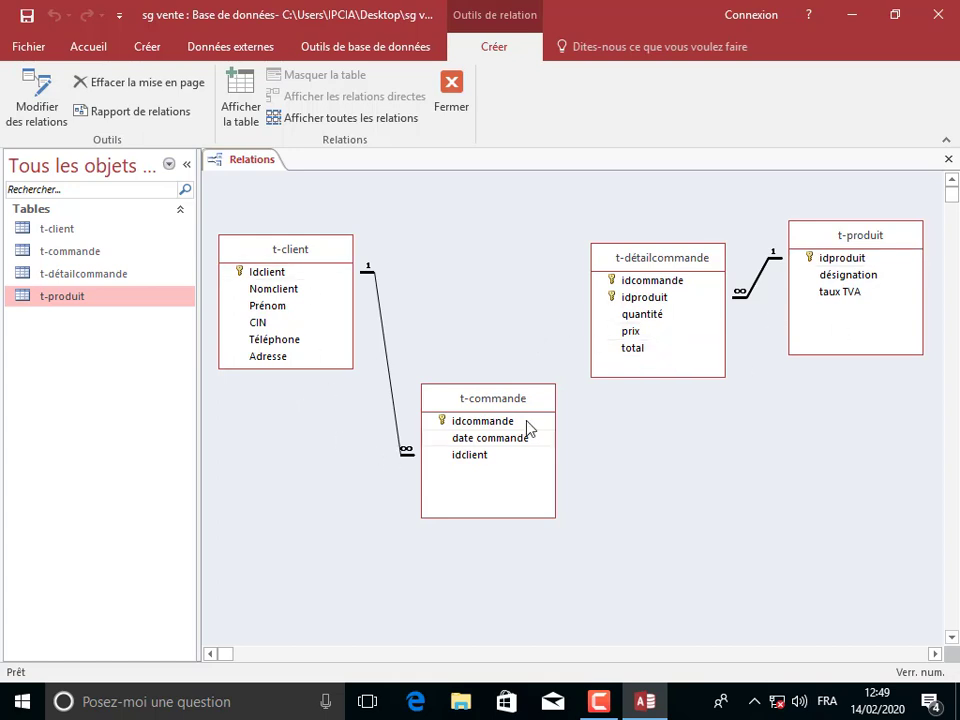
# Relate idcommande in t-commande to idcommande in t-détailcommande with referential integrity, and close the relationships diagram with its layout saved.
pyautogui.moveTo(490, 430); pyautogui.dragTo(634, 287)
pyautogui.click(347, 289)
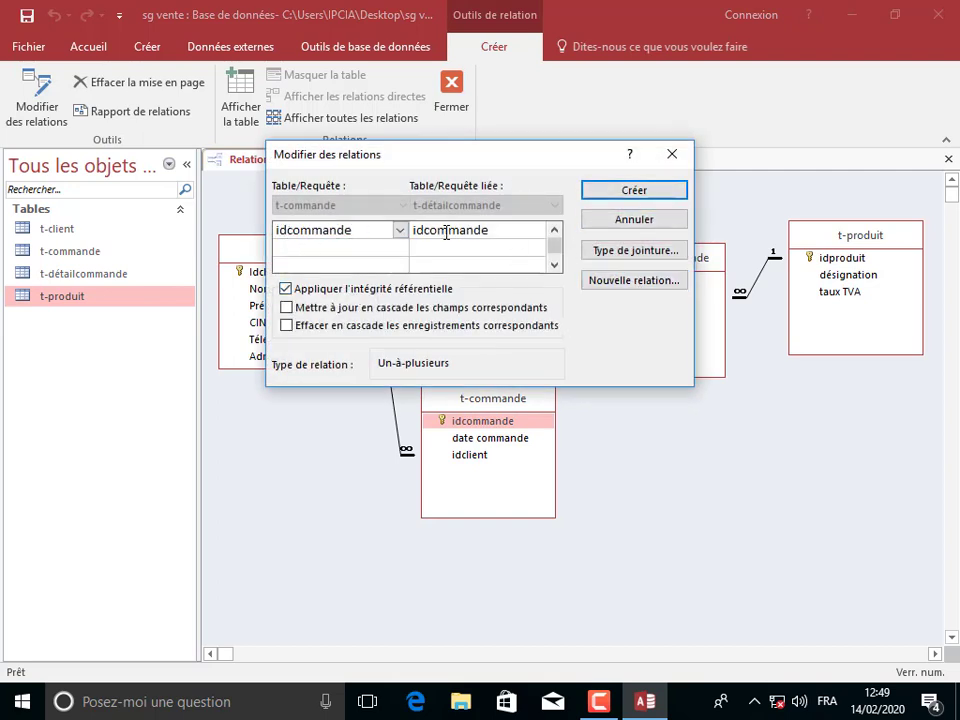
pyautogui.click(604, 194)
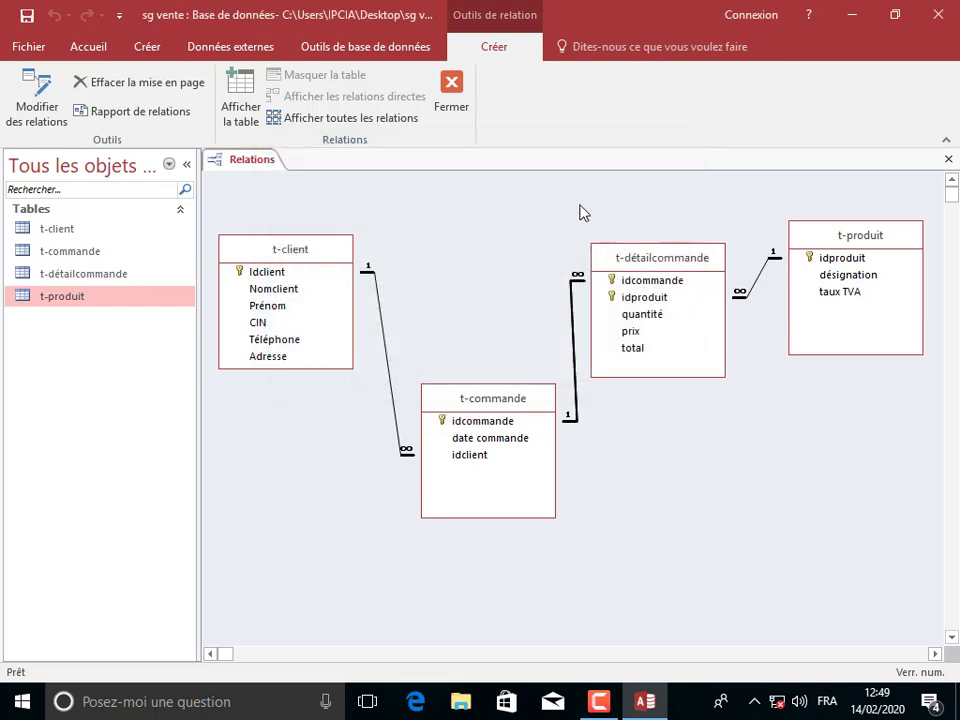
pyautogui.click(450, 104)
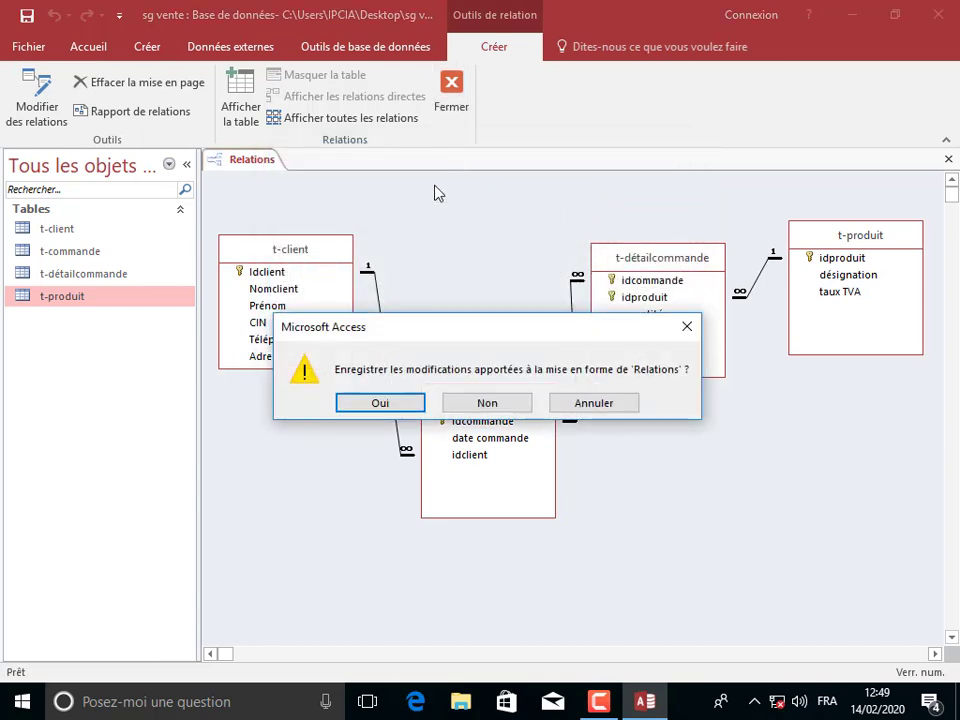
pyautogui.click(379, 402)
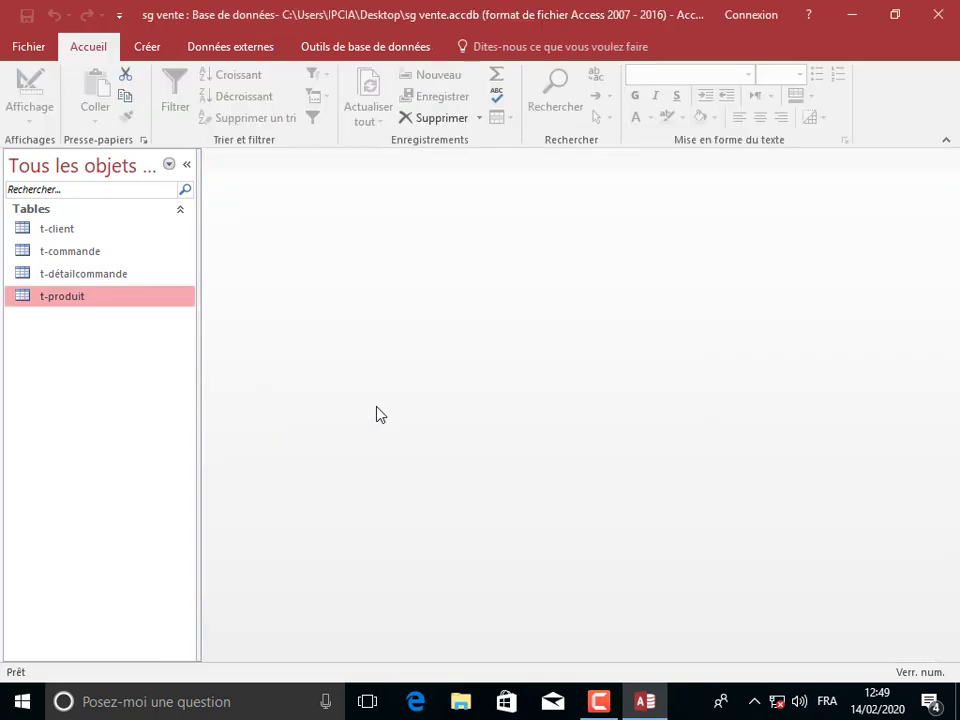
# Open the t-client table and enter the names of four clients in the Nomclient field.
pyautogui.doubleClick(55, 231)
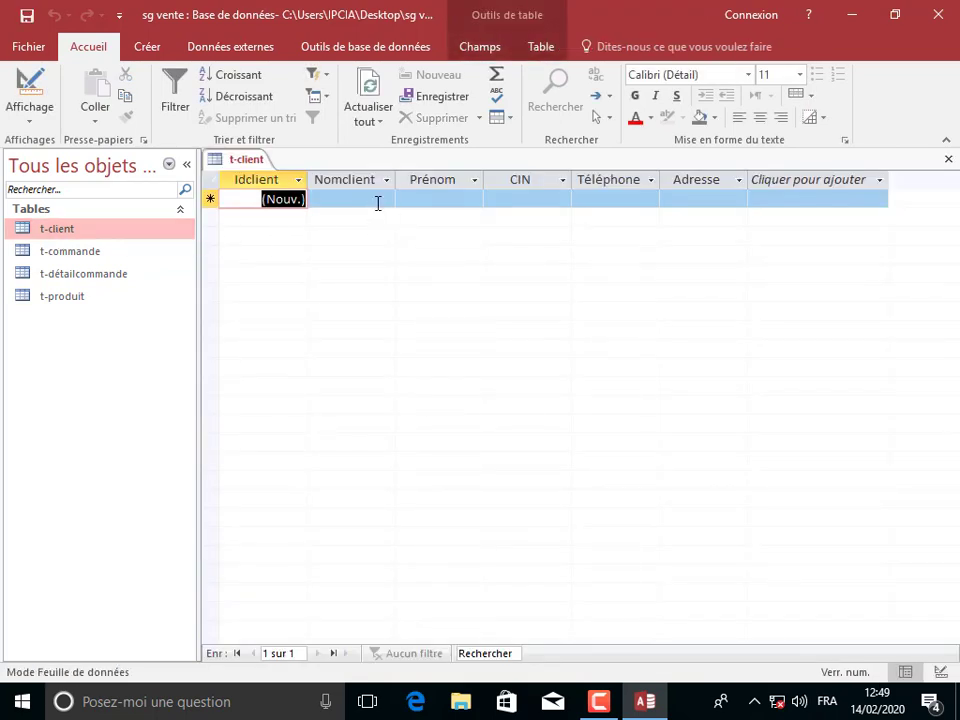
pyautogui.click(378, 200)
pyautogui.write('ahmed')
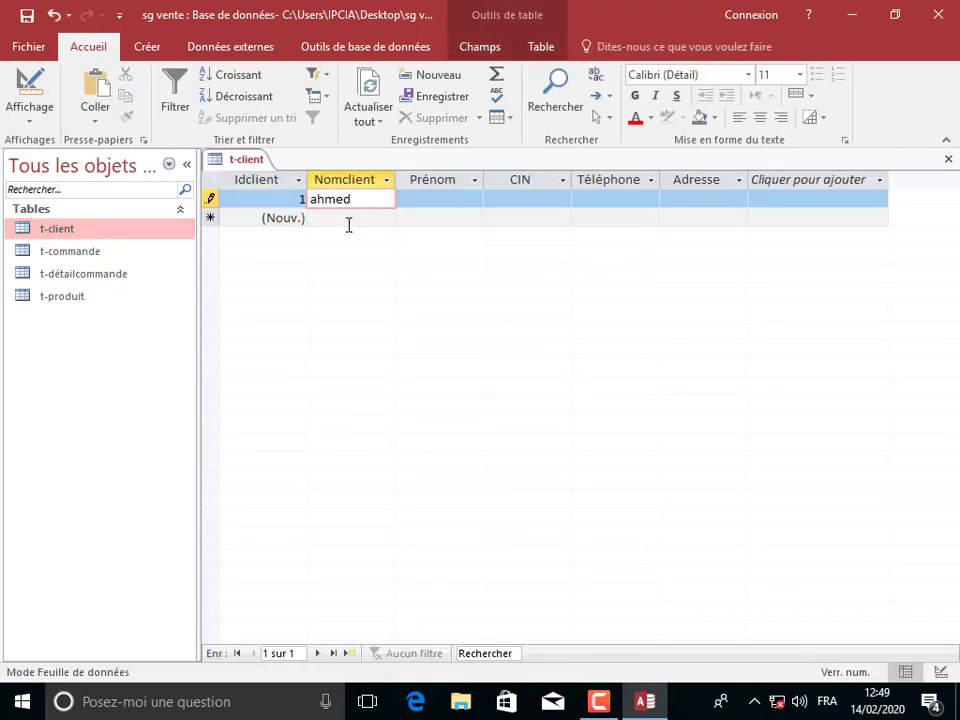
pyautogui.click(349, 218)
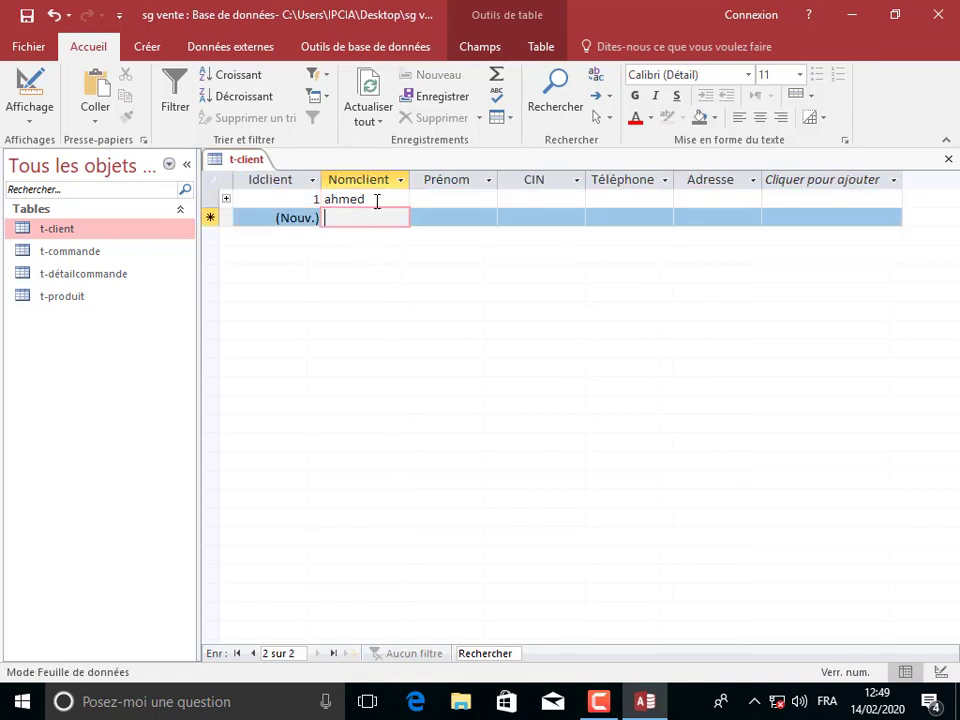
pyautogui.moveTo(377, 201); pyautogui.dragTo(327, 203)
pyautogui.click(341, 220)
pyautogui.write('alii')
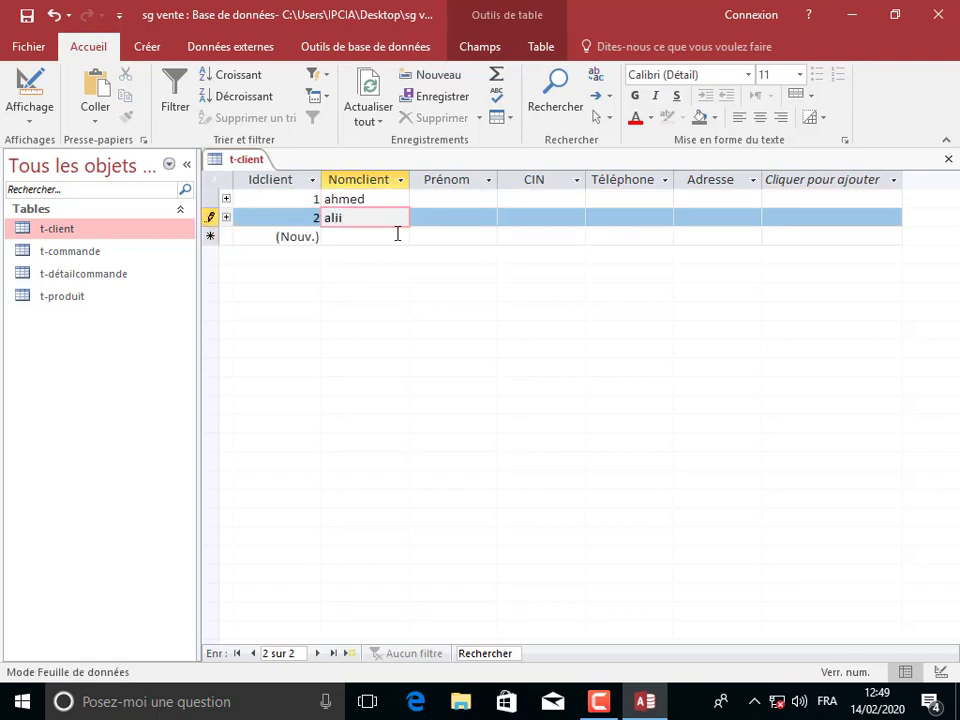
pyautogui.click(362, 234)
pyautogui.write('tohami')
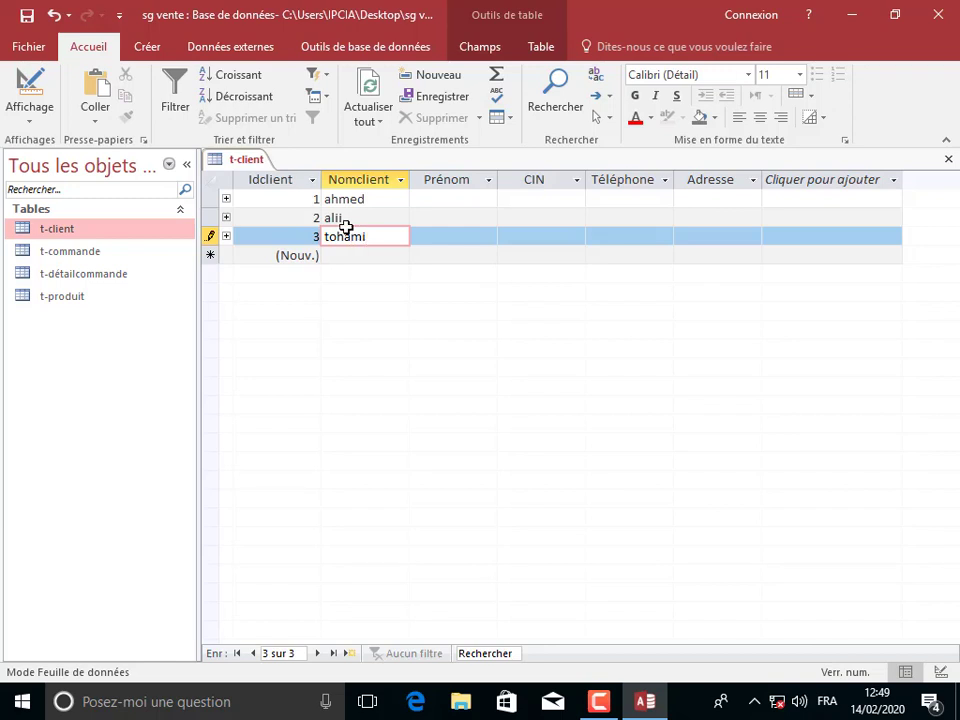
pyautogui.click(345, 256)
pyautogui.write('alami')
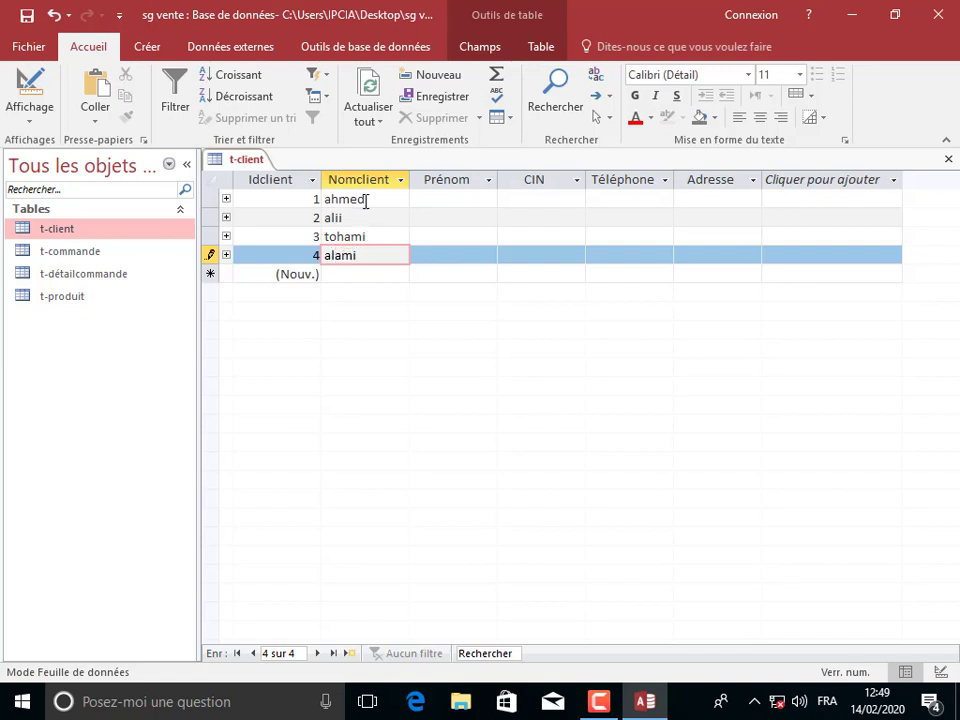
# Save the t-client table and close it.
pyautogui.rightClick(257, 159)
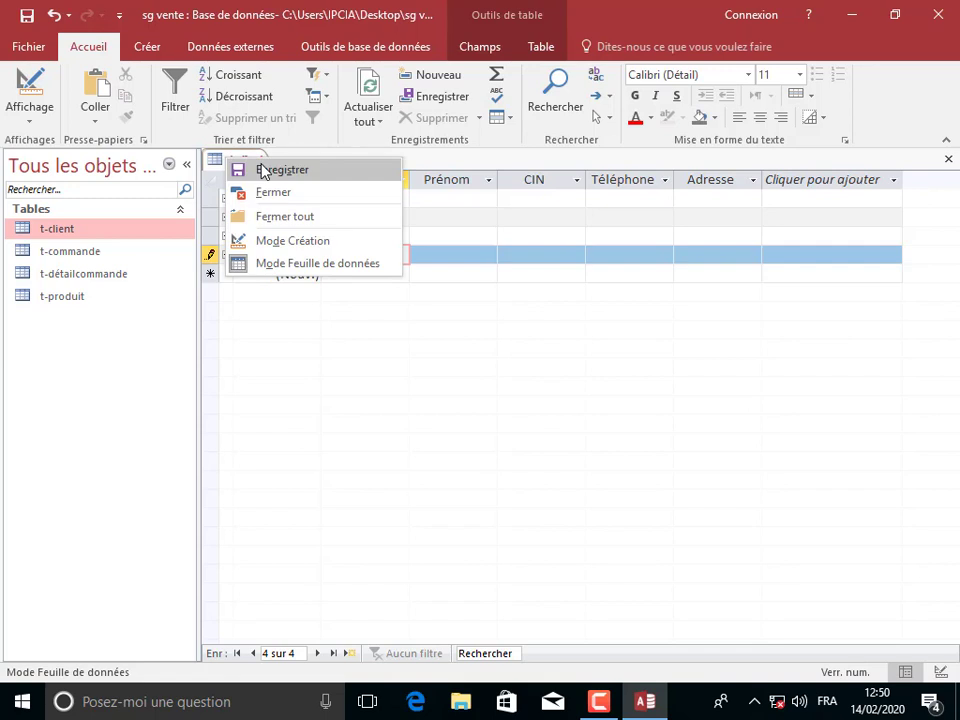
pyautogui.click(261, 169)
pyautogui.click(949, 160)
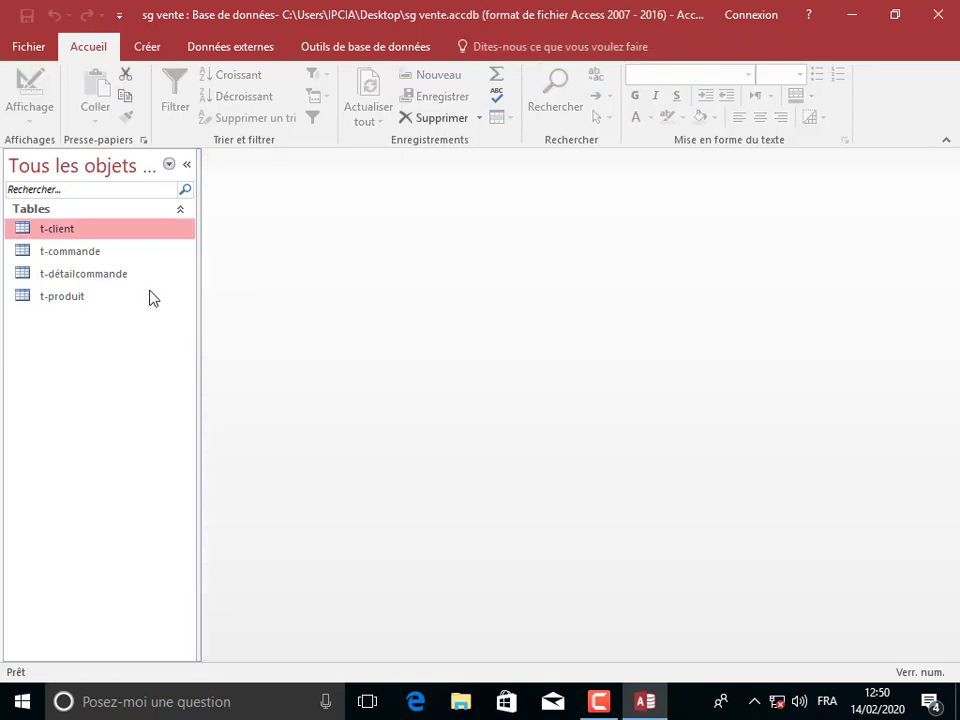
# Open the t-produit table and enter the products clavier and écran in the désignation field.
pyautogui.click(85, 294)
pyautogui.doubleClick(85, 294)
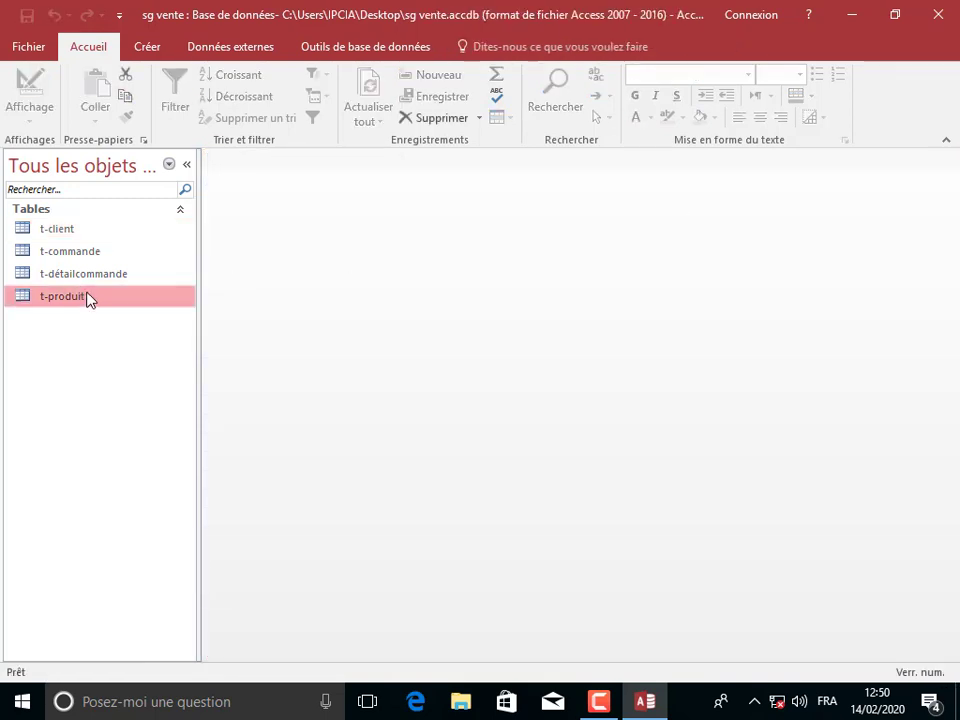
pyautogui.click(336, 197)
pyautogui.write('clavier')
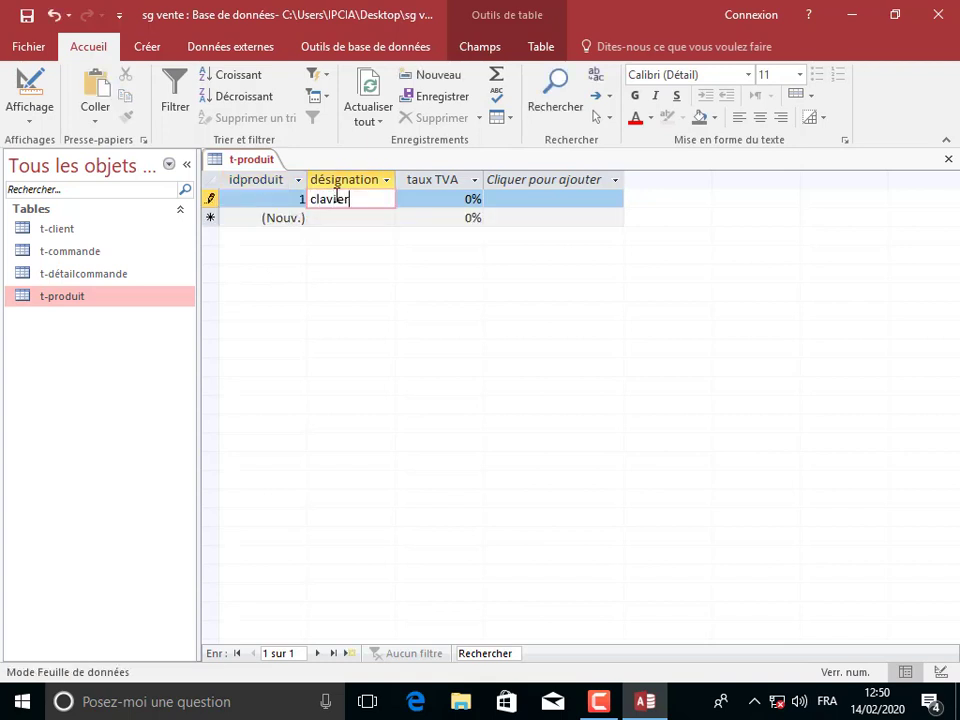
pyautogui.press('Down')
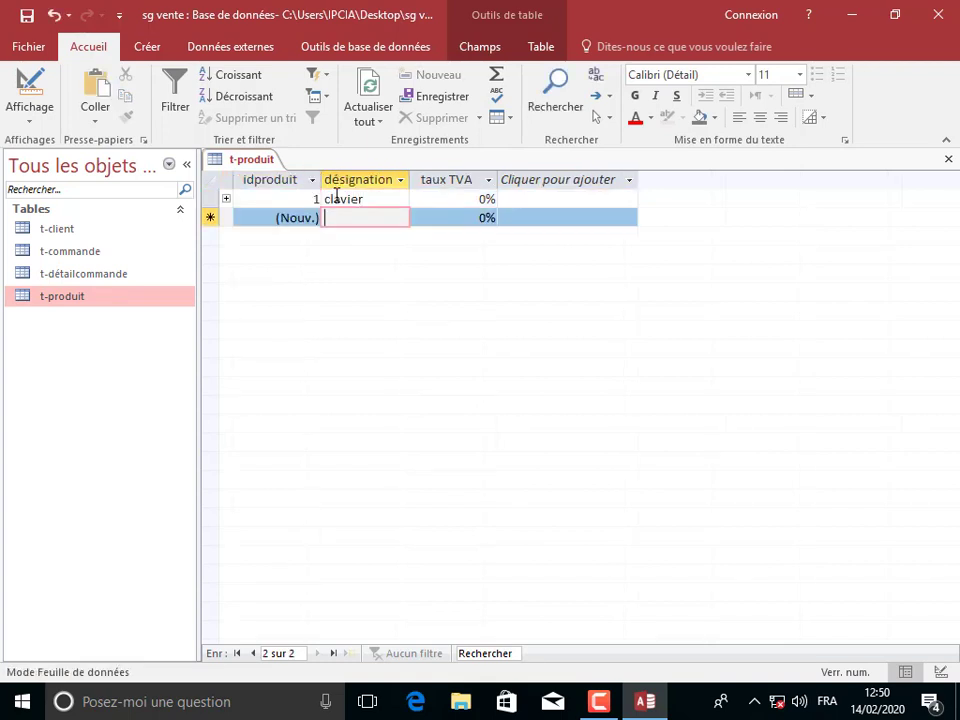
pyautogui.write('écran')
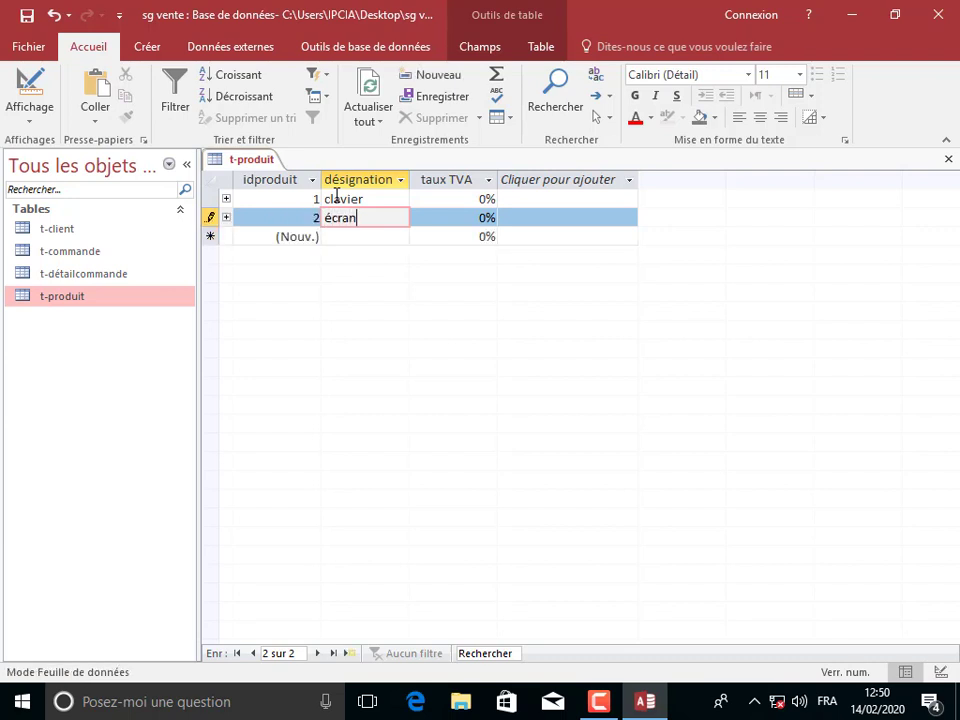
# Set taux TVA to 20% for the clavier and écran products and for two new records below them.
pyautogui.press('Tab')
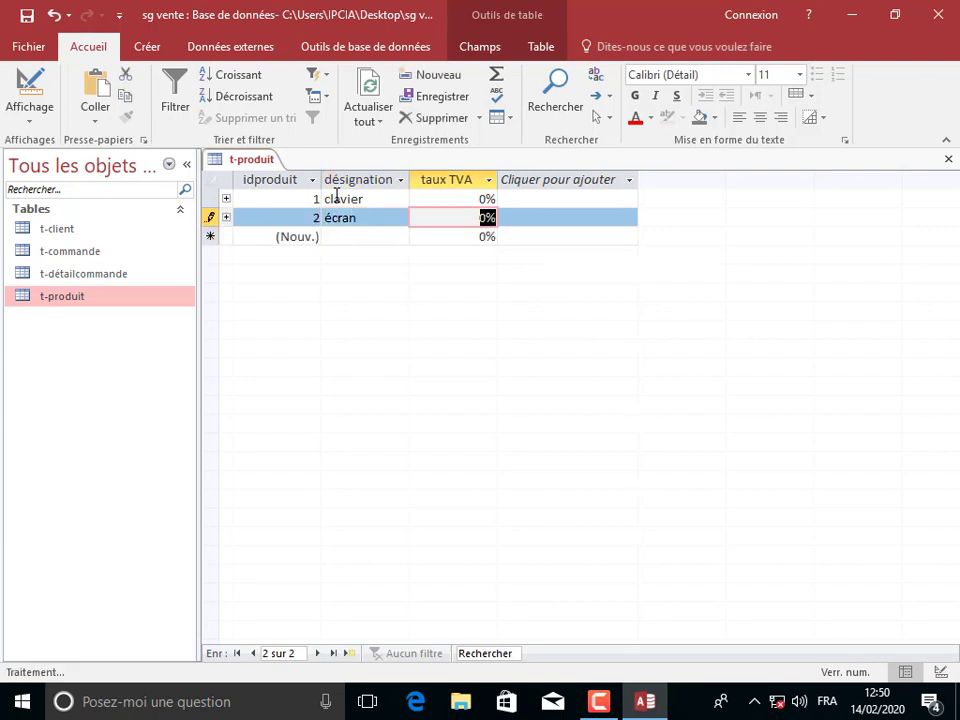
pyautogui.press('Up')
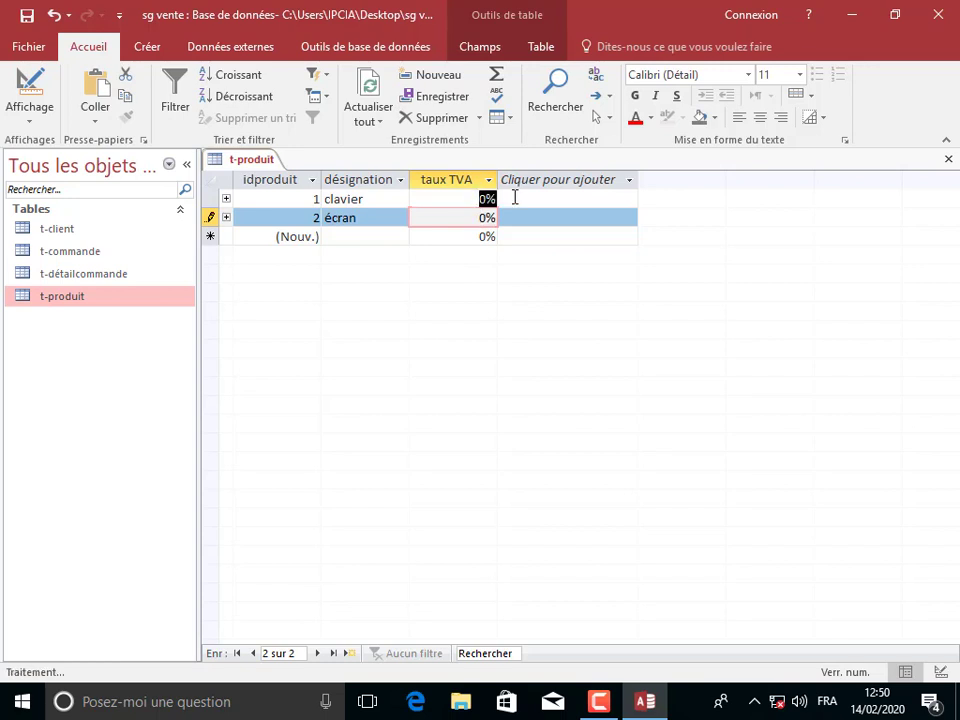
pyautogui.write('20')
pyautogui.press('Down')
pyautogui.write('20')
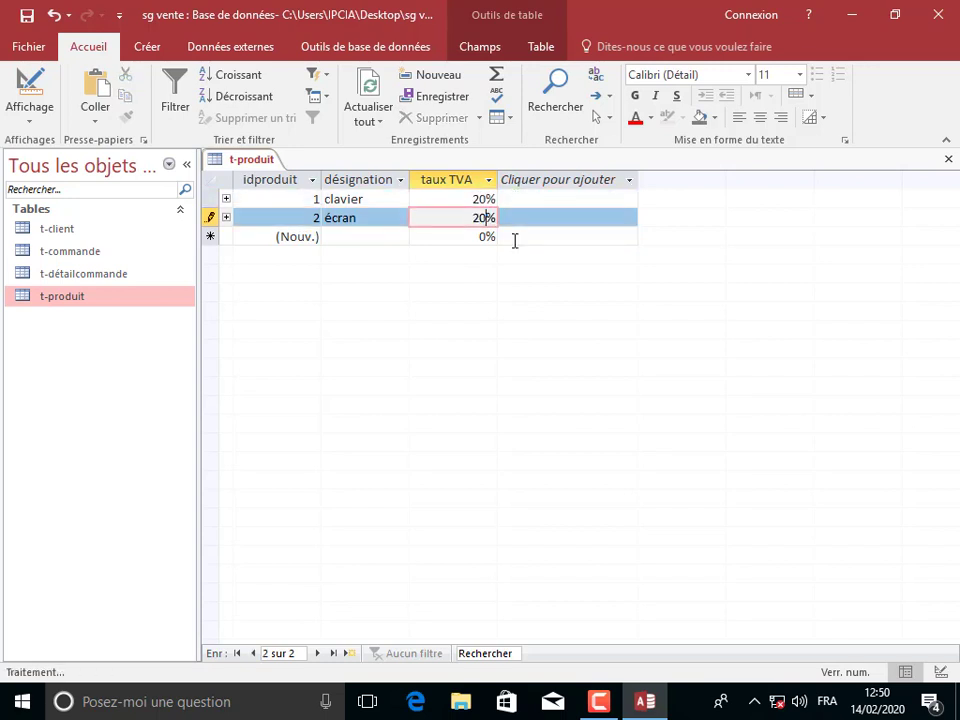
pyautogui.press('Down')
pyautogui.write('20')
pyautogui.press('Down')
pyautogui.write('20')
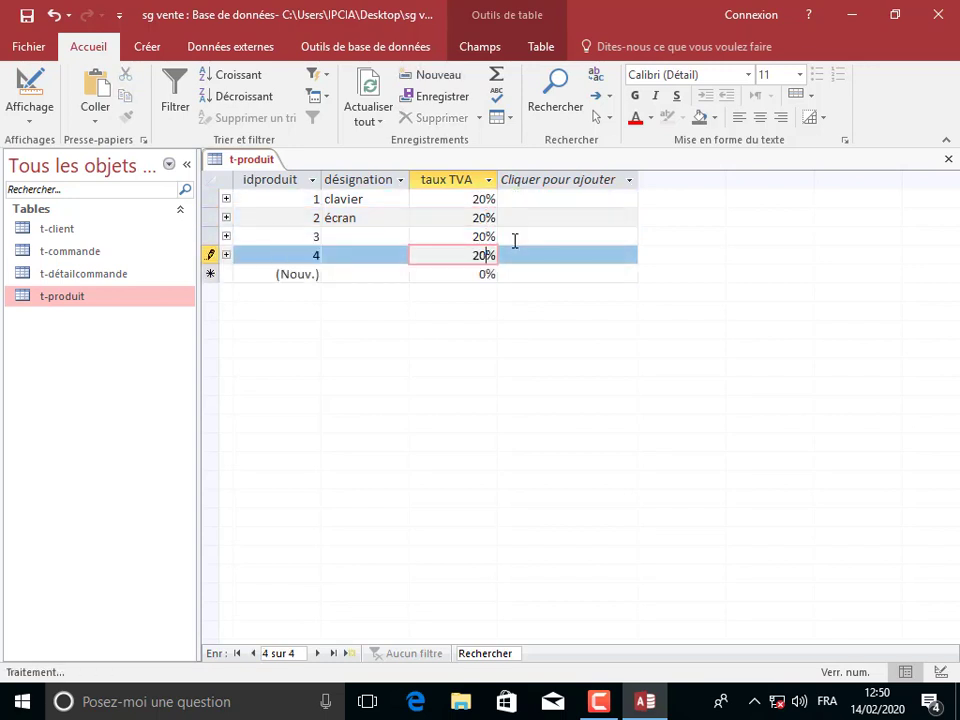
# Enter ordinateur and scaner as the désignation of products 3 and 4, and save and close t-produit.
pyautogui.click(357, 237)
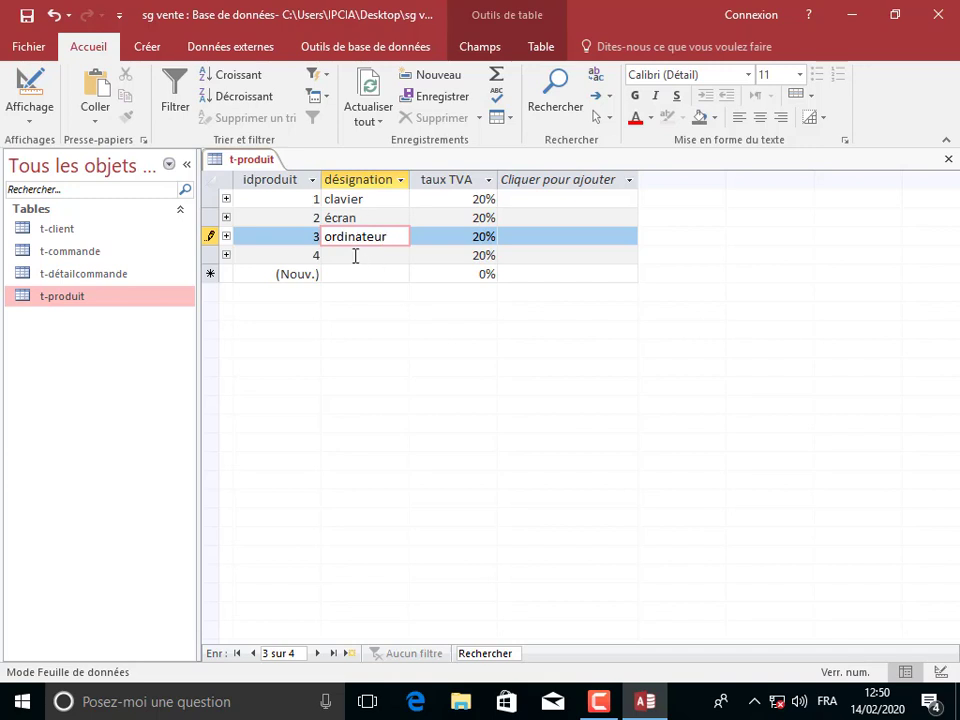
pyautogui.click(355, 256)
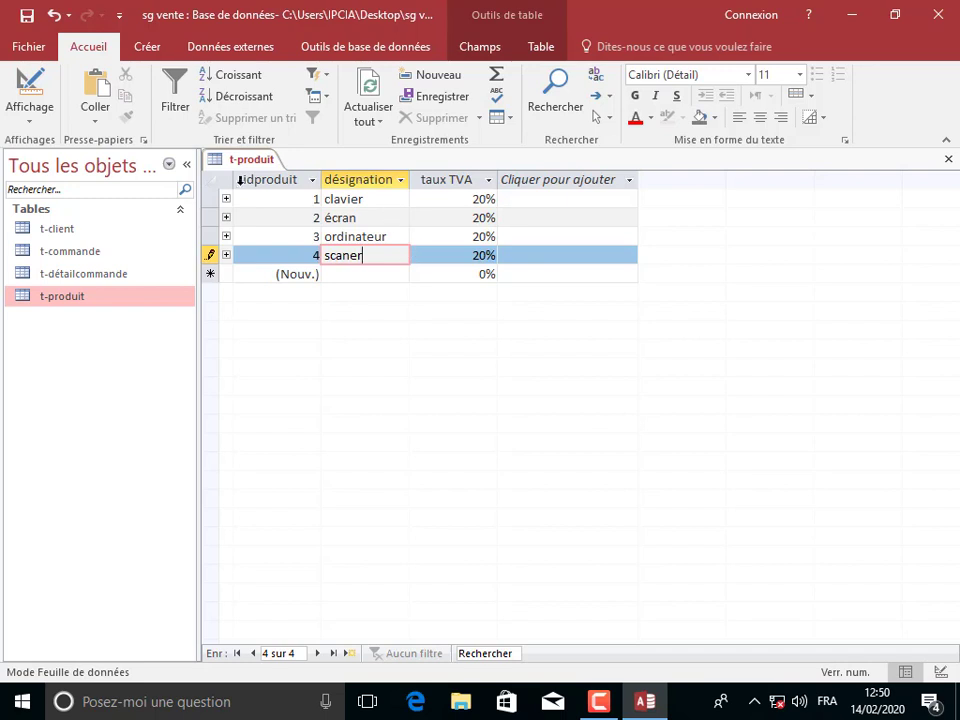
pyautogui.rightClick(237, 165)
pyautogui.click(278, 168)
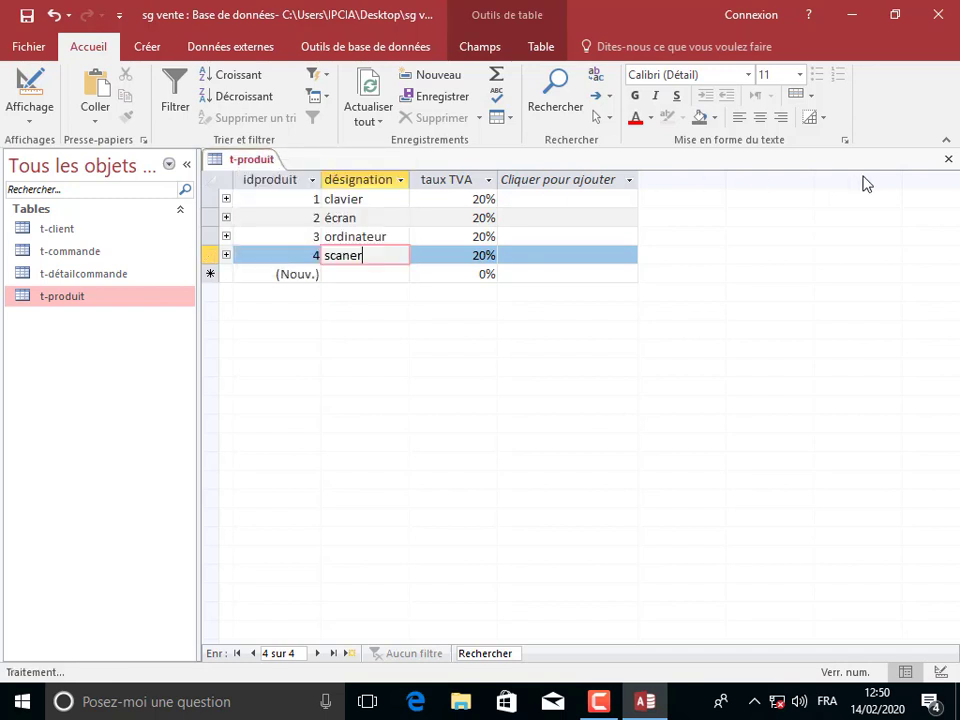
pyautogui.click(949, 159)
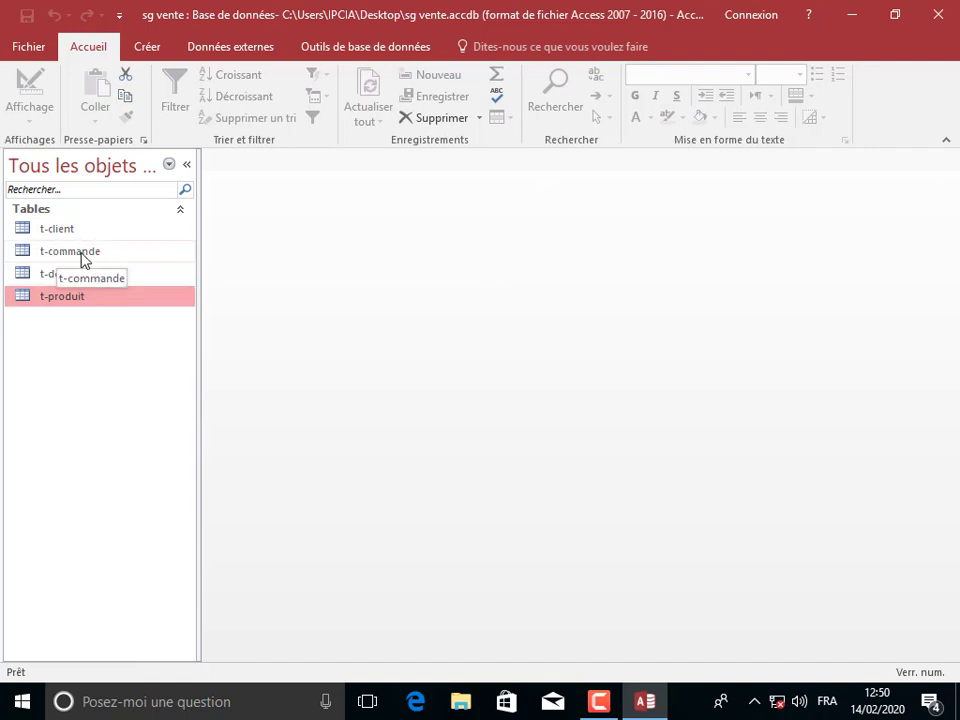
# Create a new blank form in design view and add the form header and footer sections.
pyautogui.click(150, 50)
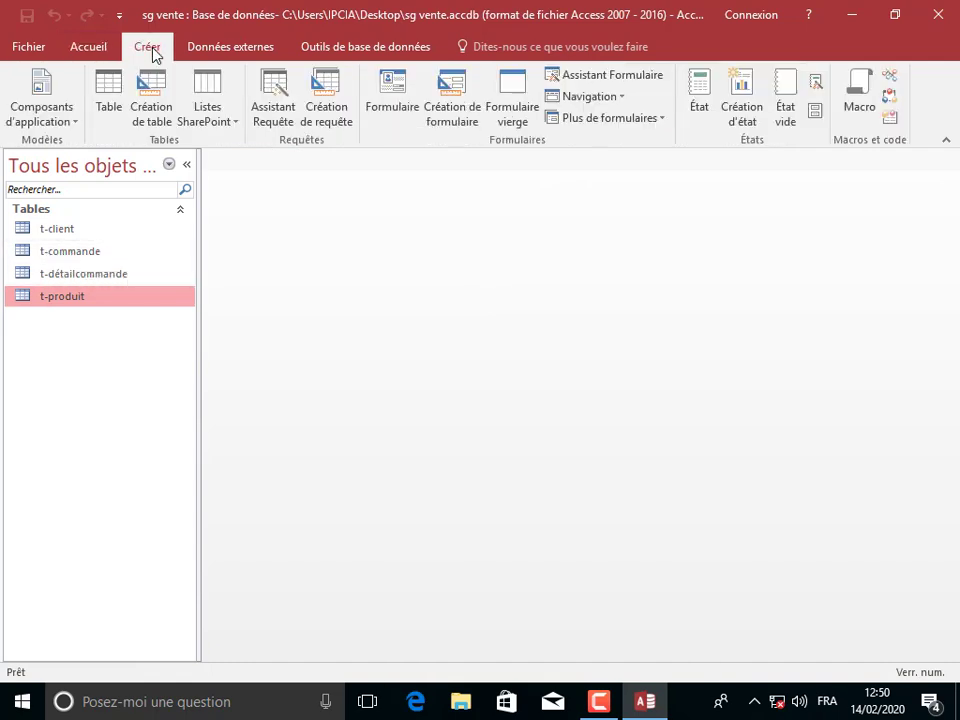
pyautogui.click(465, 108)
pyautogui.rightClick(337, 267)
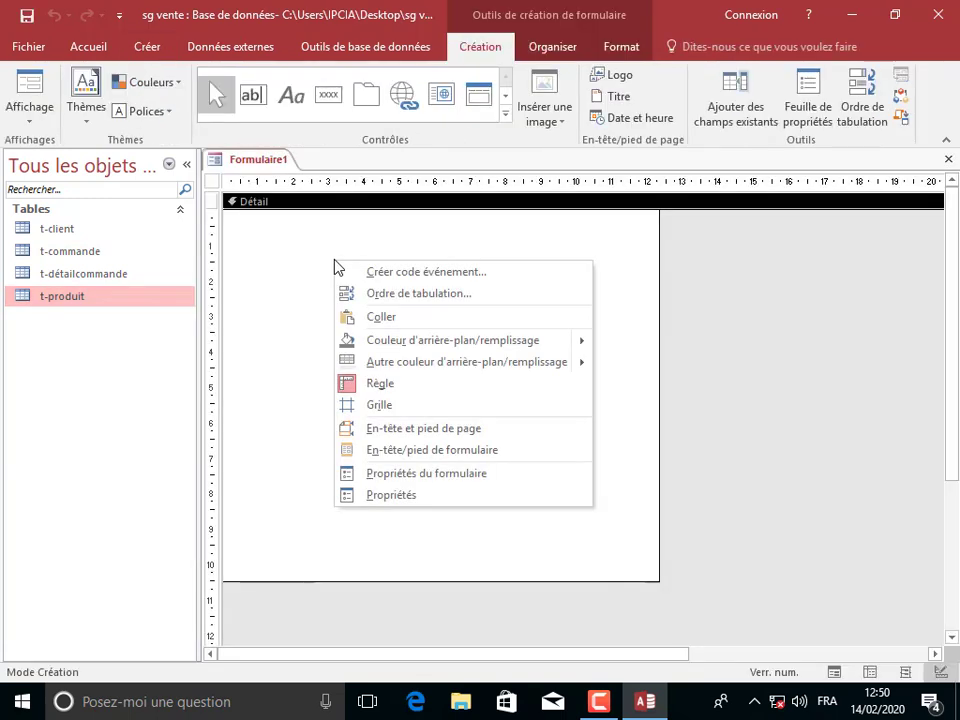
pyautogui.click(394, 458)
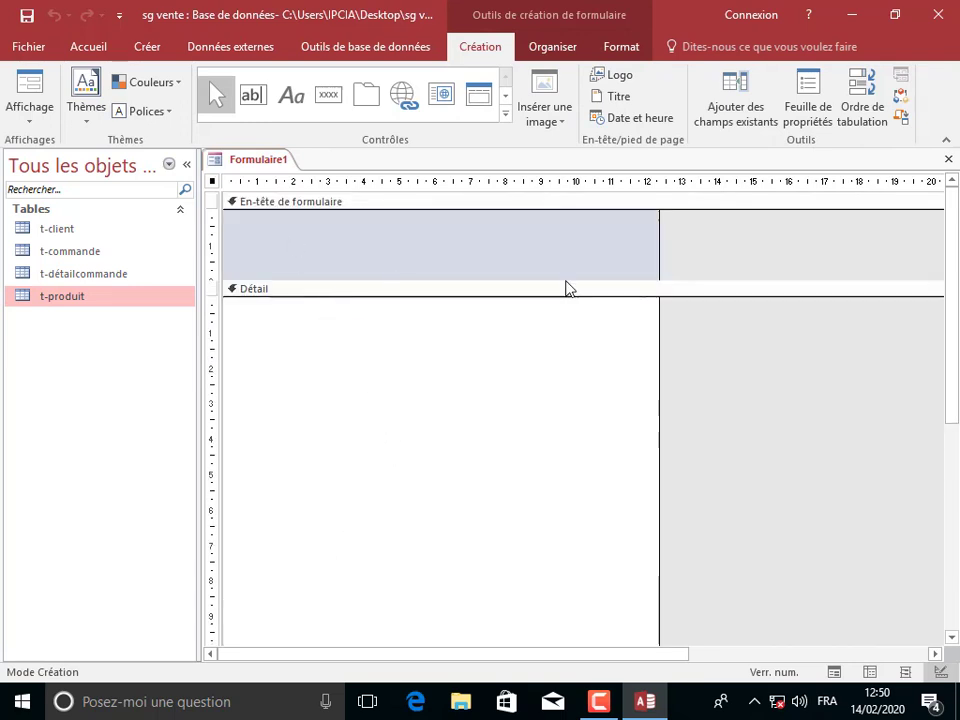
# Set the form's record source to t-commande and display the list of its available fields.
pyautogui.doubleClick(212, 182)
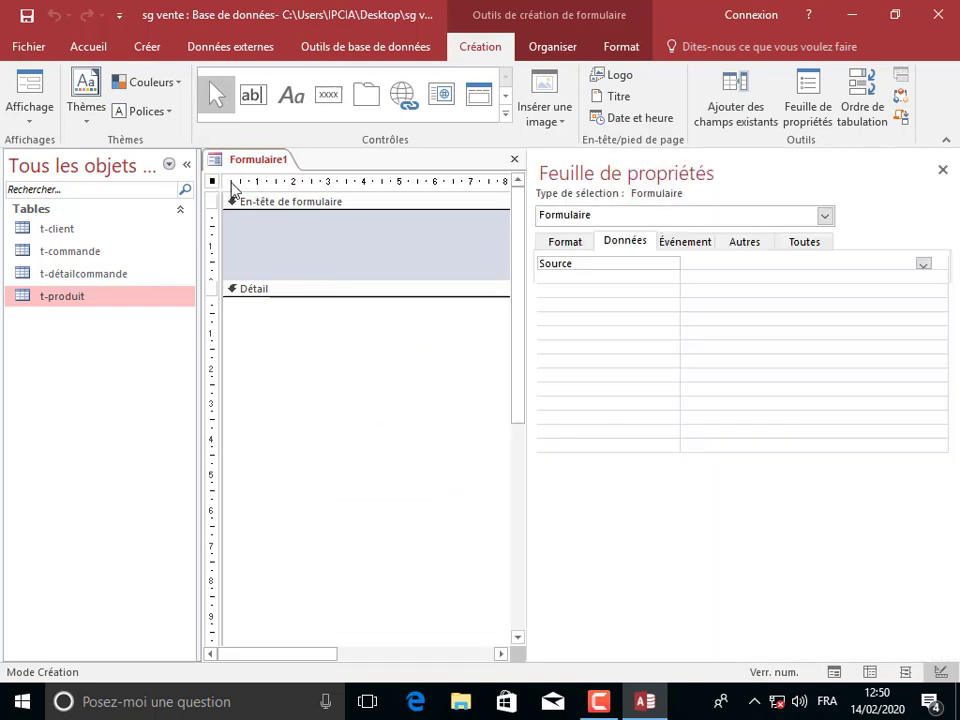
pyautogui.click(716, 264)
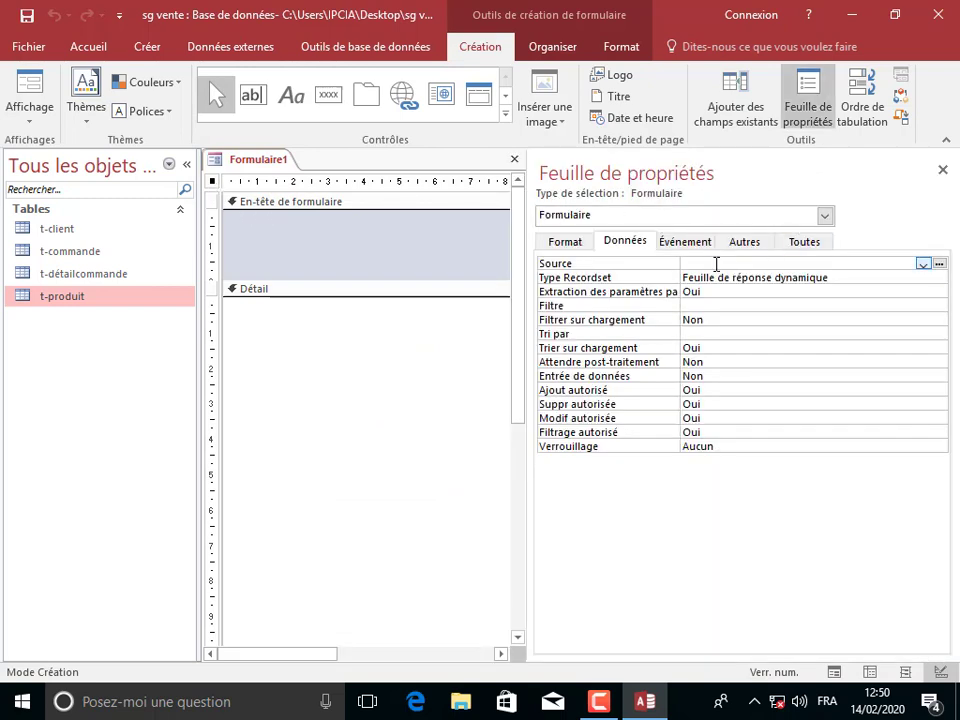
pyautogui.click(923, 264)
pyautogui.click(718, 288)
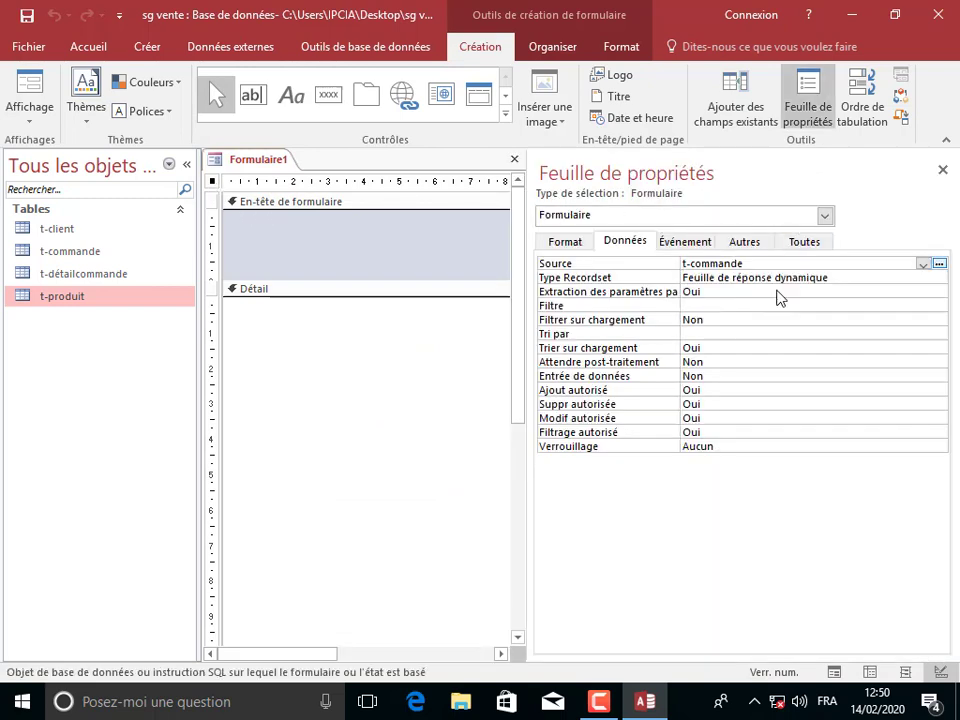
pyautogui.click(736, 117)
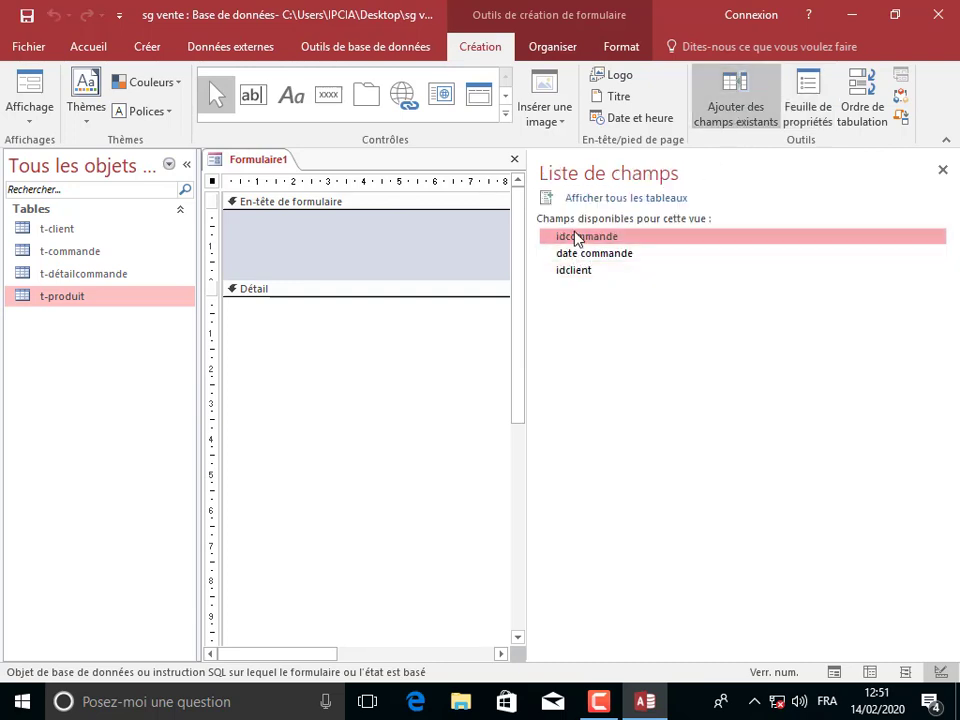
# Add the idcommande, date commande and idclient fields to the form's Détail section and close the field list.
pyautogui.doubleClick(576, 238)
pyautogui.doubleClick(585, 255)
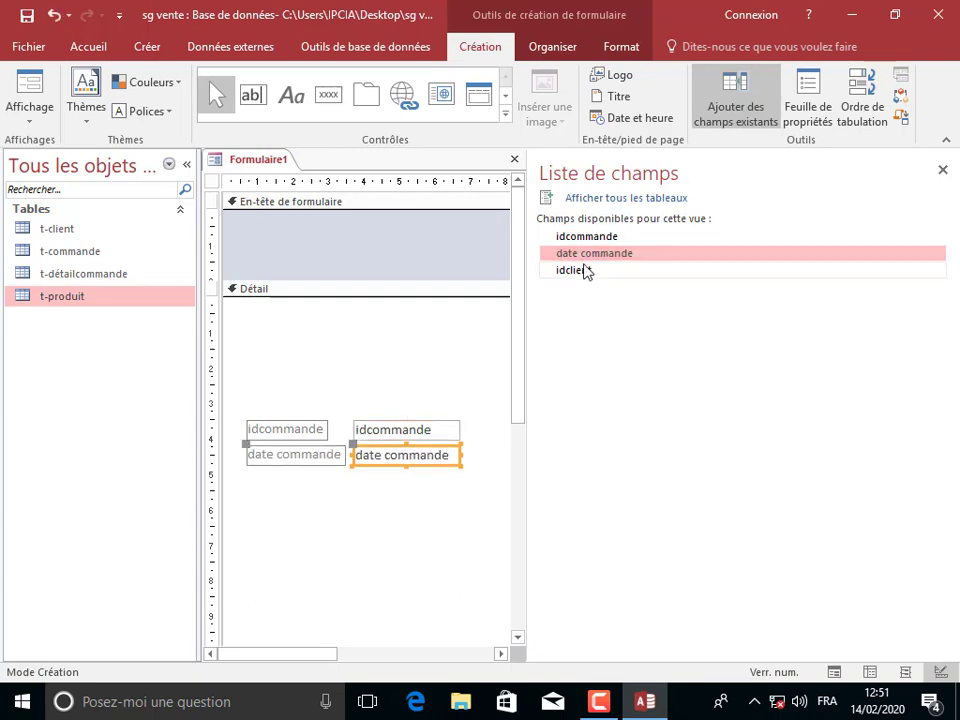
pyautogui.click(587, 272)
pyautogui.doubleClick(587, 272)
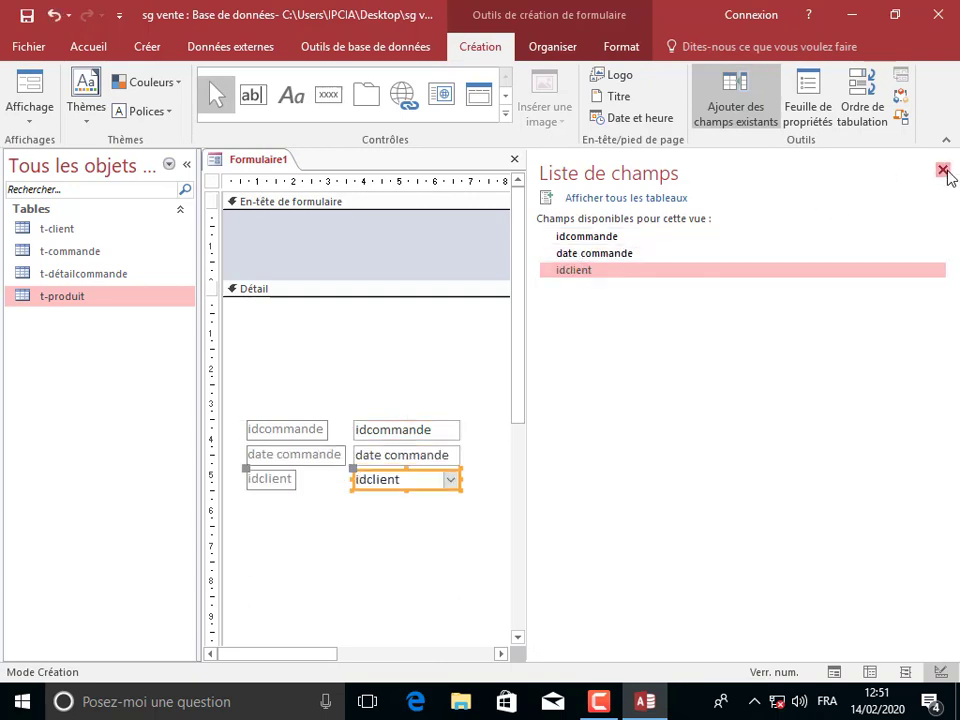
pyautogui.click(943, 171)
# Move the three order fields and their labels together to the upper part of the Détail section.
pyautogui.moveTo(282, 395); pyautogui.dragTo(446, 512)
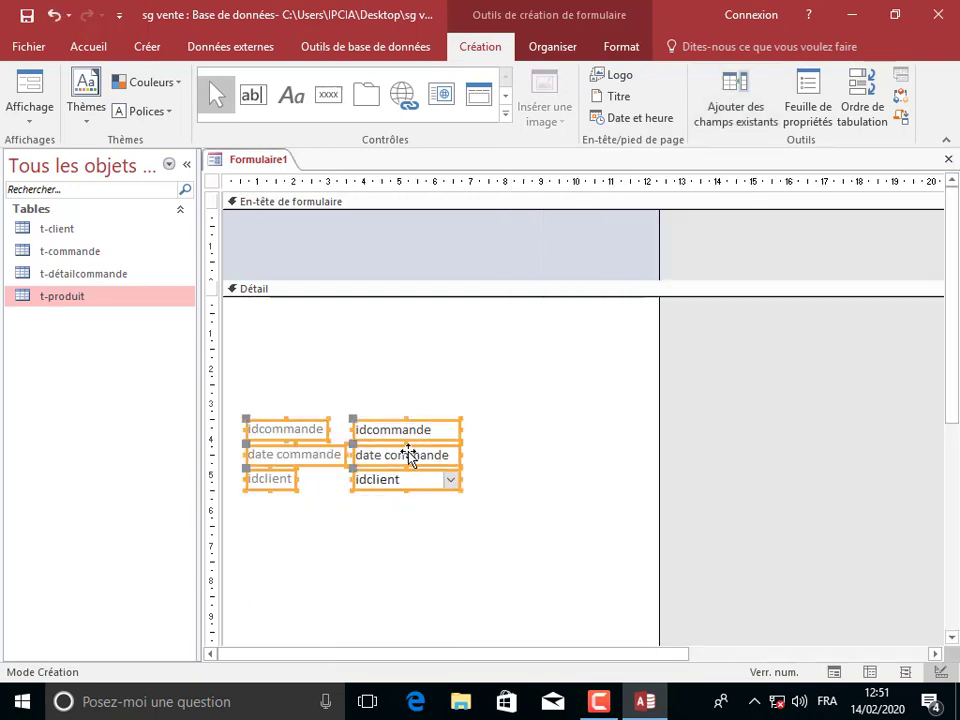
pyautogui.moveTo(407, 456); pyautogui.dragTo(399, 350)
pyautogui.click(392, 495)
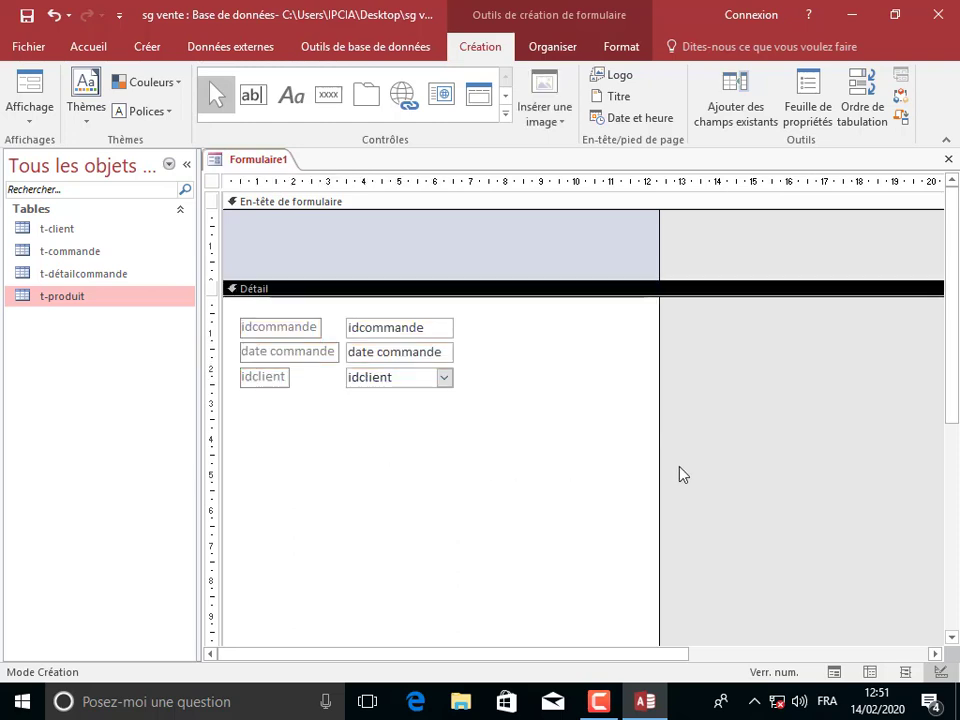
# Widen the form to about 17.4 cm and lengthen the Détail section to about 11.4 cm.
pyautogui.moveTo(661, 457); pyautogui.dragTo(838, 455)
pyautogui.scroll(-3, 495, 482)
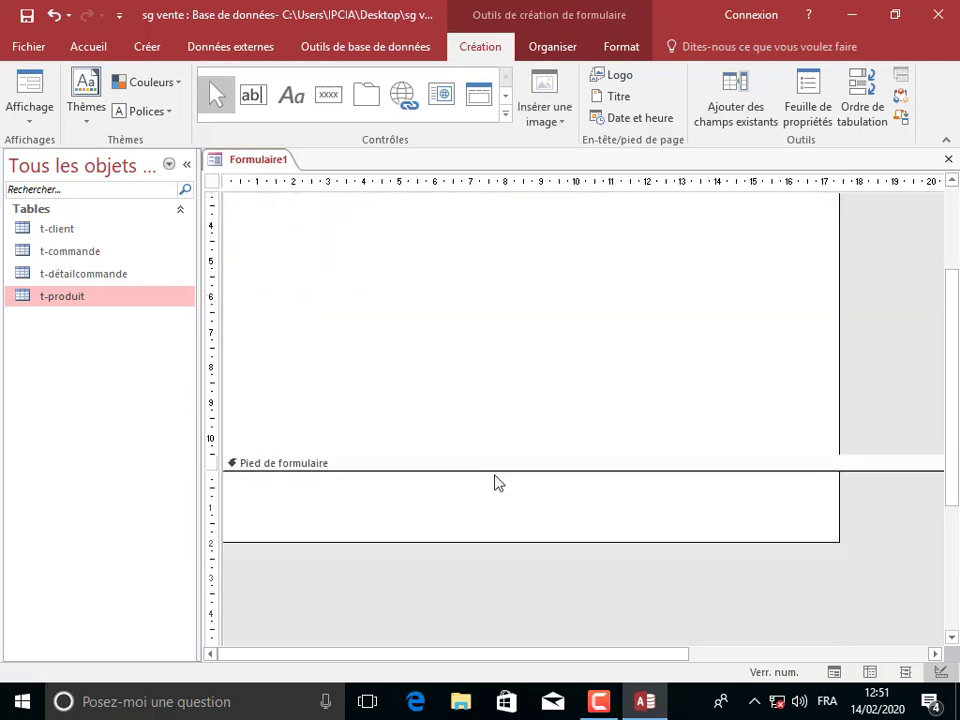
pyautogui.moveTo(475, 467); pyautogui.dragTo(480, 498)
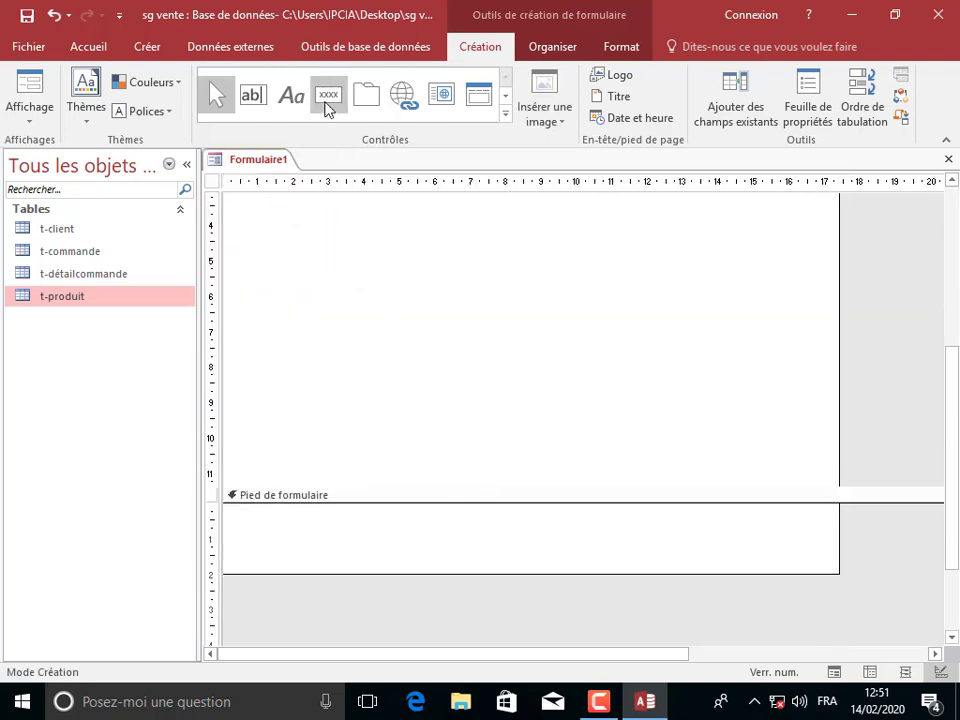
# Add a command button captioned Ajouter to the form footer with the record action Ajouter un nouvel enregistrement.
pyautogui.click(326, 98)
pyautogui.moveTo(322, 515); pyautogui.dragTo(400, 545)
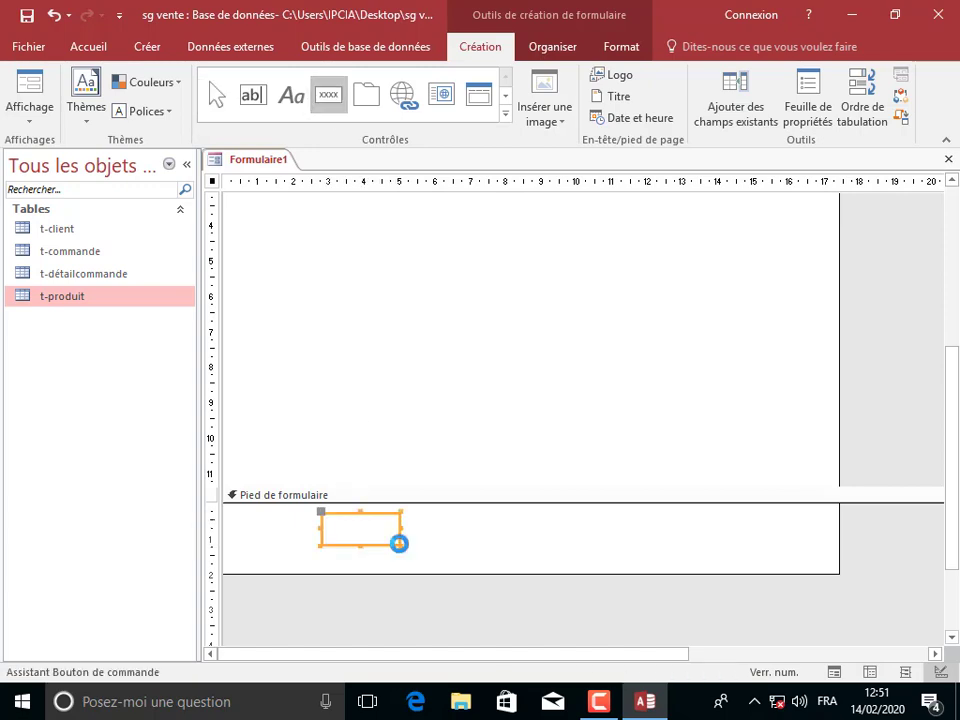
pyautogui.click(470, 273)
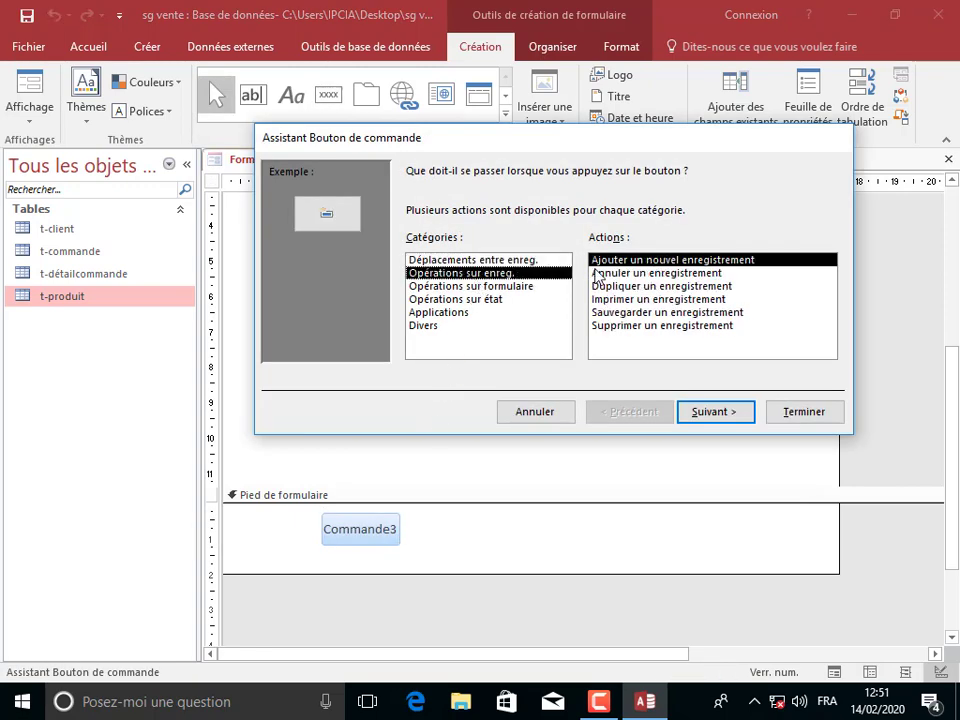
pyautogui.click(713, 418)
pyautogui.moveTo(617, 251); pyautogui.dragTo(521, 254)
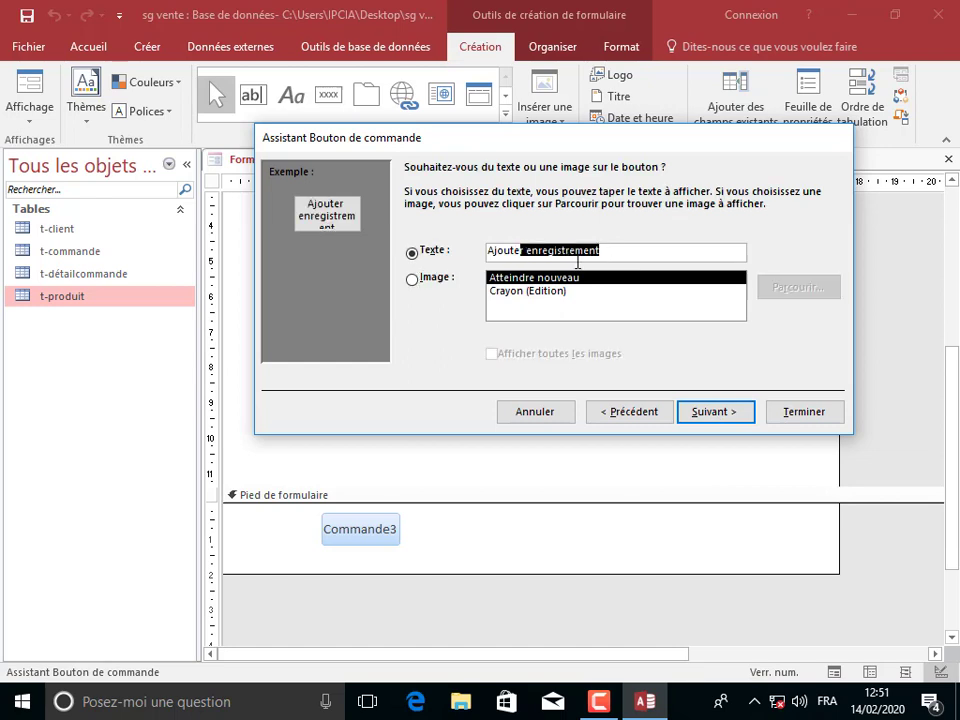
pyautogui.write('r')
pyautogui.click(727, 413)
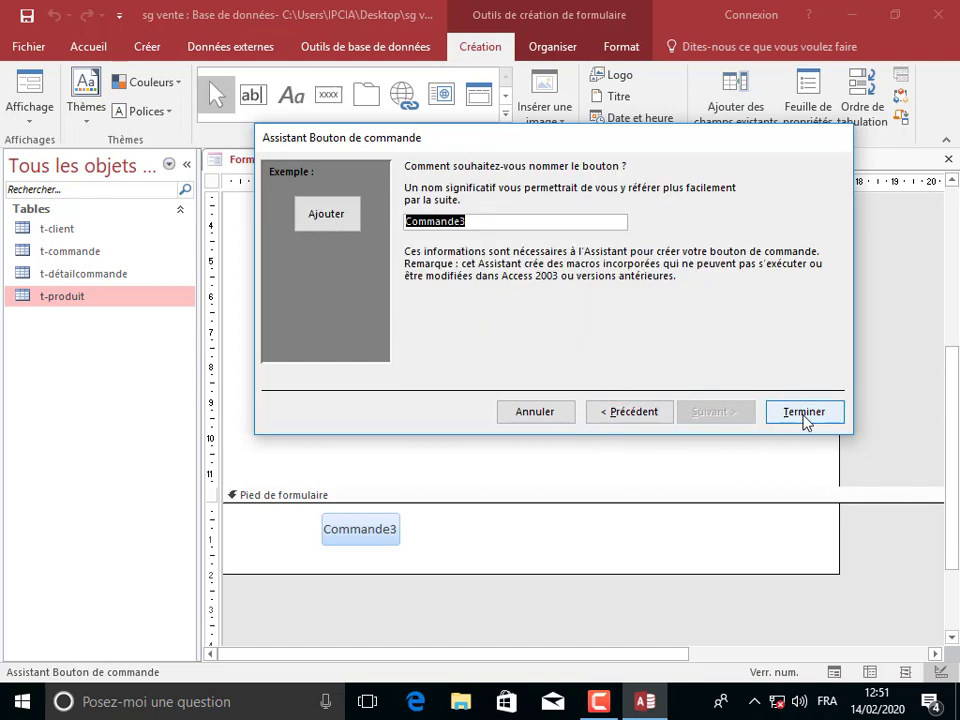
pyautogui.click(806, 421)
# Add a command button captioned Enregistrer beside Ajouter in the footer with the record action Sauvegarder un enregistrement.
pyautogui.click(329, 95)
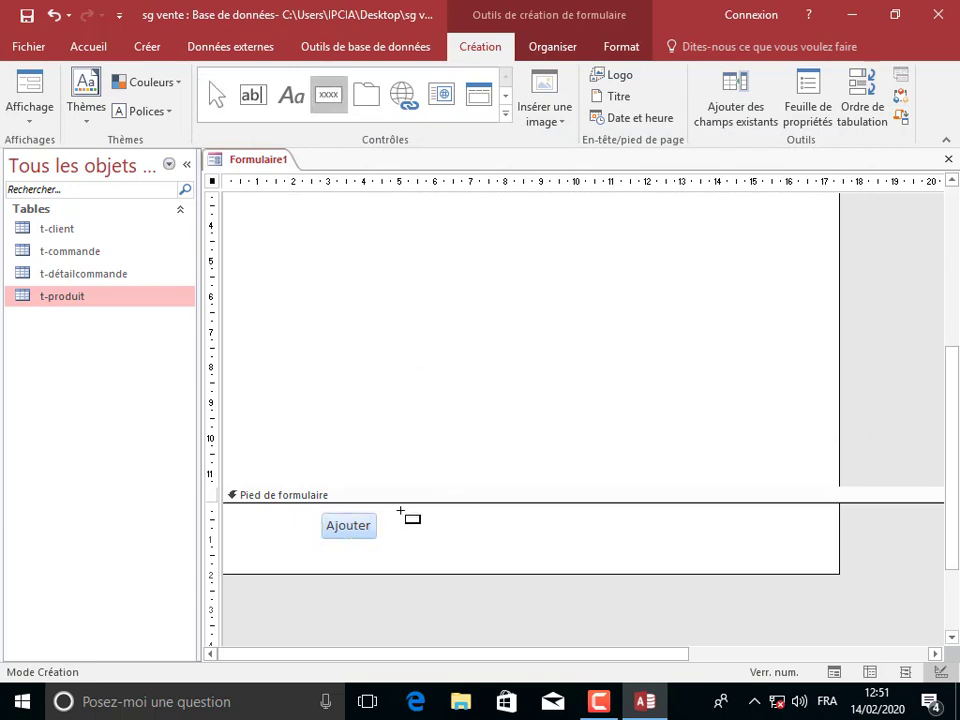
pyautogui.moveTo(400, 511); pyautogui.dragTo(495, 545)
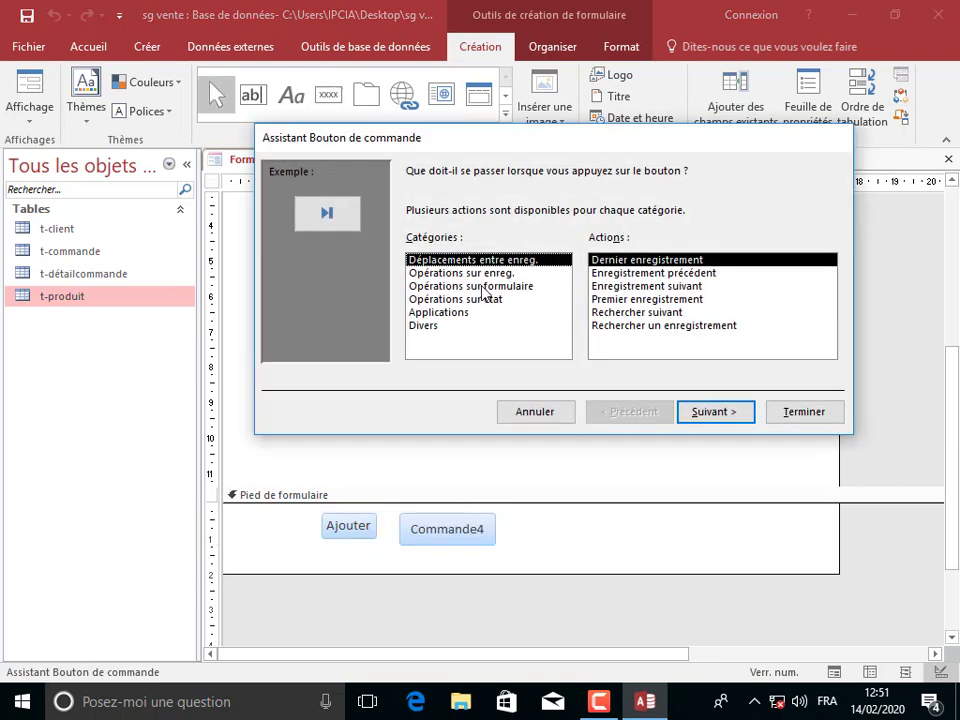
pyautogui.click(470, 273)
pyautogui.click(615, 312)
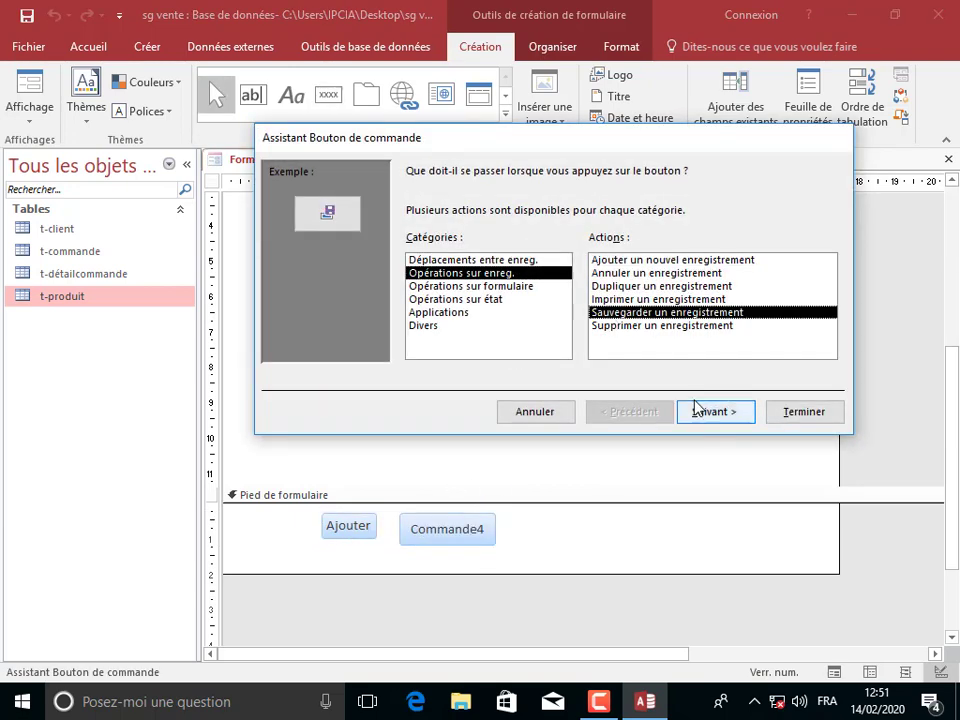
pyautogui.click(707, 414)
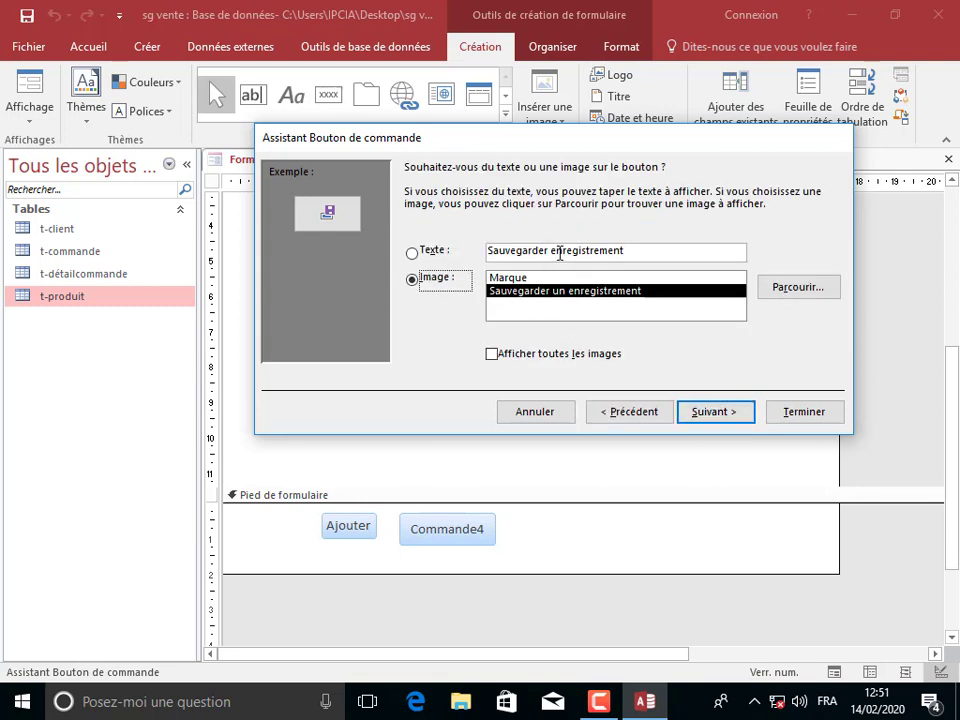
pyautogui.moveTo(542, 252); pyautogui.dragTo(334, 261)
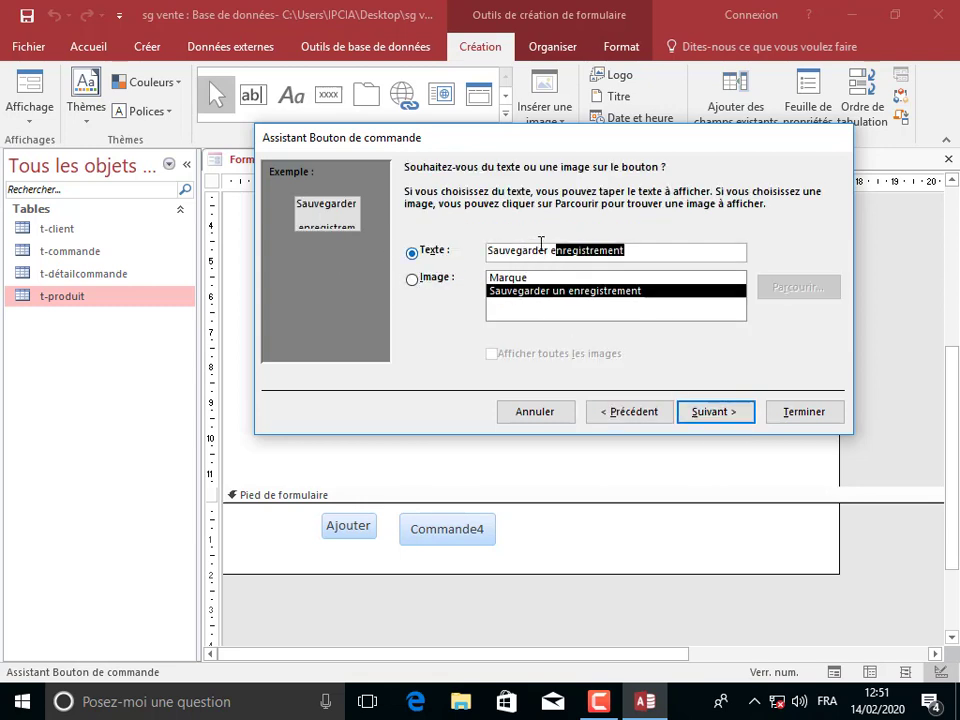
pyautogui.moveTo(567, 251); pyautogui.dragTo(416, 250)
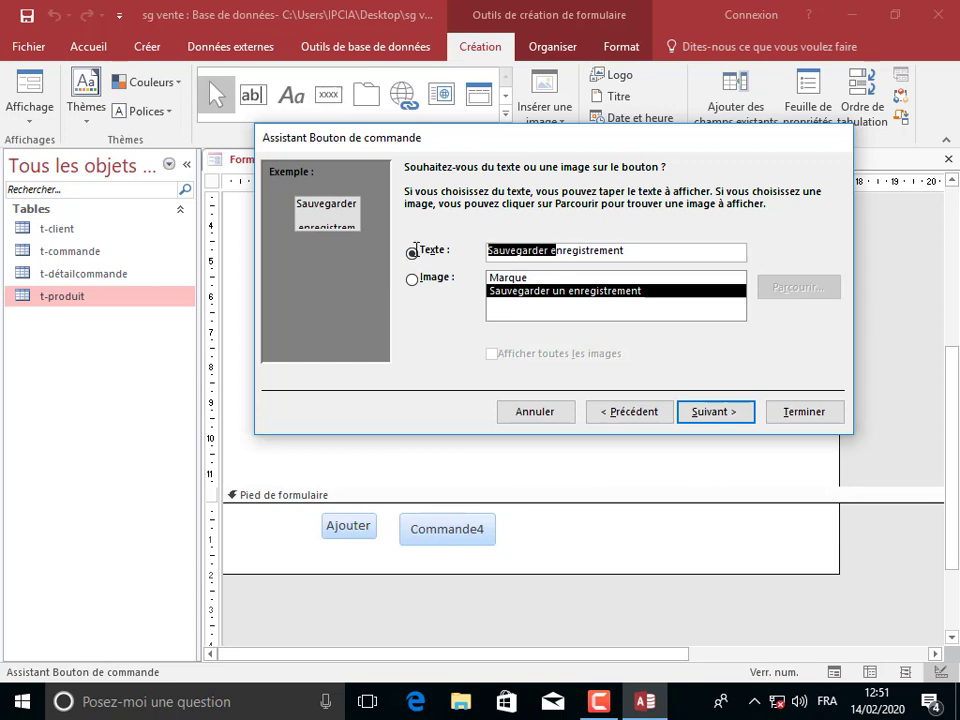
pyautogui.write('E')
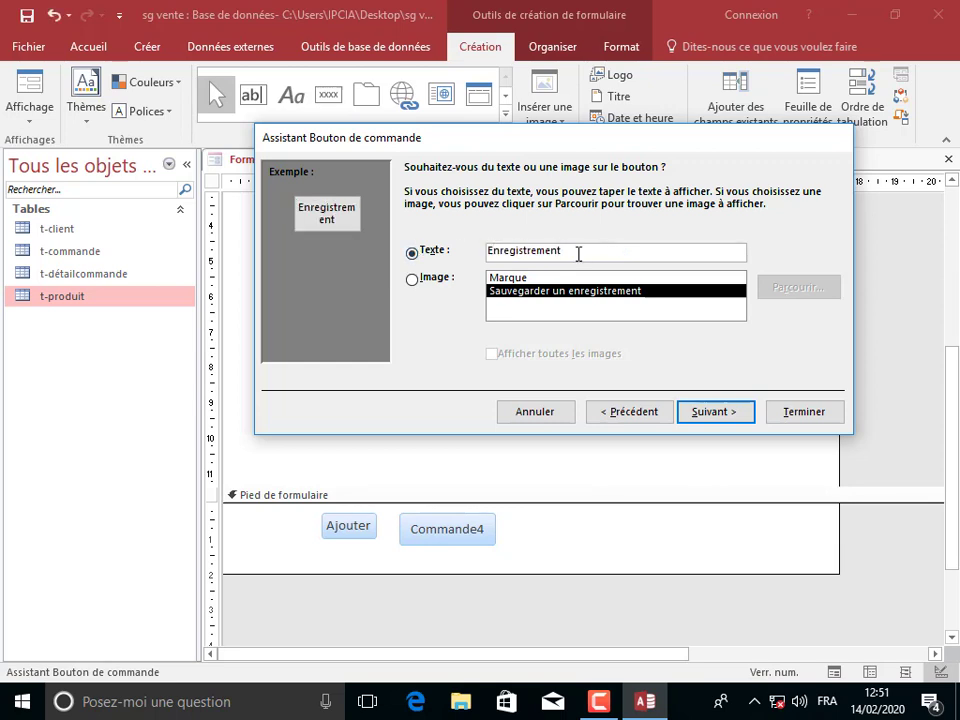
pyautogui.moveTo(578, 253); pyautogui.dragTo(545, 255)
pyautogui.write('r')
pyautogui.click(707, 412)
pyautogui.click(801, 411)
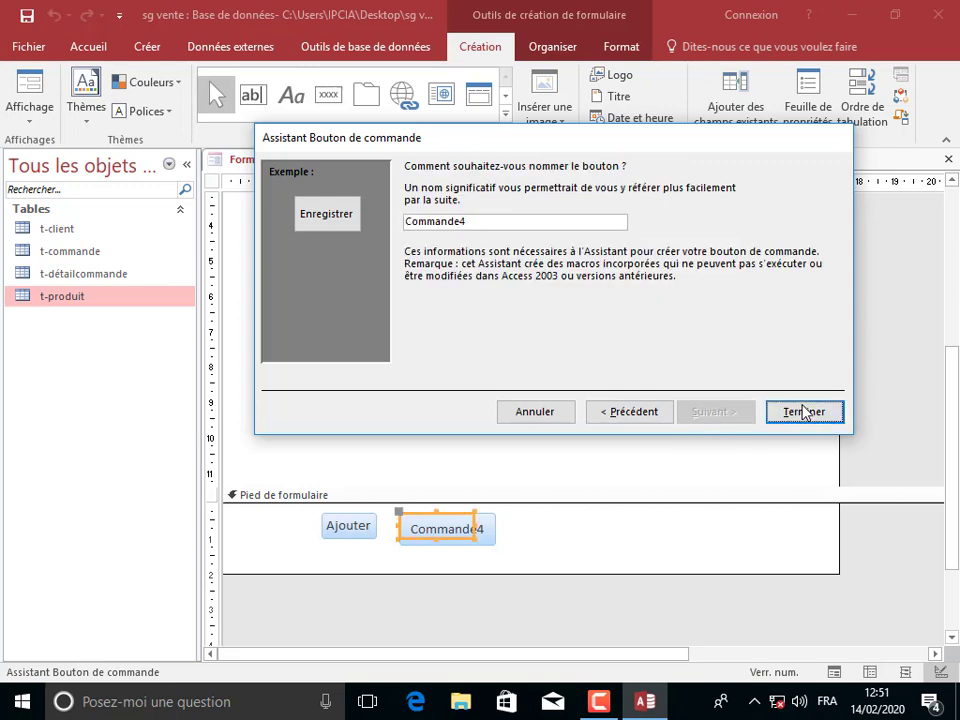
# Add a command button captioned Fermer beside Enregistrer in the footer with the form action Fermer un formulaire.
pyautogui.click(329, 110)
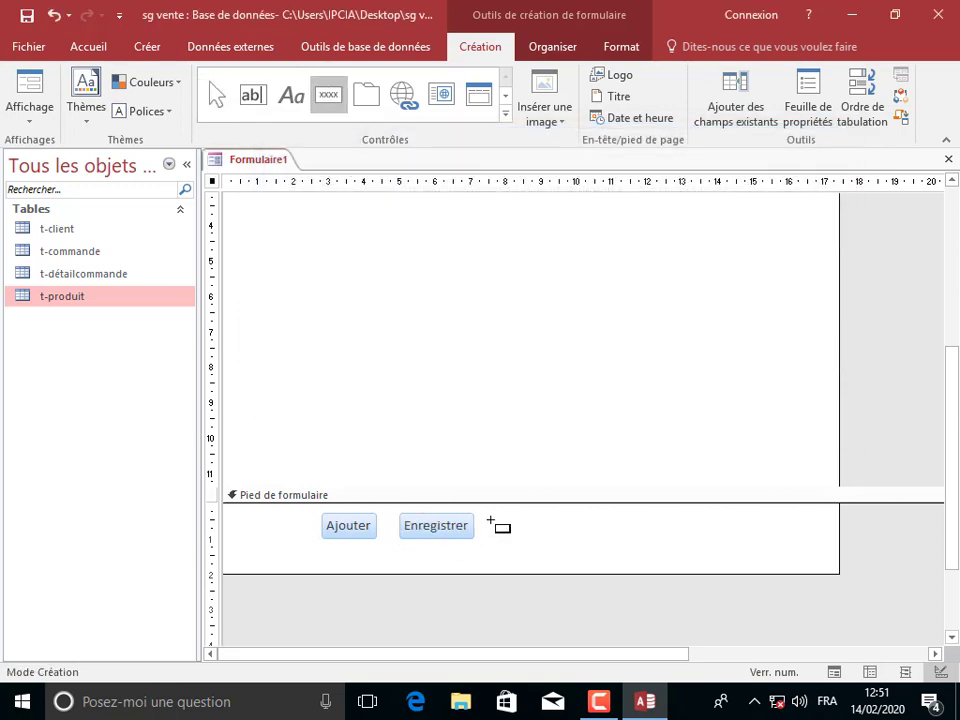
pyautogui.moveTo(497, 520); pyautogui.dragTo(574, 554)
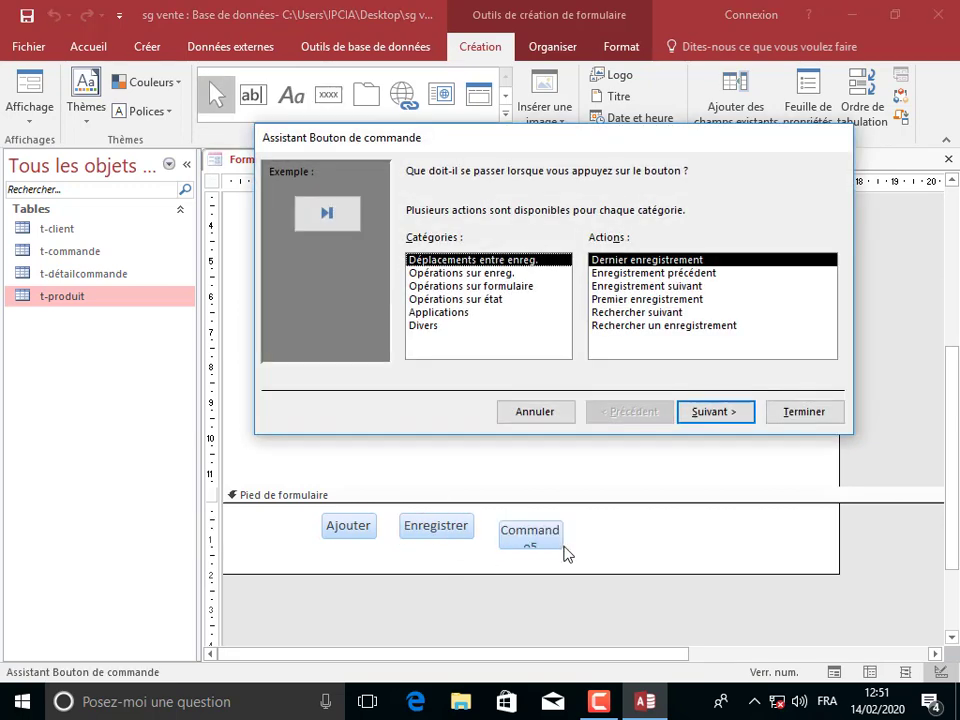
pyautogui.click(491, 287)
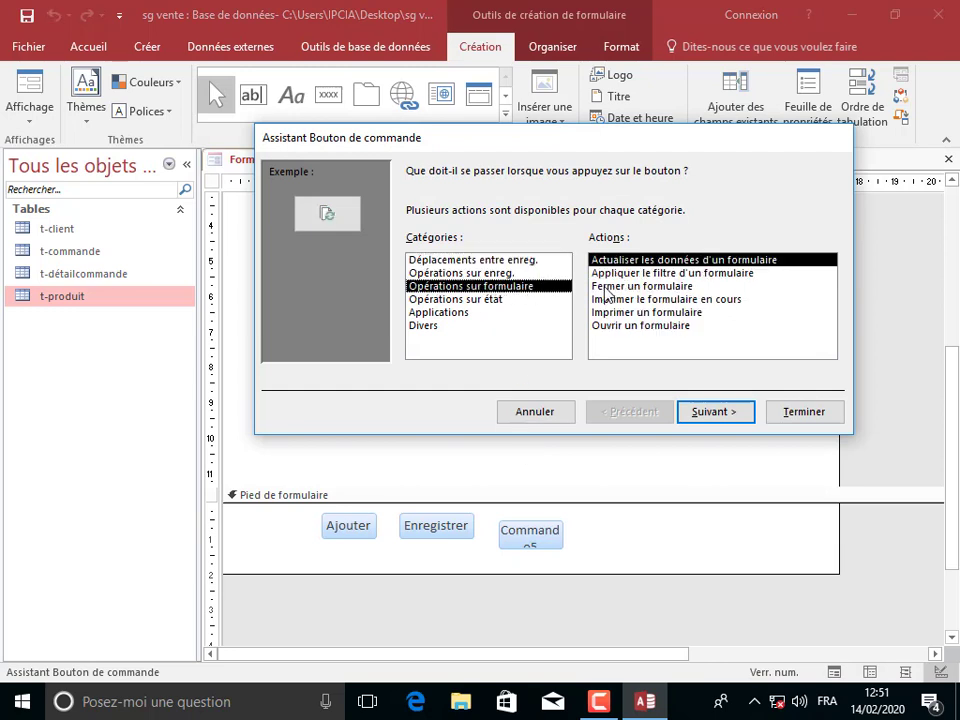
pyautogui.click(612, 287)
pyautogui.click(733, 413)
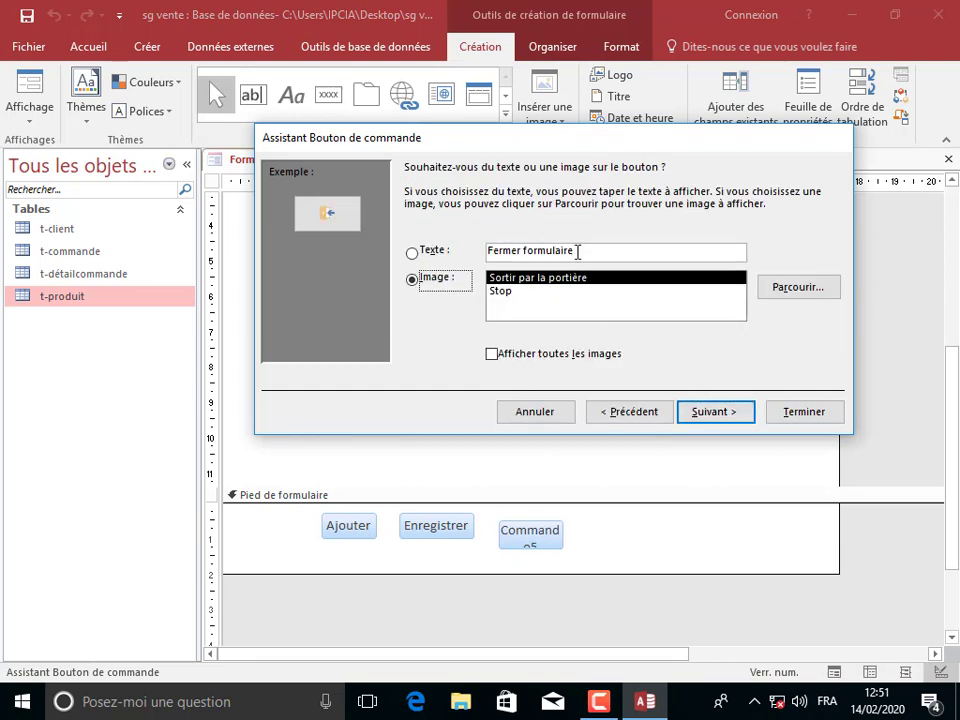
pyautogui.moveTo(577, 252); pyautogui.dragTo(521, 252)
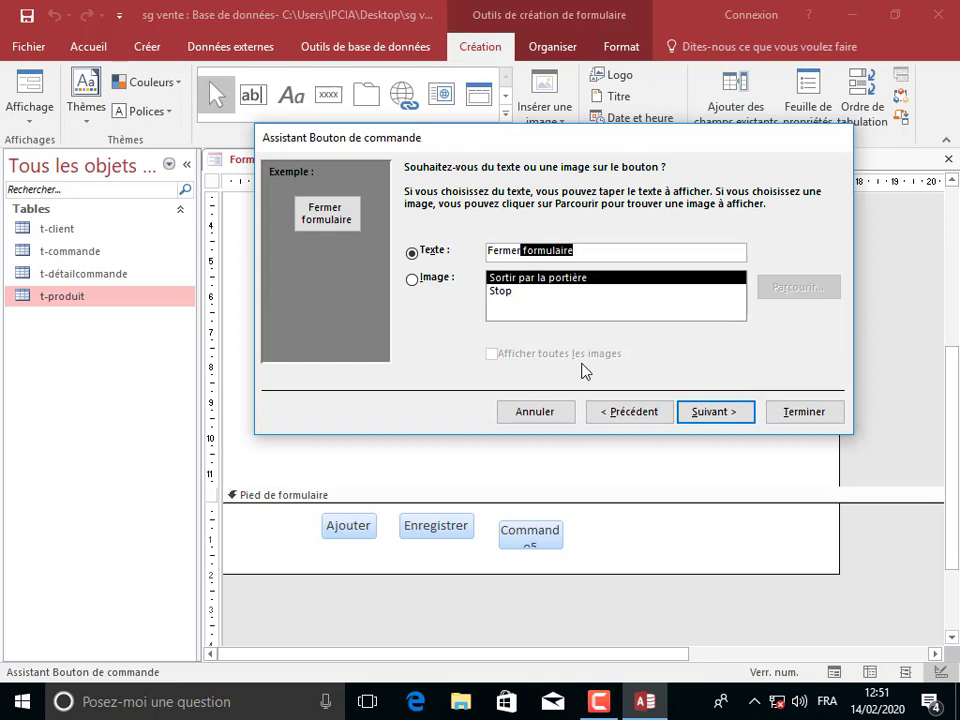
pyautogui.press('BackSpace')
pyautogui.click(714, 411)
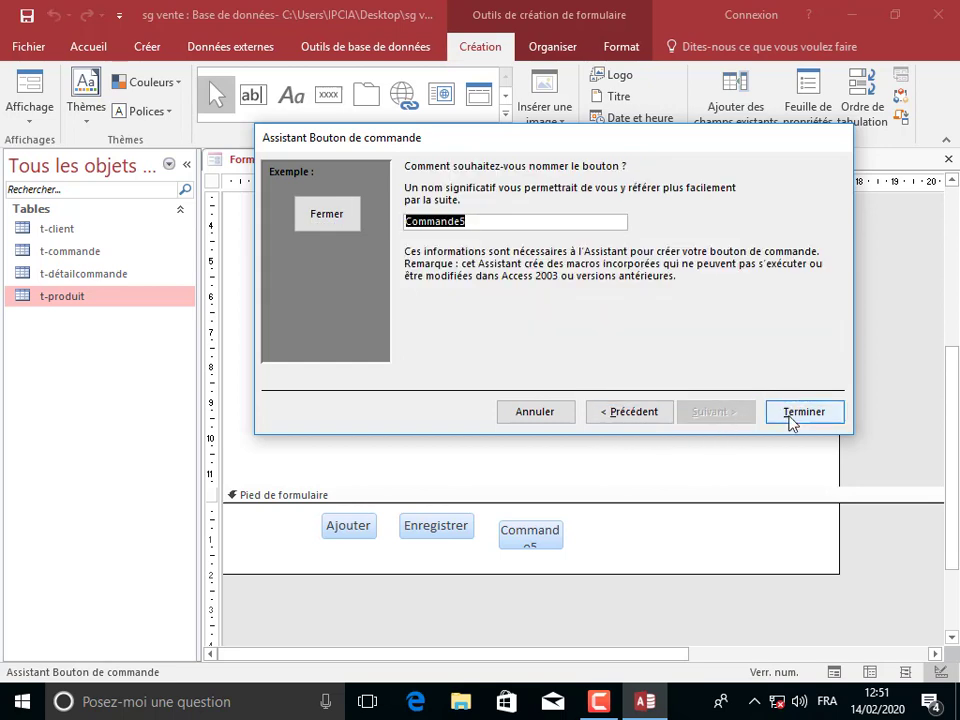
pyautogui.click(804, 411)
# Align the top edges of the Ajouter, Enregistrer and Fermer buttons in the form footer.
pyautogui.moveTo(604, 524); pyautogui.dragTo(310, 552)
pyautogui.click(553, 50)
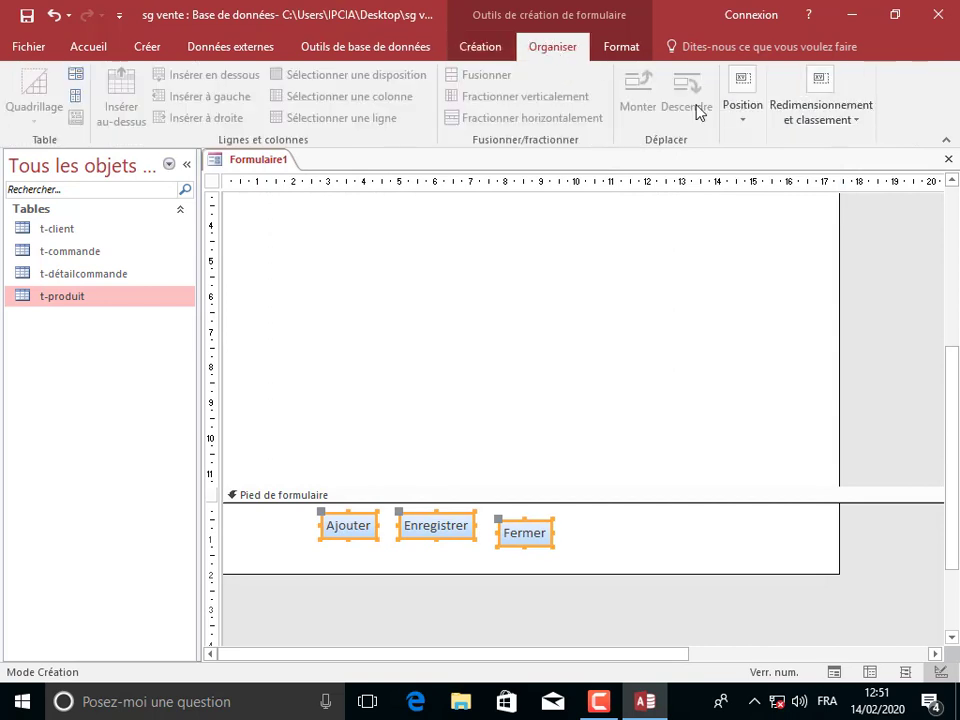
pyautogui.click(819, 126)
pyautogui.click(797, 192)
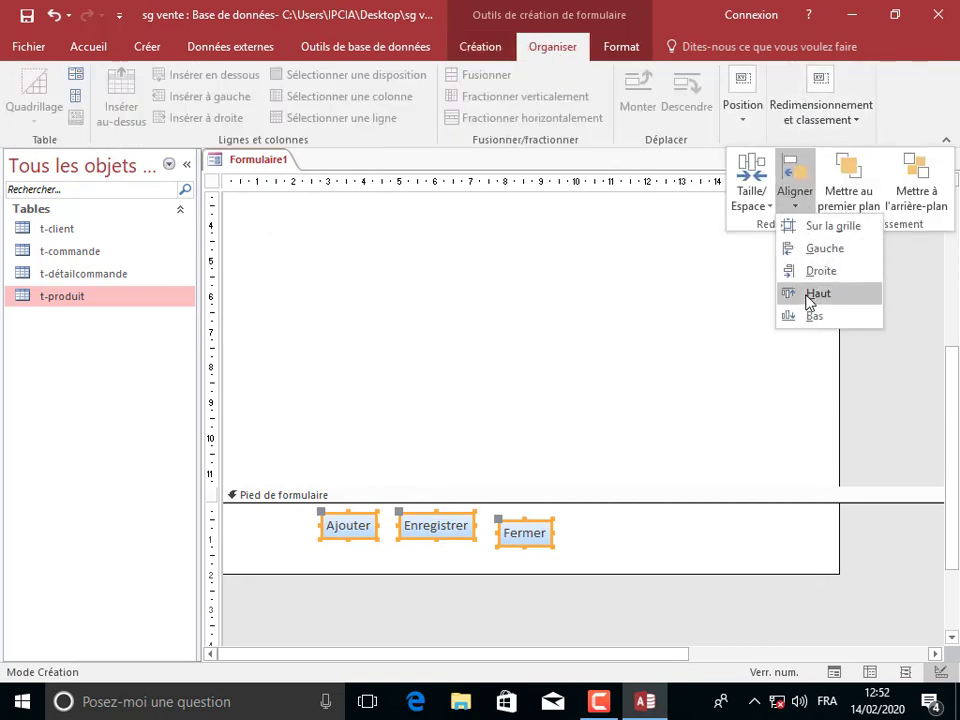
pyautogui.click(813, 293)
# Size the three footer buttons to the tallest and to the widest of them.
pyautogui.click(745, 203)
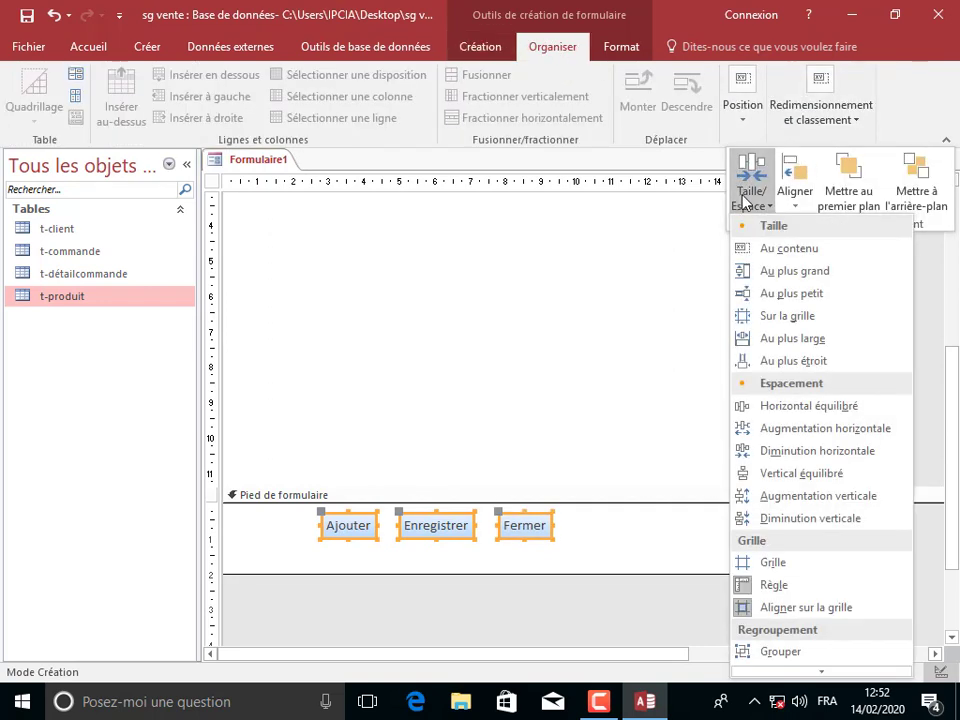
pyautogui.click(768, 272)
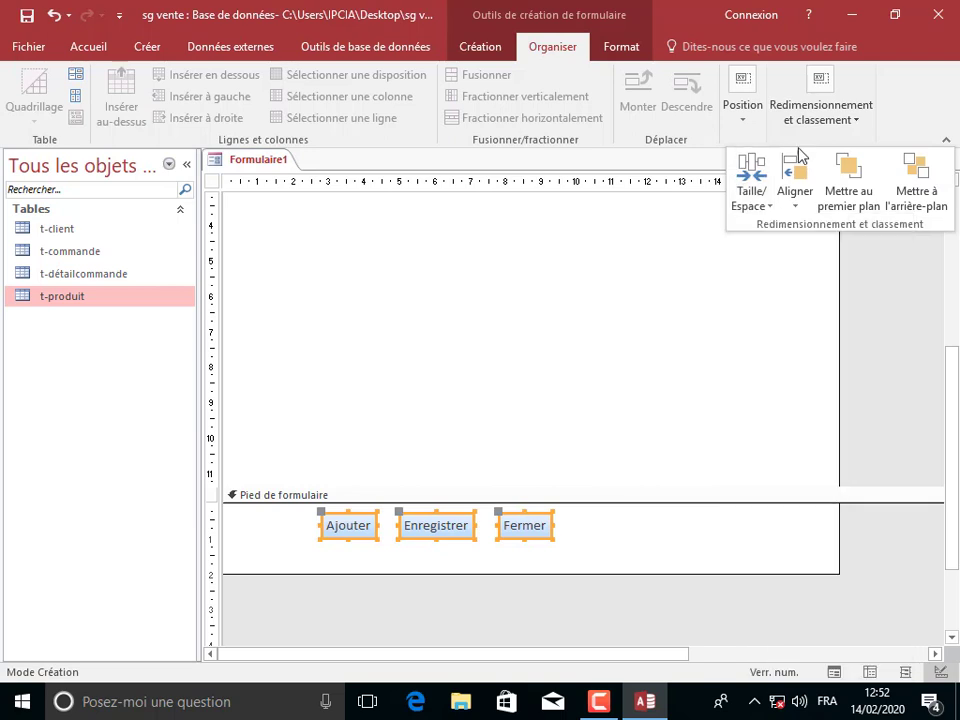
pyautogui.click(748, 190)
pyautogui.click(797, 340)
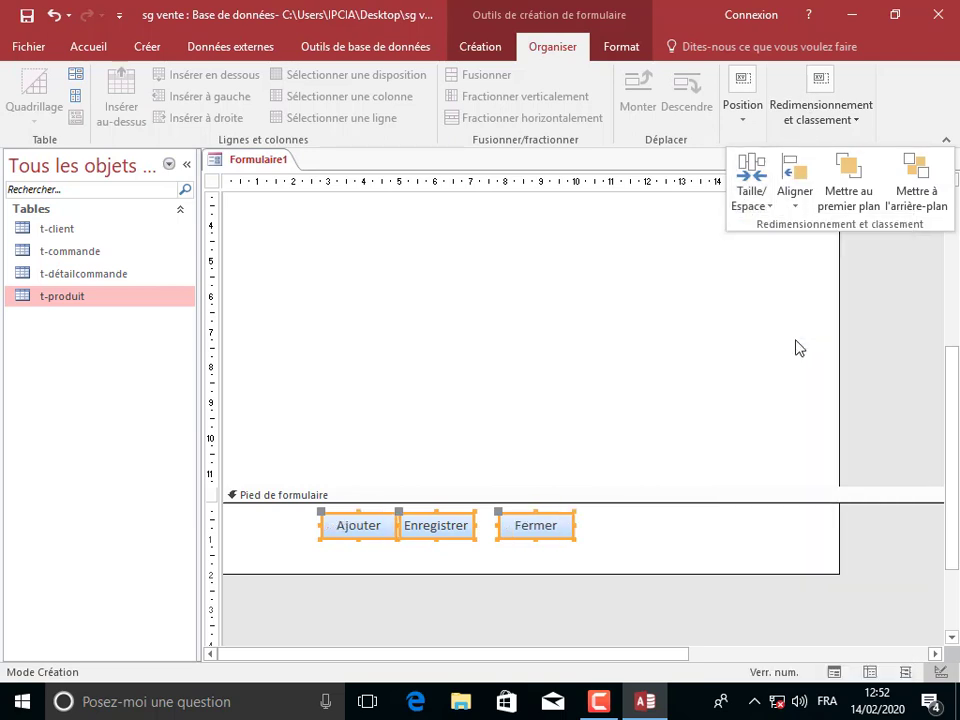
# Change the three footer buttons' shape to a rectangle with rounded top corners and apply a bevel effect.
pyautogui.click(622, 47)
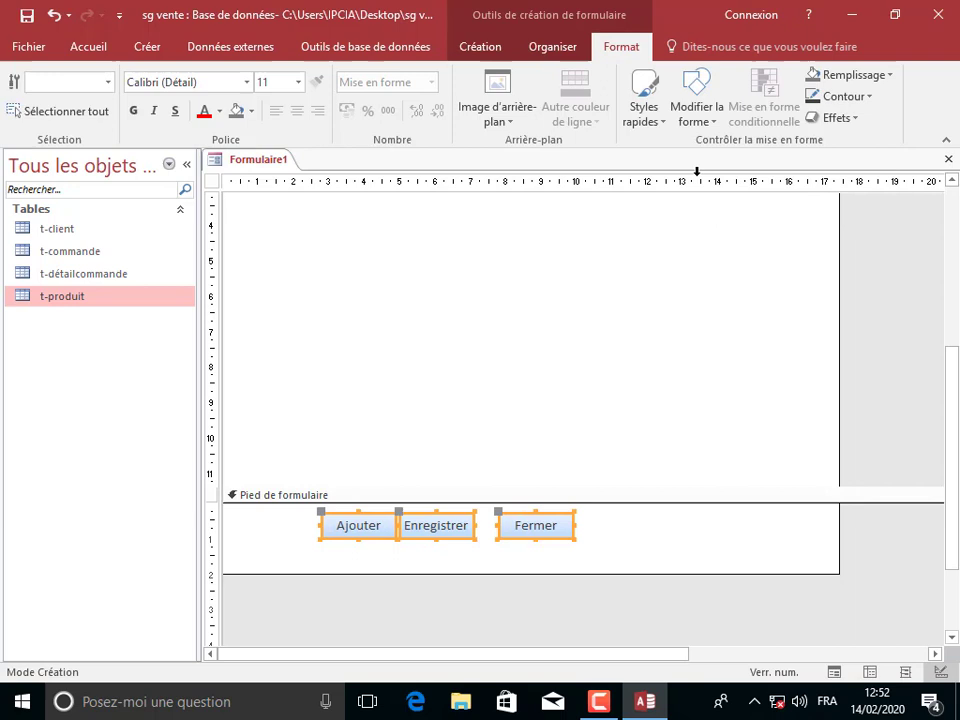
pyautogui.click(697, 112)
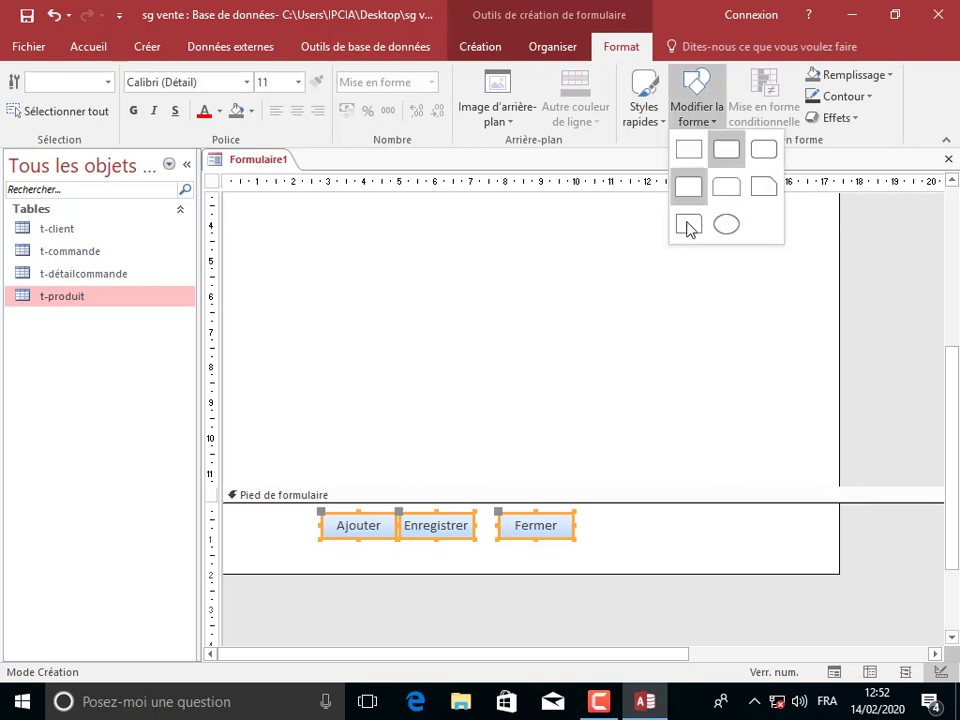
pyautogui.click(728, 189)
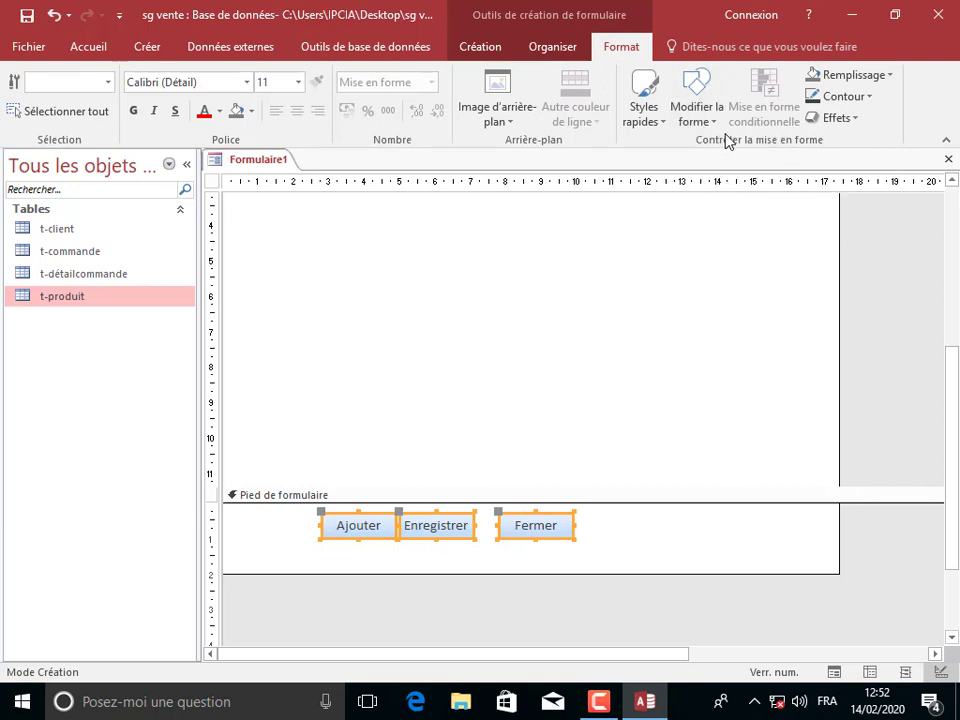
pyautogui.click(855, 119)
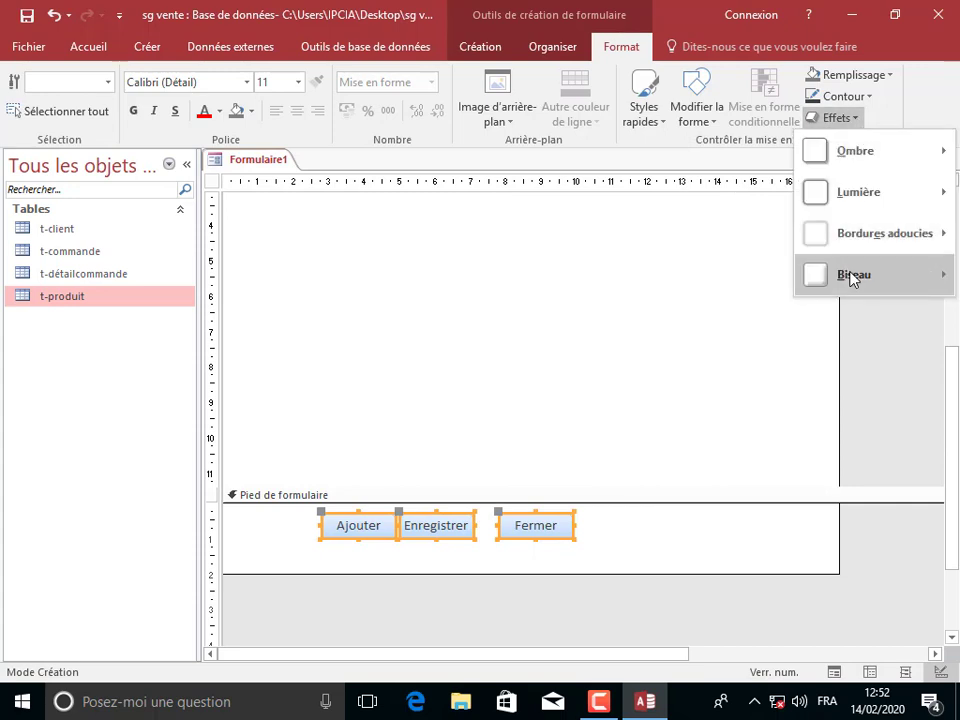
pyautogui.moveTo(852, 278)
pyautogui.click(698, 427)
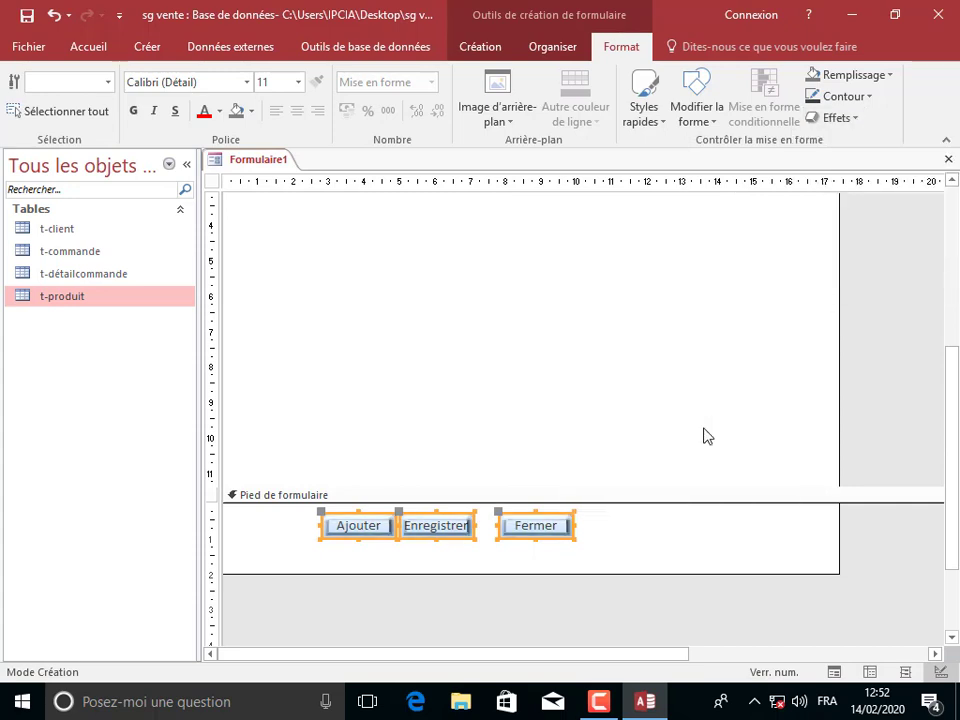
# Fill the three footer buttons with the green Accent 6, Plus clair 60% and set their hover colour to red #ED1C24.
pyautogui.click(888, 77)
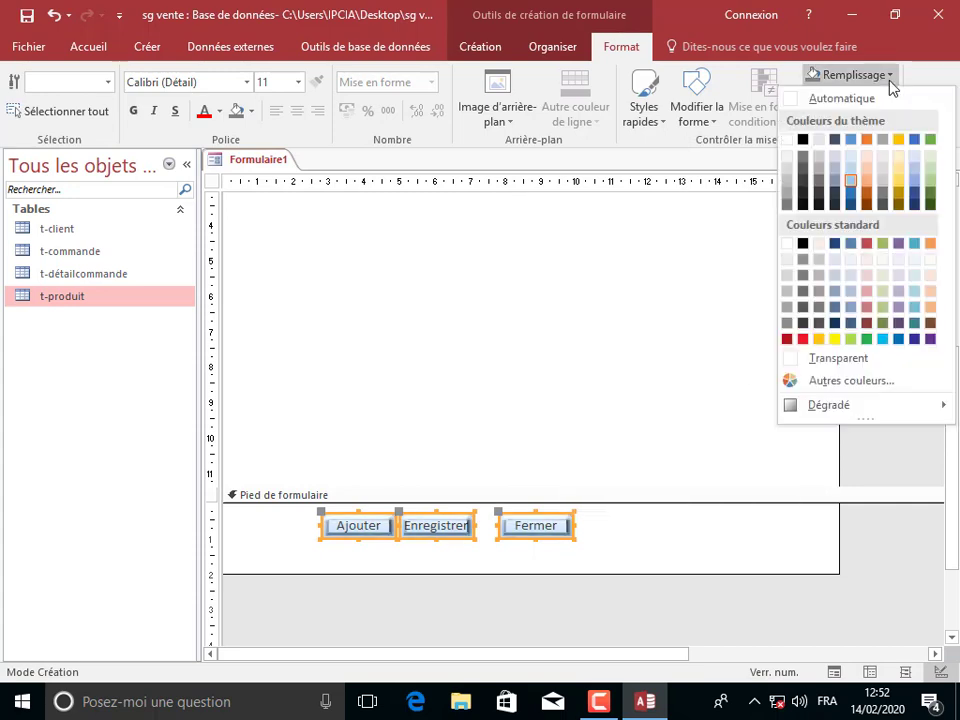
pyautogui.click(930, 171)
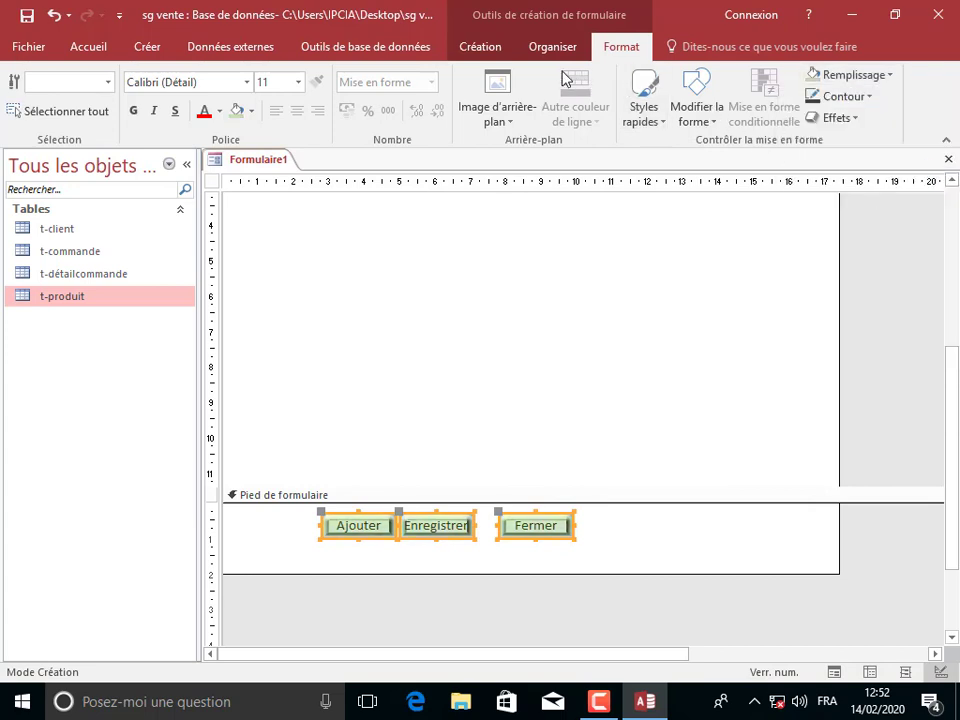
pyautogui.click(482, 50)
pyautogui.click(798, 118)
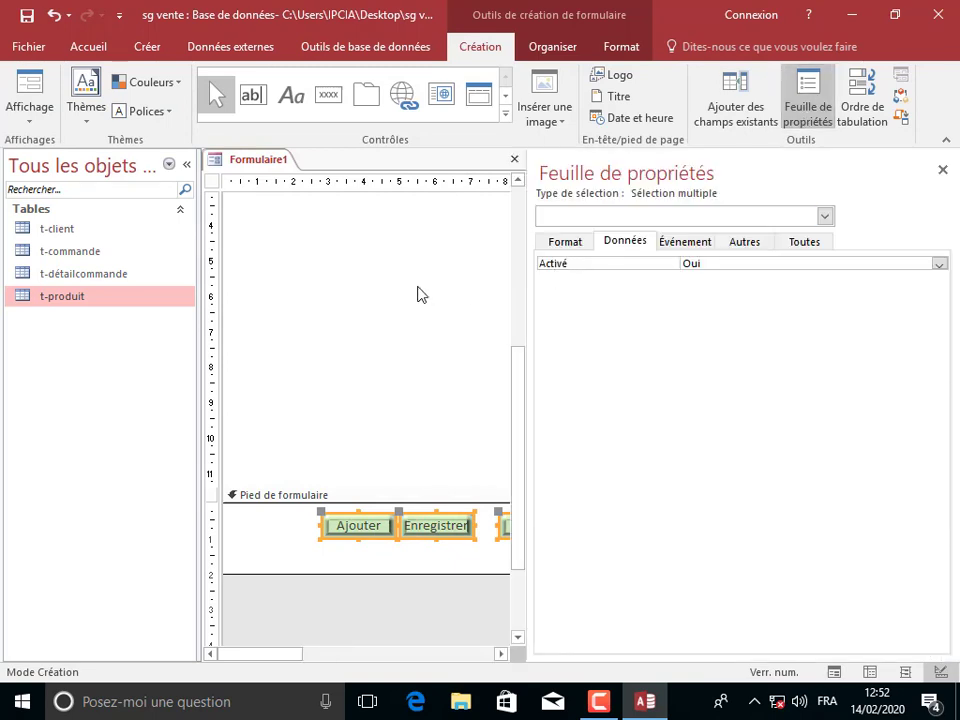
pyautogui.click(27, 88)
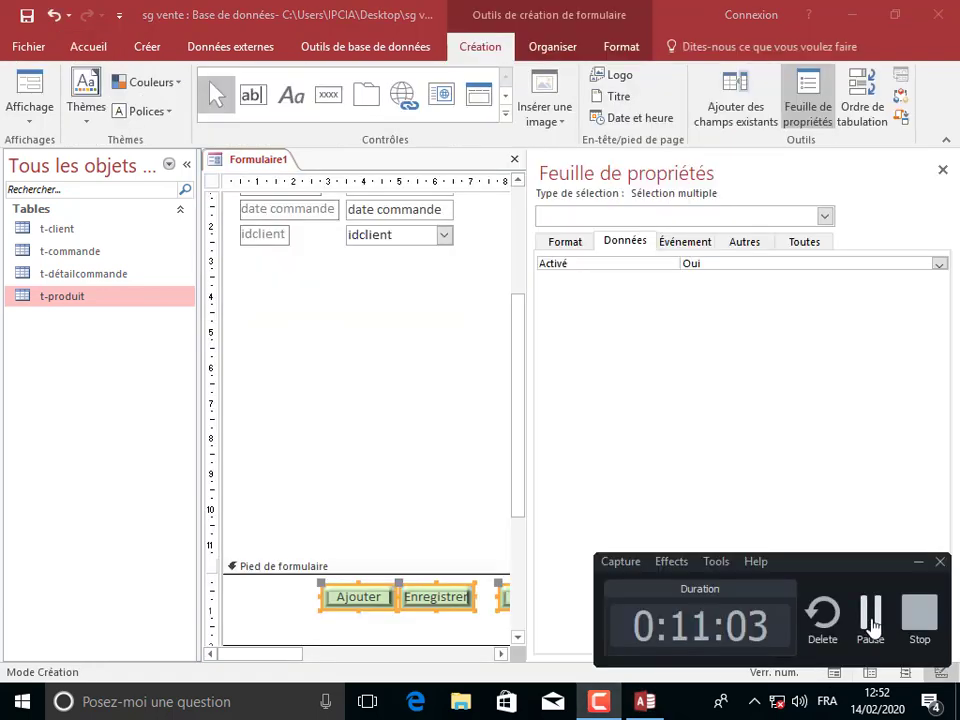
pyautogui.click(868, 633)
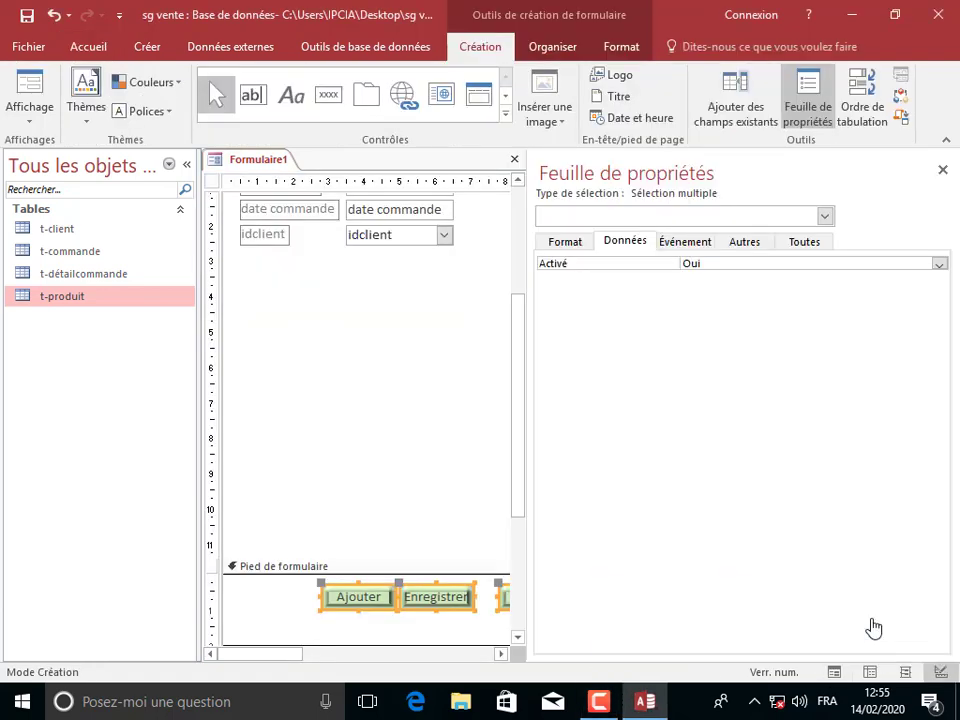
pyautogui.click(565, 243)
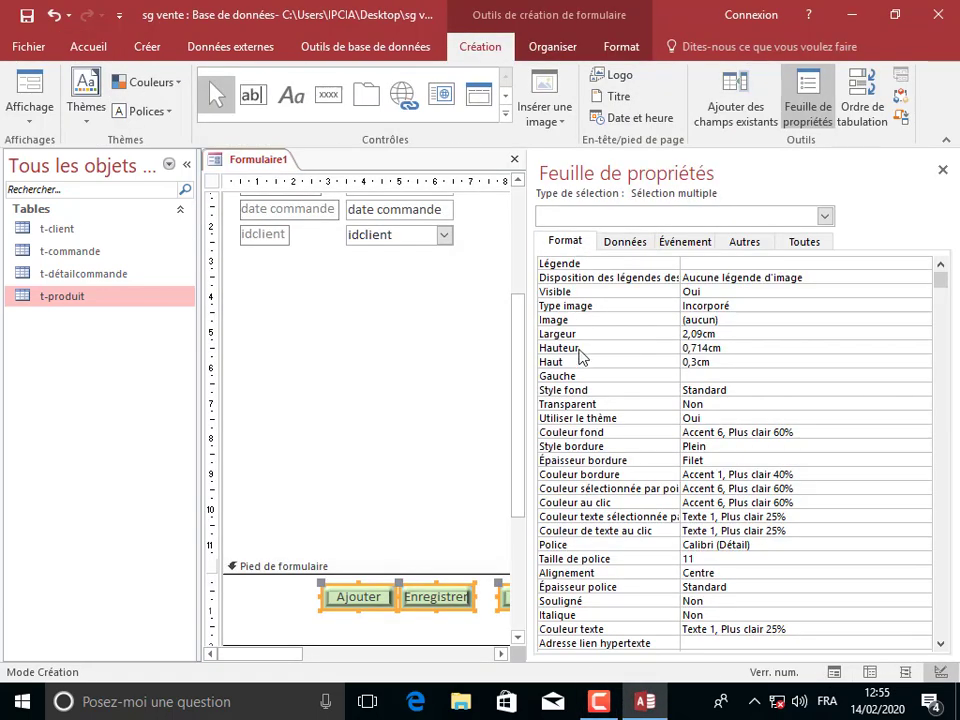
pyautogui.moveTo(680, 476); pyautogui.dragTo(727, 508)
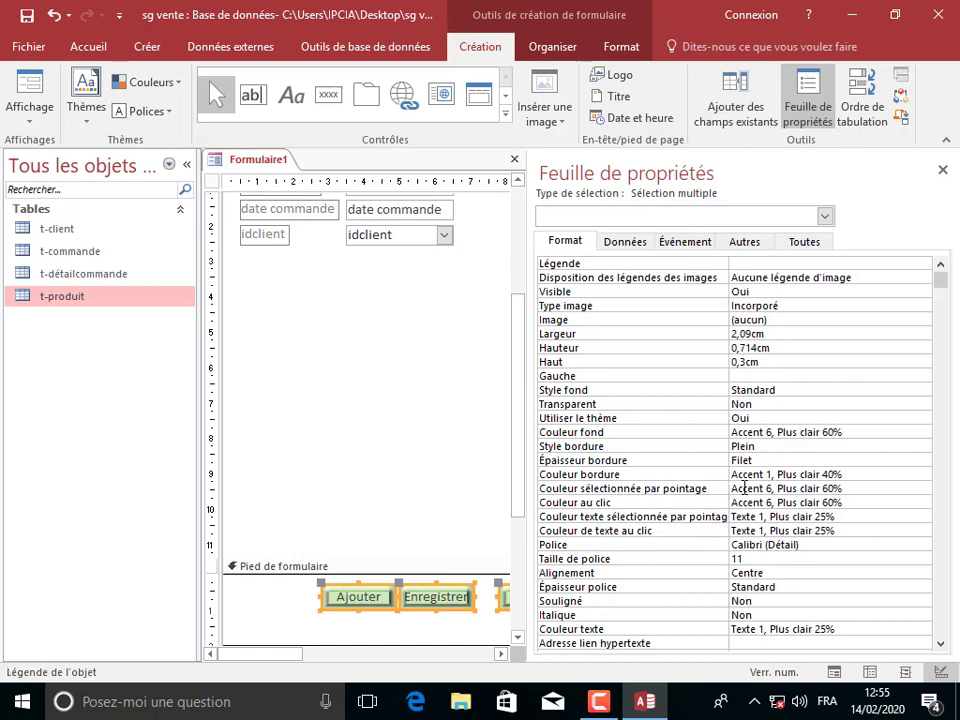
pyautogui.click(744, 488)
pyautogui.click(906, 489)
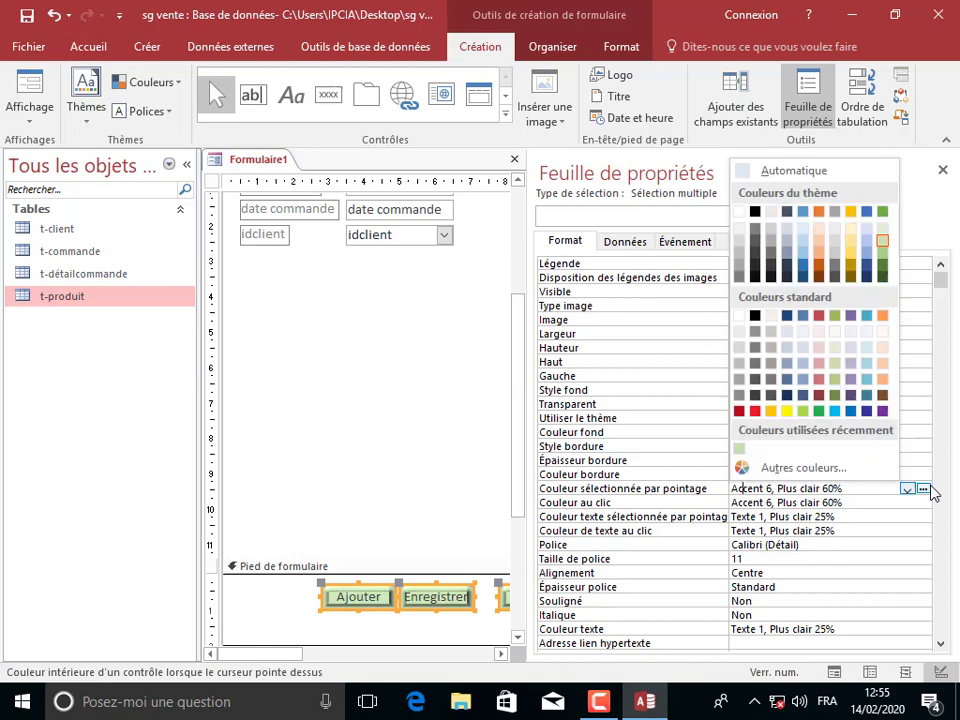
pyautogui.click(755, 412)
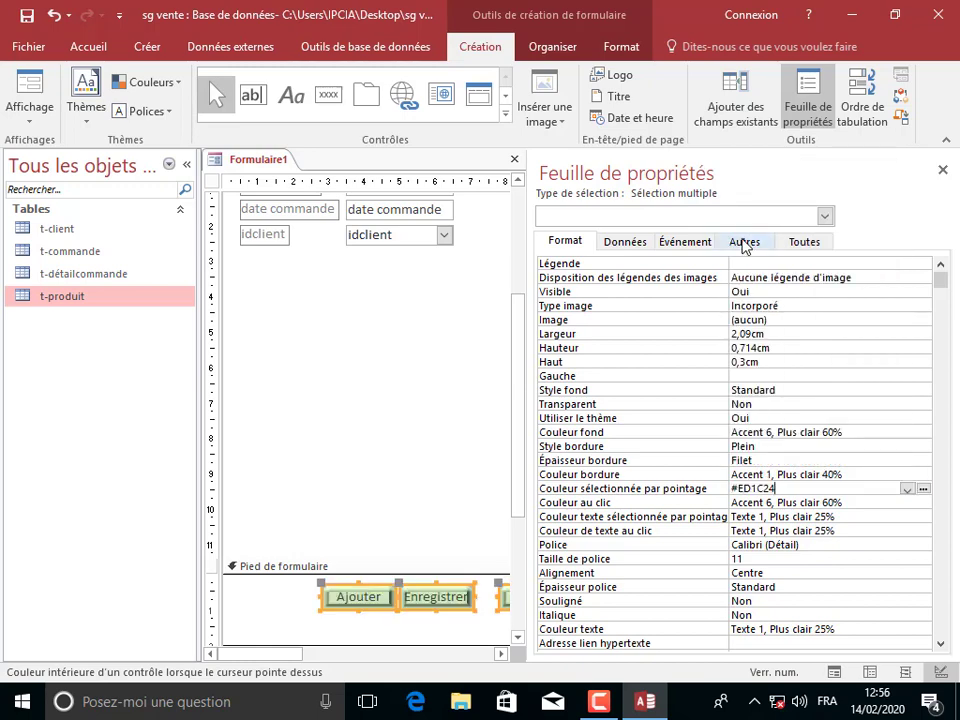
# Set the three buttons' hover cursor to Main sur lien hypertexte and show the form in form view.
pyautogui.click(744, 241)
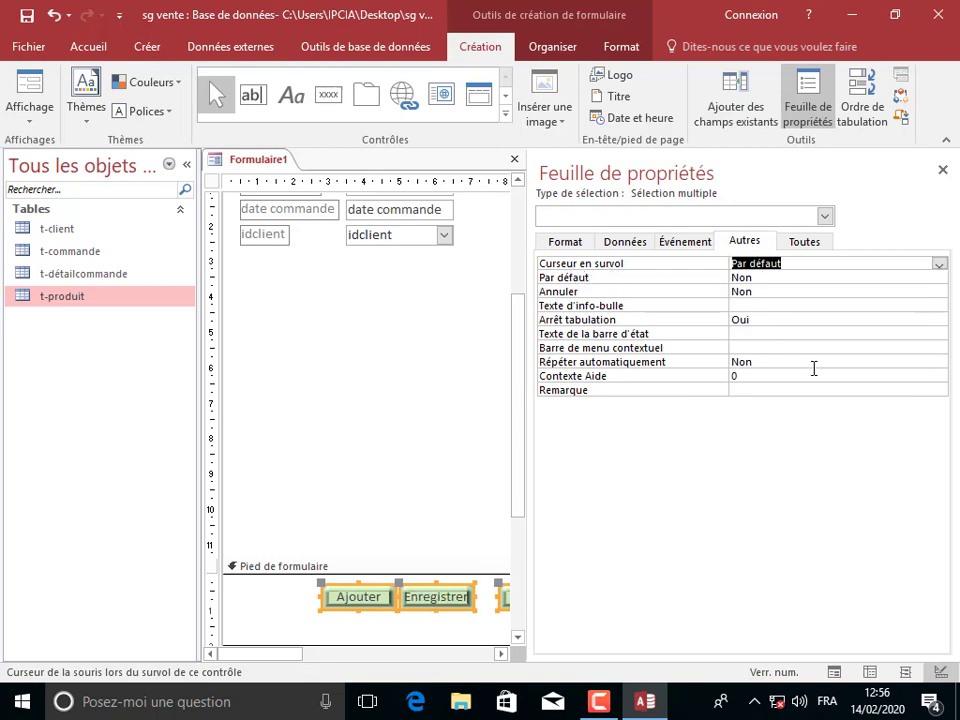
pyautogui.click(939, 264)
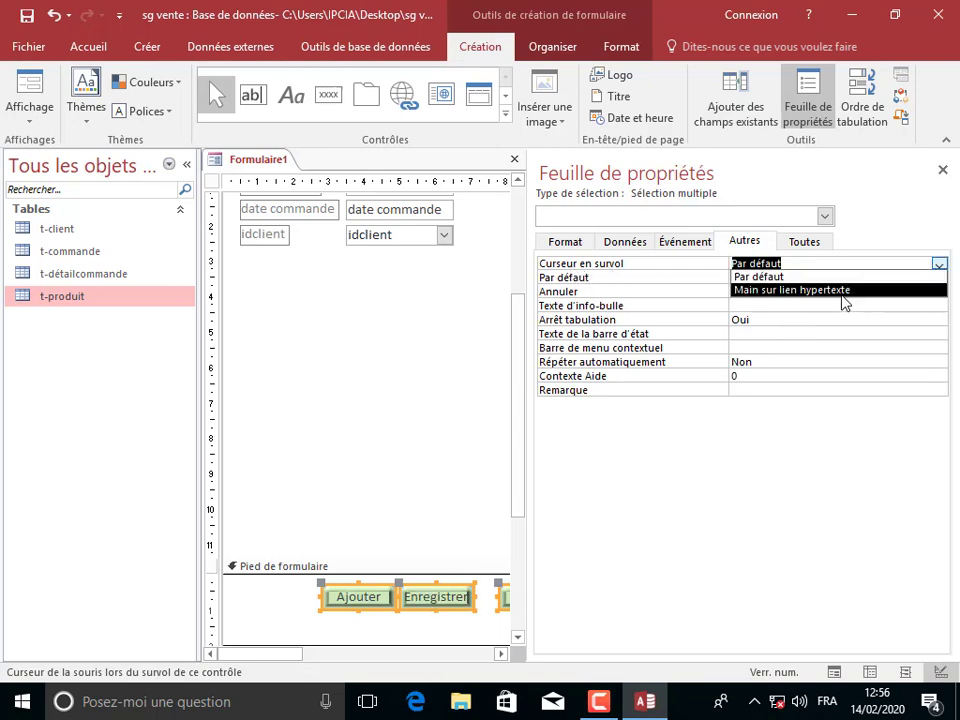
pyautogui.click(843, 290)
pyautogui.click(25, 85)
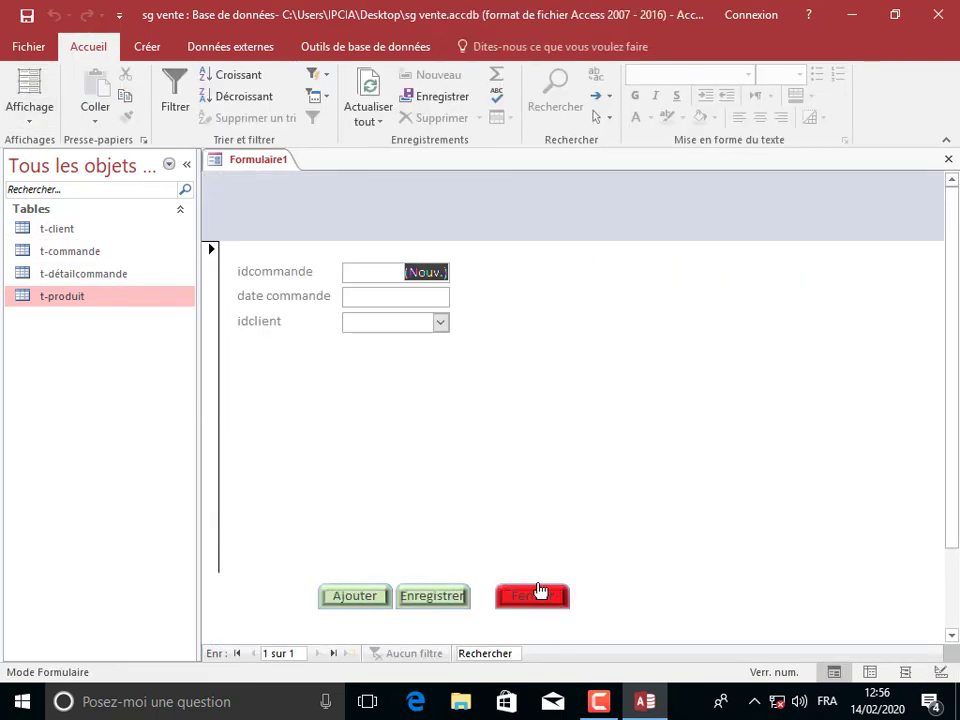
# Save the form under the name Formulaire1 and close it.
pyautogui.rightClick(240, 161)
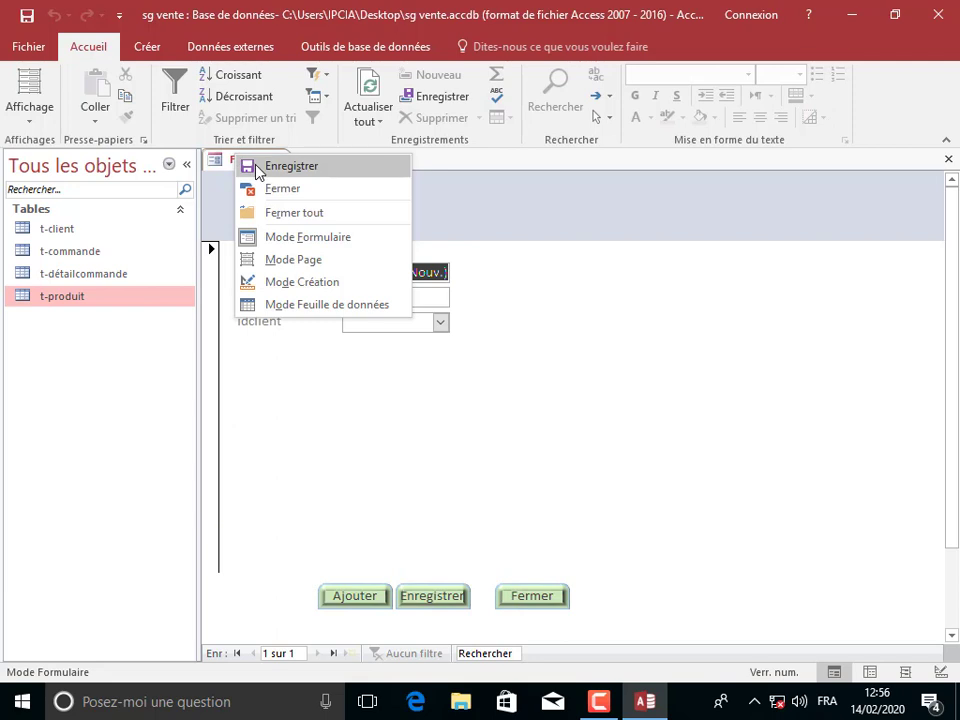
pyautogui.click(288, 166)
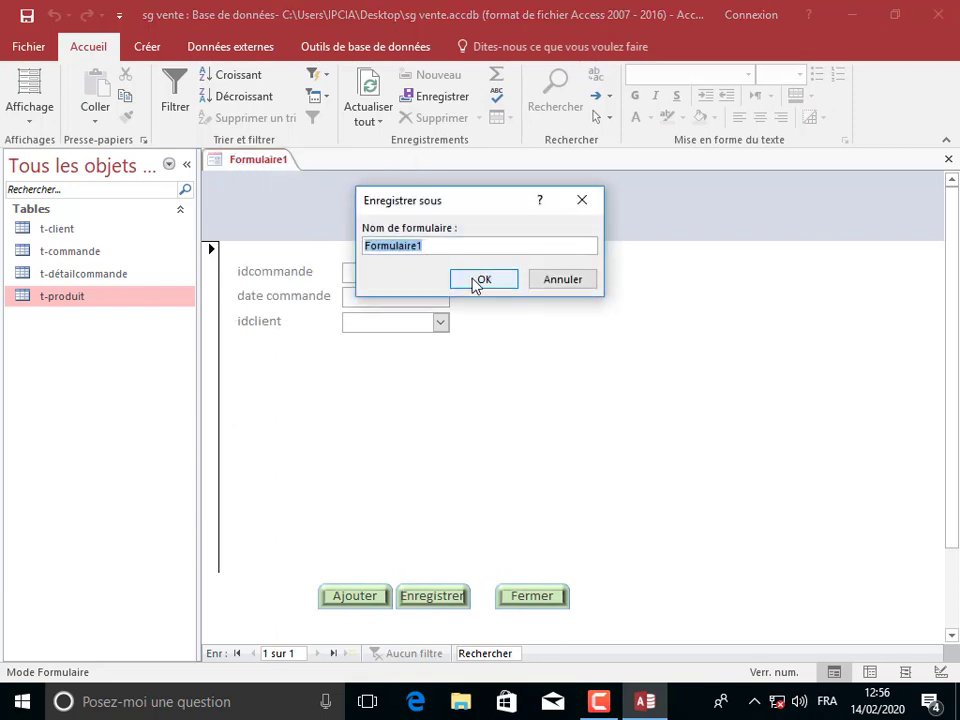
pyautogui.click(476, 282)
pyautogui.rightClick(267, 166)
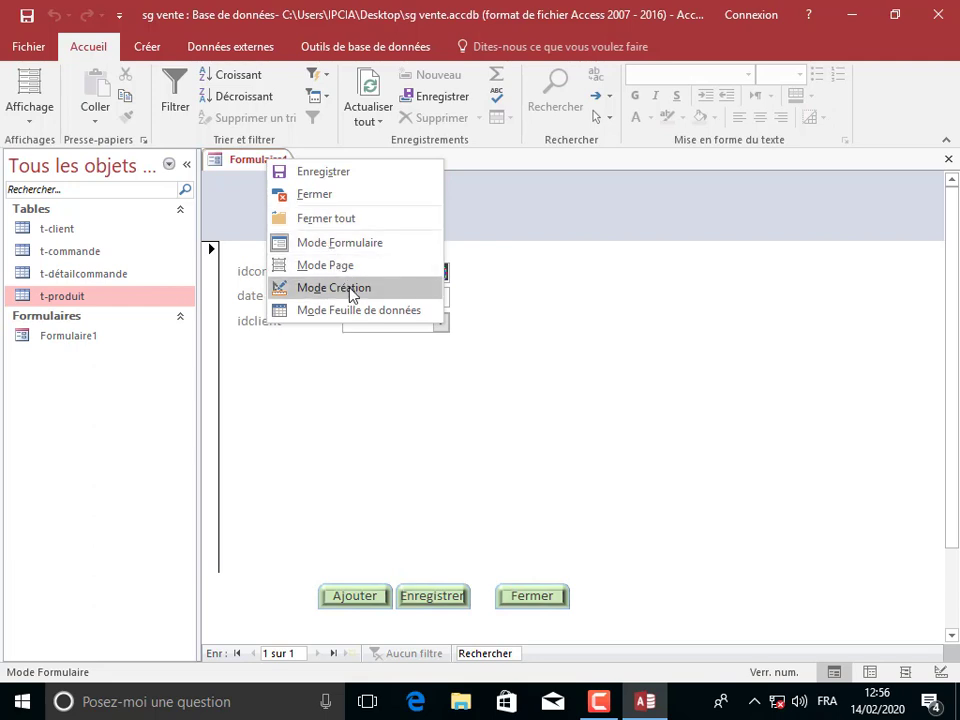
pyautogui.click(948, 159)
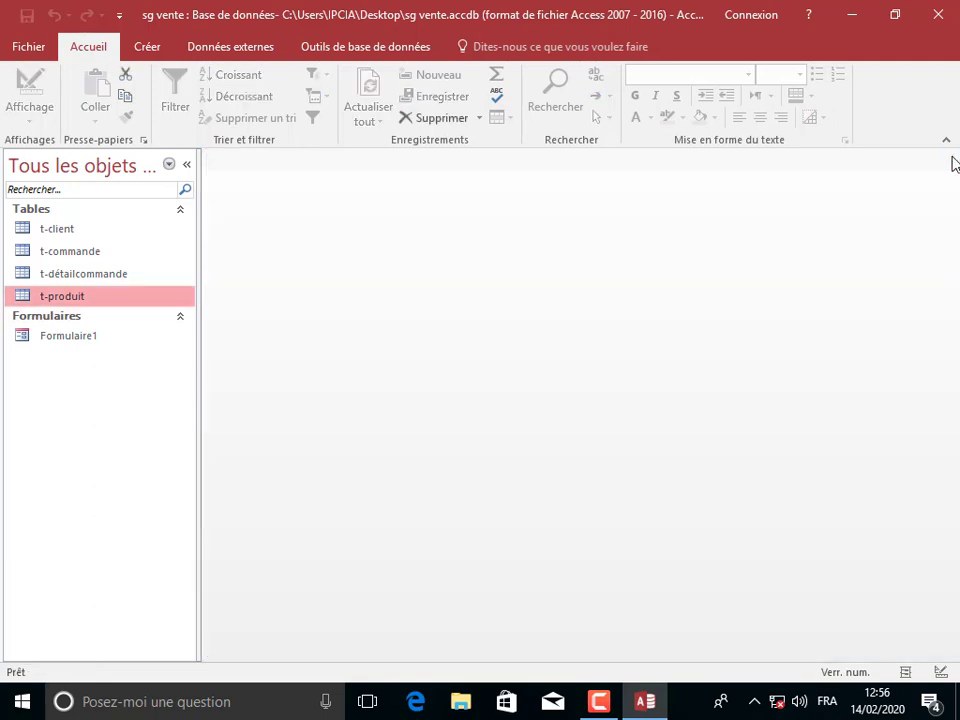
# Open the name of the saved form Formulaire1 for editing among the database objects.
pyautogui.click(83, 339)
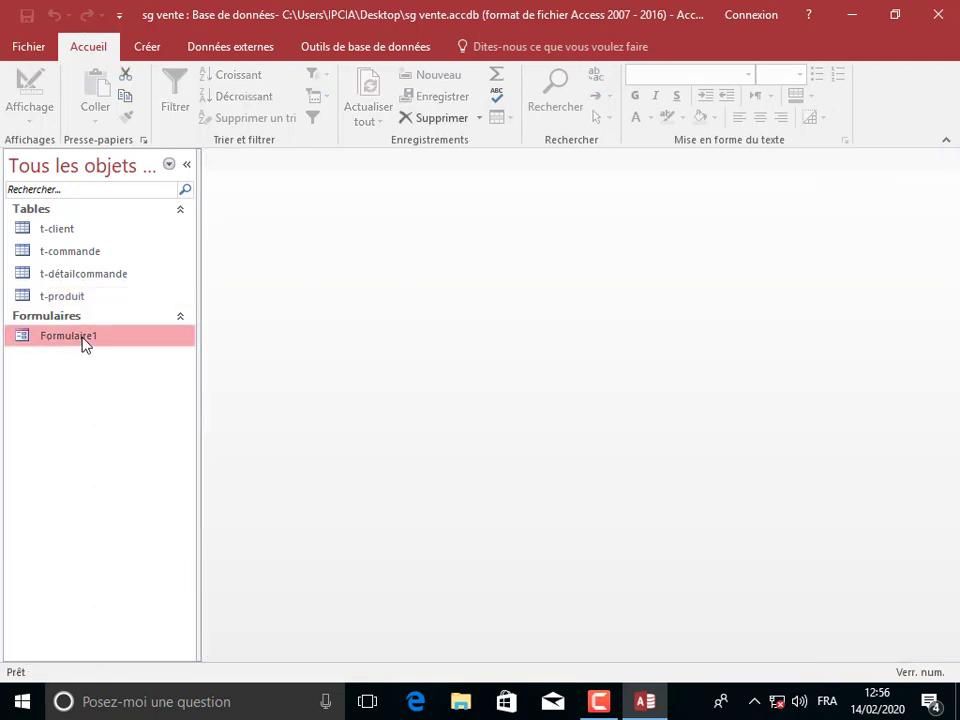
pyautogui.click(84, 339)
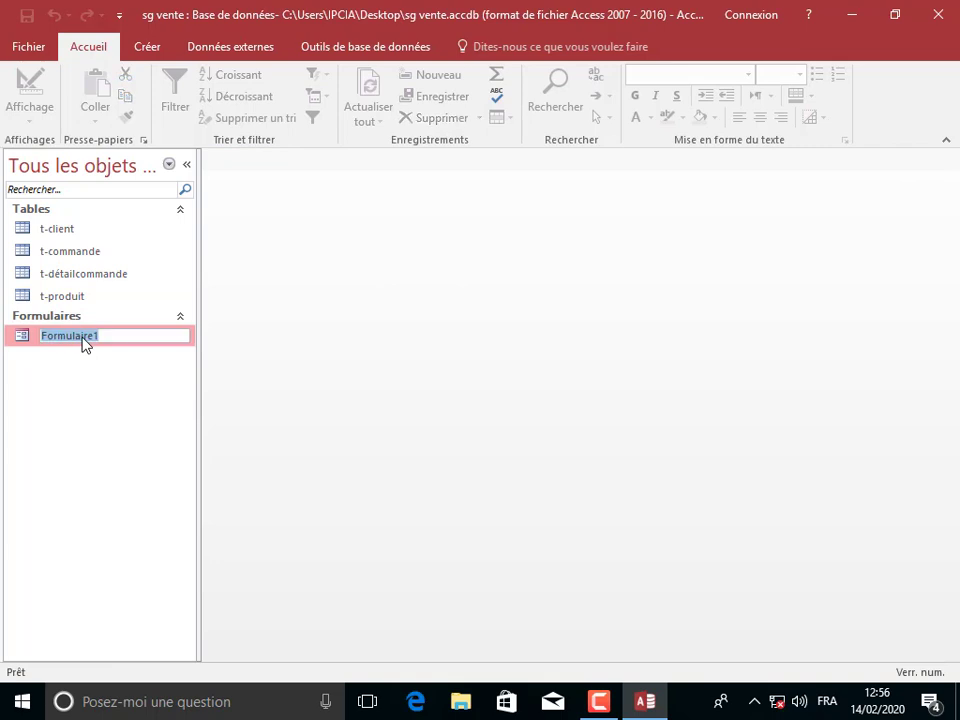
# Rename the form Formulaire1 as f-commande and open it in design view without the property sheet.
pyautogui.write('f-commande')
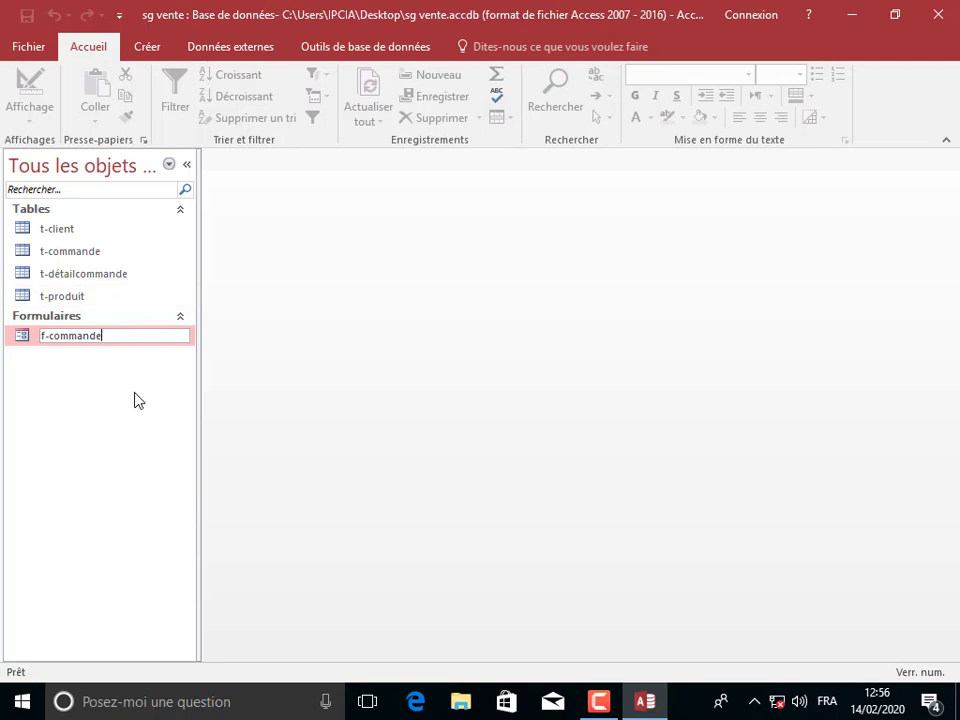
pyautogui.press('Return')
pyautogui.rightClick(65, 341)
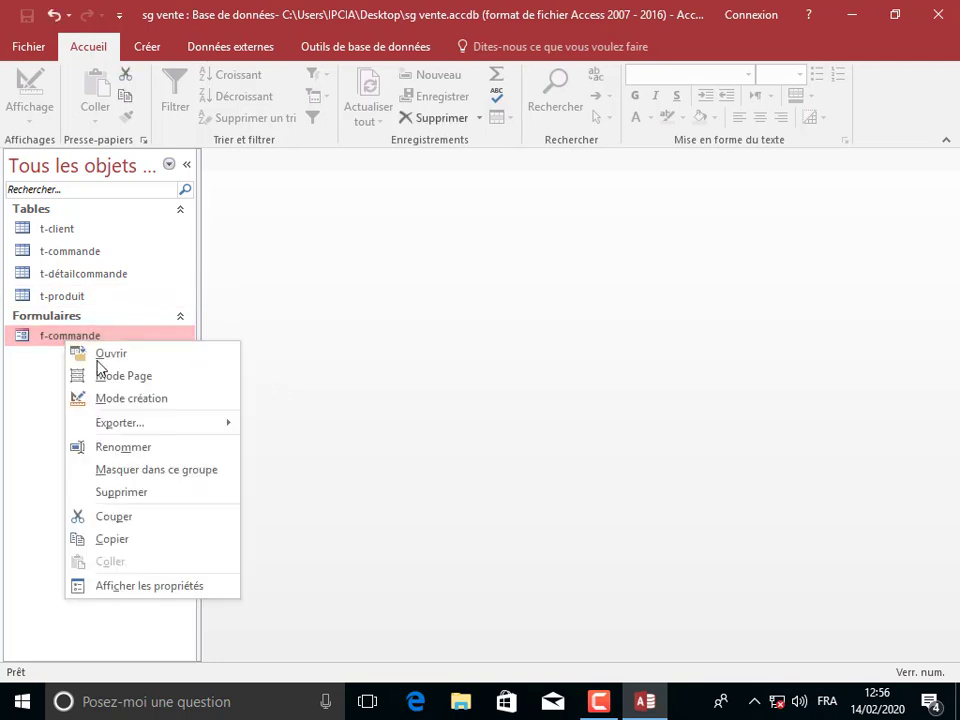
pyautogui.click(134, 399)
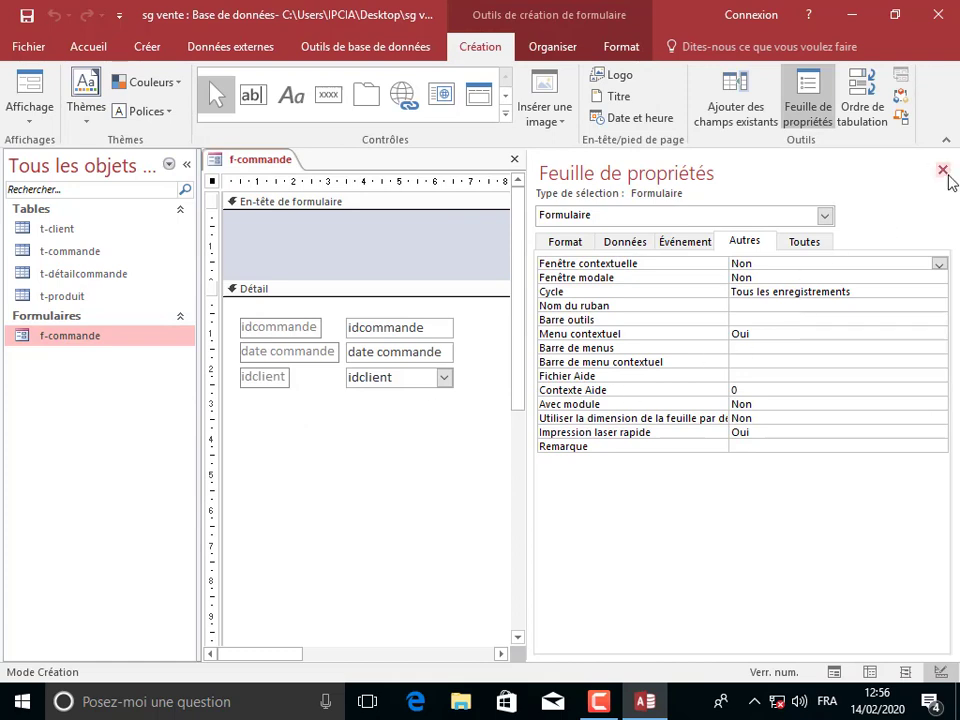
pyautogui.click(943, 170)
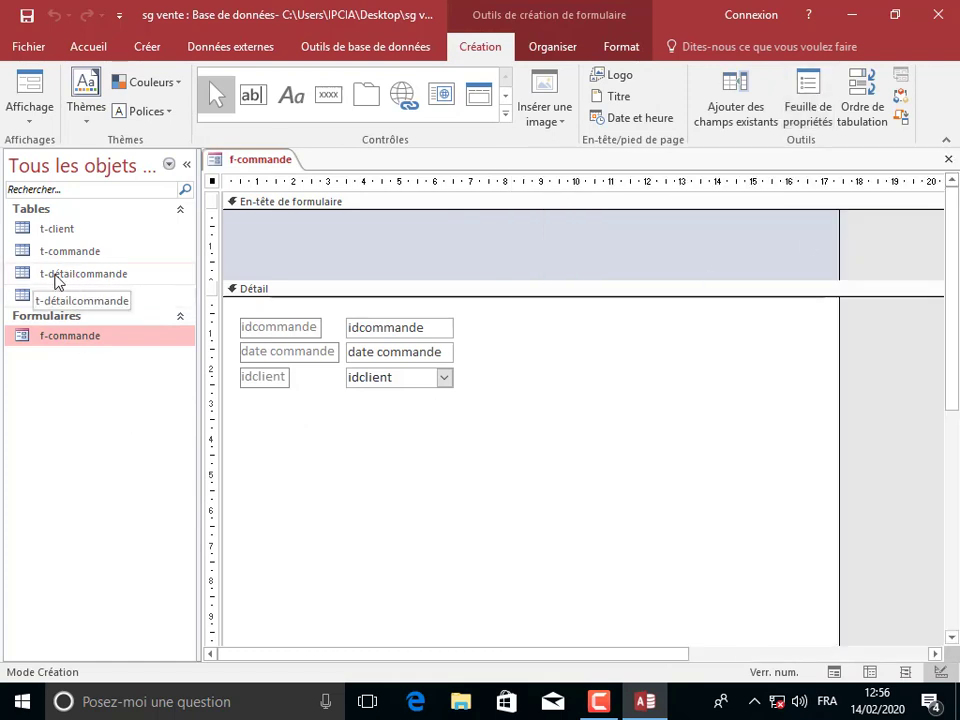
# Insert the t-détailcommande table as a subform linked on idcommande in the Détail section, and delete the subform's label.
pyautogui.moveTo(57, 283); pyautogui.dragTo(463, 480)
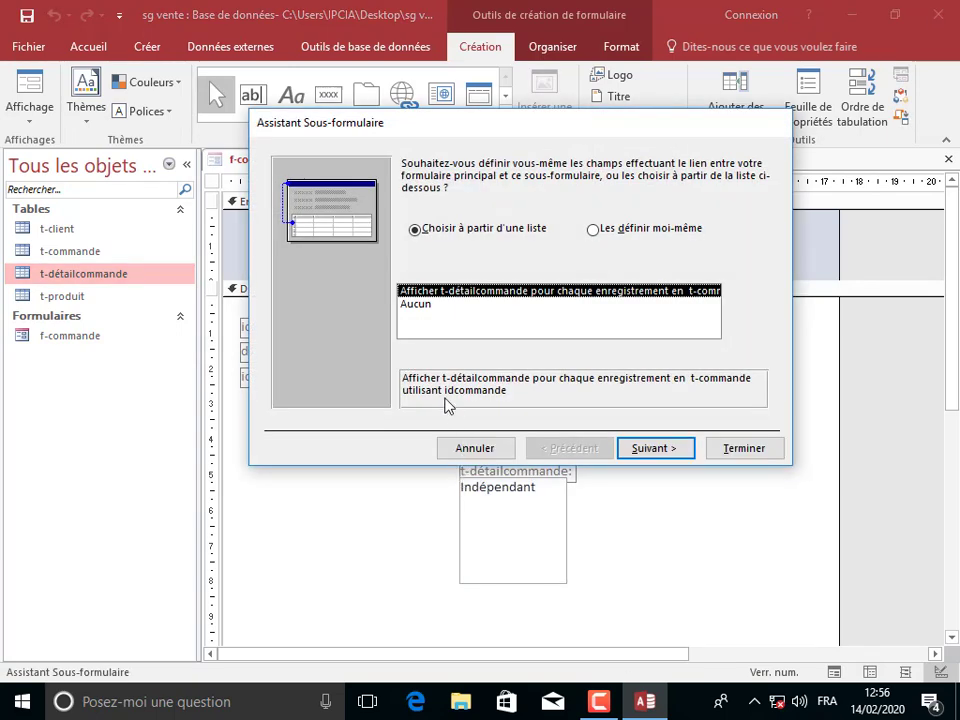
pyautogui.click(656, 452)
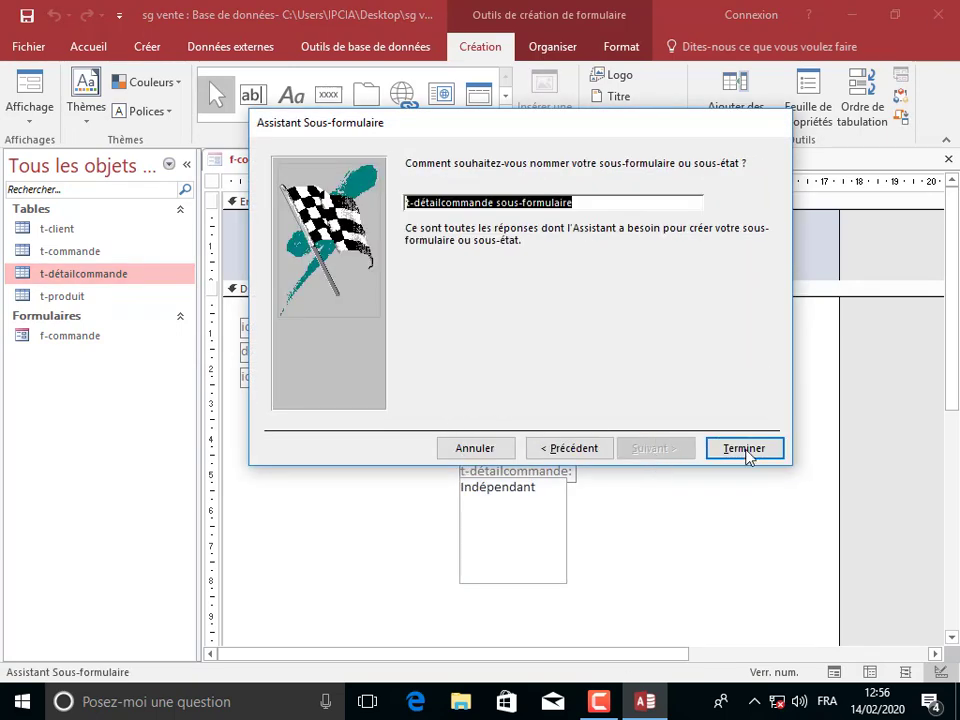
pyautogui.click(745, 450)
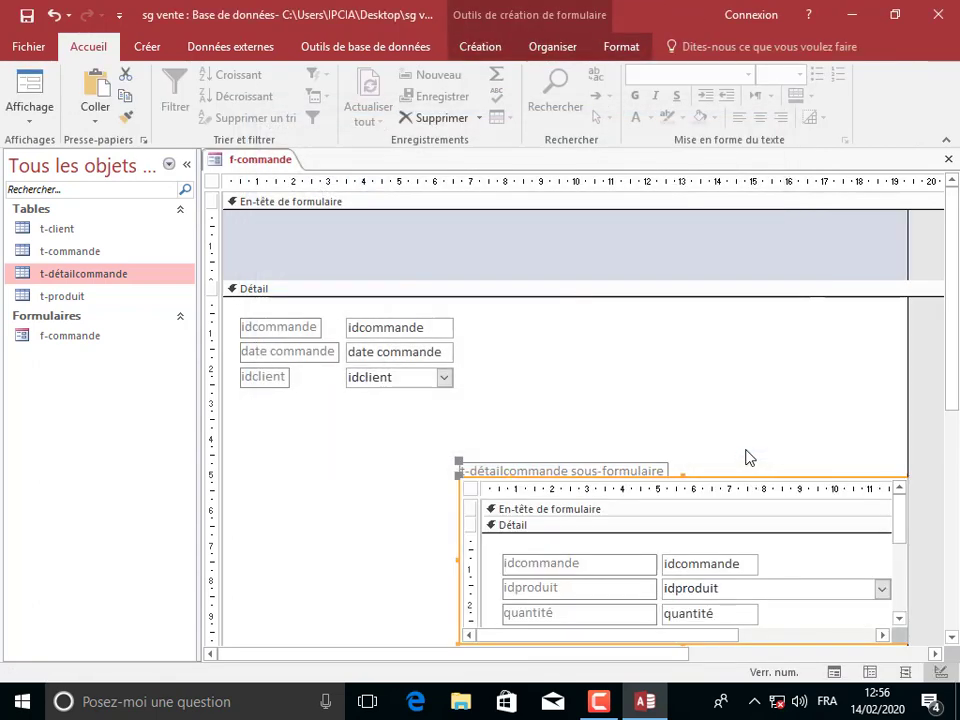
pyautogui.click(600, 466)
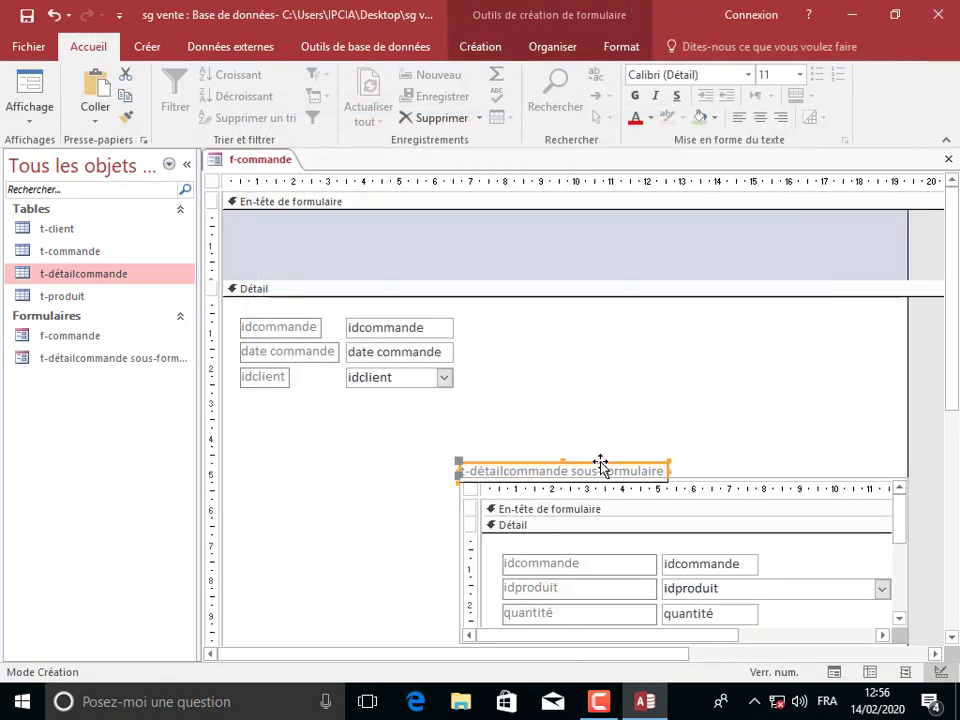
pyautogui.press('Delete')
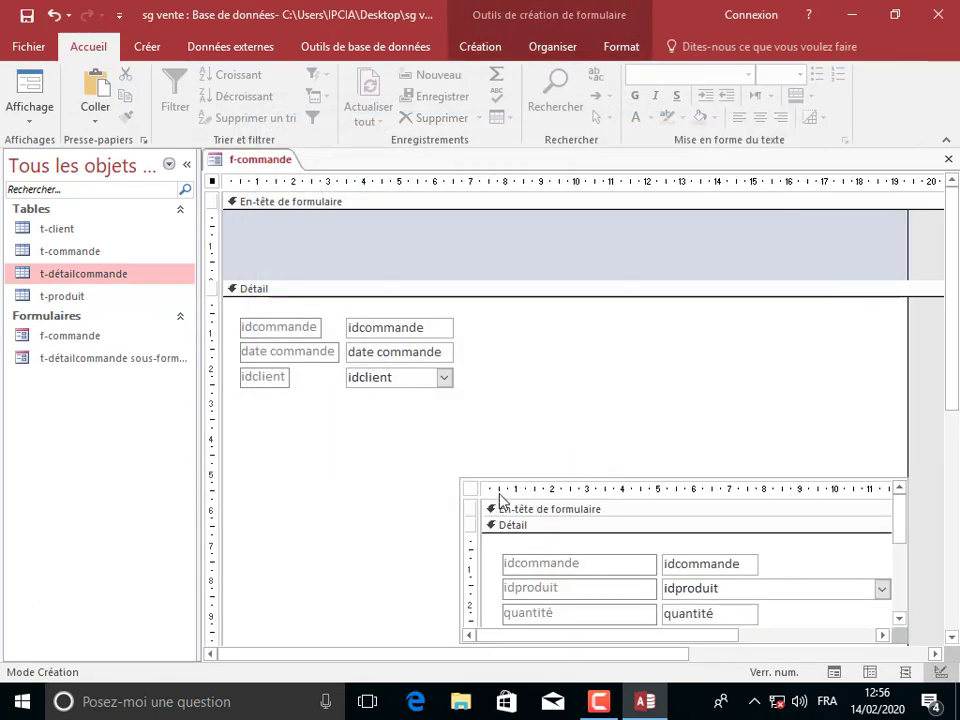
# Move the subform just below the idclient field and enlarge it to the right and slightly downward.
pyautogui.click(463, 486)
pyautogui.moveTo(463, 486); pyautogui.dragTo(255, 428)
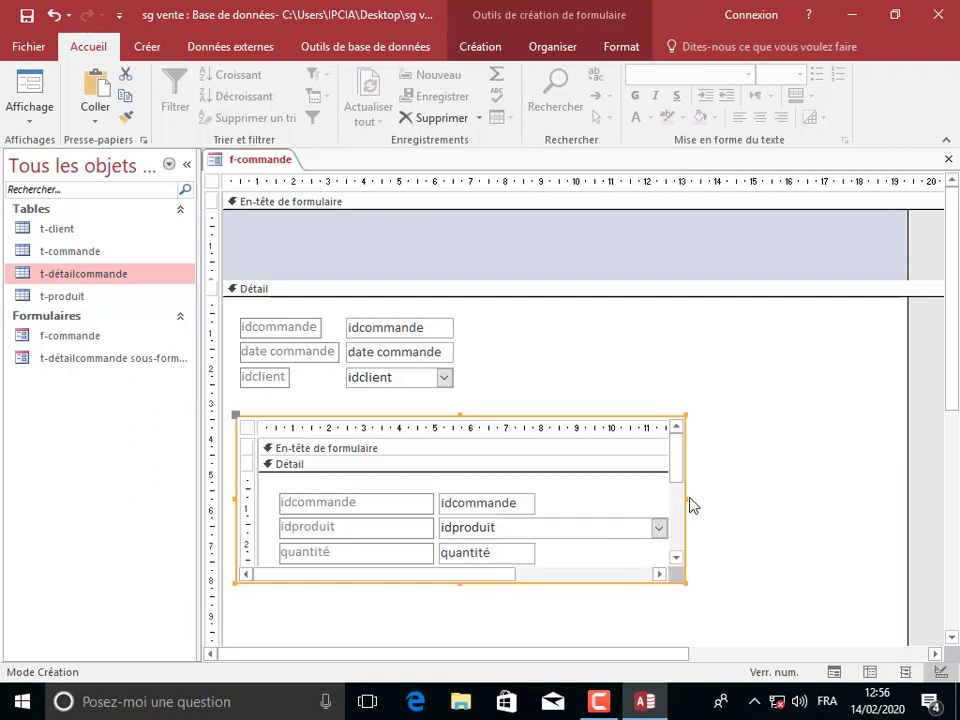
pyautogui.moveTo(688, 505); pyautogui.dragTo(829, 495)
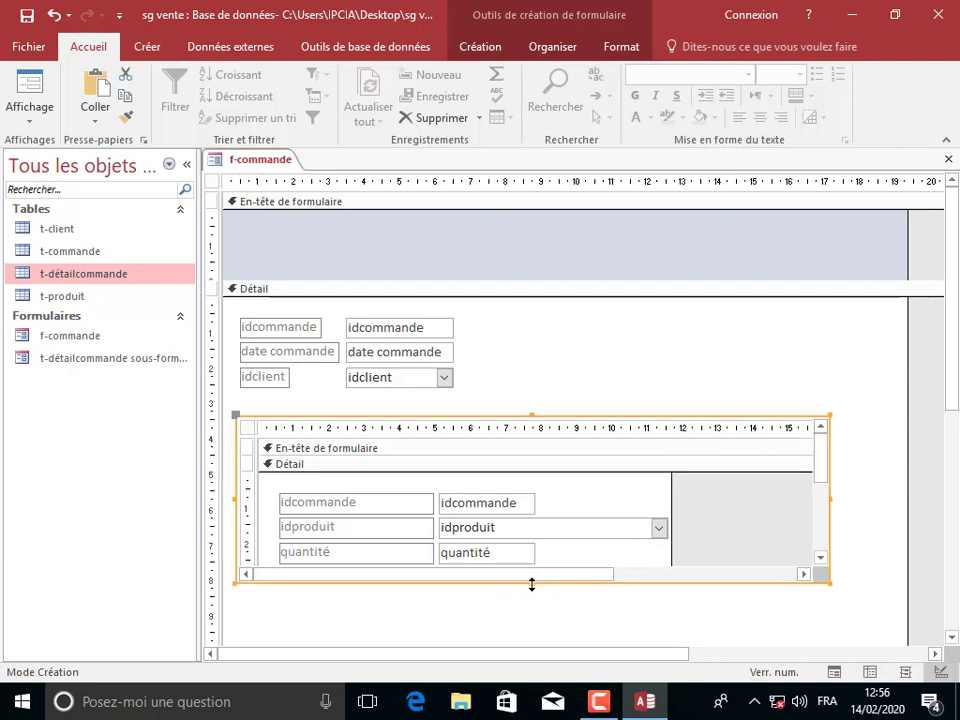
pyautogui.moveTo(533, 586); pyautogui.dragTo(538, 608)
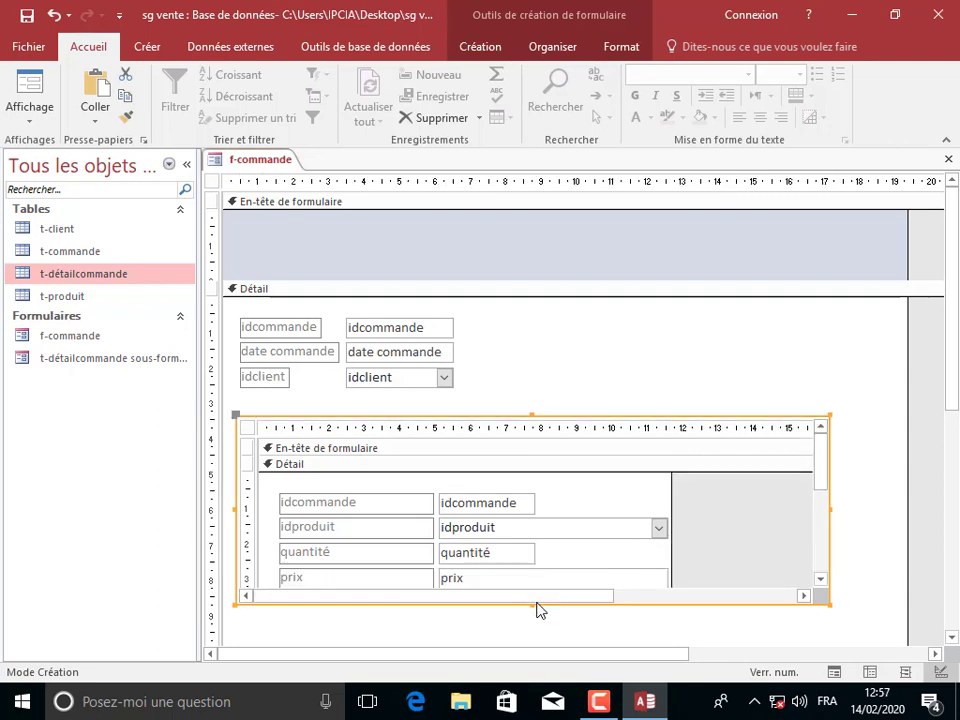
# Switch f-commande to form view and fill in a new order dated 12/02/2020 for the first listed client.
pyautogui.click(25, 85)
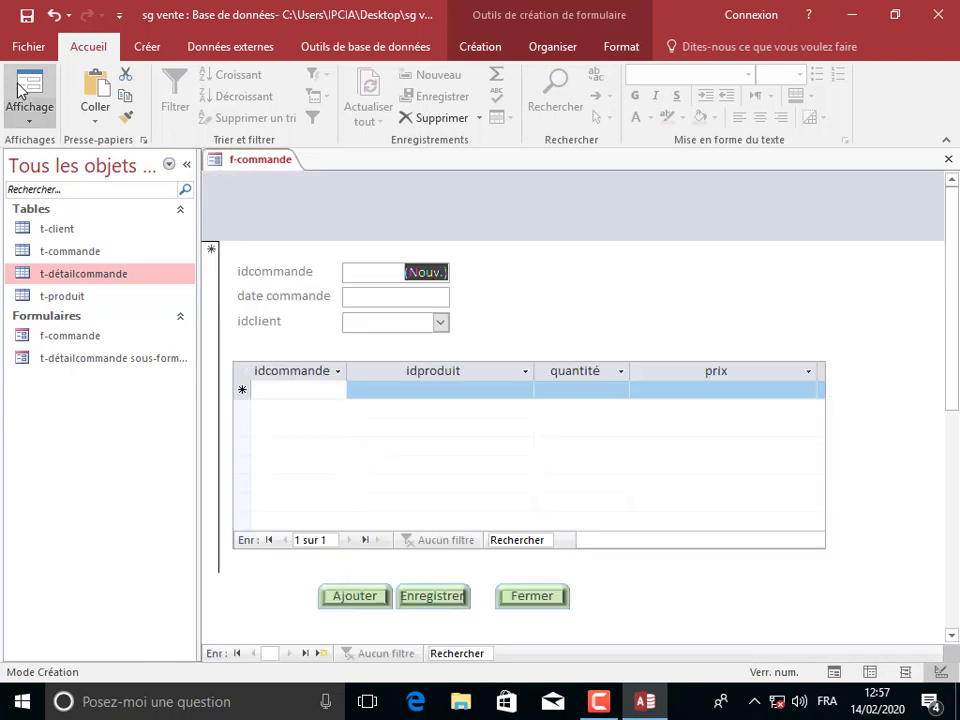
pyautogui.click(439, 296)
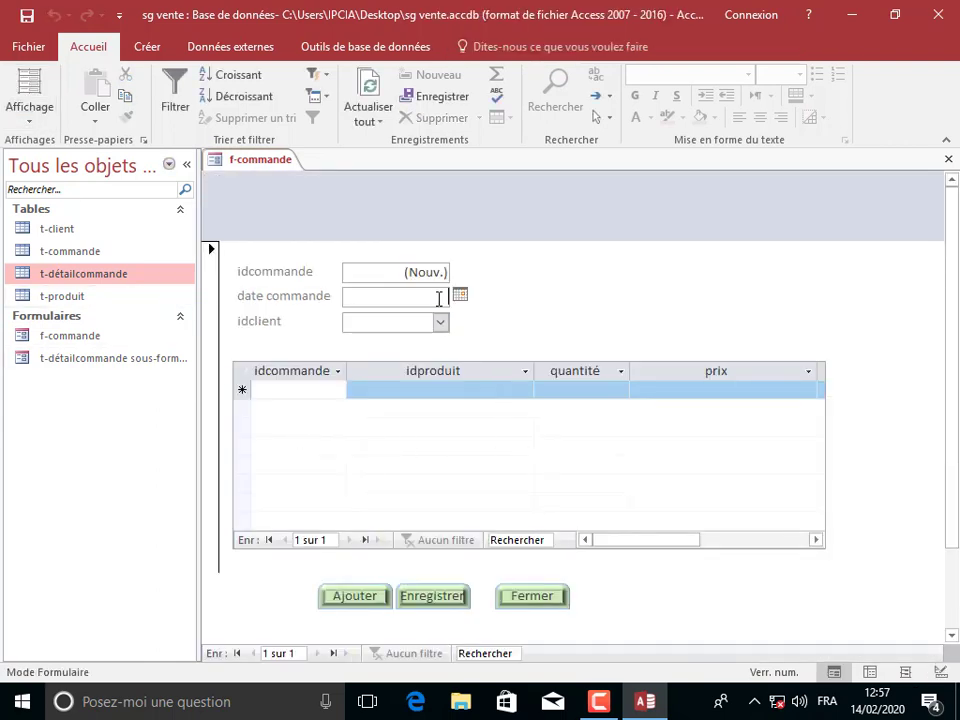
pyautogui.click(459, 297)
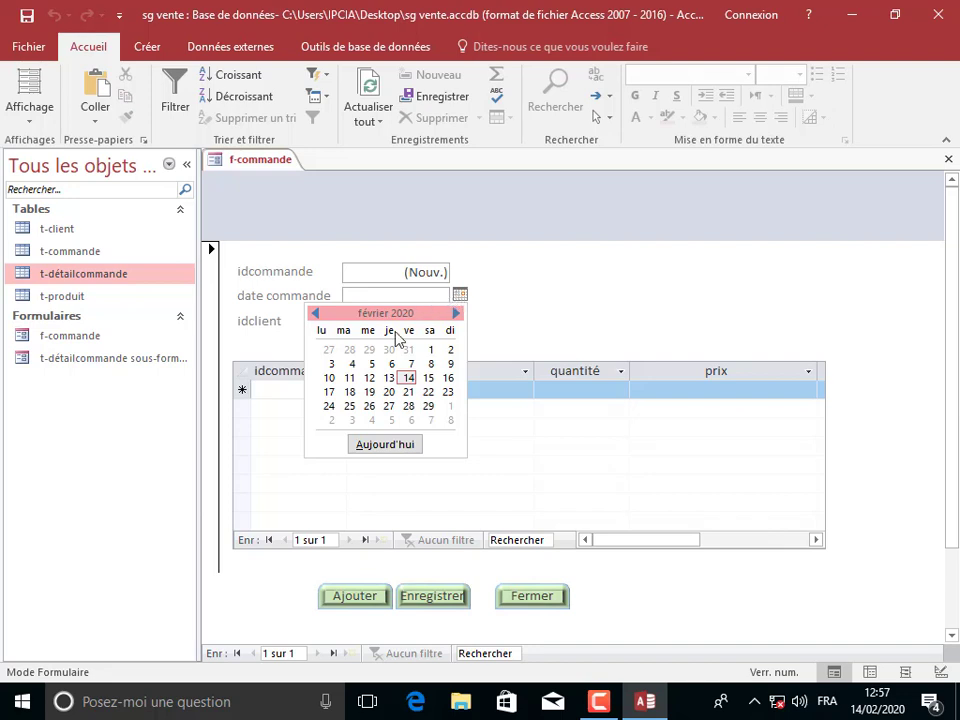
pyautogui.click(370, 380)
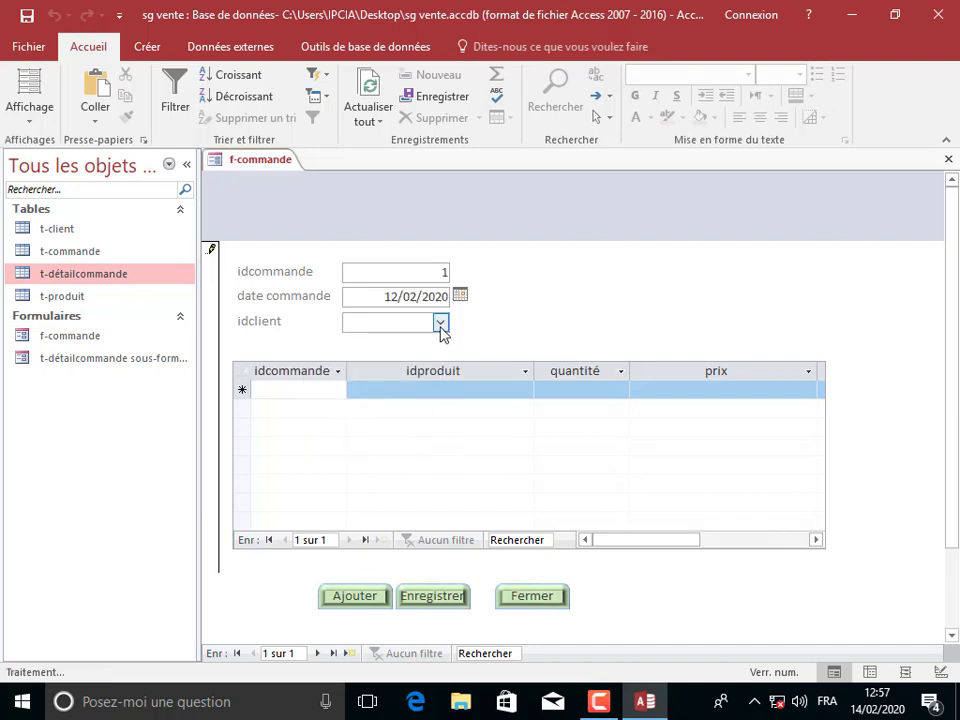
pyautogui.click(440, 323)
pyautogui.click(353, 345)
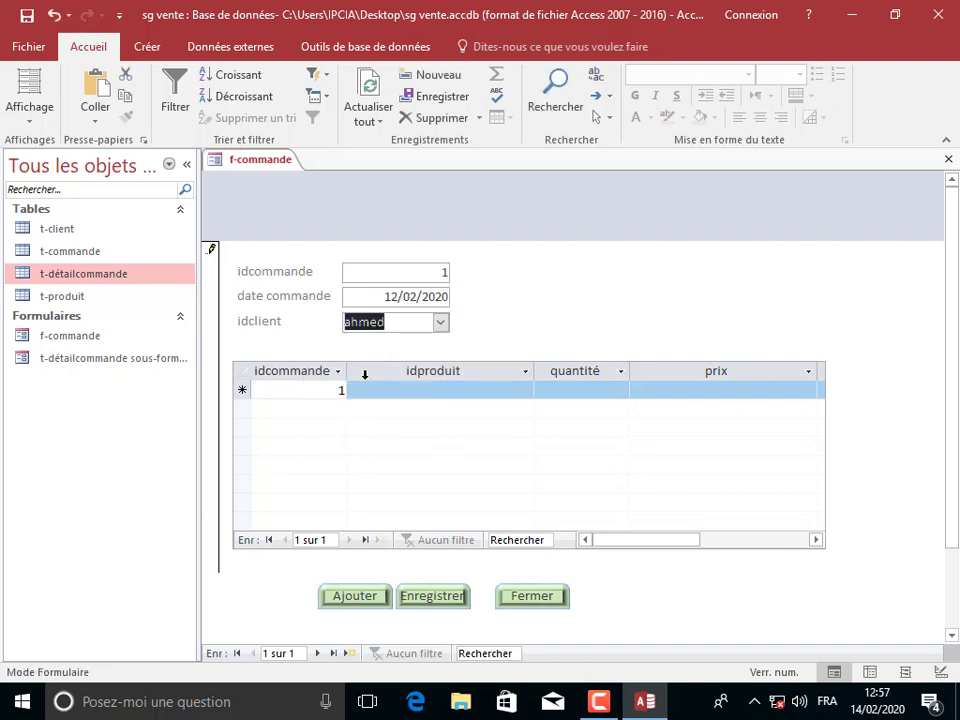
# Enter the first order line in the subform with product clavier, quantité 20 and prix 35.
pyautogui.click(369, 392)
pyautogui.click(522, 391)
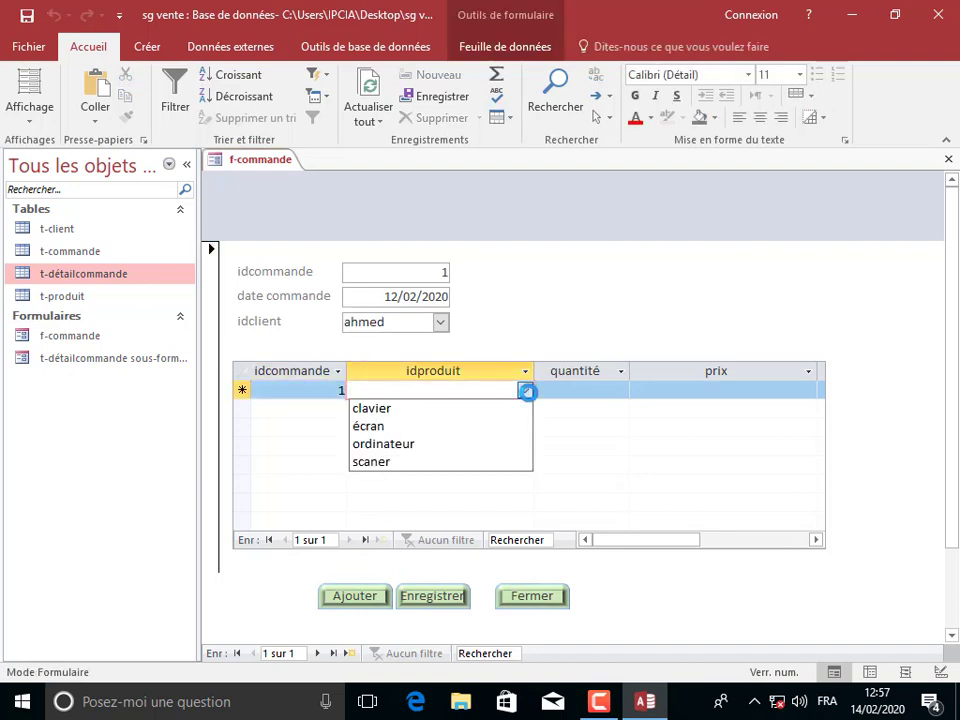
pyautogui.click(380, 409)
pyautogui.click(561, 392)
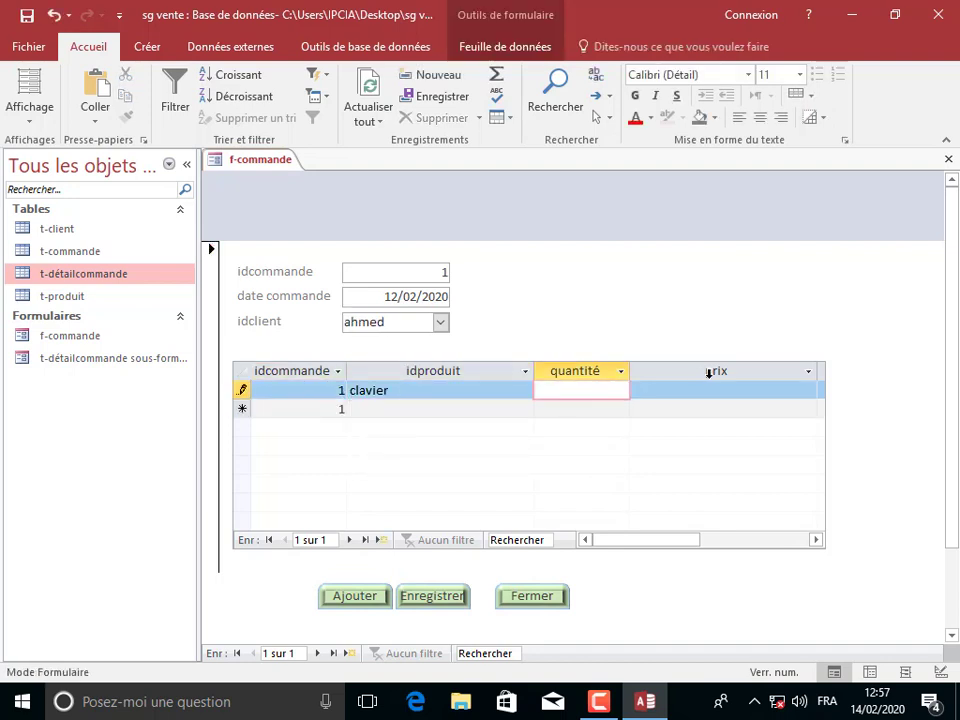
pyautogui.write('20')
pyautogui.press('Tab')
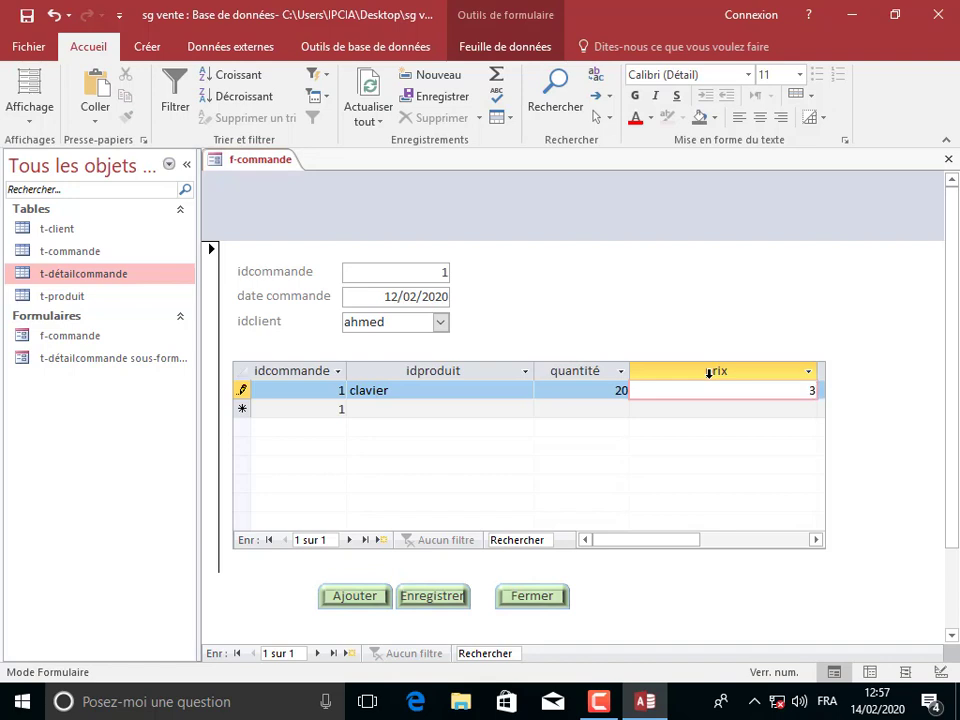
pyautogui.press('Tab')
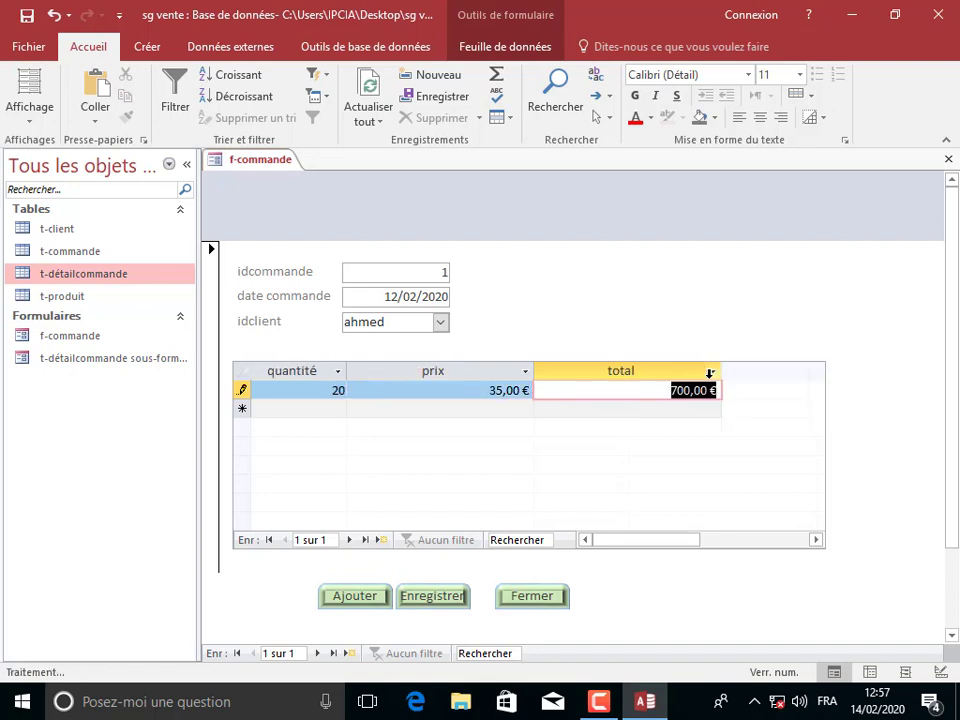
# Save the f-commande form and close it.
pyautogui.rightClick(275, 170)
pyautogui.click(310, 176)
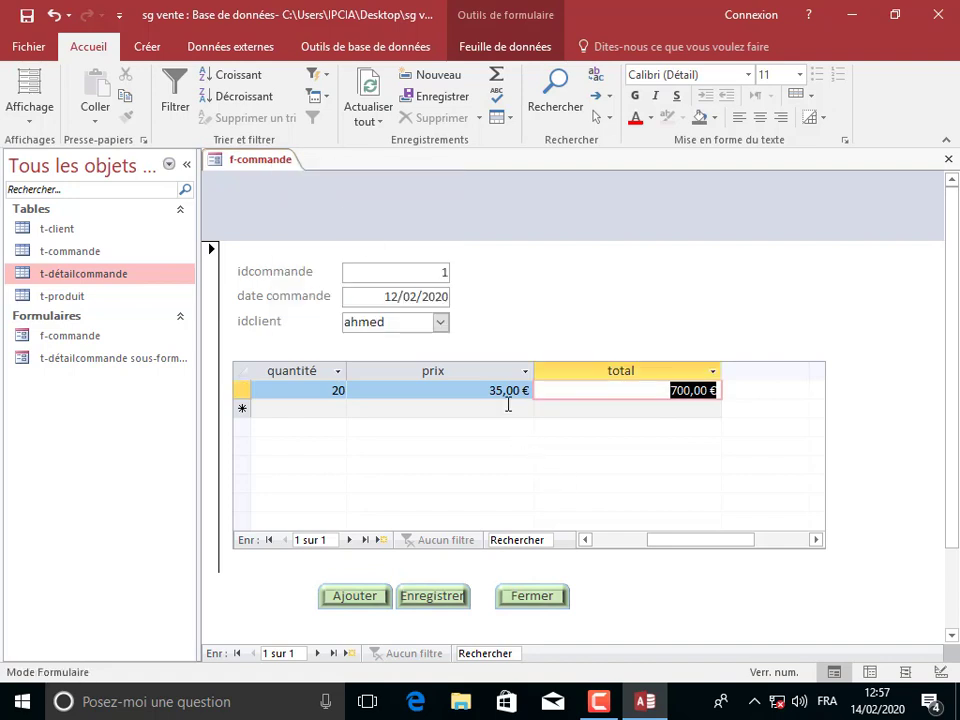
pyautogui.click(947, 159)
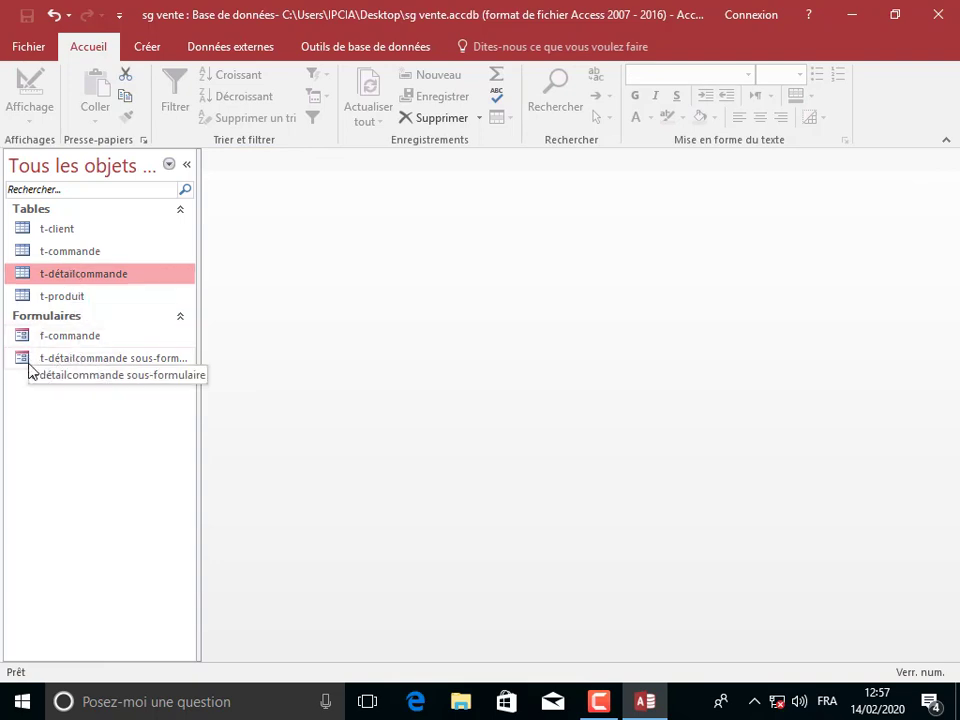
# In the design view of t-détailcommande sous-formulaire, set the Format property of the prix and total fields to Standard.
pyautogui.rightClick(76, 362)
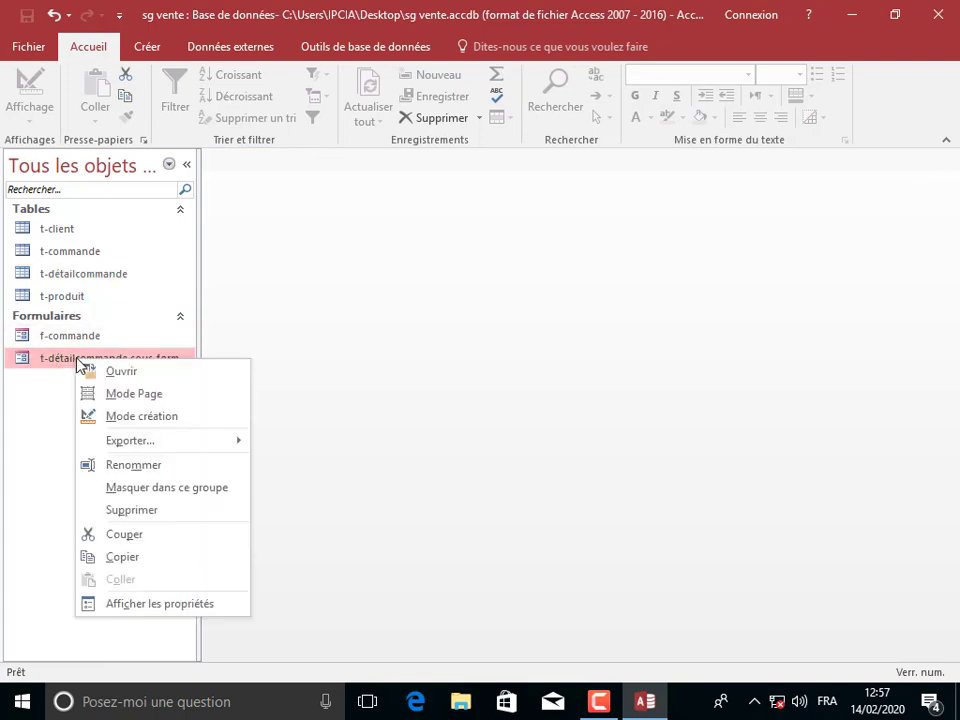
pyautogui.click(167, 418)
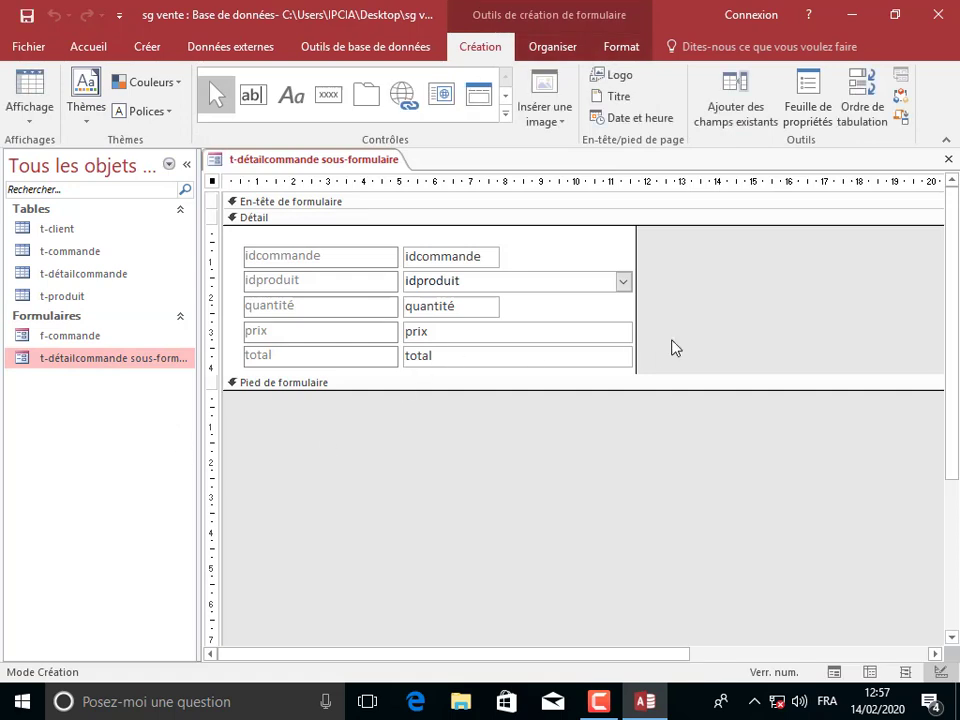
pyautogui.moveTo(660, 326); pyautogui.dragTo(598, 364)
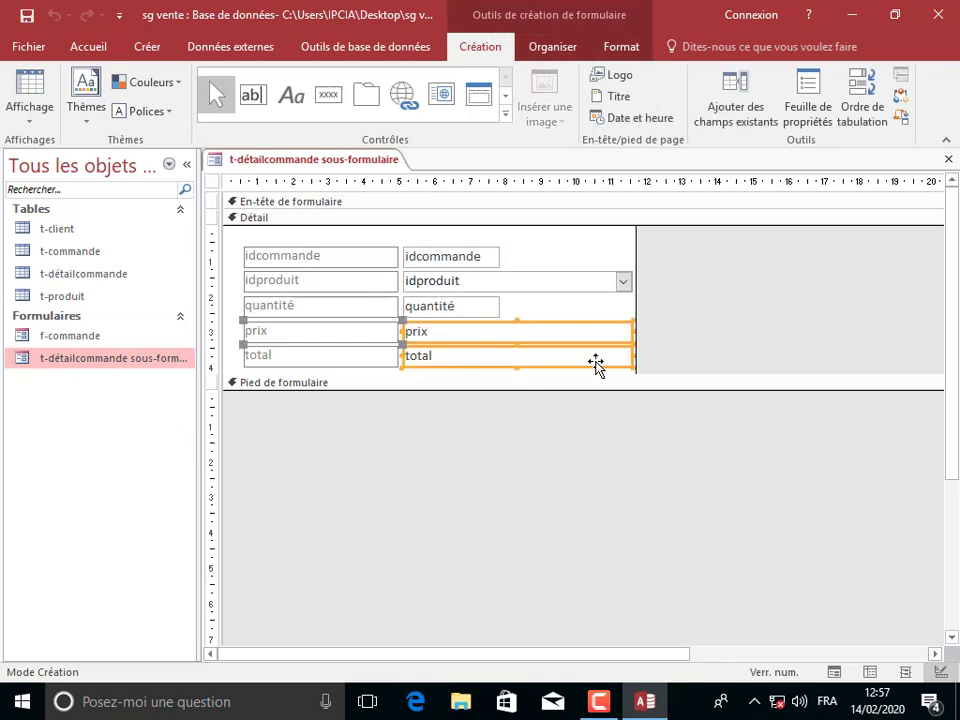
pyautogui.click(808, 112)
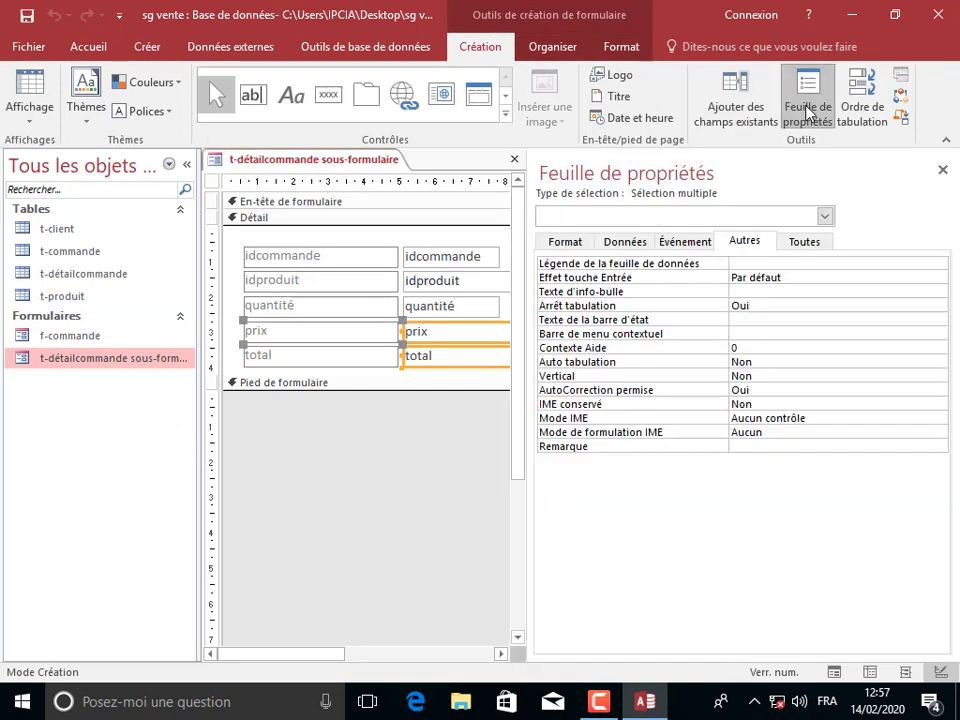
pyautogui.click(576, 246)
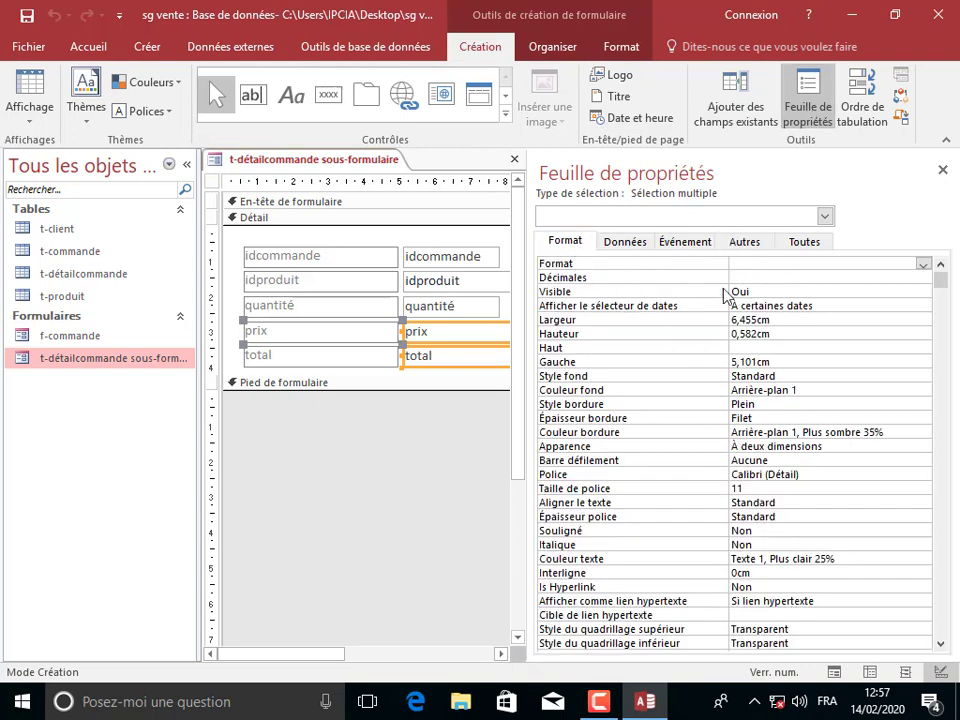
pyautogui.click(783, 265)
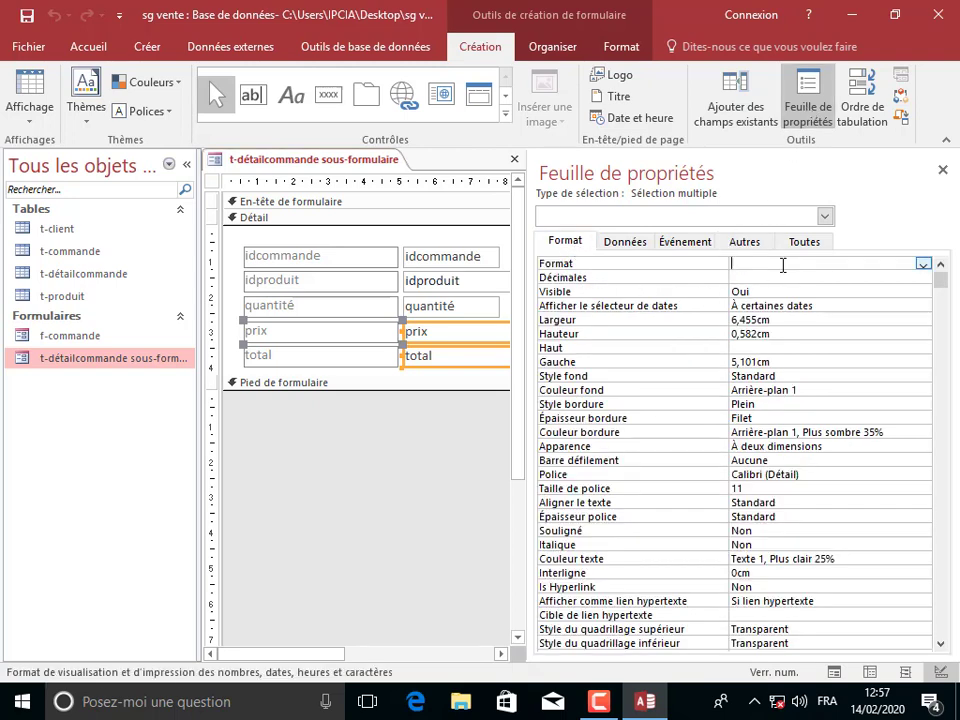
pyautogui.write('standard')
pyautogui.press('Return')
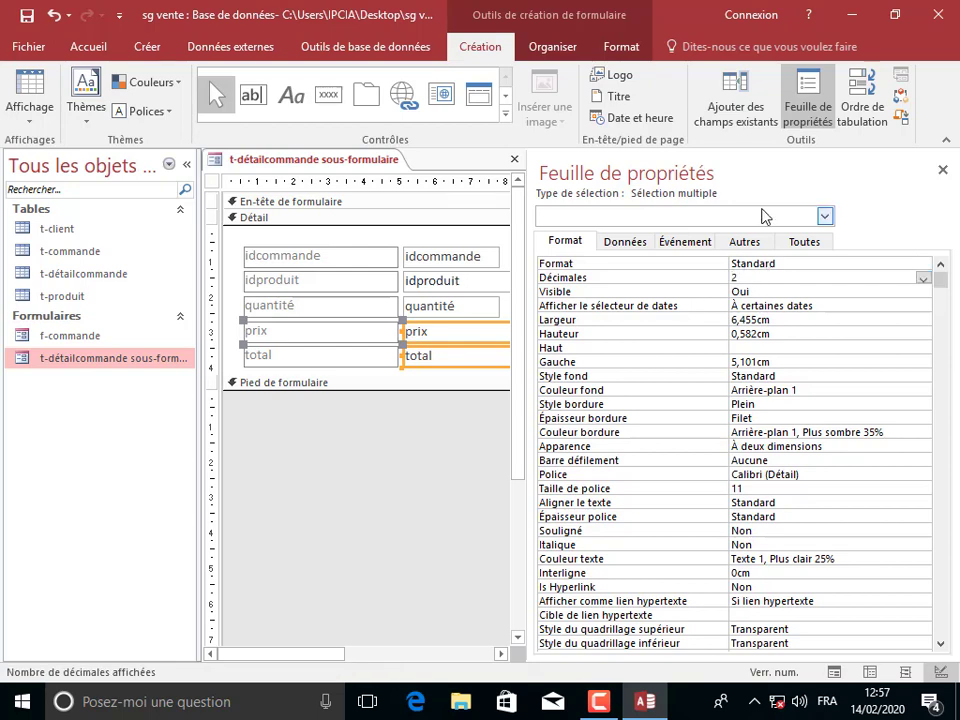
pyautogui.click(942, 170)
# Save the t-détailcommande sous-formulaire form and close it.
pyautogui.rightClick(273, 158)
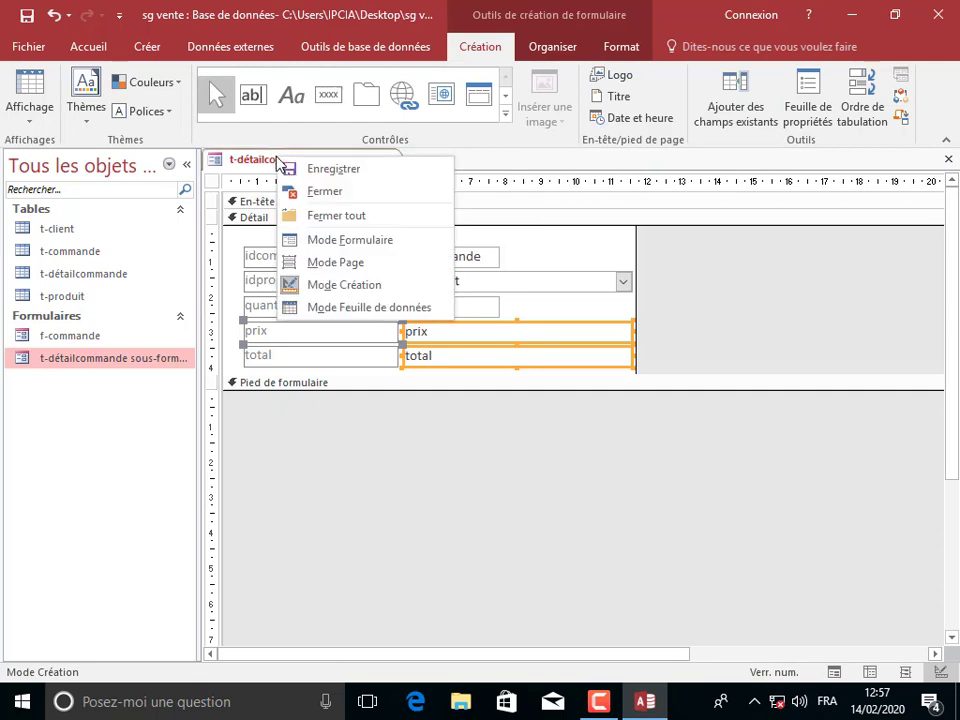
pyautogui.click(320, 169)
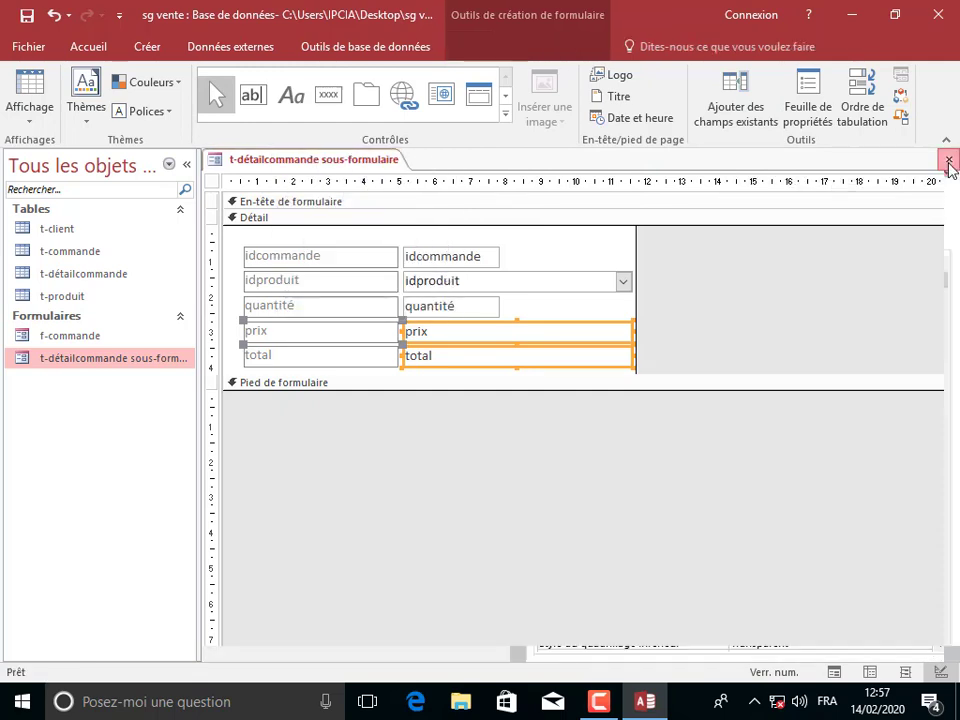
pyautogui.click(948, 160)
# Open the f-commande form and add a second order line with product écran, quantité 15 and prix 200.
pyautogui.click(72, 337)
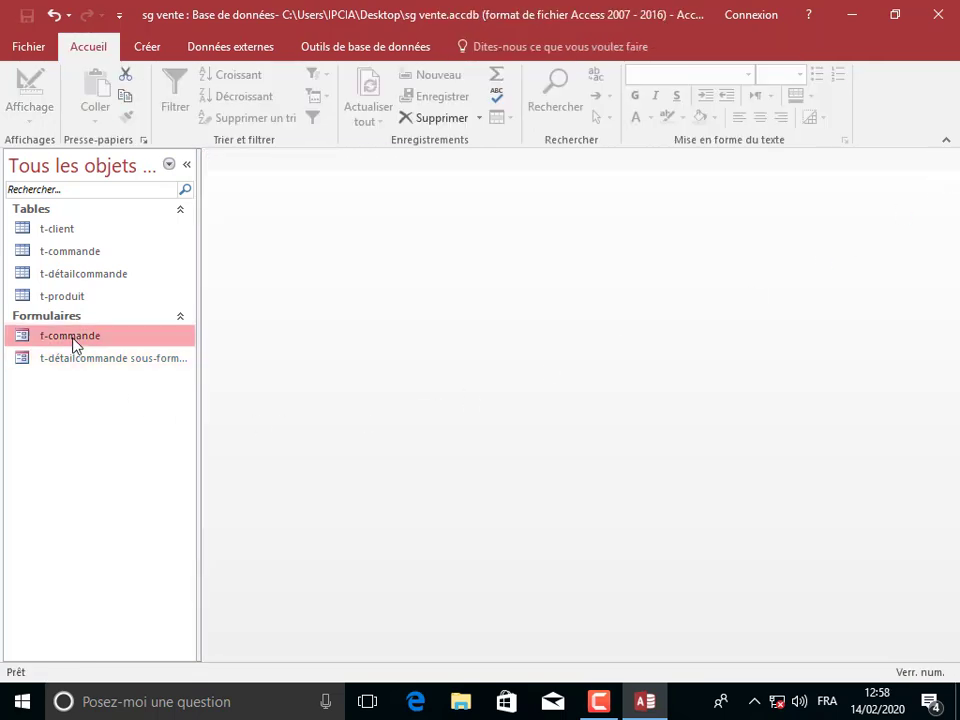
pyautogui.doubleClick(72, 337)
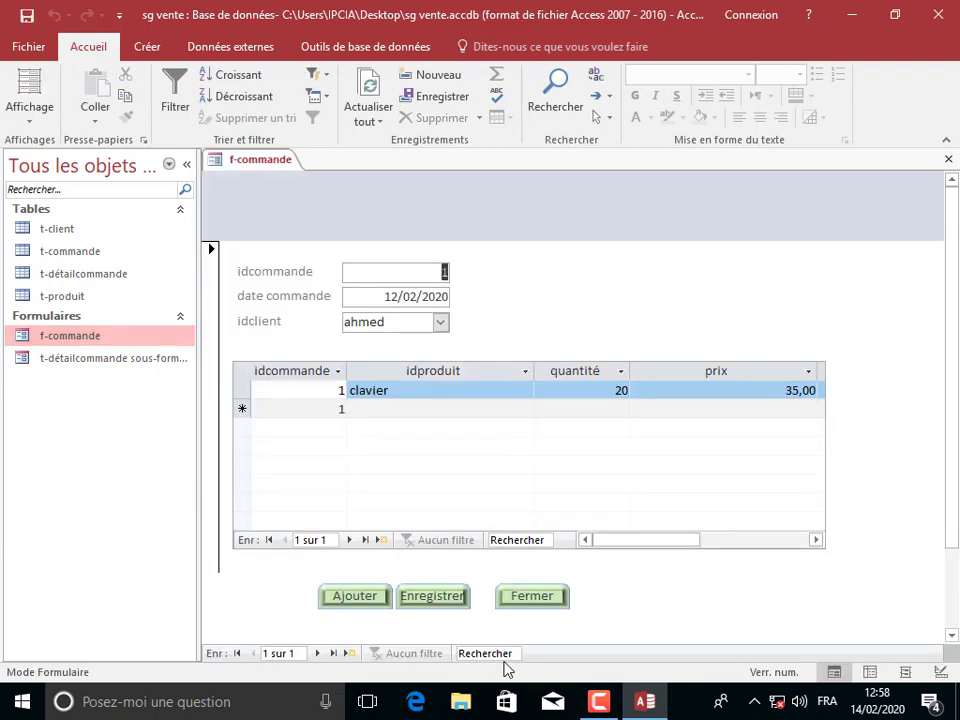
pyautogui.moveTo(623, 541); pyautogui.dragTo(574, 534)
pyautogui.click(410, 408)
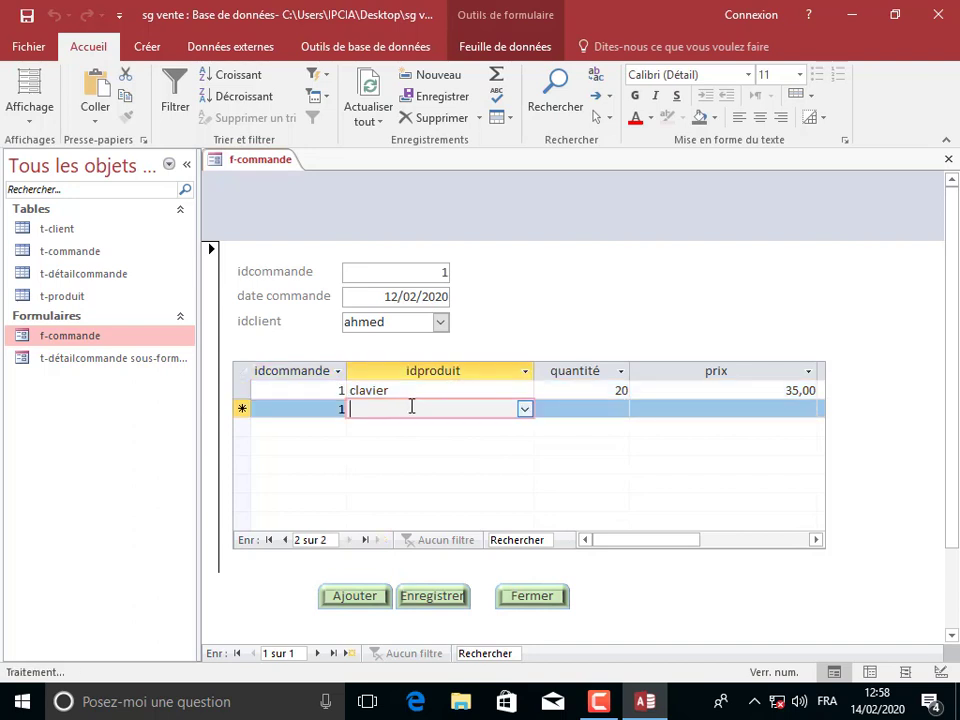
pyautogui.click(525, 409)
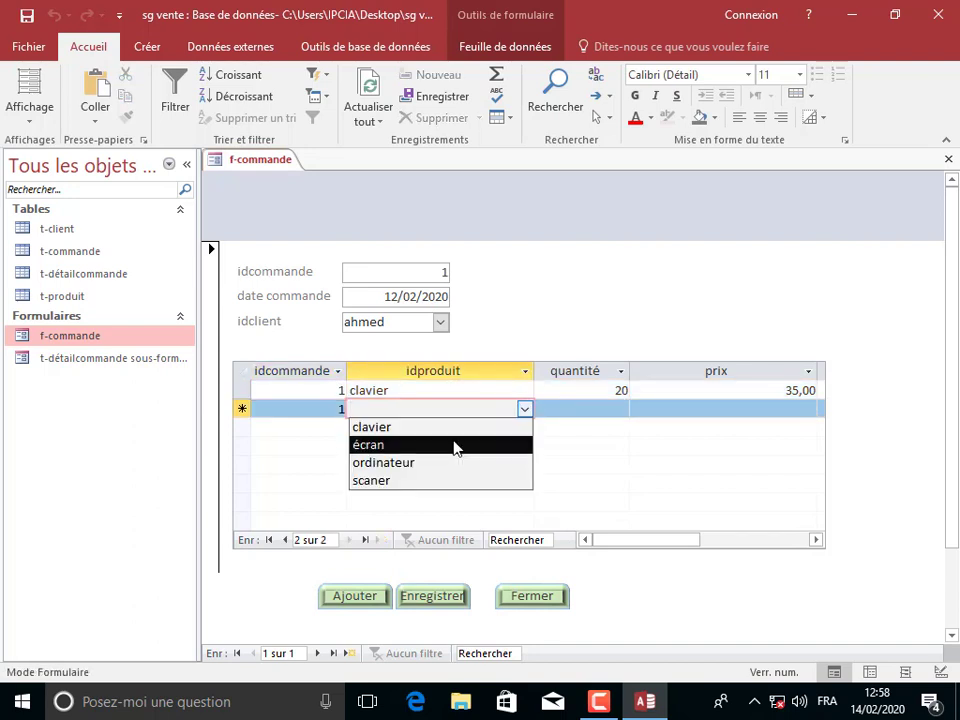
pyautogui.click(454, 446)
pyautogui.click(575, 410)
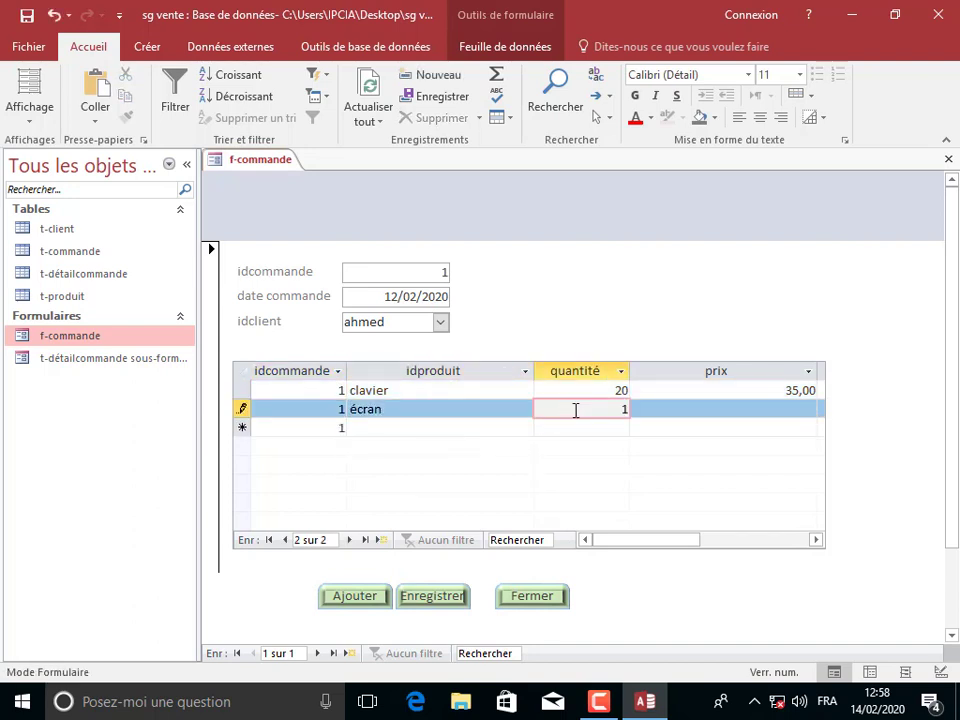
pyautogui.press('Tab')
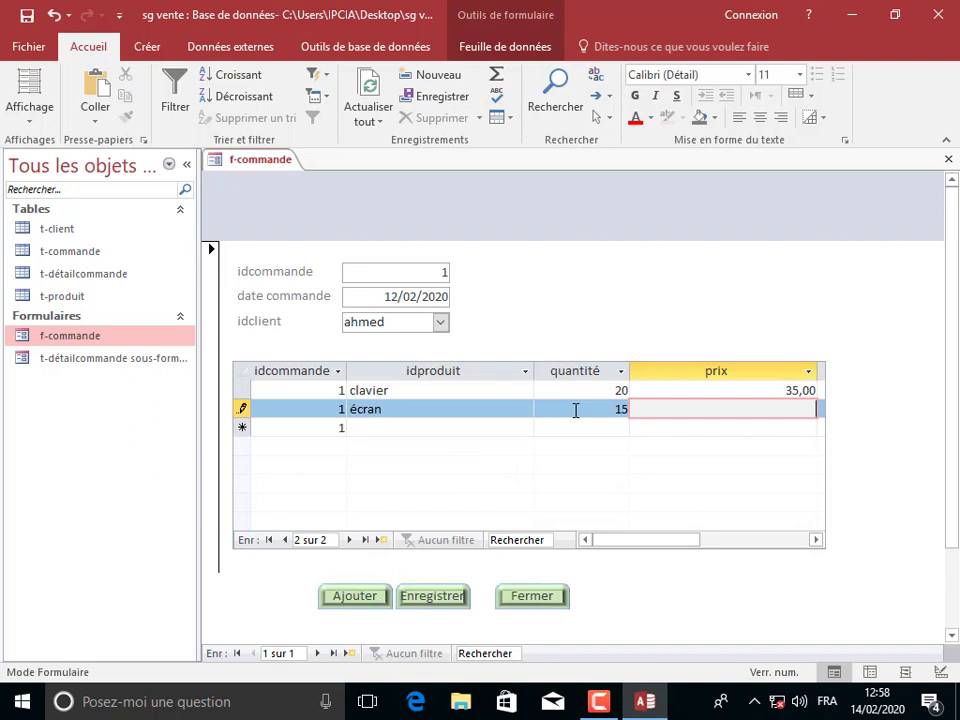
pyautogui.press('Tab')
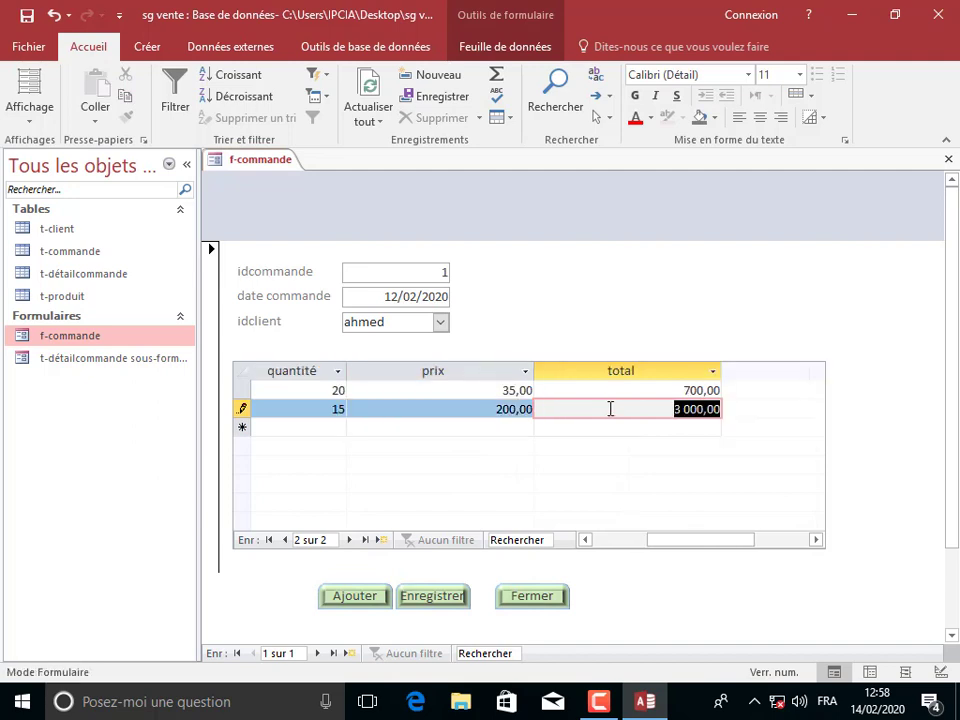
# Save the f-commande form with the new order line and close it.
pyautogui.rightClick(238, 163)
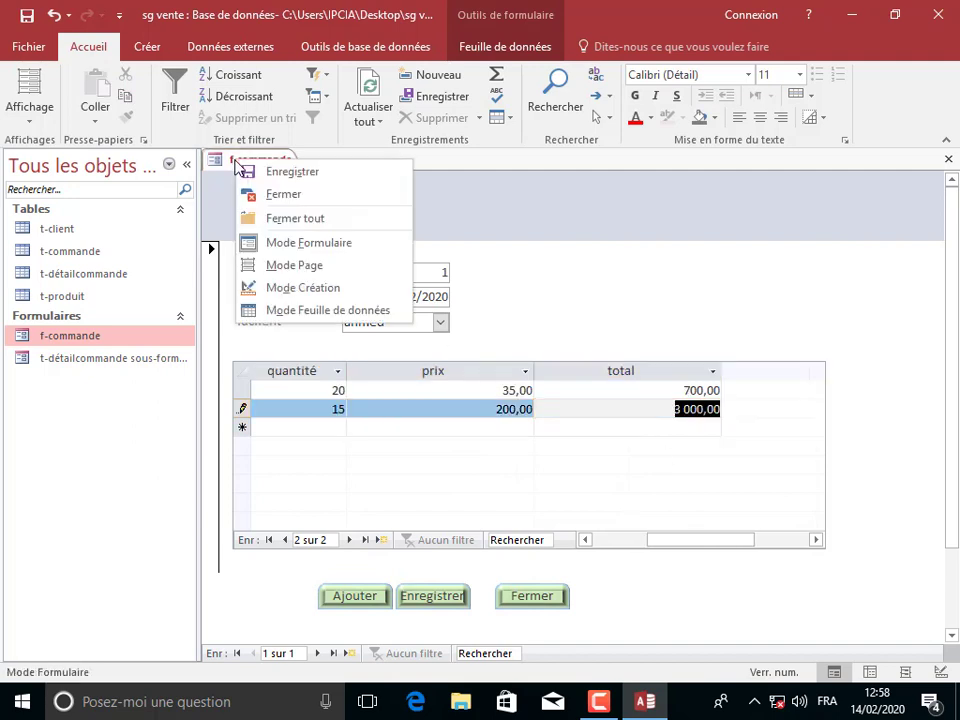
pyautogui.click(290, 172)
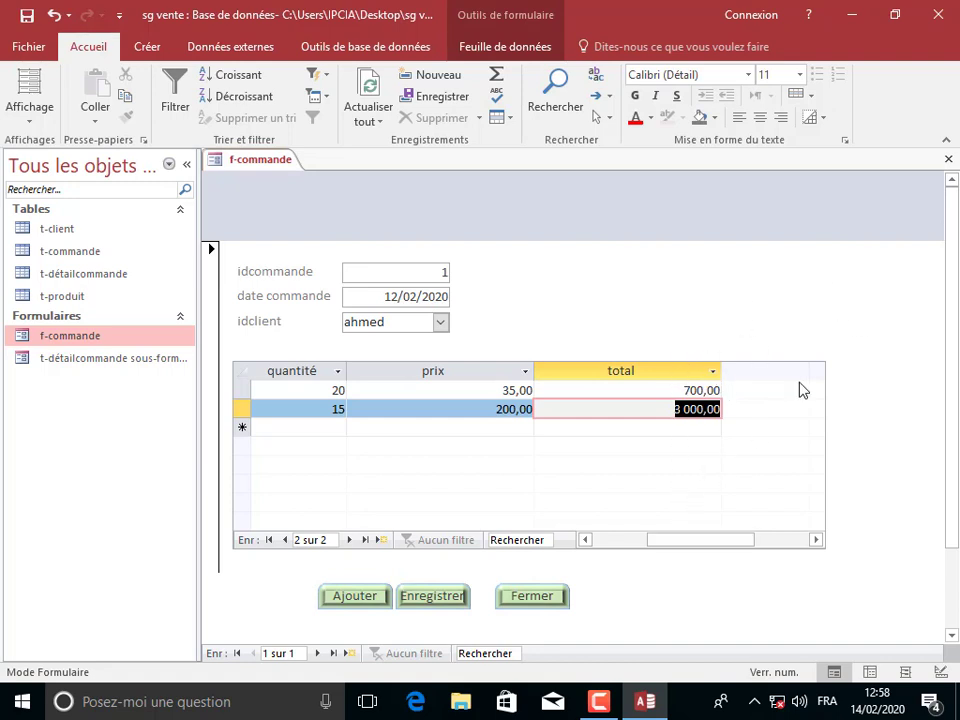
pyautogui.click(949, 162)
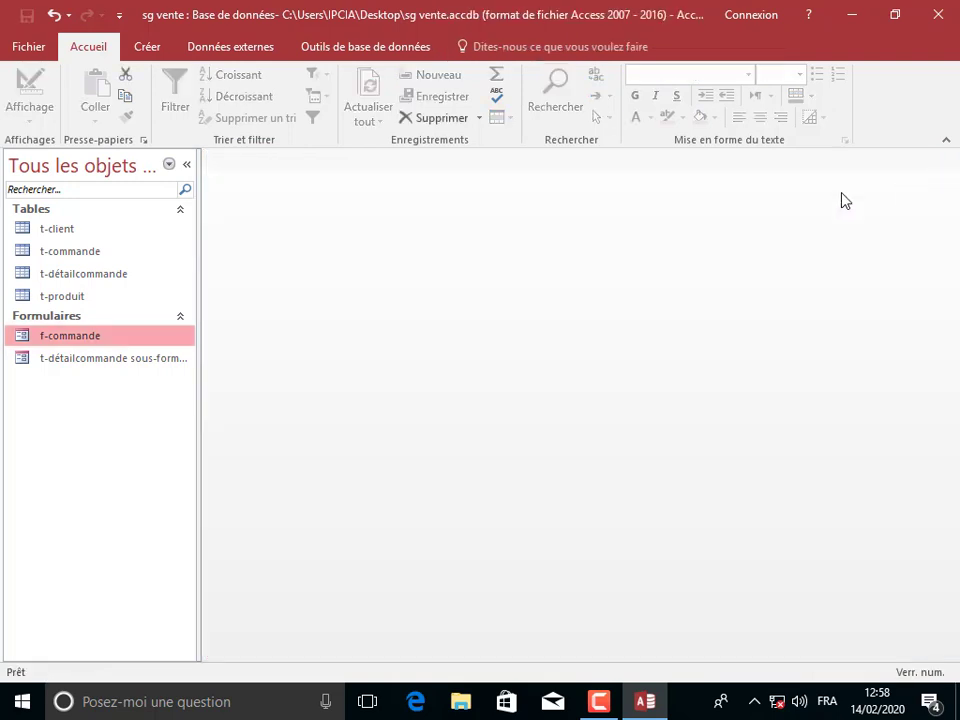
# Open t-détailcommande sous-formulaire in design view and expand its form footer to about 2.5 cm high.
pyautogui.rightClick(102, 364)
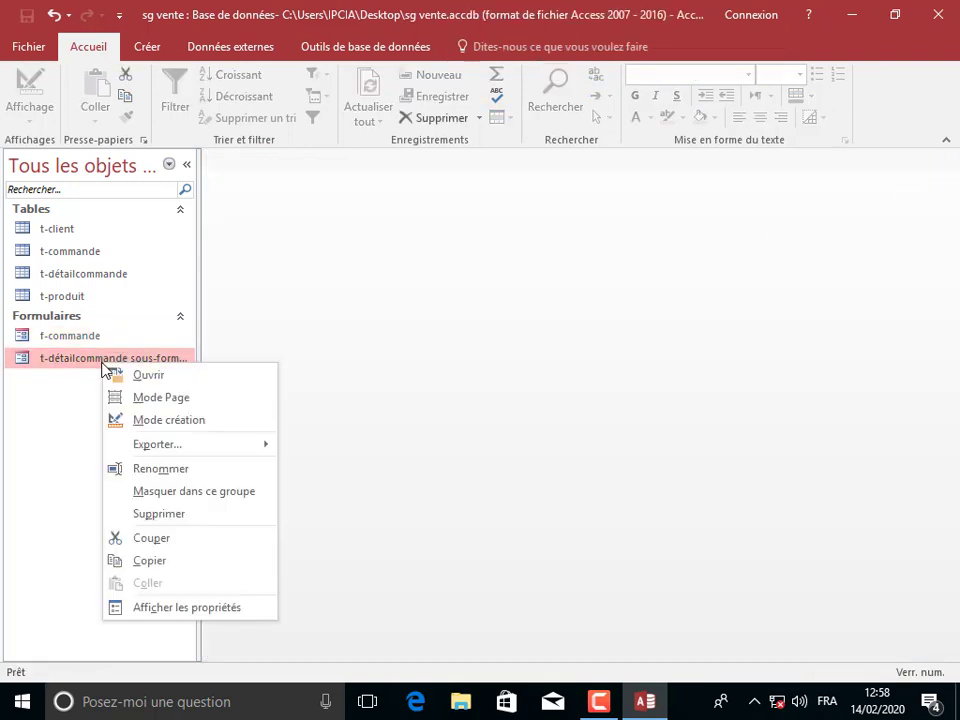
pyautogui.click(156, 421)
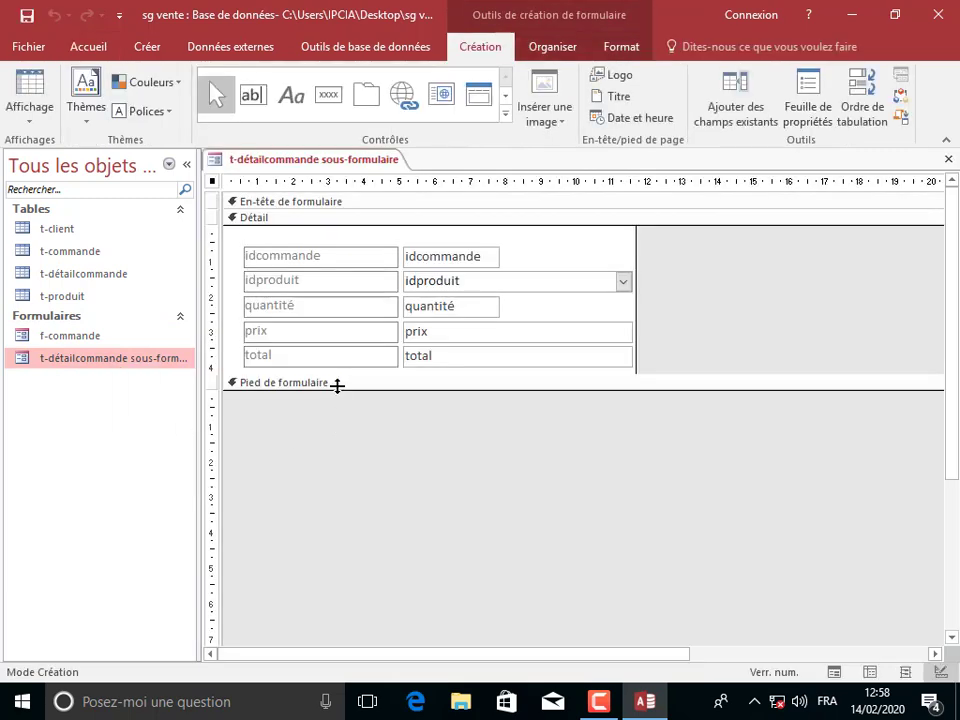
pyautogui.moveTo(337, 389); pyautogui.dragTo(347, 482)
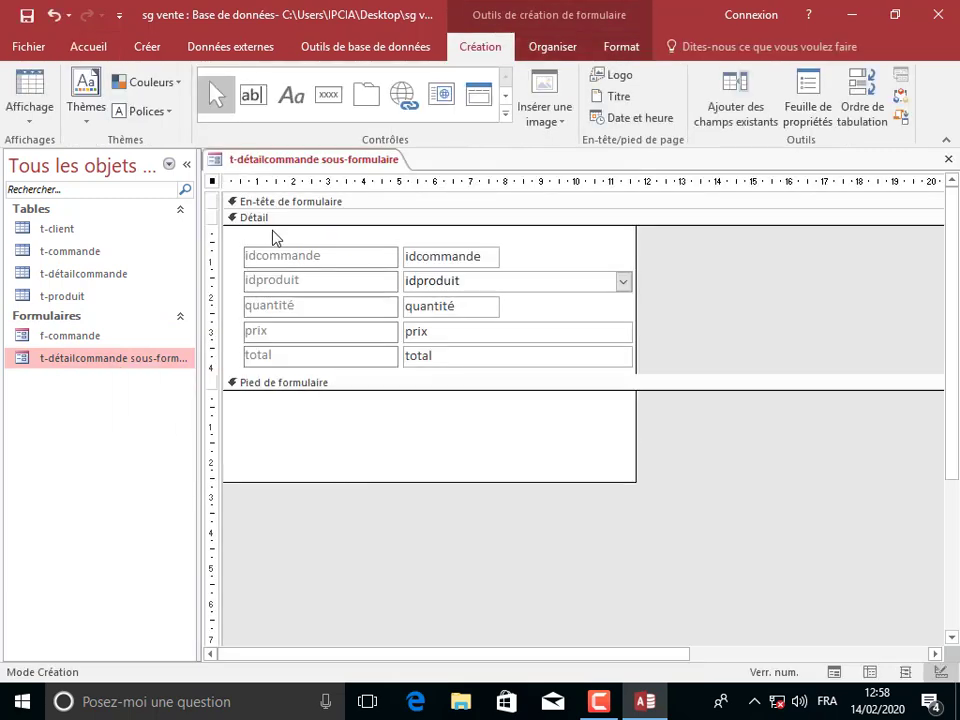
# Add a text box about 4.7 by 1 cm in the form footer with the expression =Somme([total]).
pyautogui.click(248, 104)
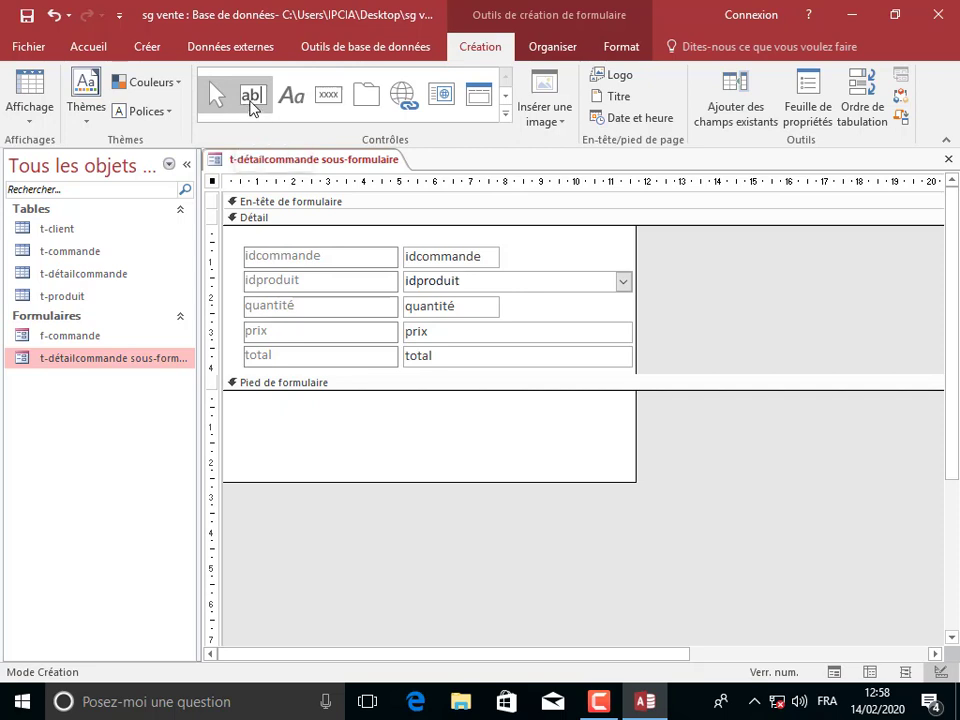
pyautogui.moveTo(407, 404); pyautogui.dragTo(574, 441)
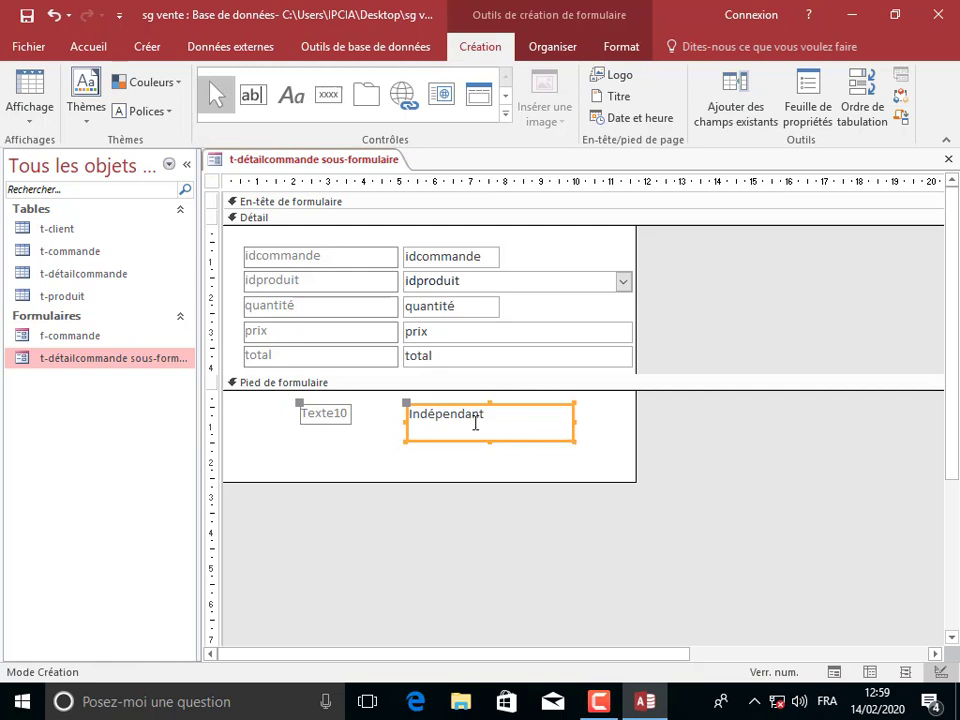
pyautogui.click(475, 424)
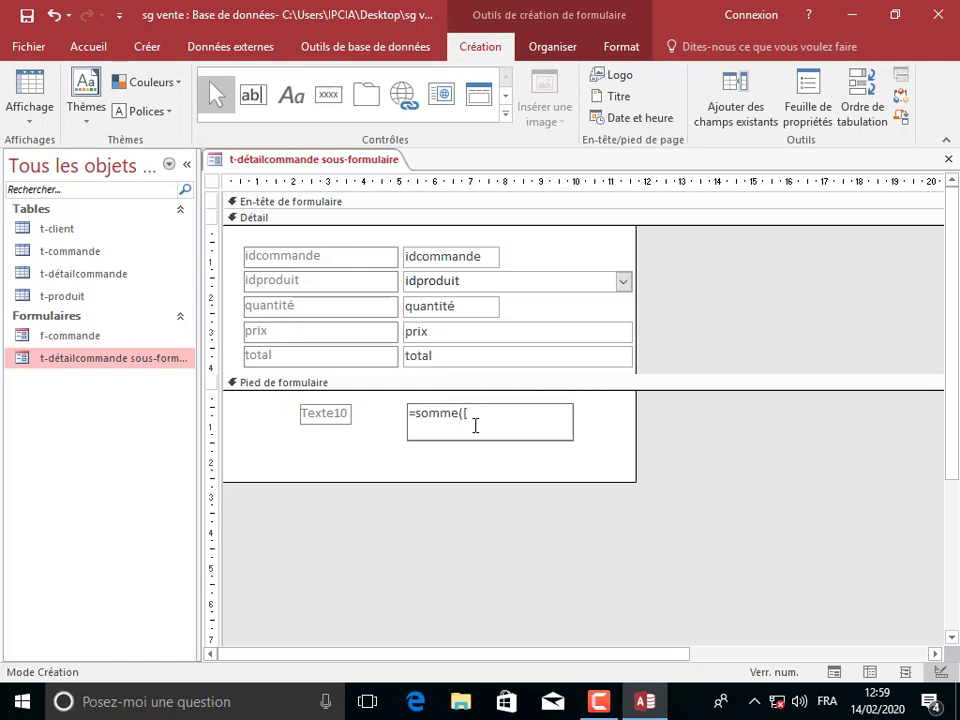
pyautogui.write('=somme([total')
pyautogui.click(604, 437)
# Set the Nom property of the footer's sum text box to ttotalll.
pyautogui.click(534, 429)
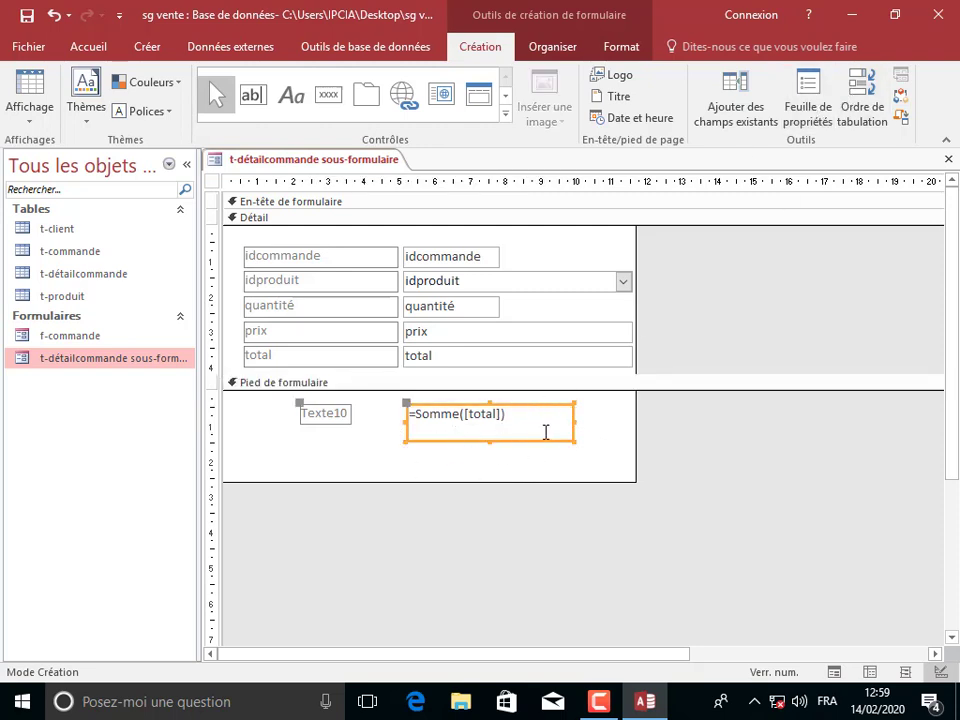
pyautogui.click(821, 106)
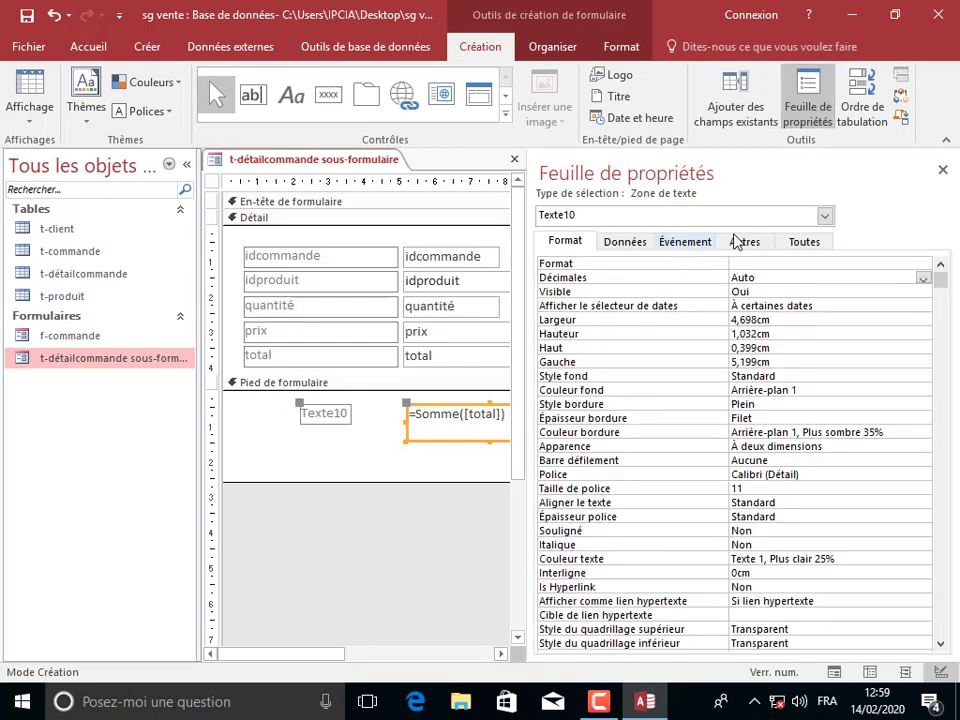
pyautogui.click(742, 241)
pyautogui.click(696, 263)
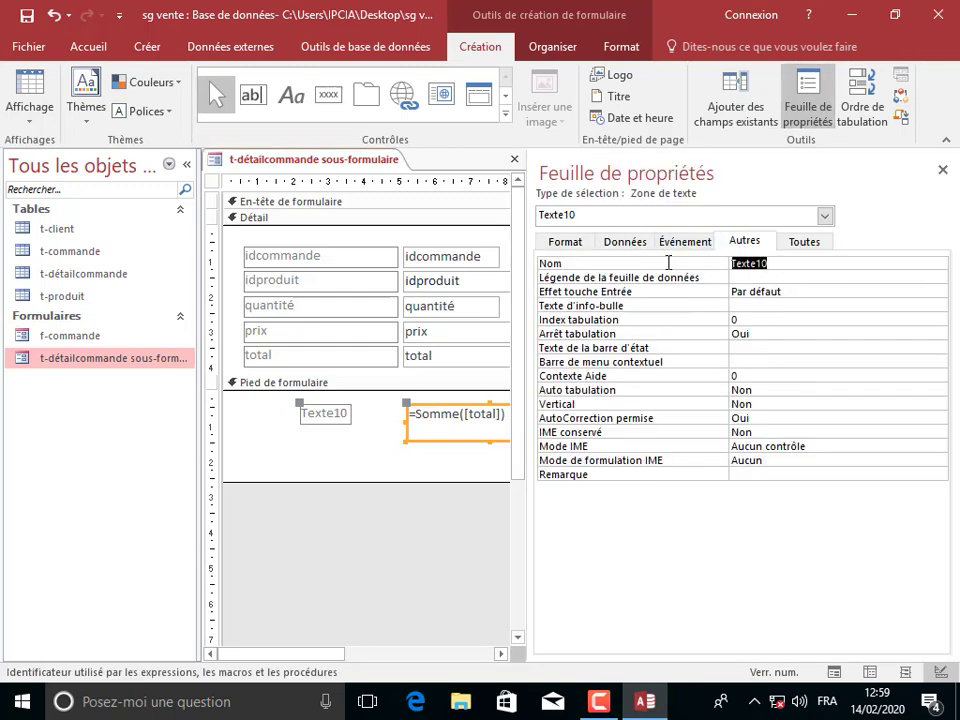
pyautogui.write('ttotall')
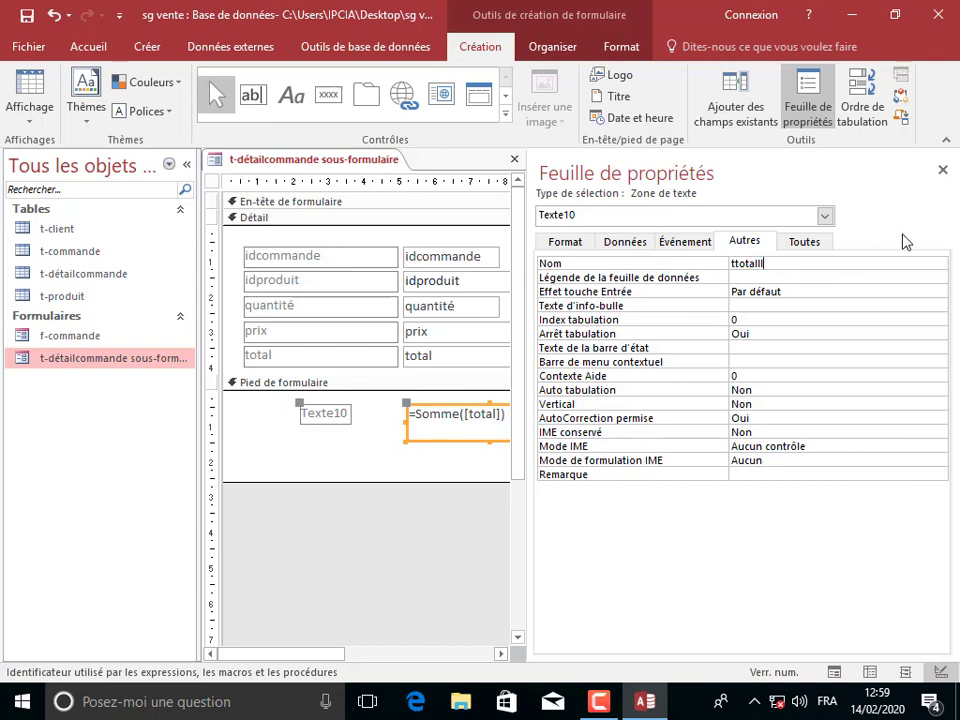
pyautogui.click(941, 172)
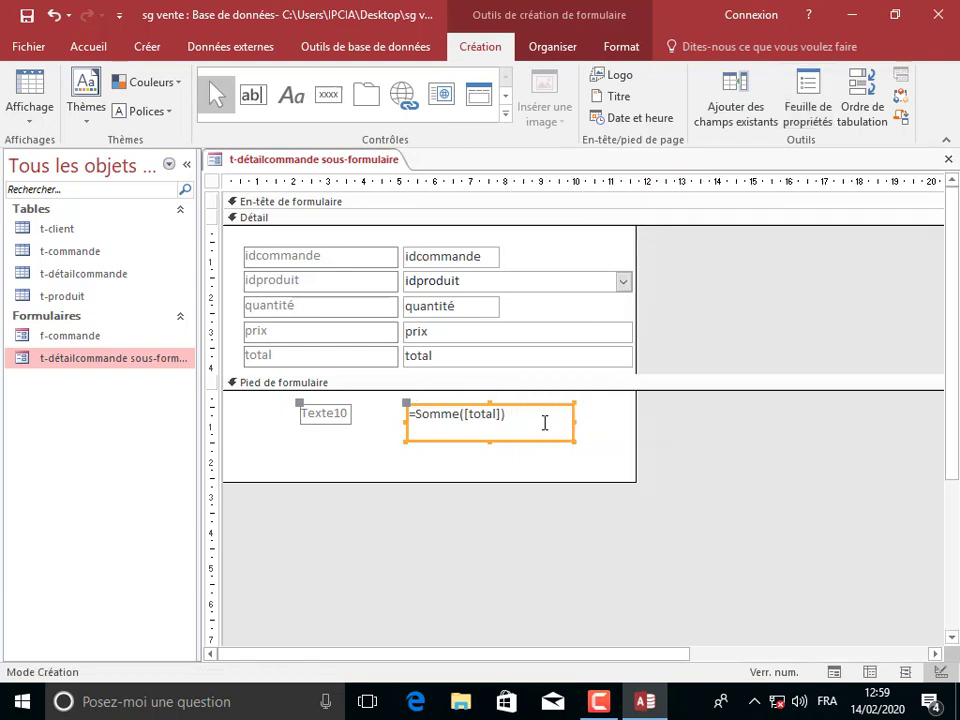
# Save t-détailcommande sous-formulaire with its new footer total and close it.
pyautogui.rightClick(279, 160)
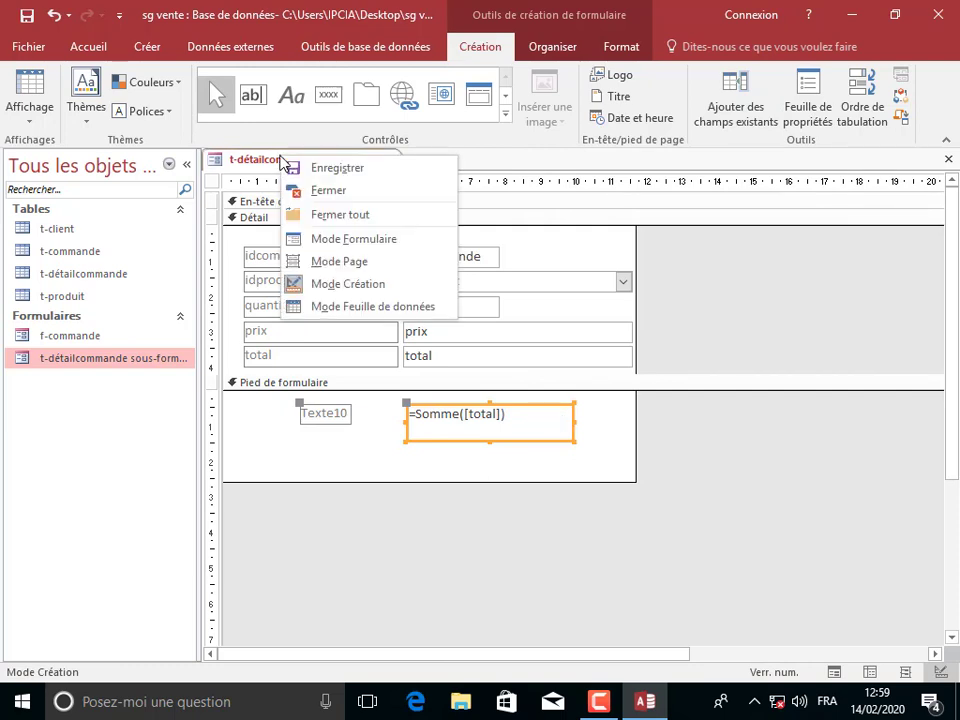
pyautogui.click(310, 166)
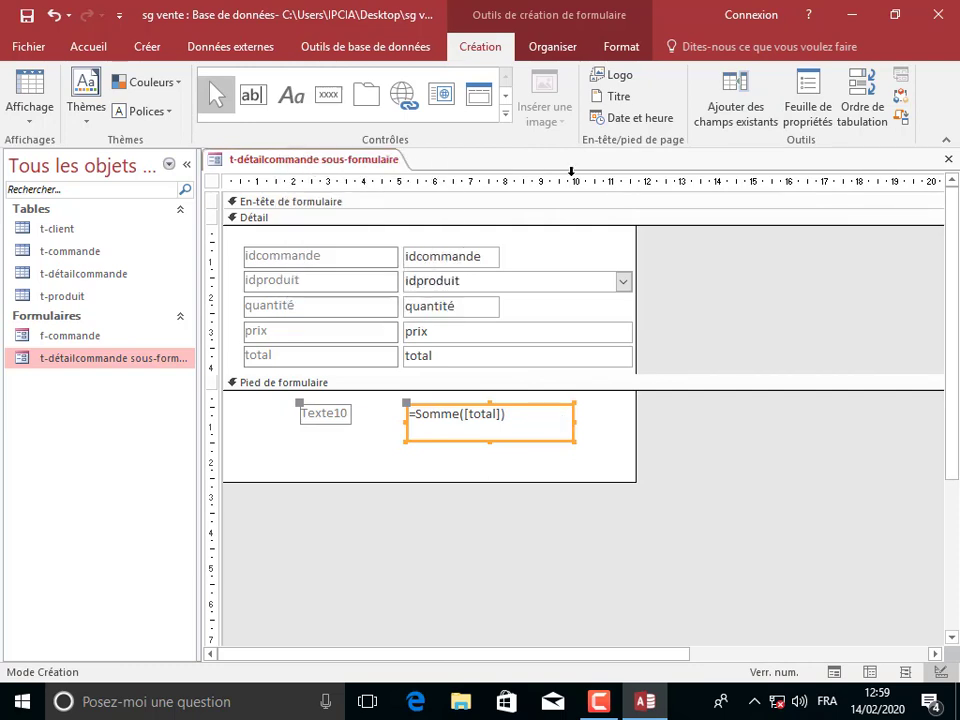
pyautogui.click(949, 161)
# Open f-commande in design view and add a text box about 5.2 by 1 cm above the subform's right side.
pyautogui.rightClick(98, 338)
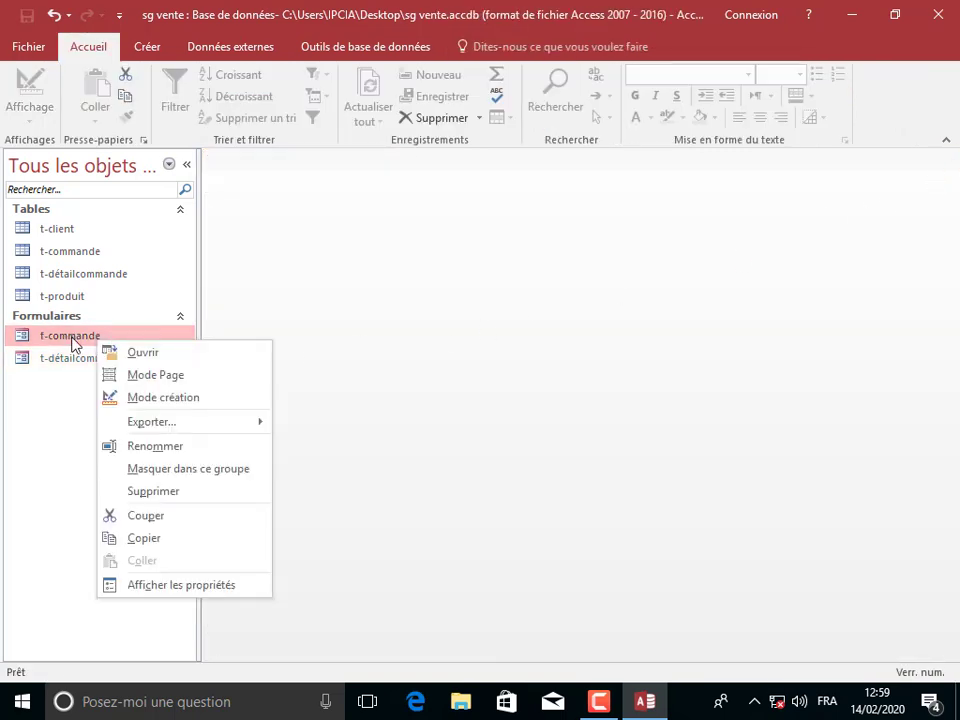
pyautogui.click(195, 400)
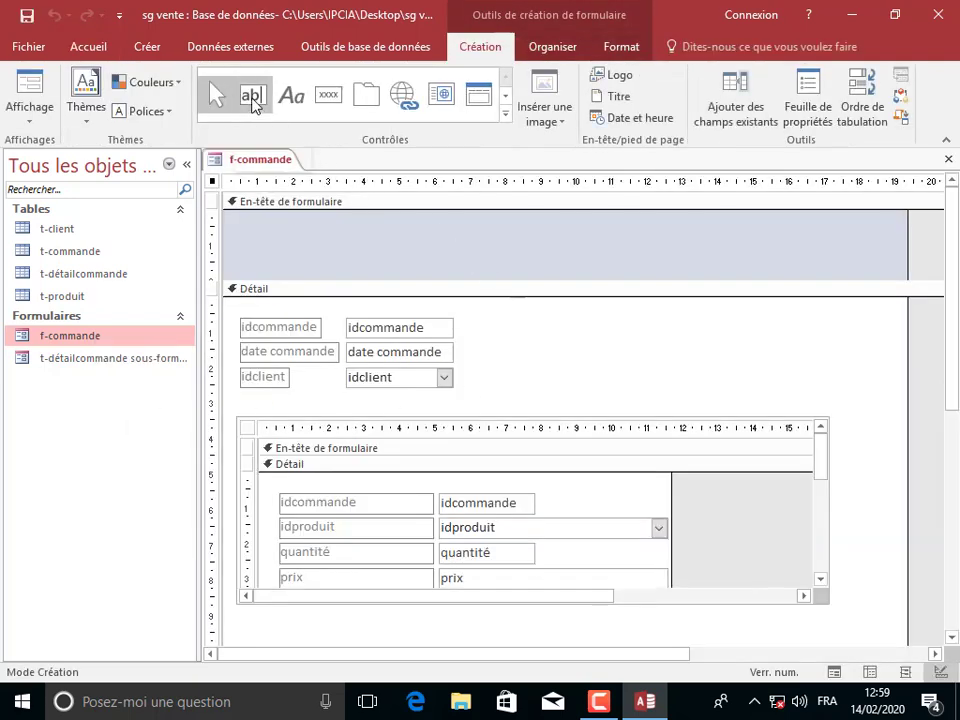
pyautogui.click(253, 101)
pyautogui.moveTo(665, 303); pyautogui.dragTo(851, 340)
# Change the caption of the new text box's label to total HT.
pyautogui.click(599, 320)
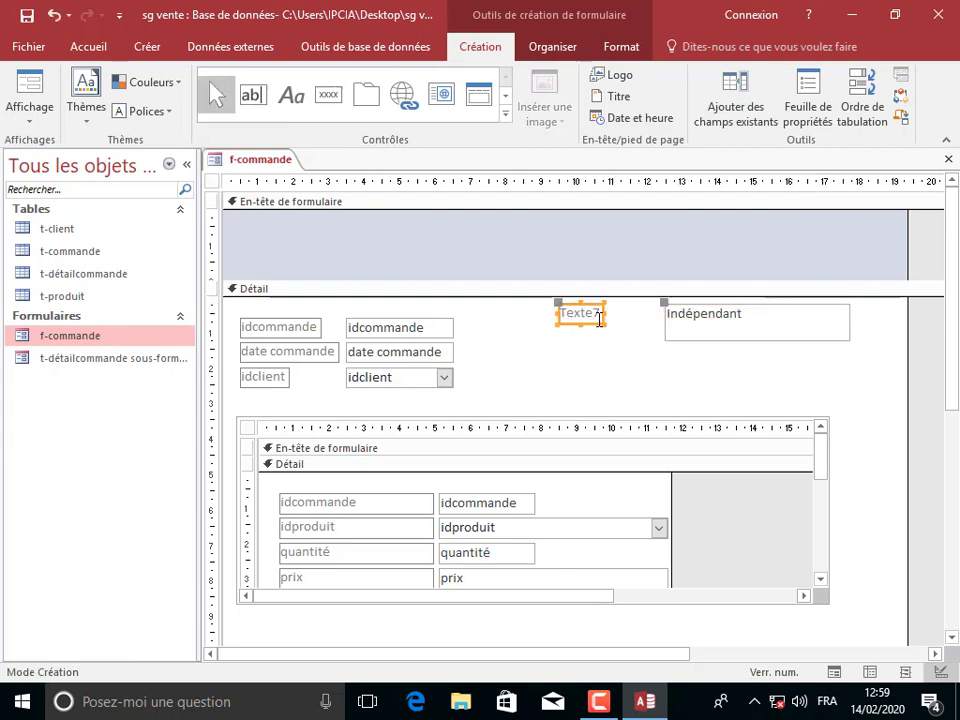
pyautogui.moveTo(599, 314); pyautogui.dragTo(525, 313)
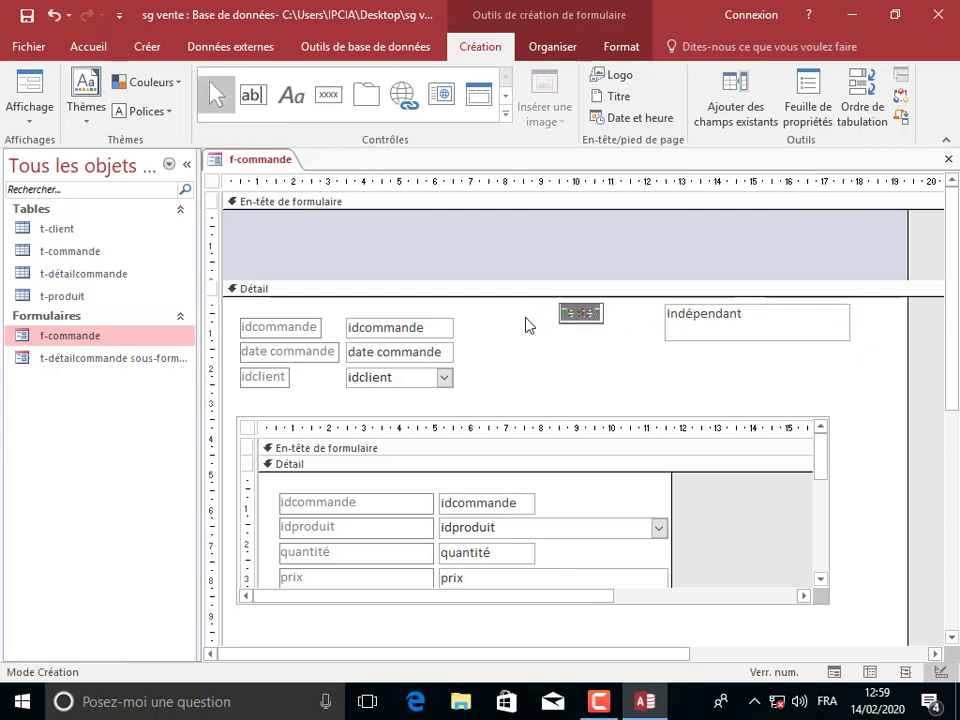
pyautogui.write('t')
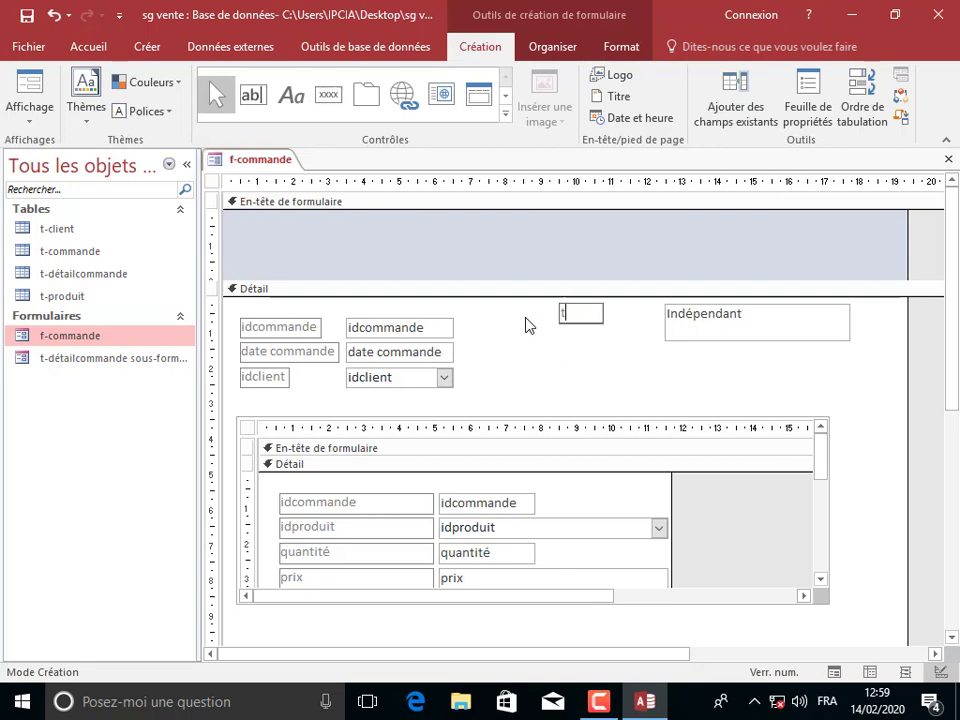
pyautogui.write('otal HT')
# Build the total HT text box's control source as the subform reference [t-détailcommande sous-formulaire].Formulaire![ttotalll].
pyautogui.click(716, 329)
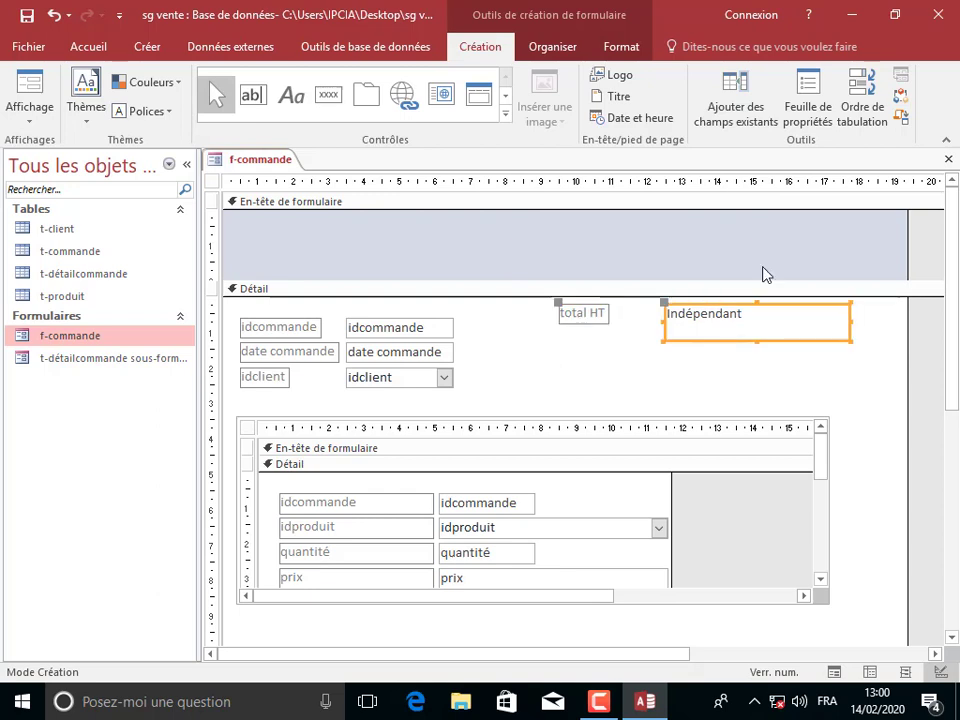
pyautogui.click(808, 120)
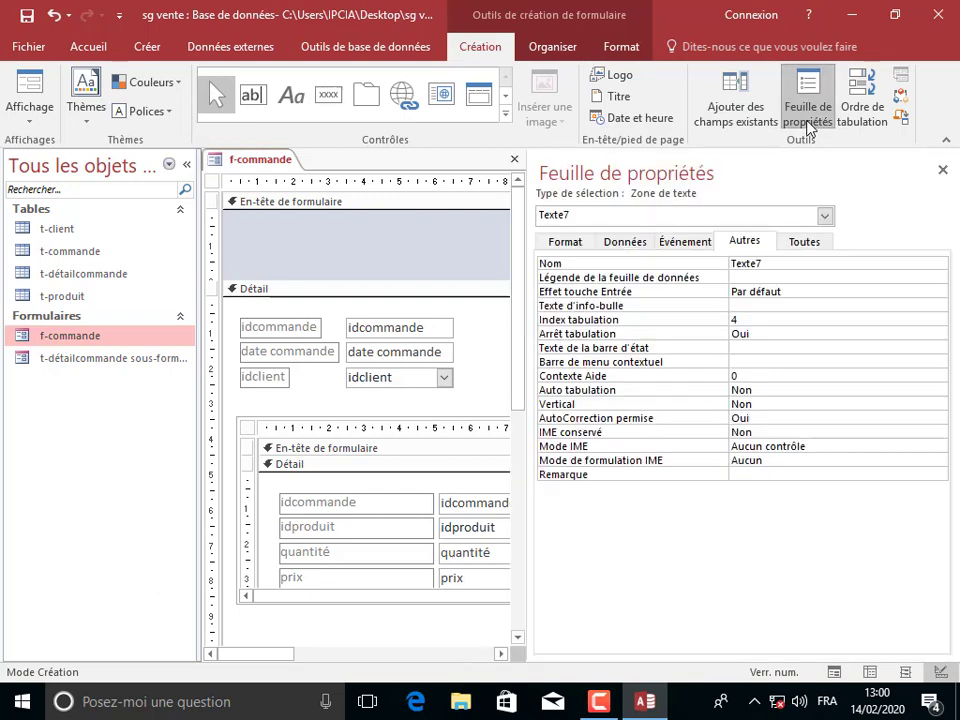
pyautogui.click(632, 242)
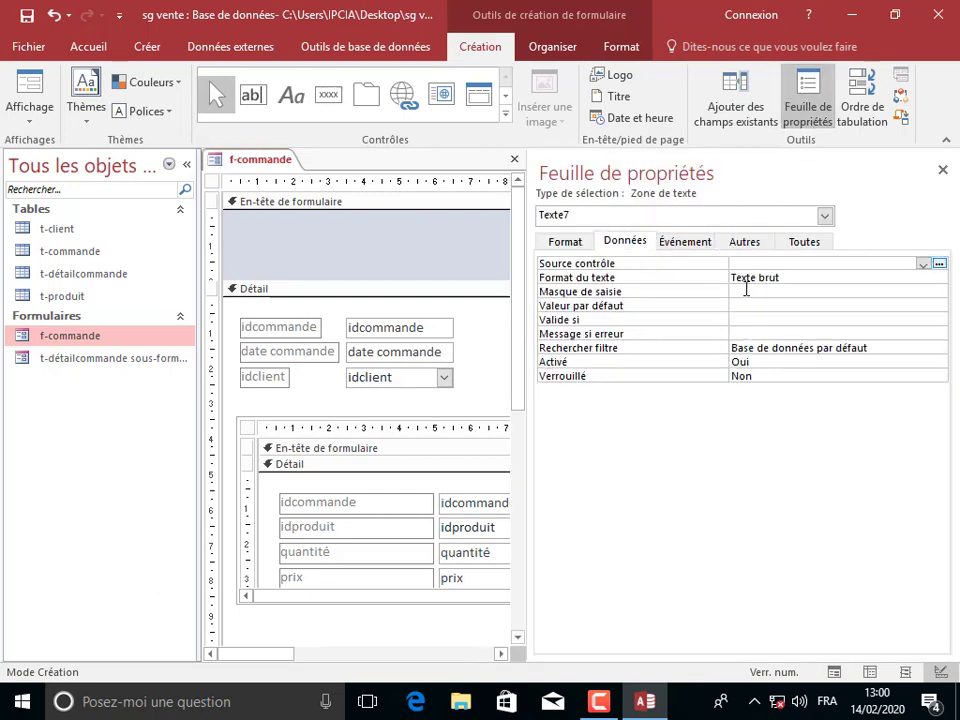
pyautogui.click(939, 264)
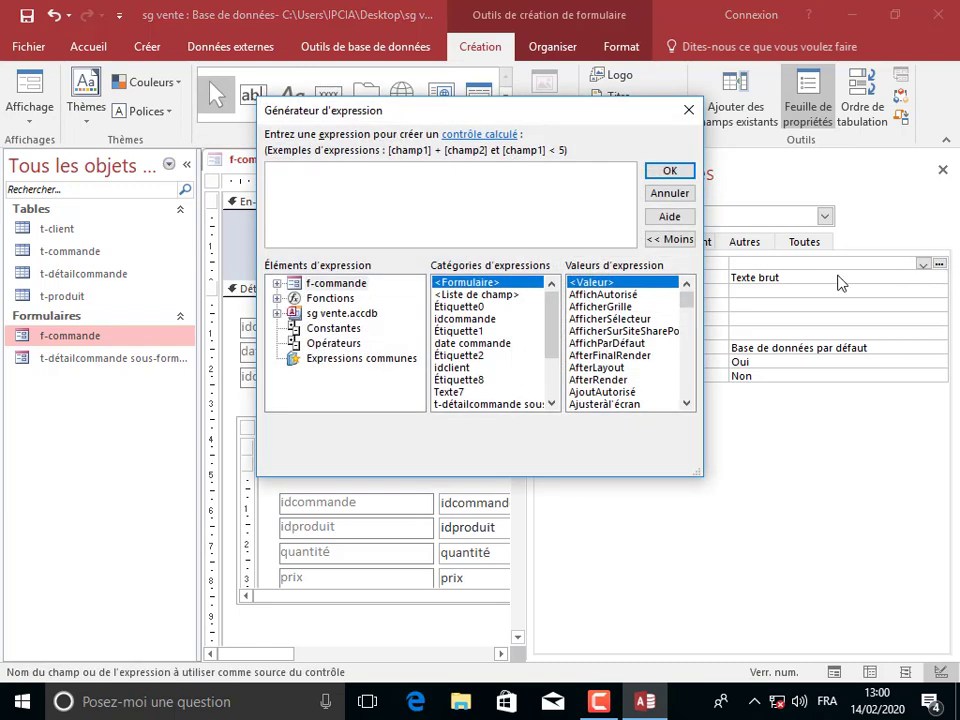
pyautogui.click(277, 283)
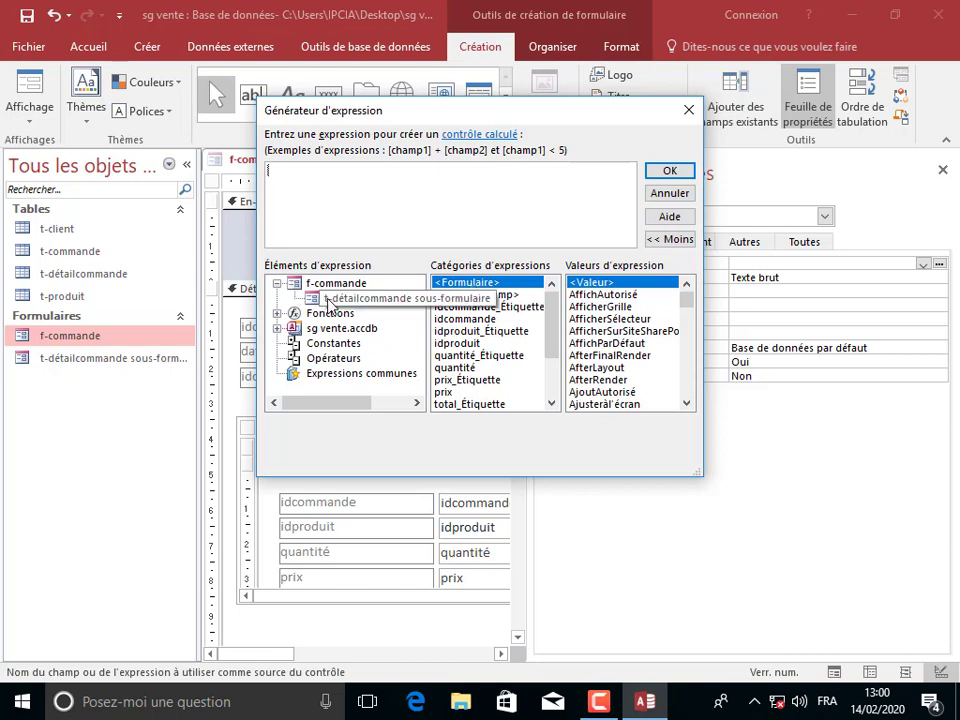
pyautogui.moveTo(555, 310); pyautogui.dragTo(553, 332)
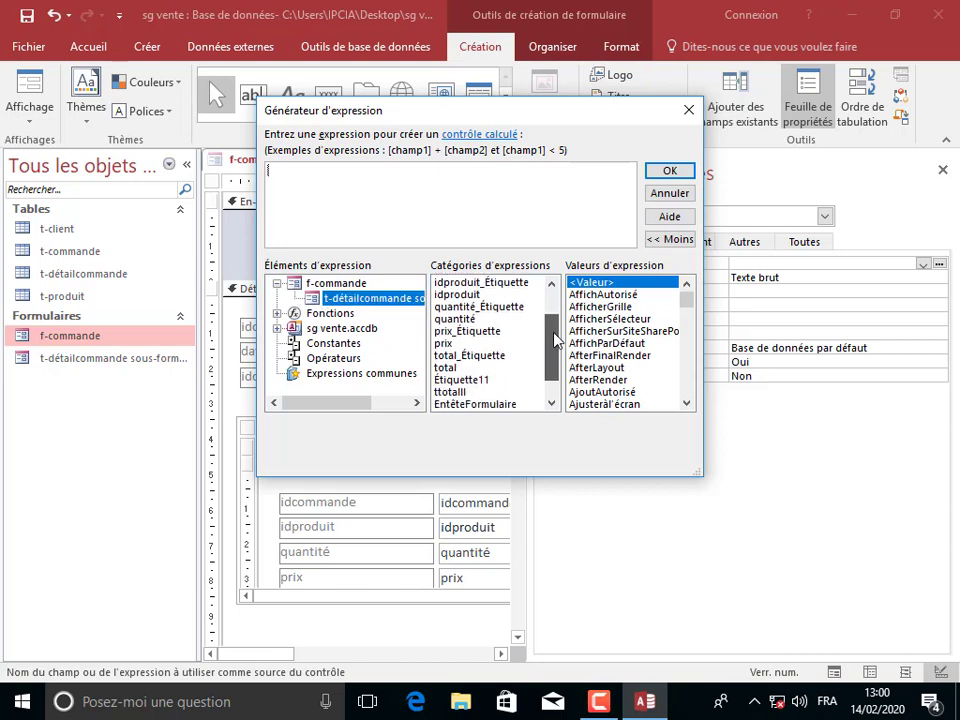
pyautogui.click(463, 395)
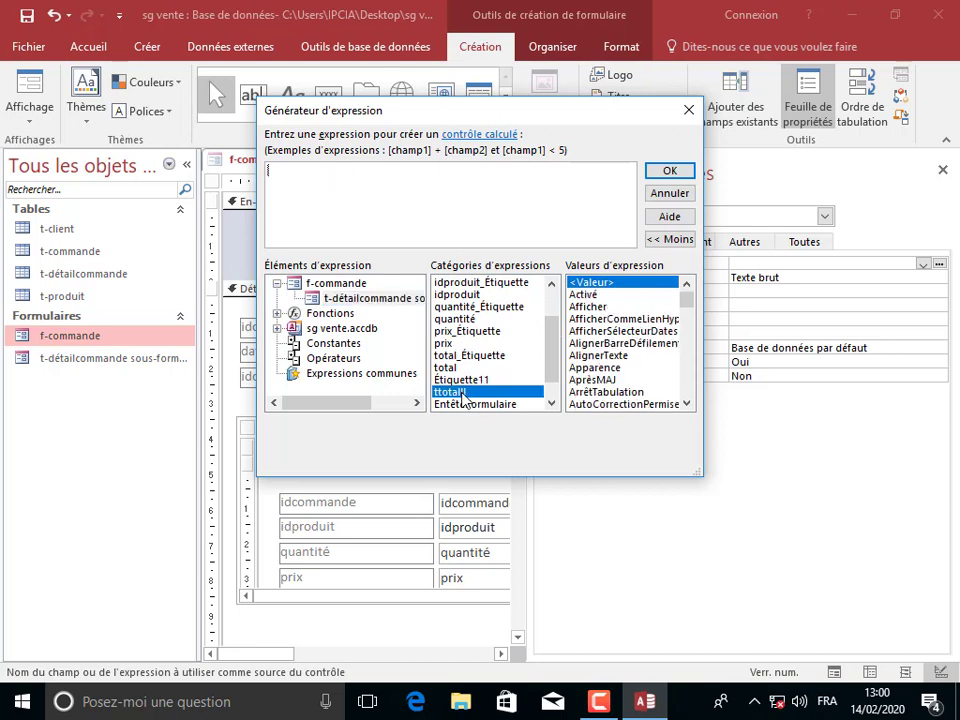
pyautogui.doubleClick(463, 395)
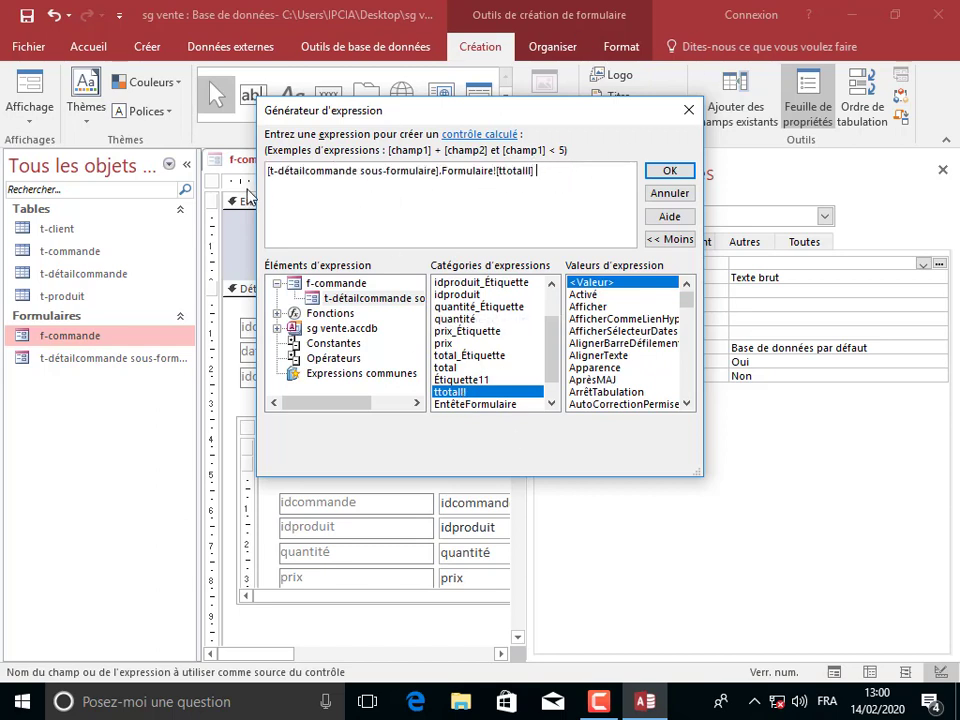
pyautogui.click(696, 176)
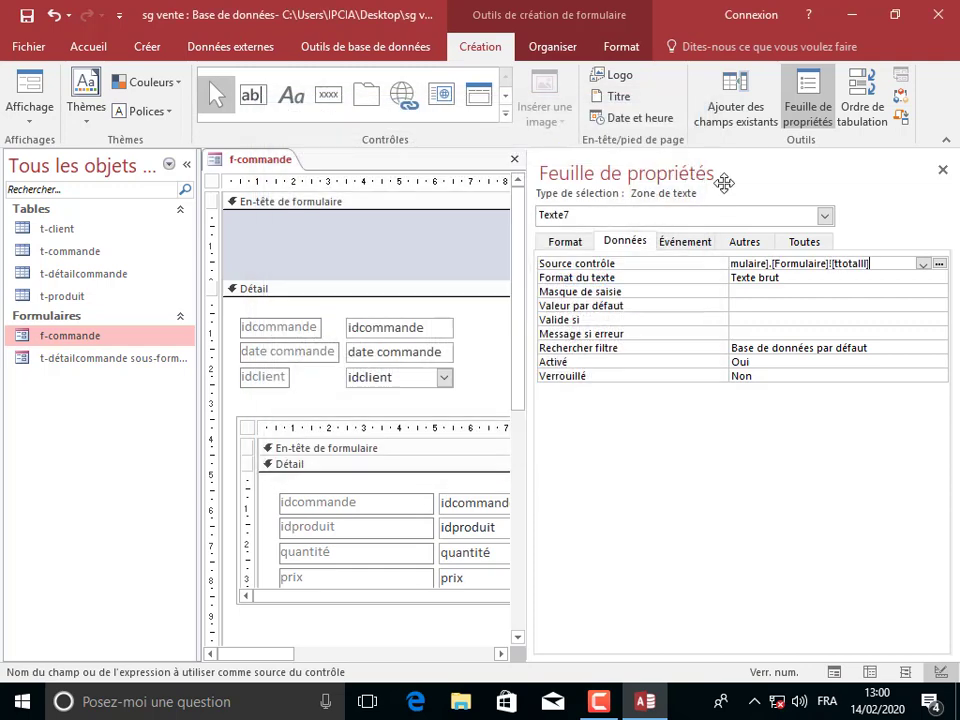
pyautogui.click(943, 170)
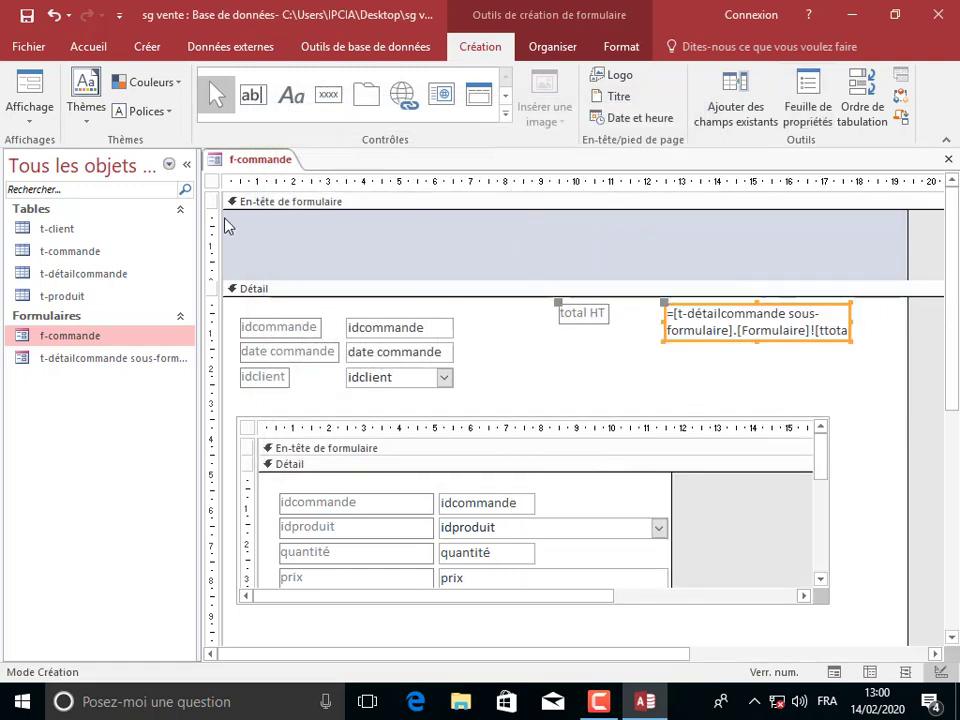
# Check the total HT value on f-commande in form view and return to design view.
pyautogui.click(38, 90)
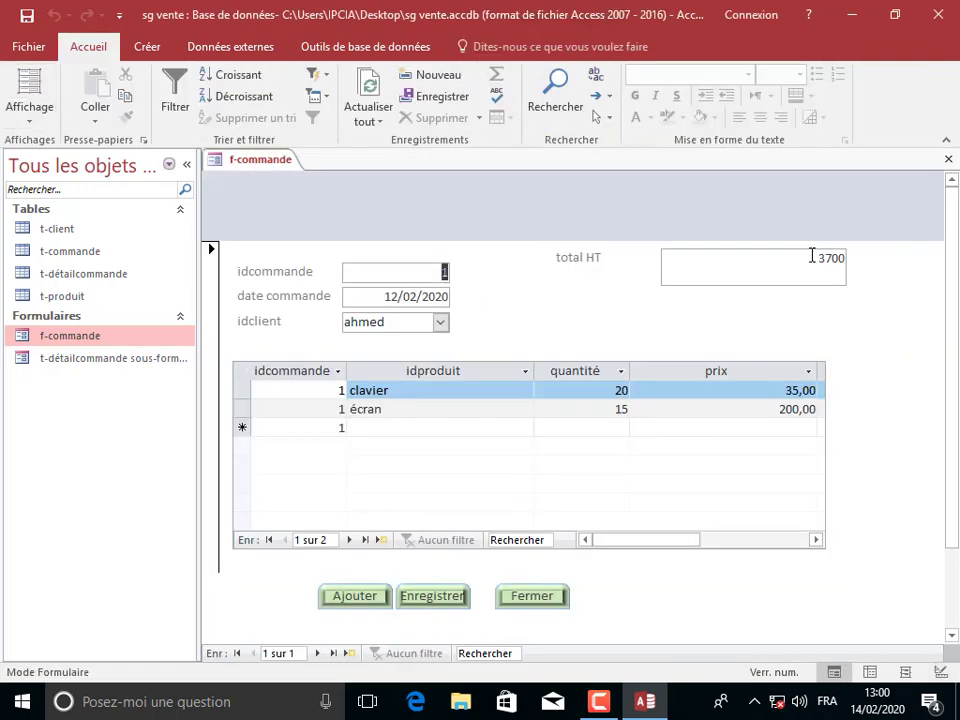
pyautogui.click(807, 258)
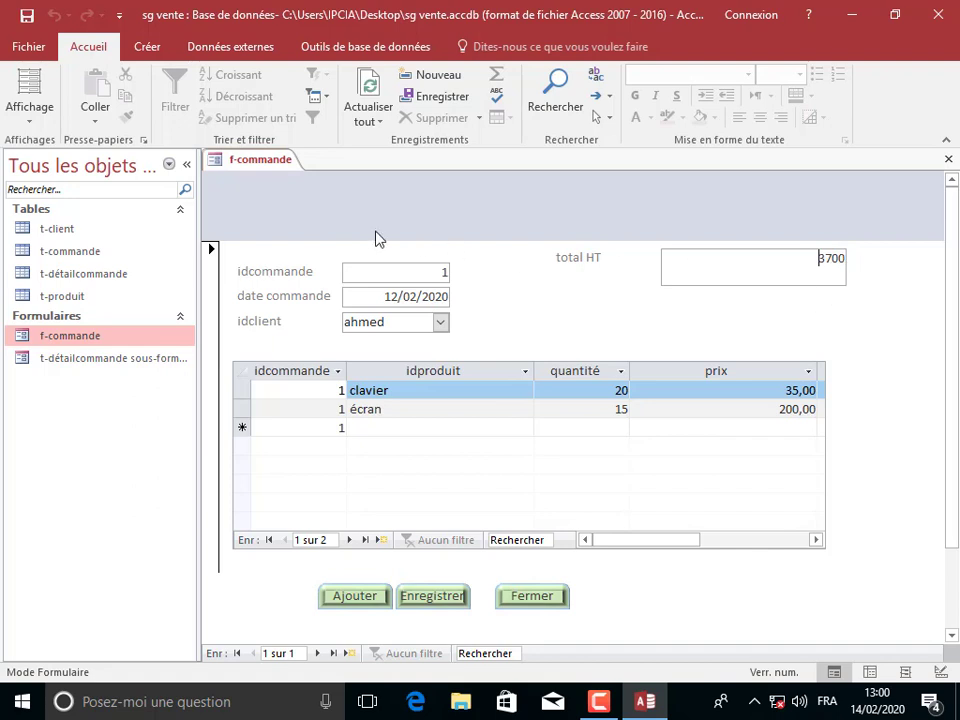
pyautogui.rightClick(268, 167)
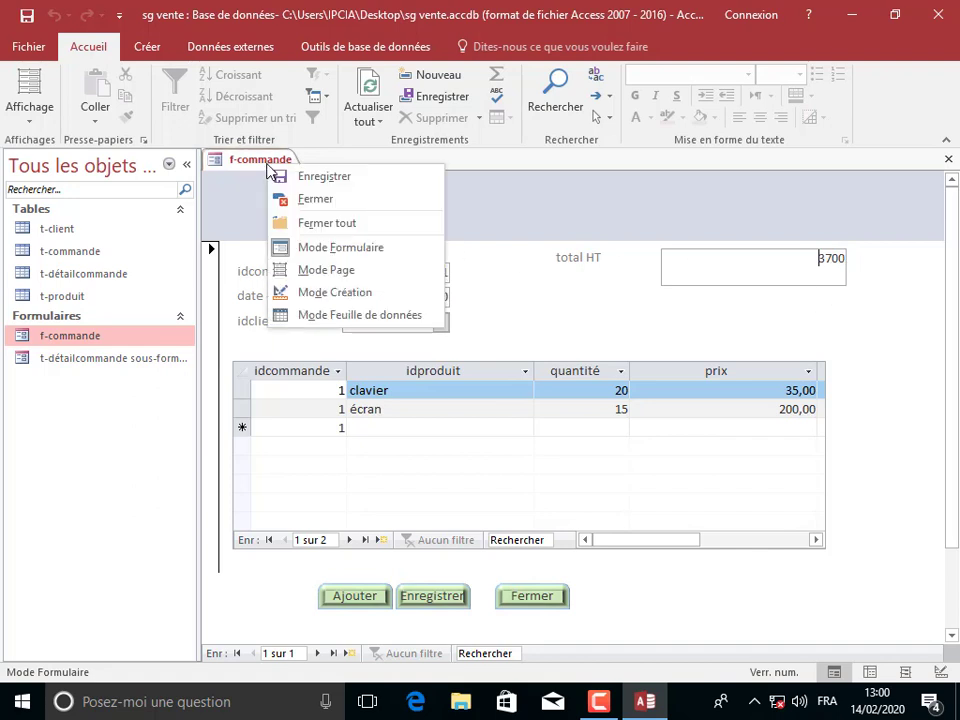
pyautogui.click(368, 295)
# Add a text box about 5.2 by 0.6 cm below the total HT box and caption its label Total TVA.
pyautogui.click(255, 97)
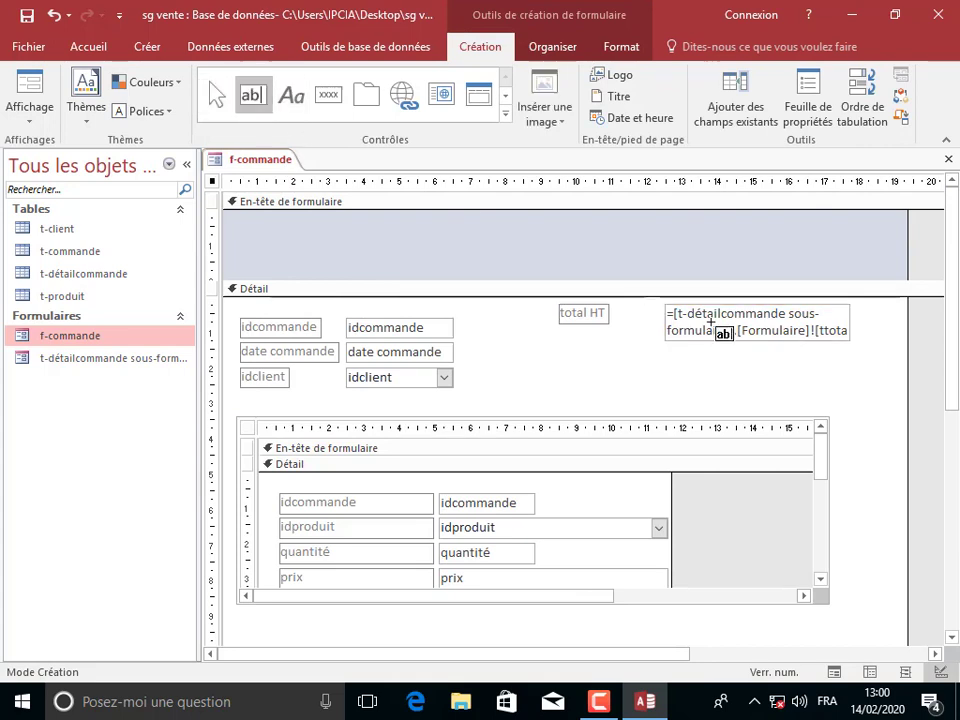
pyautogui.moveTo(672, 353)
pyautogui.mouseDown()
pyautogui.moveTo(793, 374)
pyautogui.moveTo(855, 373)
pyautogui.mouseUp()
pyautogui.click(596, 365)
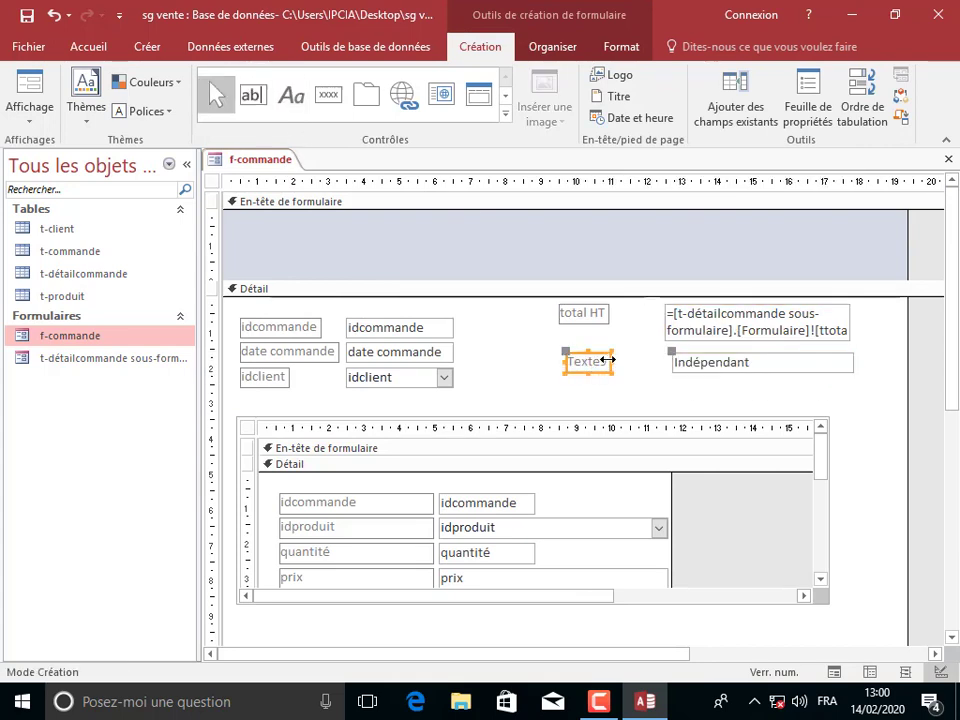
pyautogui.click(600, 362)
pyautogui.moveTo(600, 362); pyautogui.dragTo(576, 362)
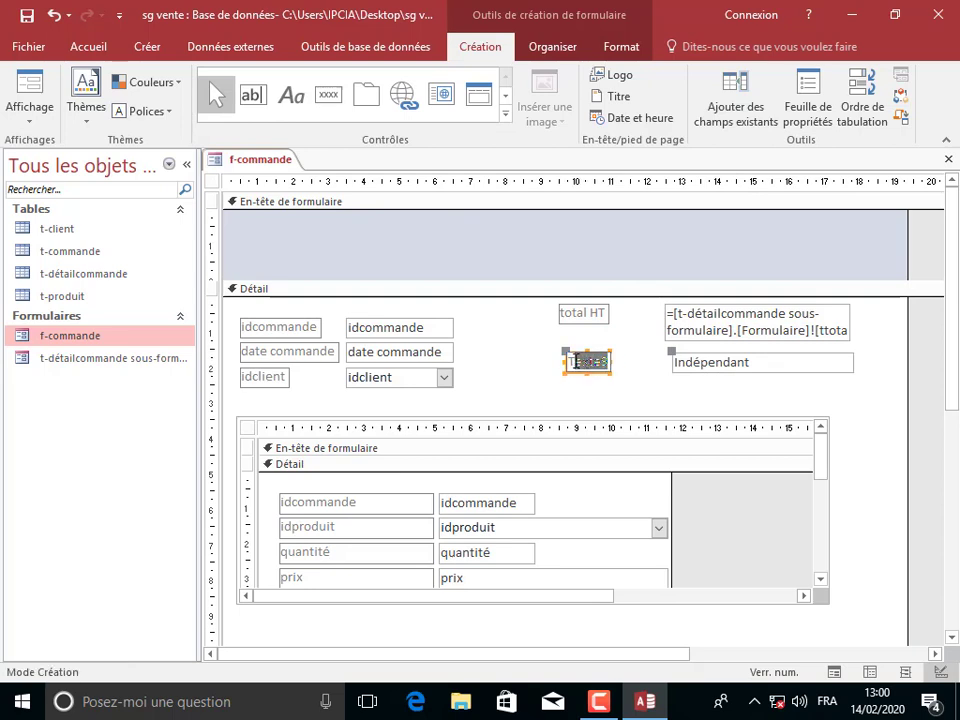
pyautogui.write('otal')
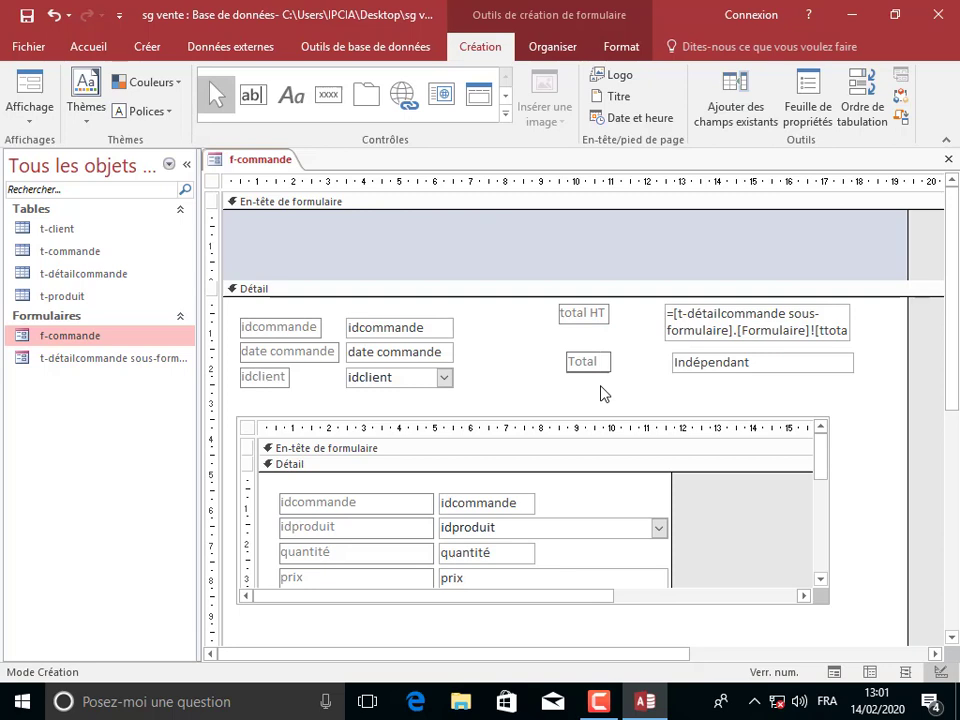
pyautogui.write(' TVA')
# Set the Nom property of the total HT text box to ht.
pyautogui.click(739, 368)
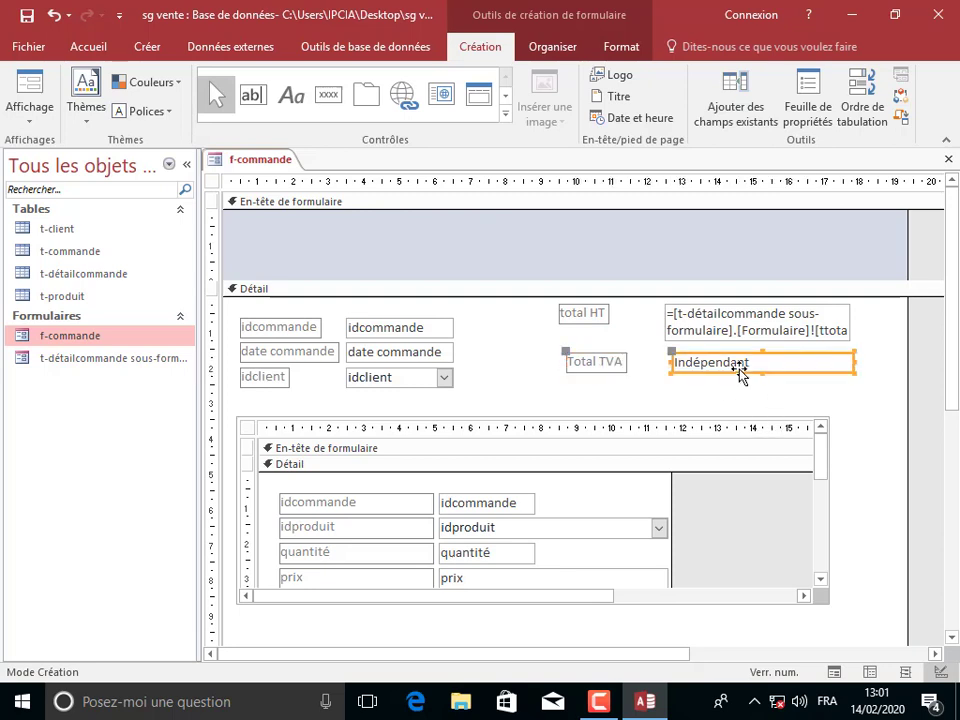
pyautogui.click(744, 318)
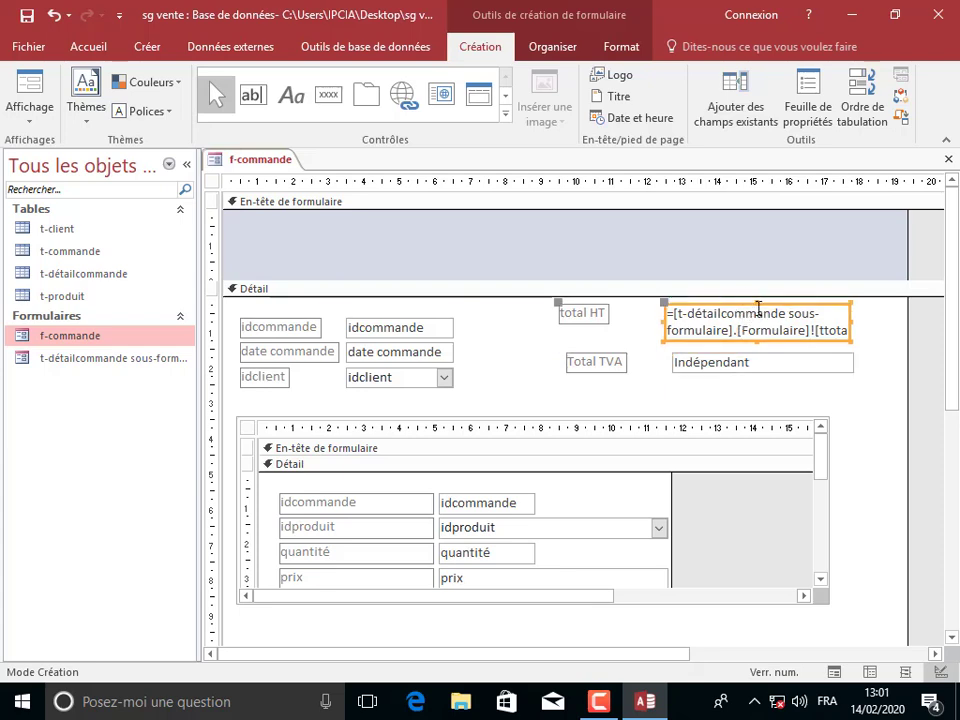
pyautogui.click(810, 112)
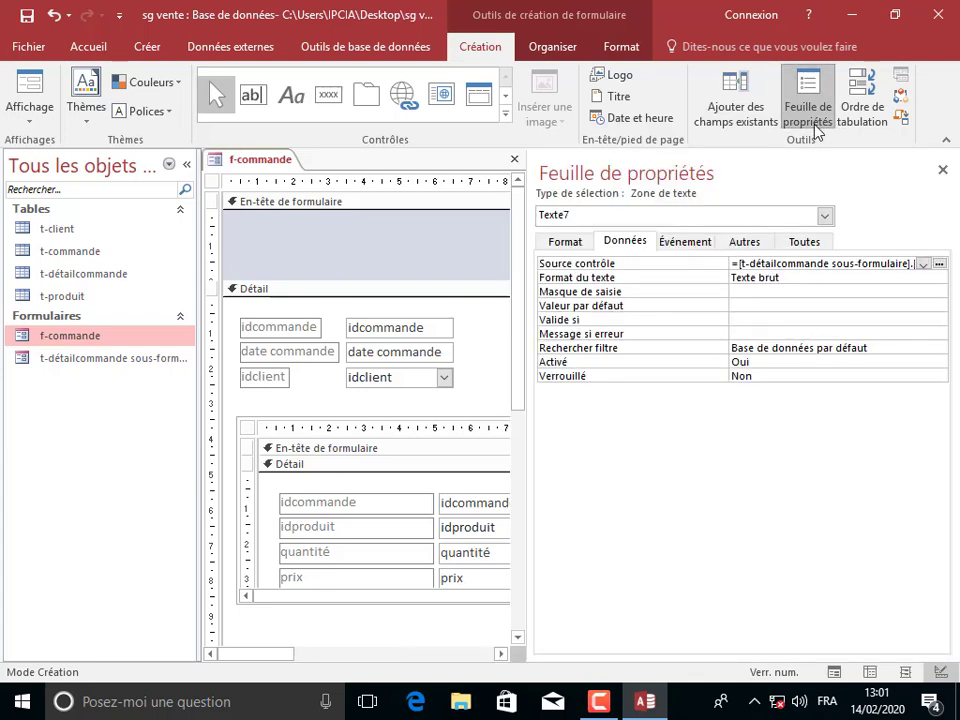
pyautogui.click(743, 242)
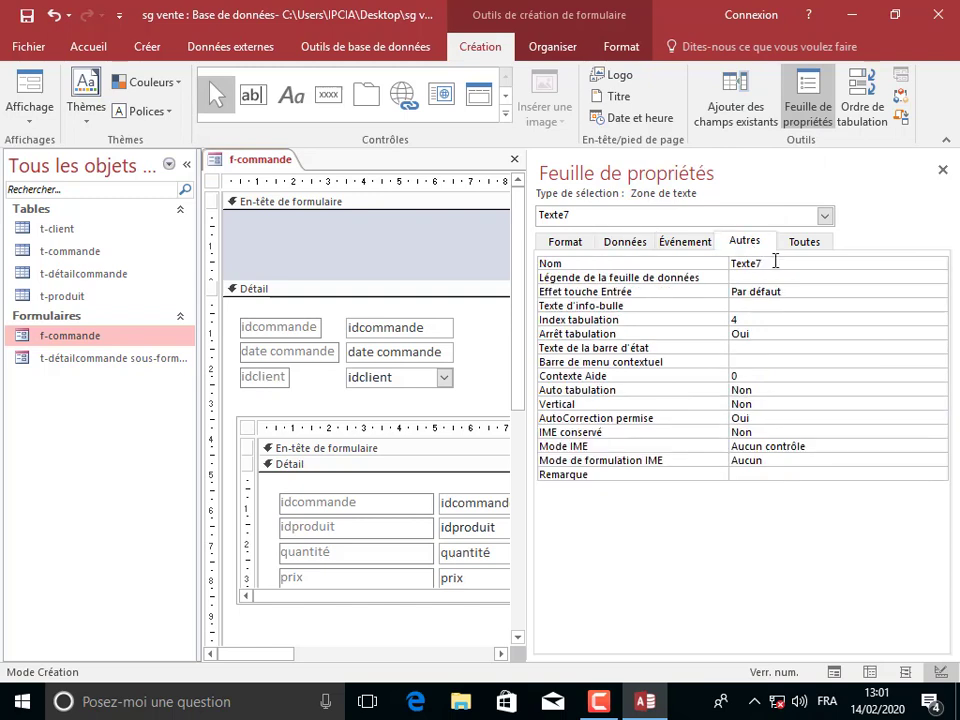
pyautogui.click(672, 262)
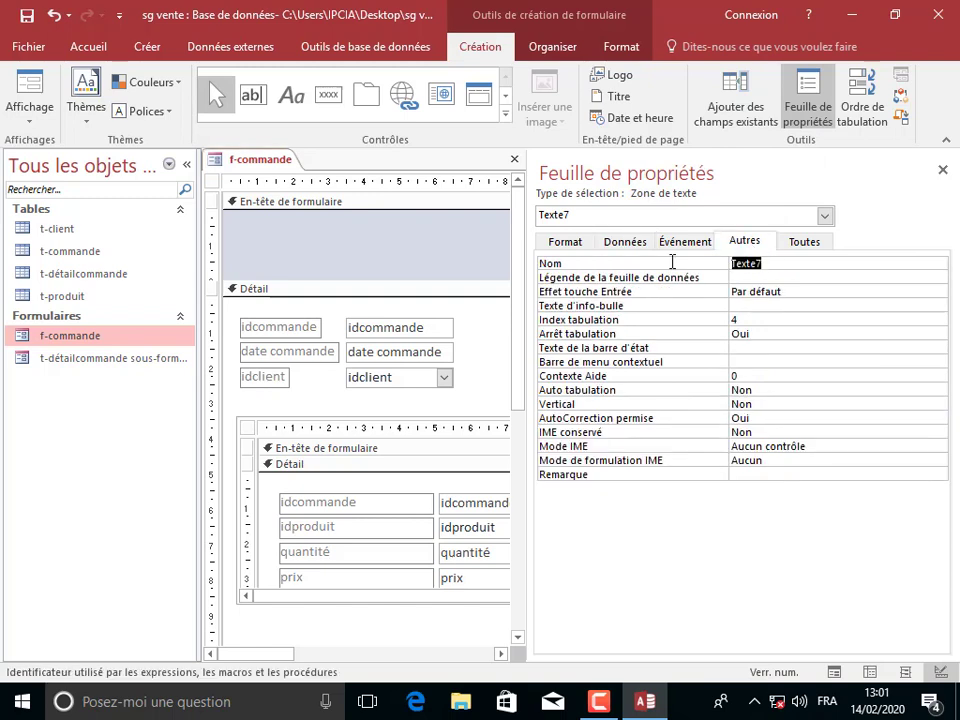
pyautogui.write('ht')
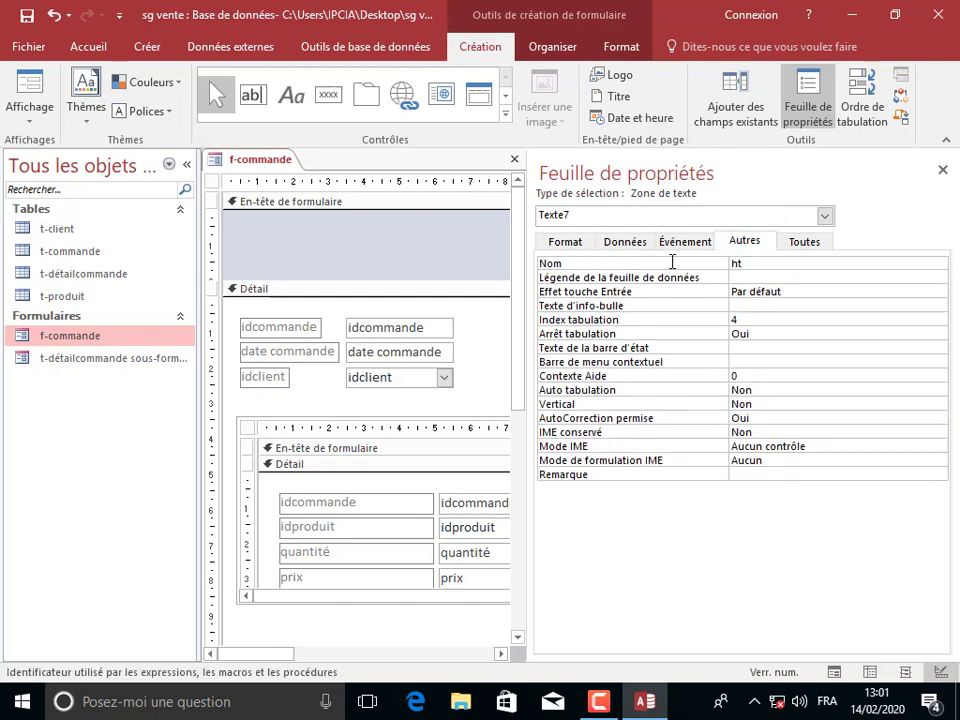
pyautogui.click(942, 170)
# Enter the formula =ht*0,2 in the Total TVA text box.
pyautogui.click(731, 366)
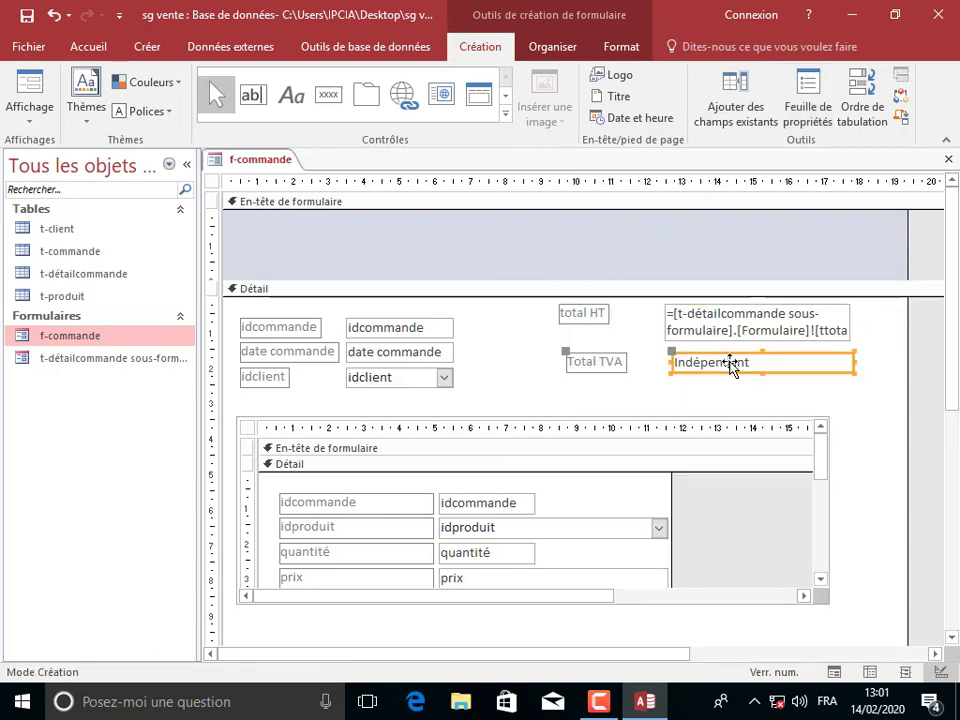
pyautogui.write('=ht*0,2')
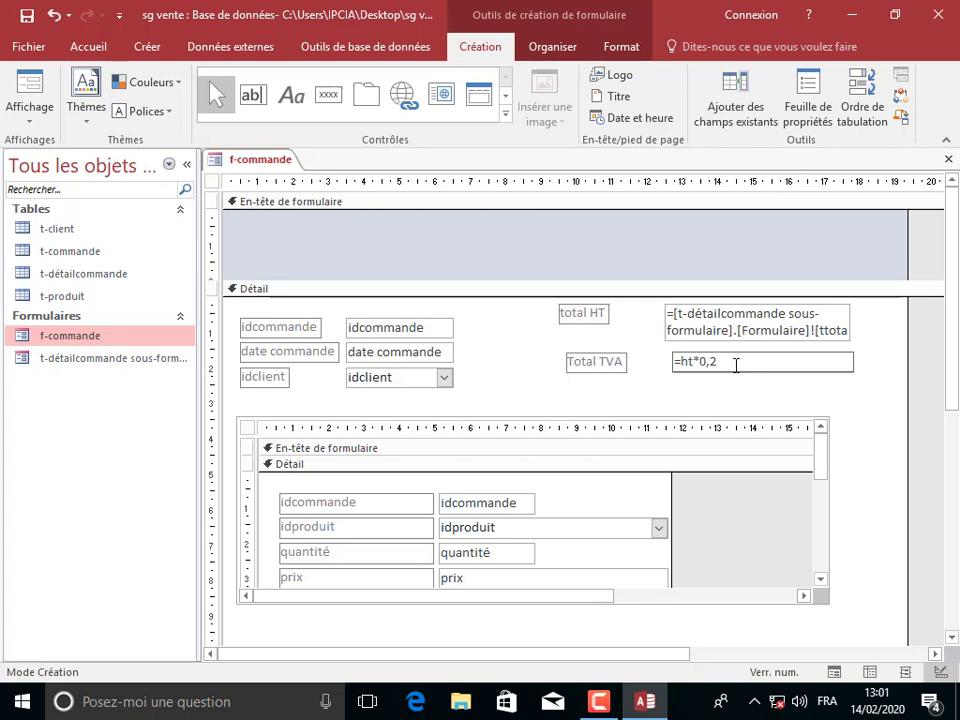
pyautogui.click(868, 399)
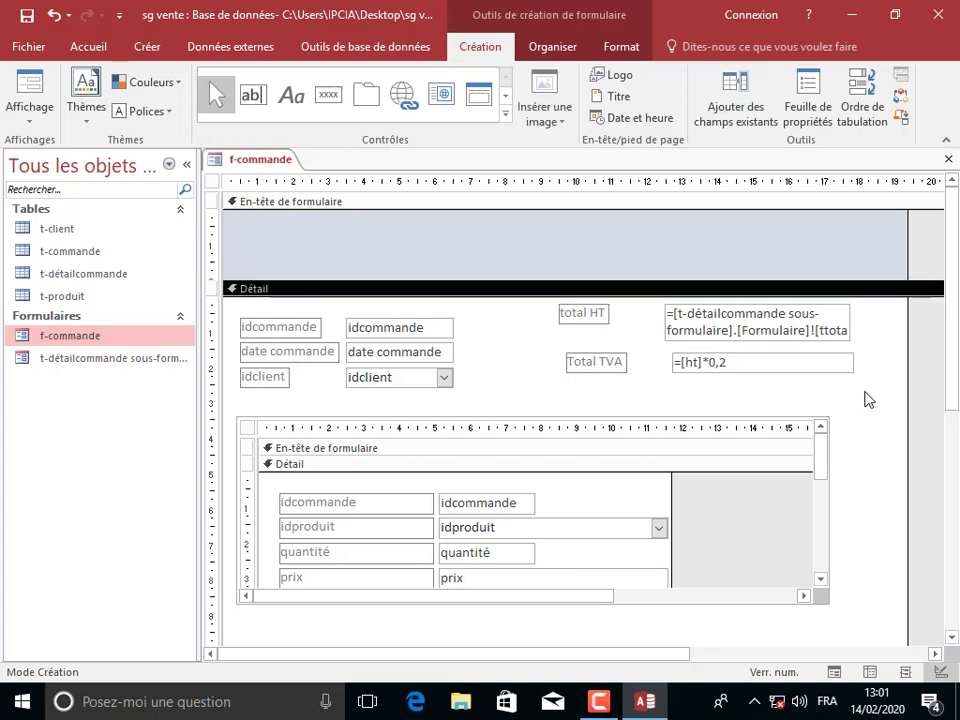
# Check the Total TVA result against total HT in form view and return to design view.
pyautogui.click(30, 88)
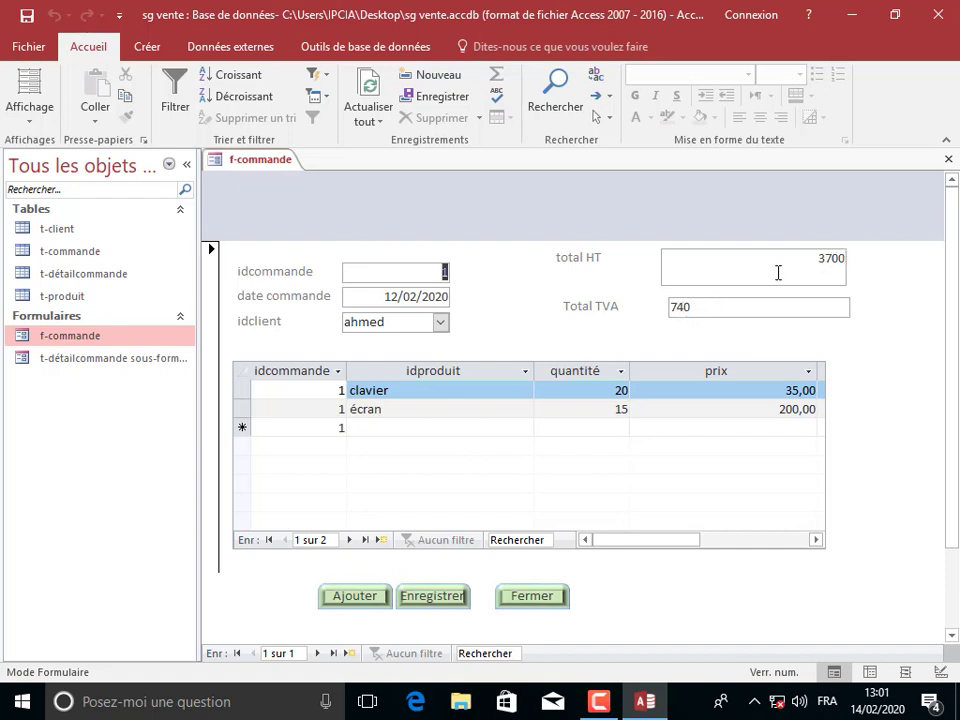
pyautogui.rightClick(247, 170)
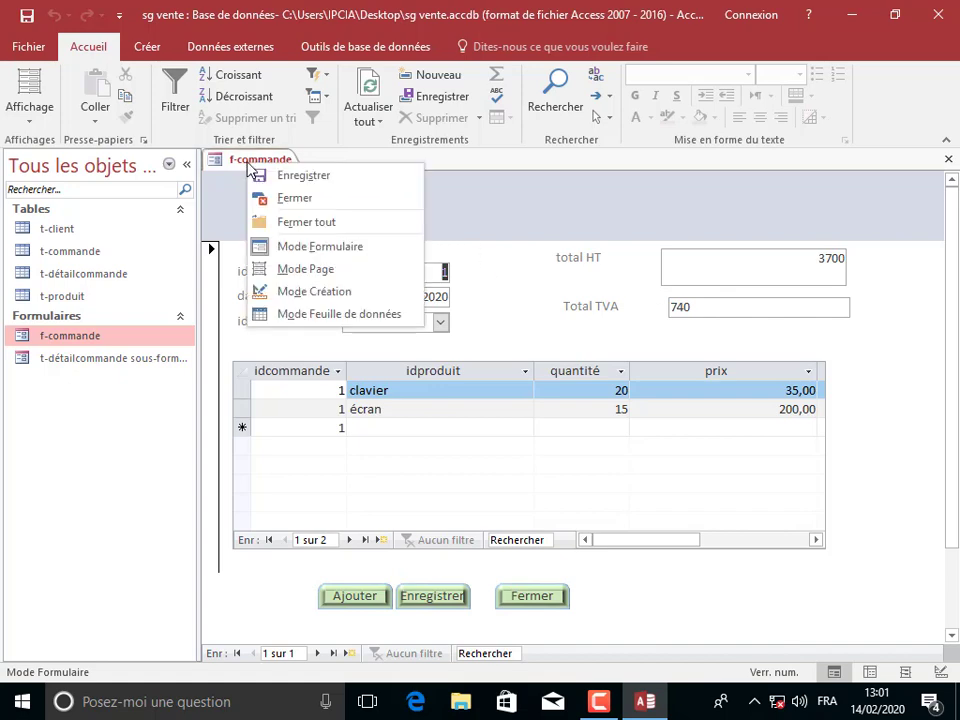
pyautogui.click(325, 293)
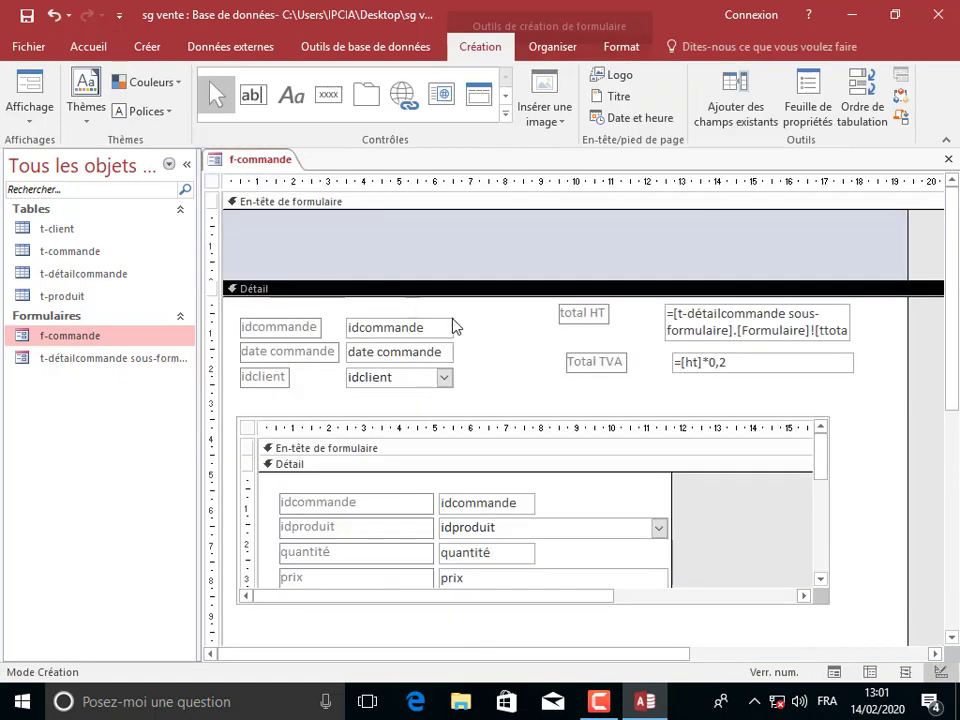
# Reduce the total HT text box's height to about 0.8 cm and move the Total TVA box up beneath it.
pyautogui.click(748, 358)
pyautogui.moveTo(748, 352); pyautogui.dragTo(748, 336)
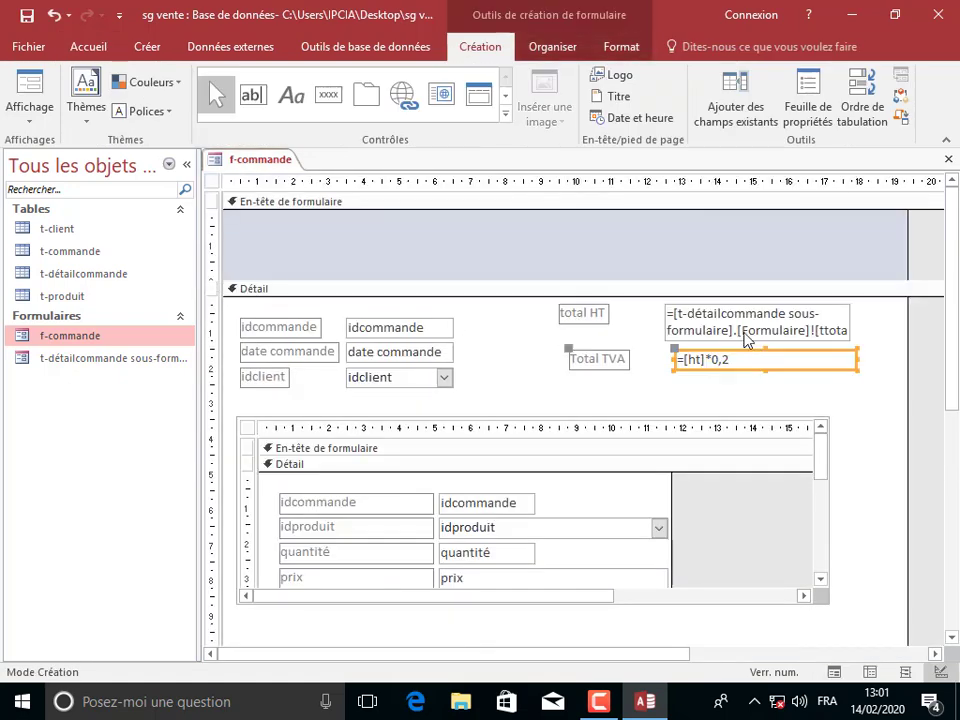
pyautogui.click(748, 338)
pyautogui.click(754, 340)
pyautogui.click(754, 320)
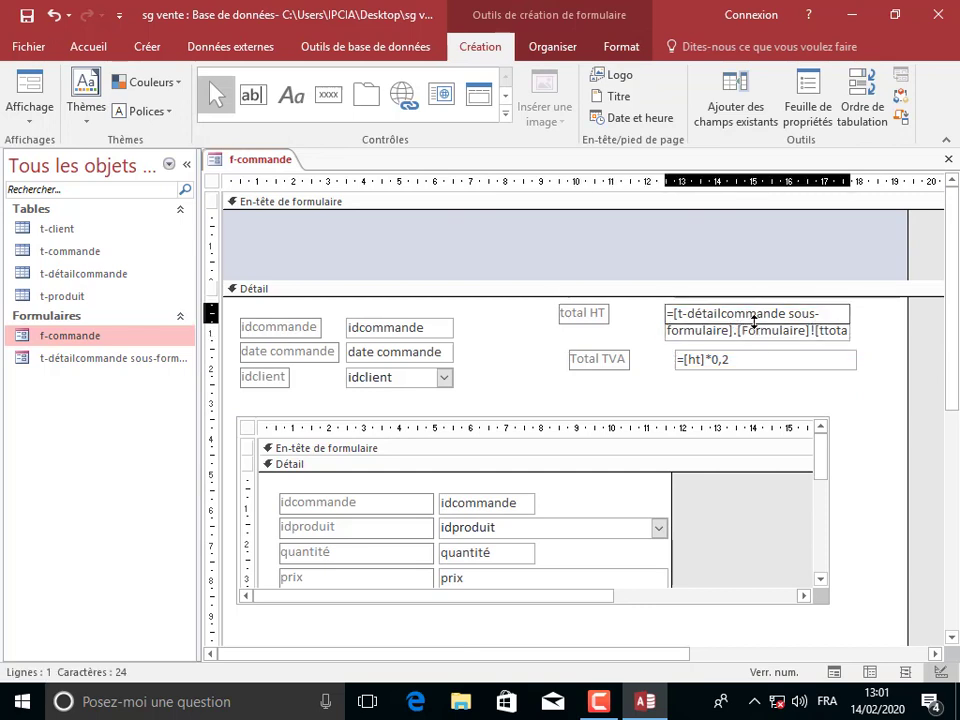
pyautogui.press('Escape')
pyautogui.click(739, 358)
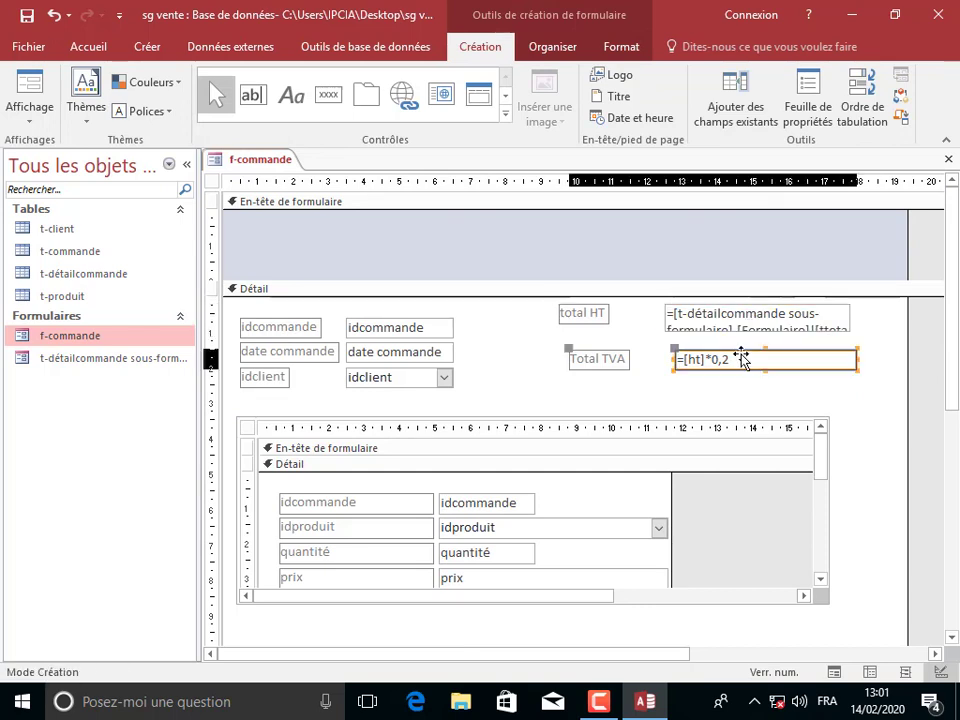
pyautogui.moveTo(739, 358); pyautogui.dragTo(735, 347)
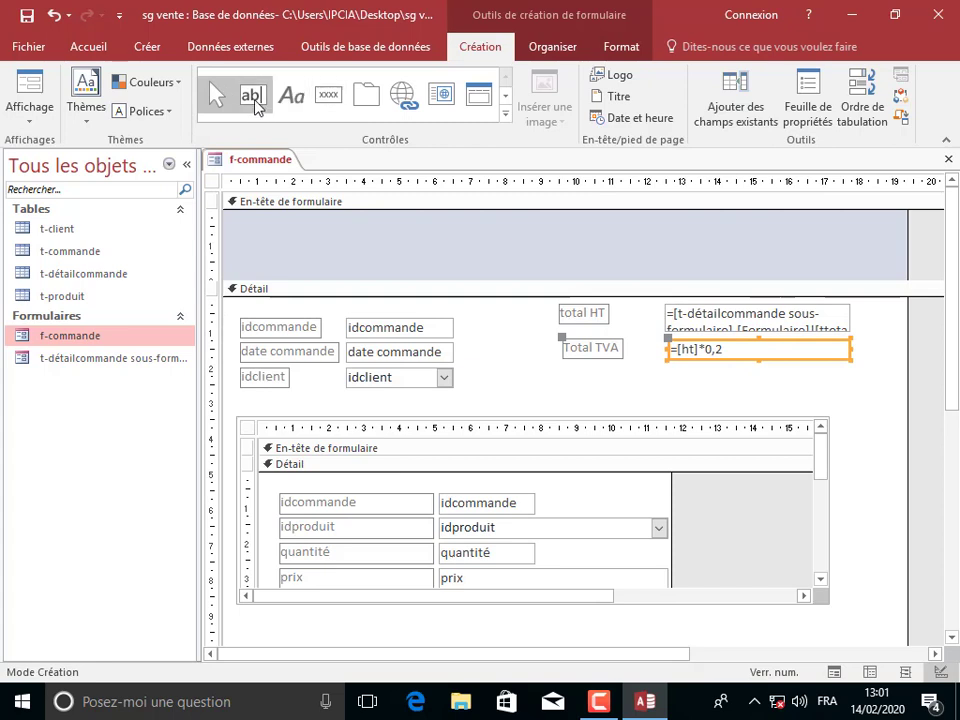
# Add a text box about 5 cm wide beneath the Total TVA box and label it TOTAl TTC.
pyautogui.click(255, 101)
pyautogui.moveTo(669, 369); pyautogui.dragTo(842, 388)
pyautogui.click(600, 376)
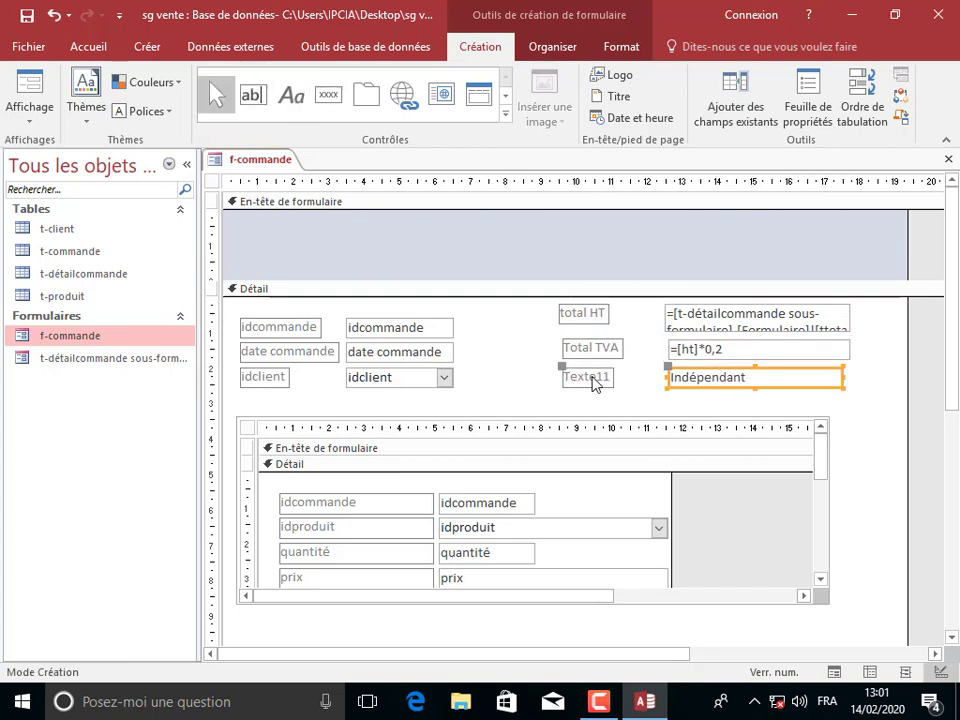
pyautogui.moveTo(608, 377); pyautogui.dragTo(546, 381)
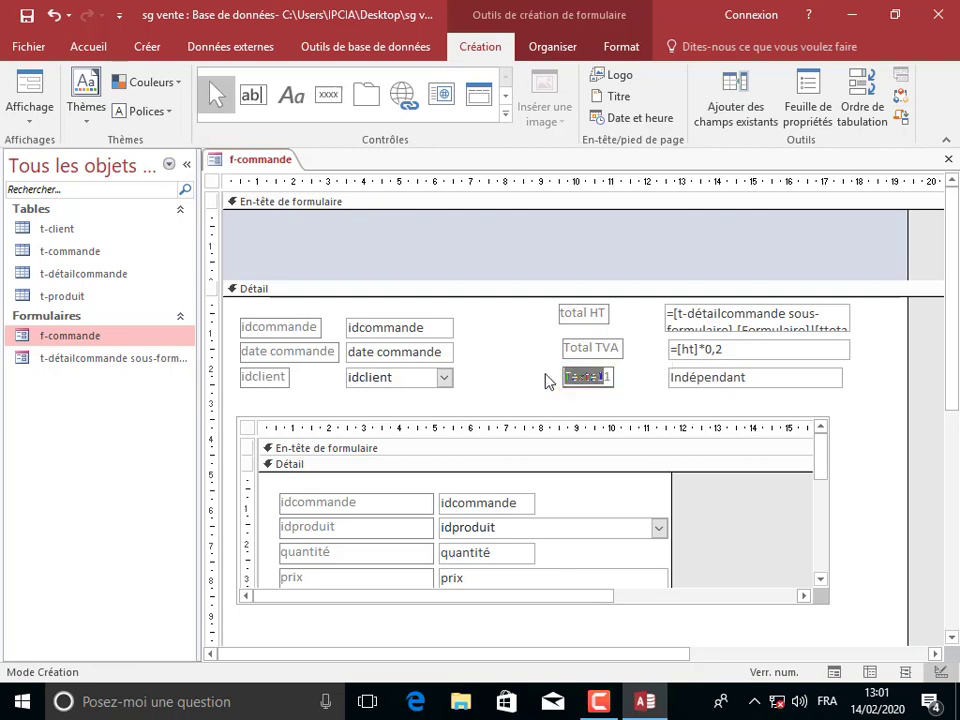
pyautogui.press('Delete')
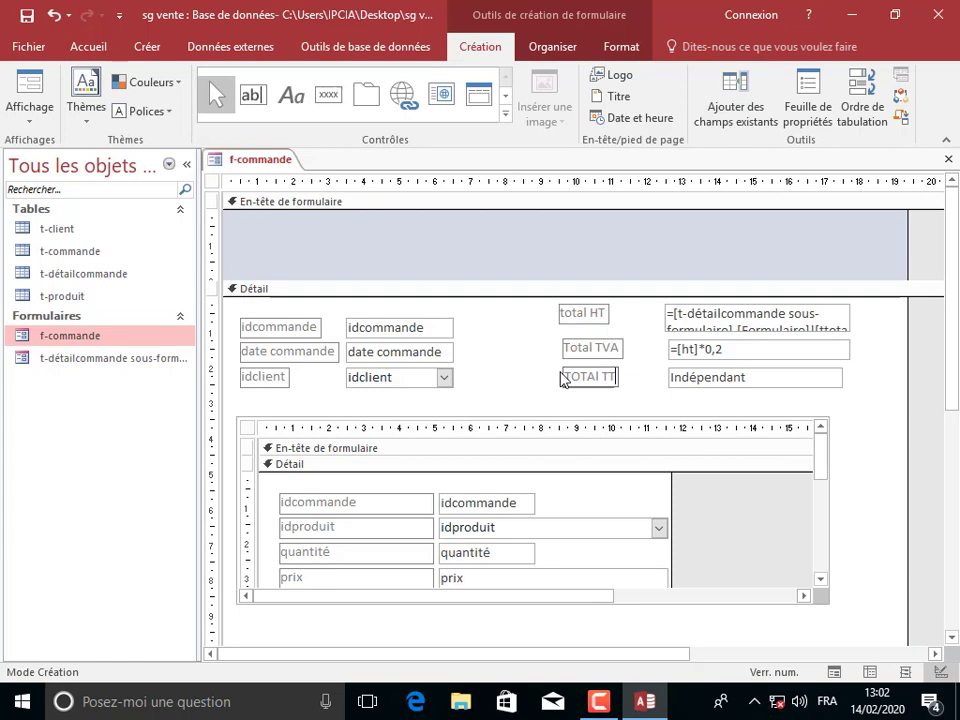
pyautogui.click(712, 378)
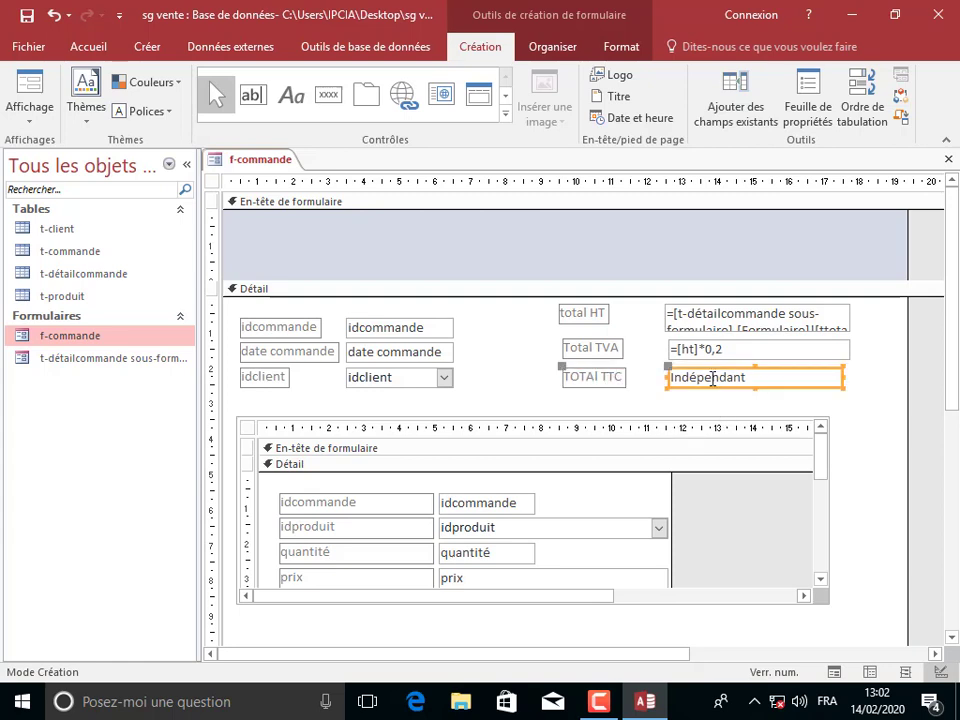
pyautogui.click(712, 378)
pyautogui.write('=')
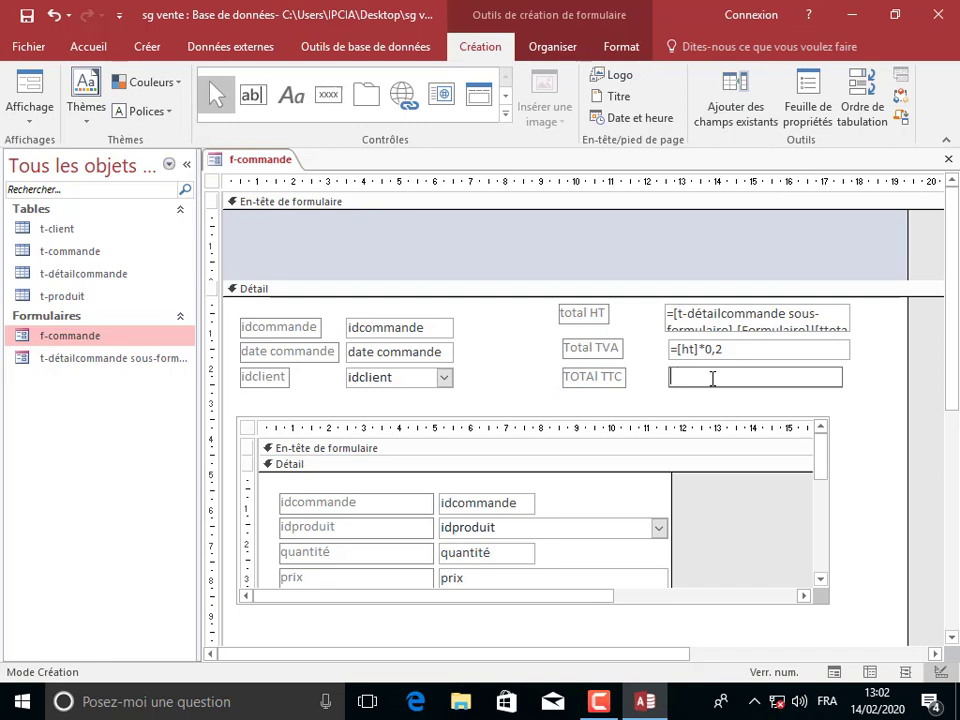
pyautogui.click(754, 316)
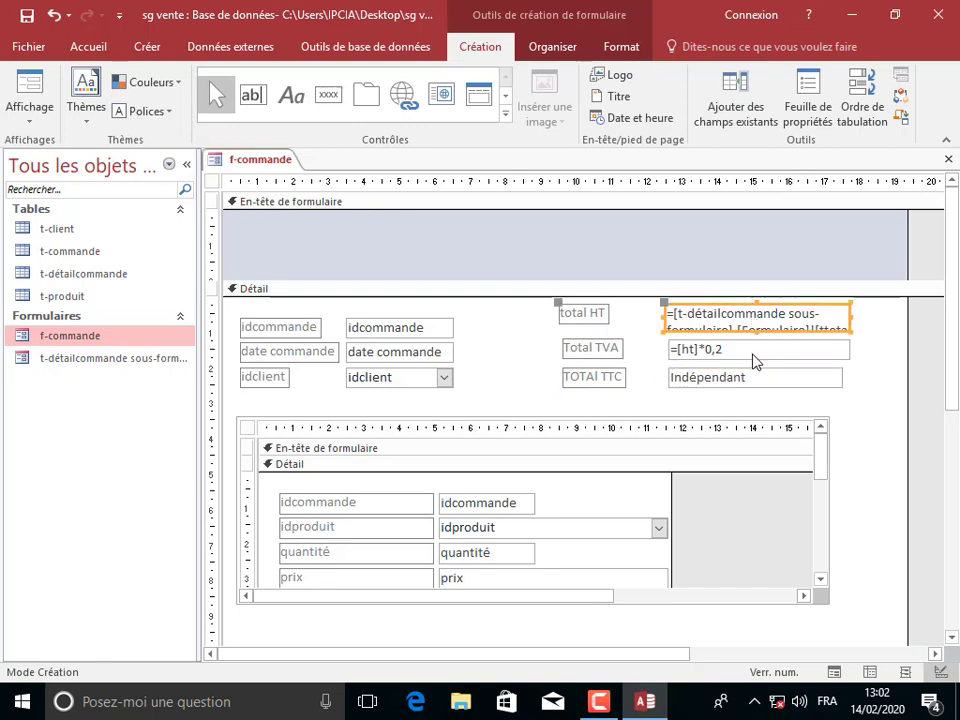
# Set the Nom property of the Total TVA text box to tva.
pyautogui.click(692, 355)
pyautogui.click(808, 100)
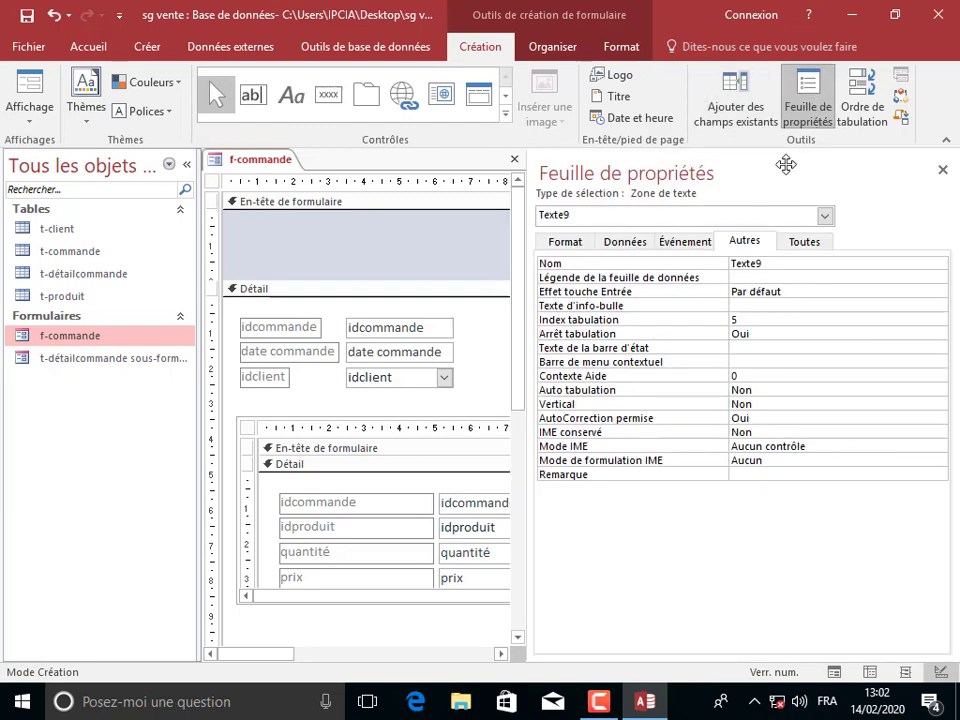
pyautogui.click(677, 262)
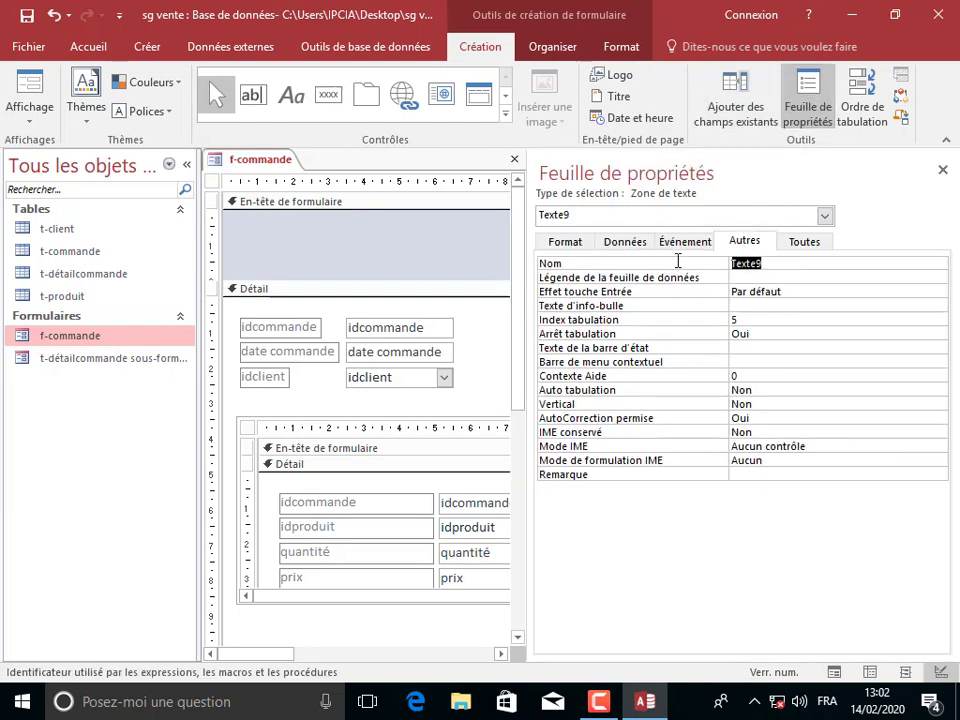
pyautogui.write('tva')
pyautogui.click(943, 170)
# Enter the formula =ht+tva in the TOTAl TTC text box.
pyautogui.click(727, 386)
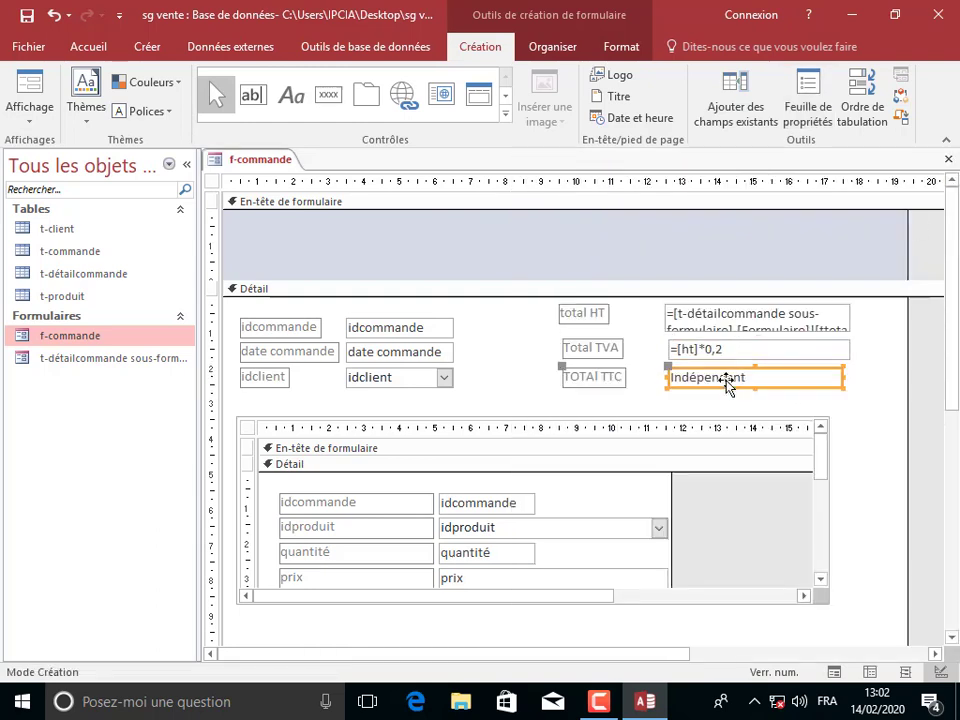
pyautogui.click(727, 386)
pyautogui.write('=ht+tva')
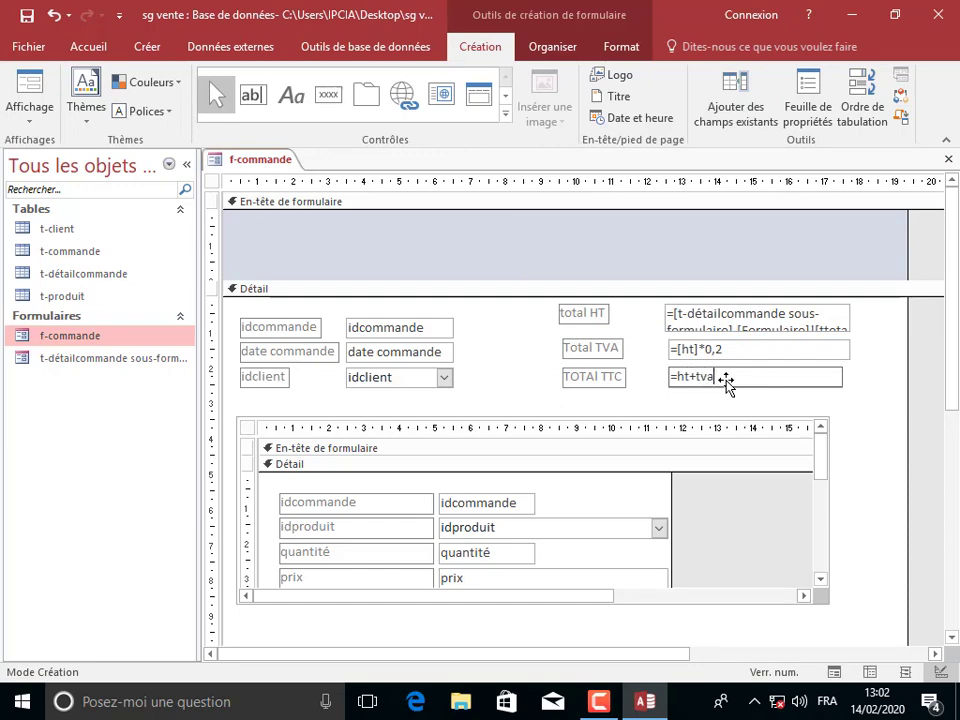
pyautogui.click(866, 406)
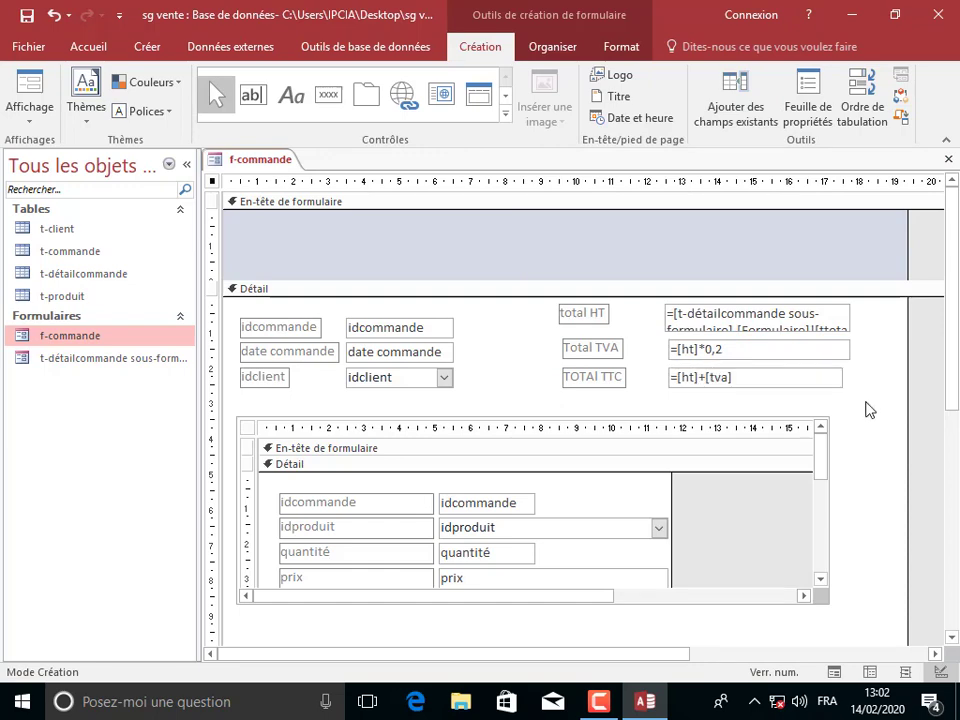
# Check the three calculated totals in form view and return to design view.
pyautogui.click(32, 74)
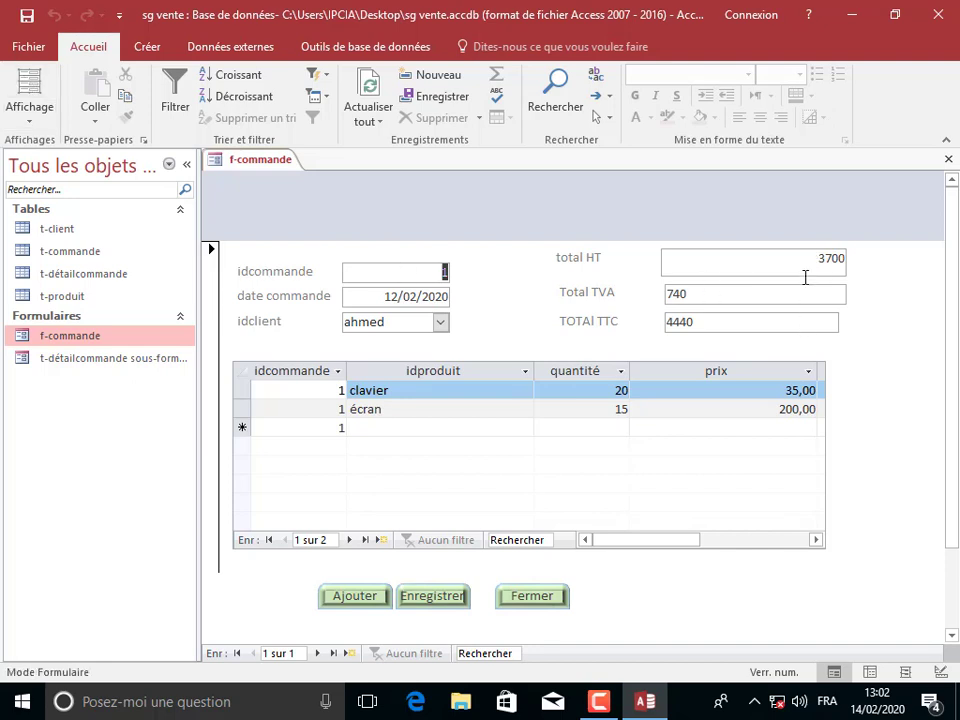
pyautogui.rightClick(257, 165)
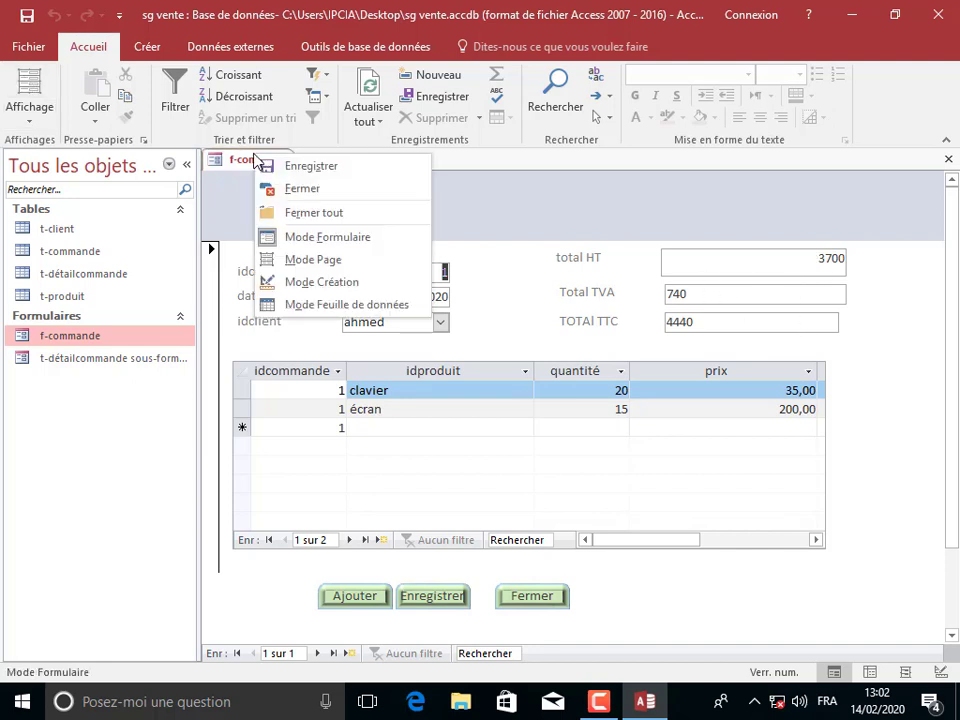
pyautogui.click(268, 280)
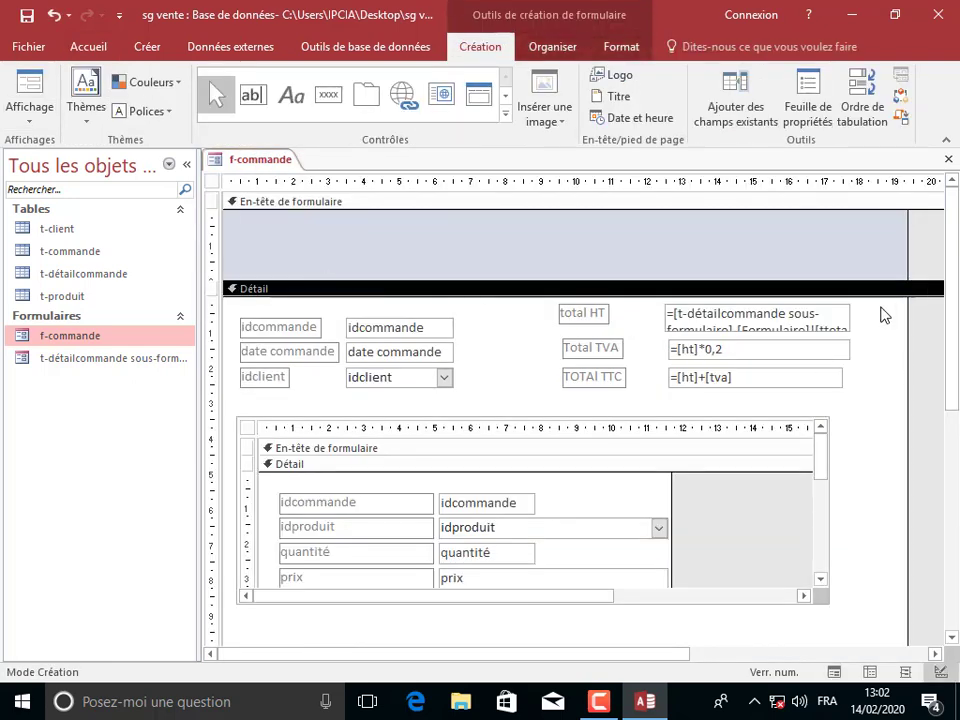
# Set the font colour of the three total labels and their text boxes to black.
pyautogui.moveTo(882, 306); pyautogui.dragTo(548, 392)
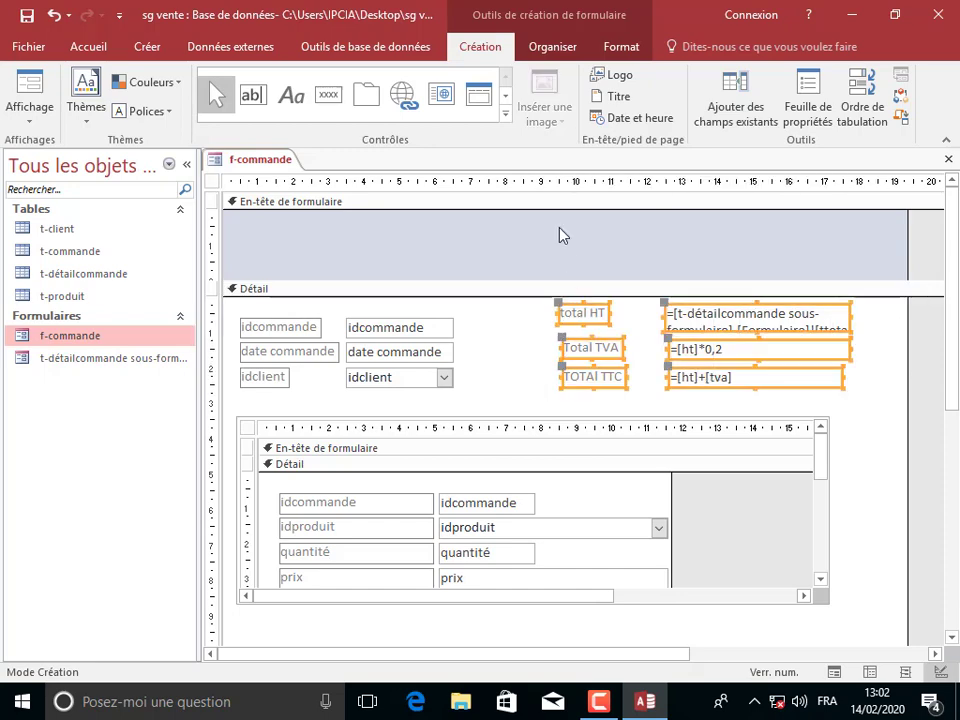
pyautogui.click(621, 50)
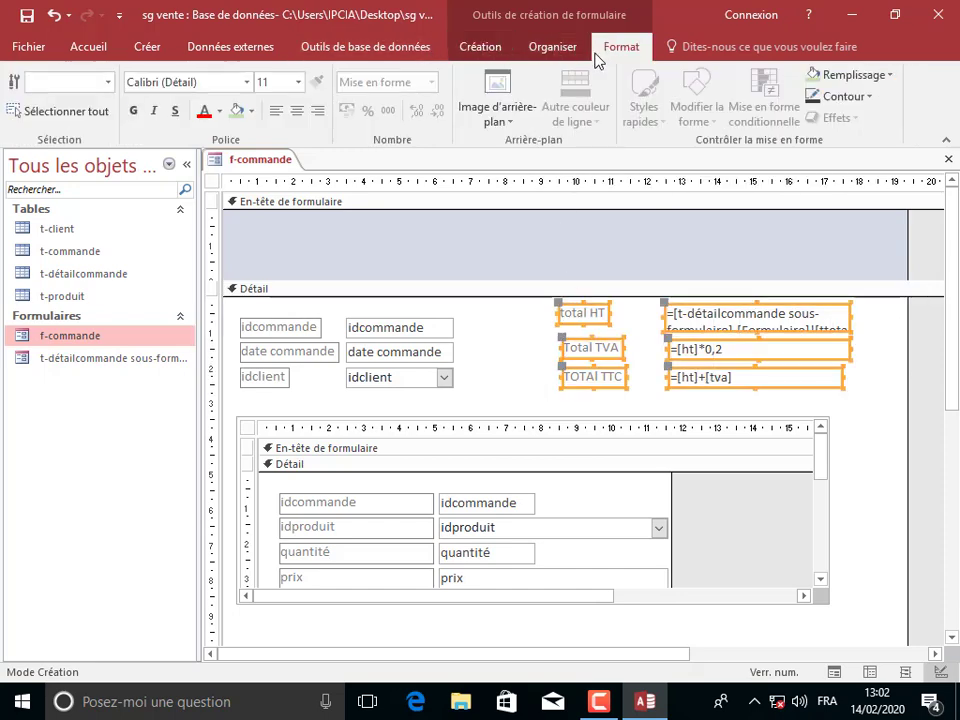
pyautogui.click(220, 112)
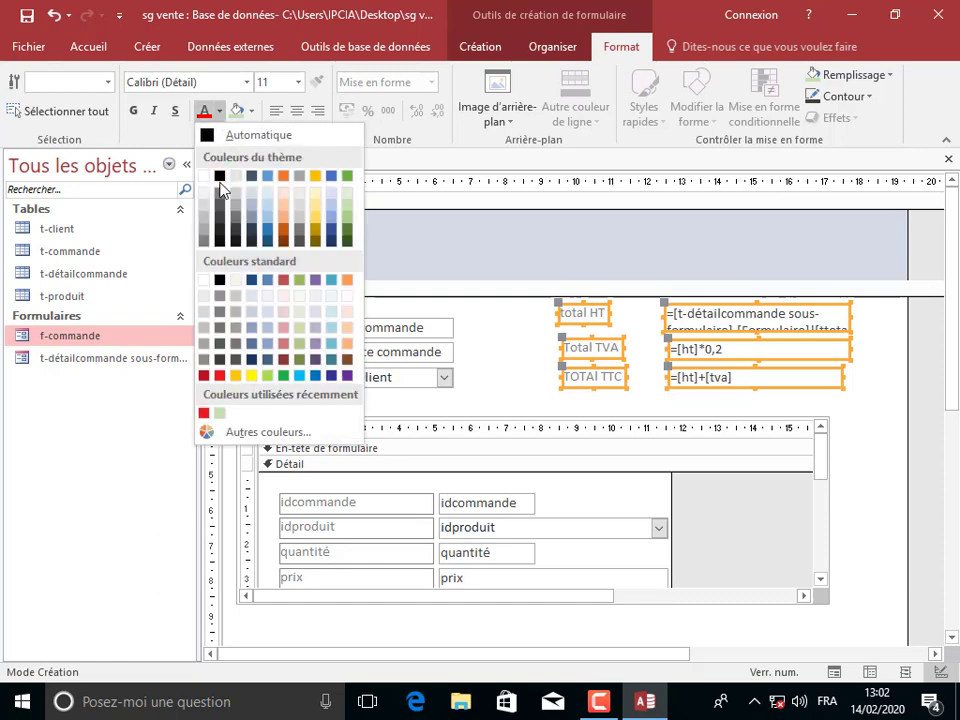
pyautogui.click(220, 178)
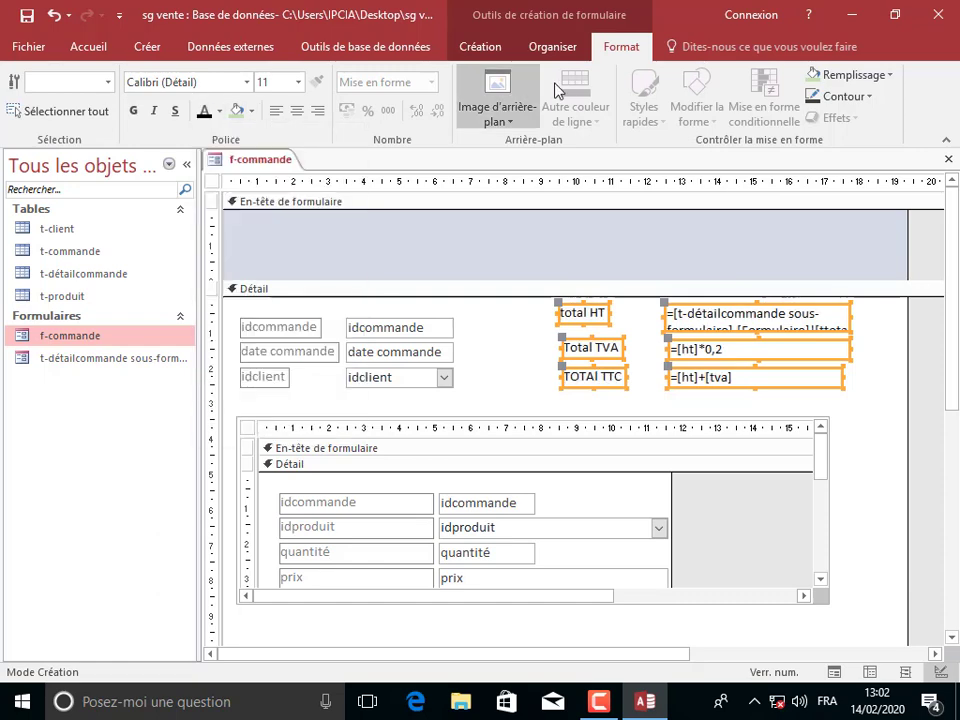
# Try sizing all the total labels and text boxes together to the widest one, and undo the resizing.
pyautogui.click(553, 48)
pyautogui.click(828, 110)
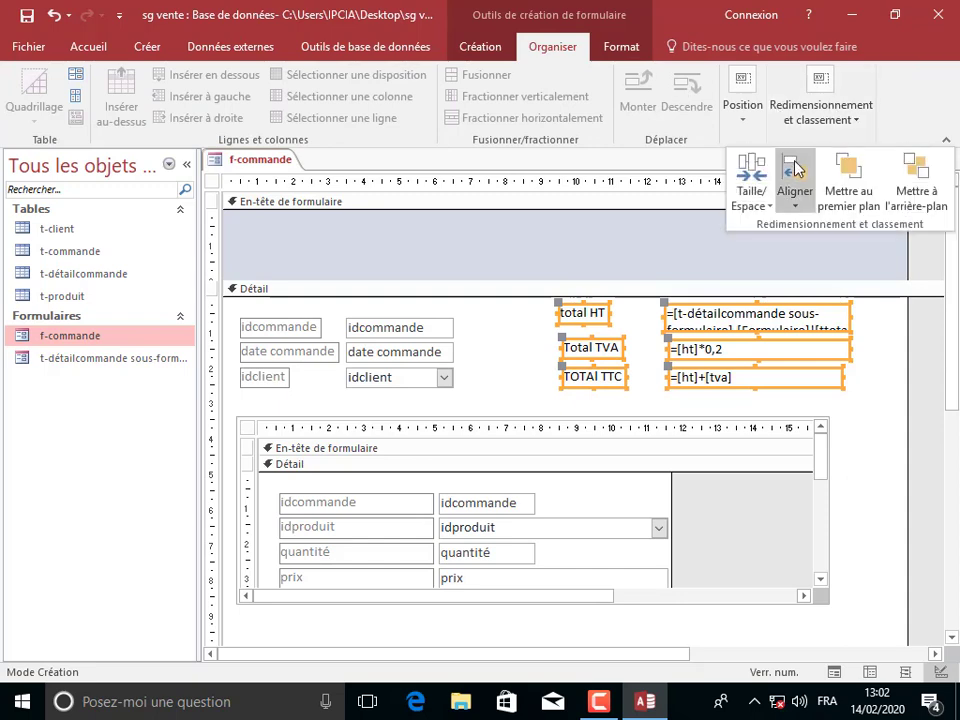
pyautogui.click(748, 190)
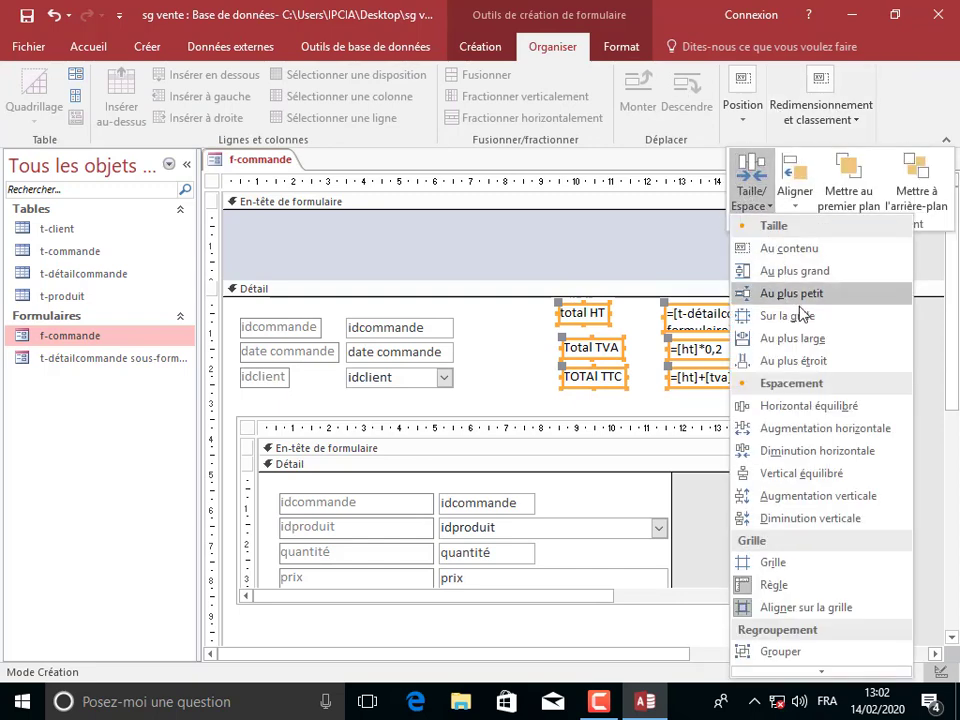
pyautogui.click(820, 339)
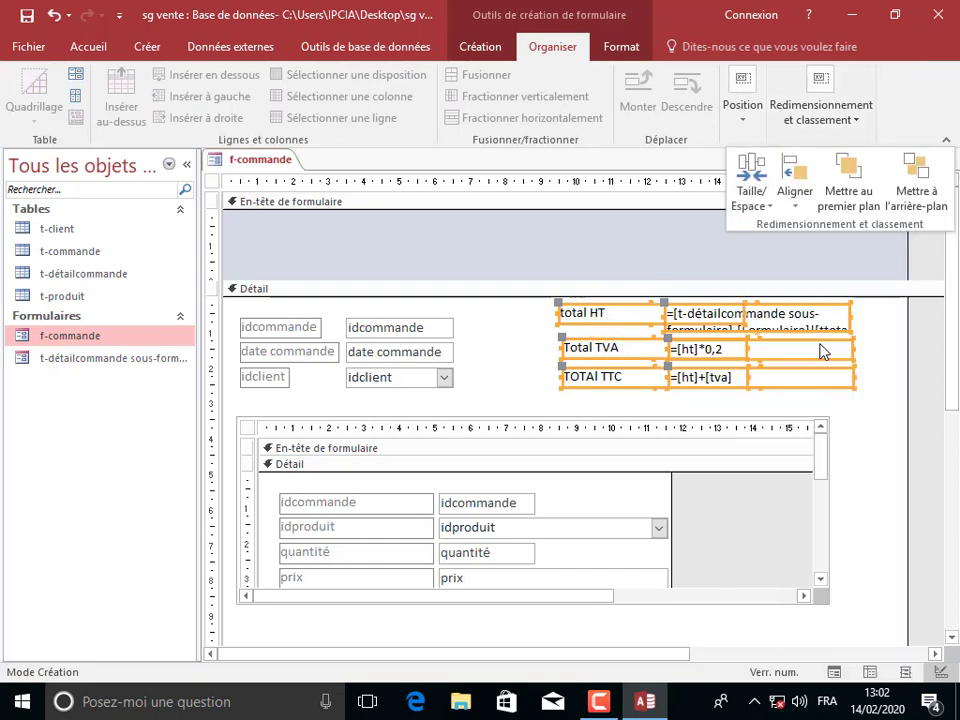
pyautogui.click(52, 15)
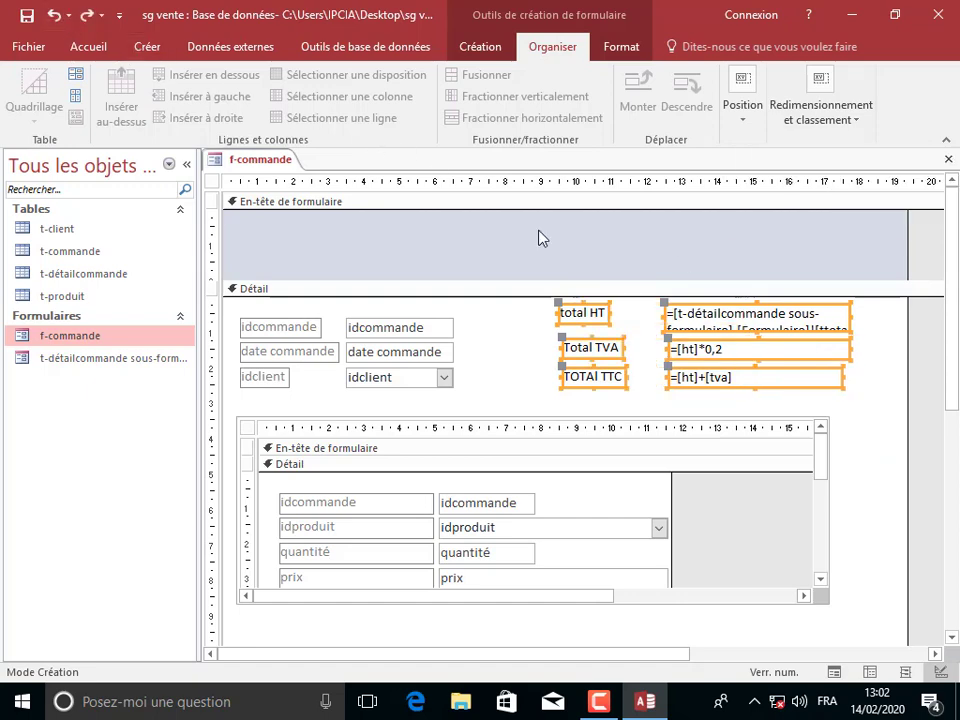
# Size the total HT, Total TVA and TOTAl TTC labels to the widest one and align them left.
pyautogui.moveTo(531, 304); pyautogui.dragTo(625, 394)
pyautogui.click(821, 105)
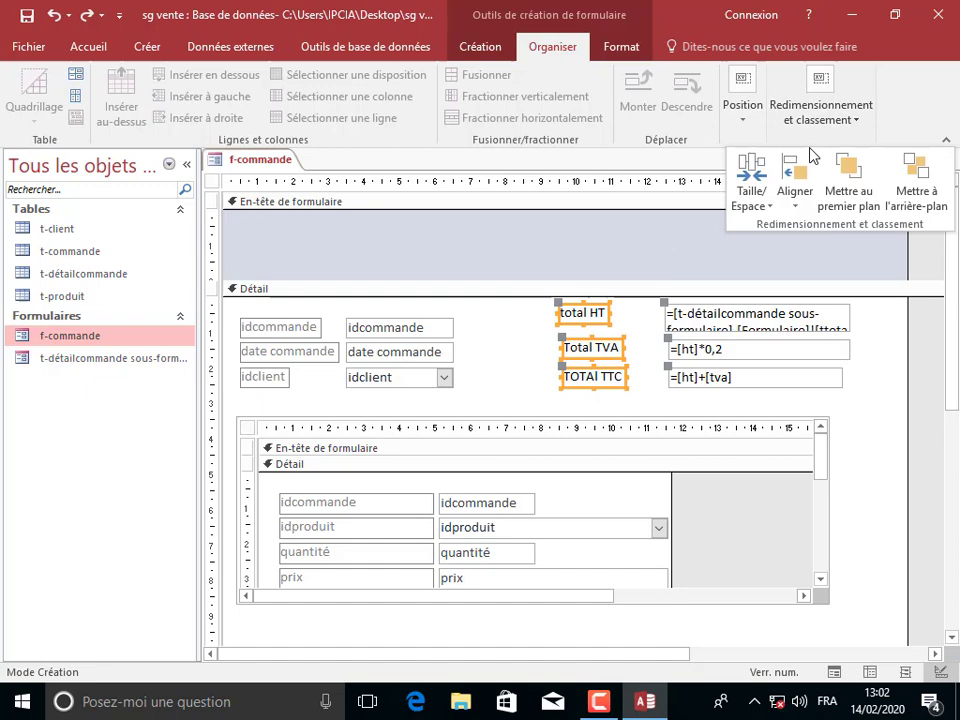
pyautogui.click(763, 212)
pyautogui.click(810, 340)
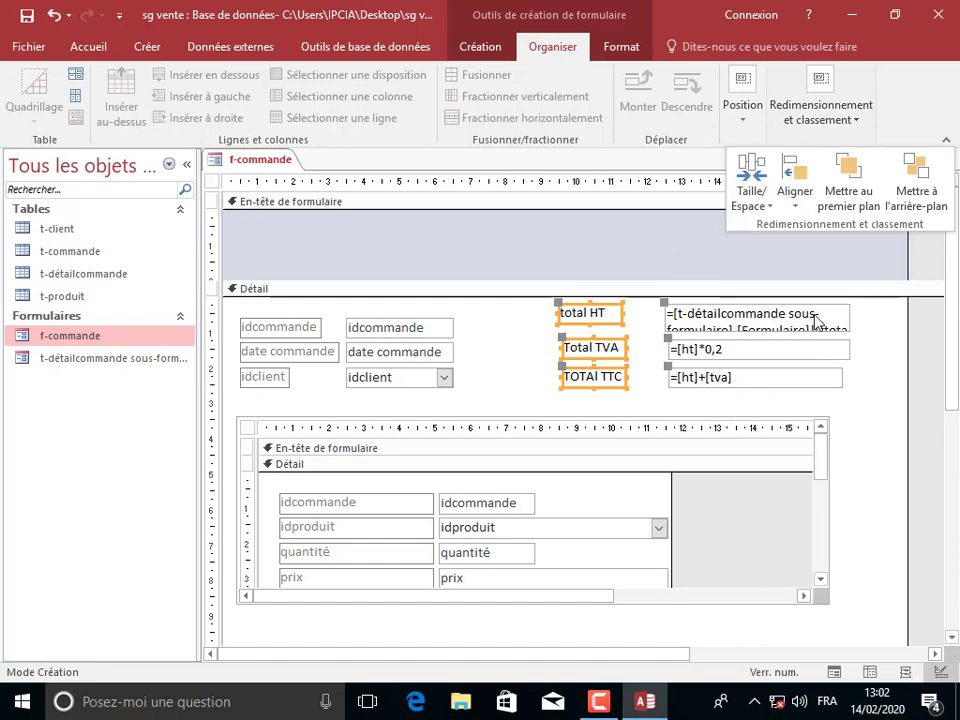
pyautogui.click(795, 200)
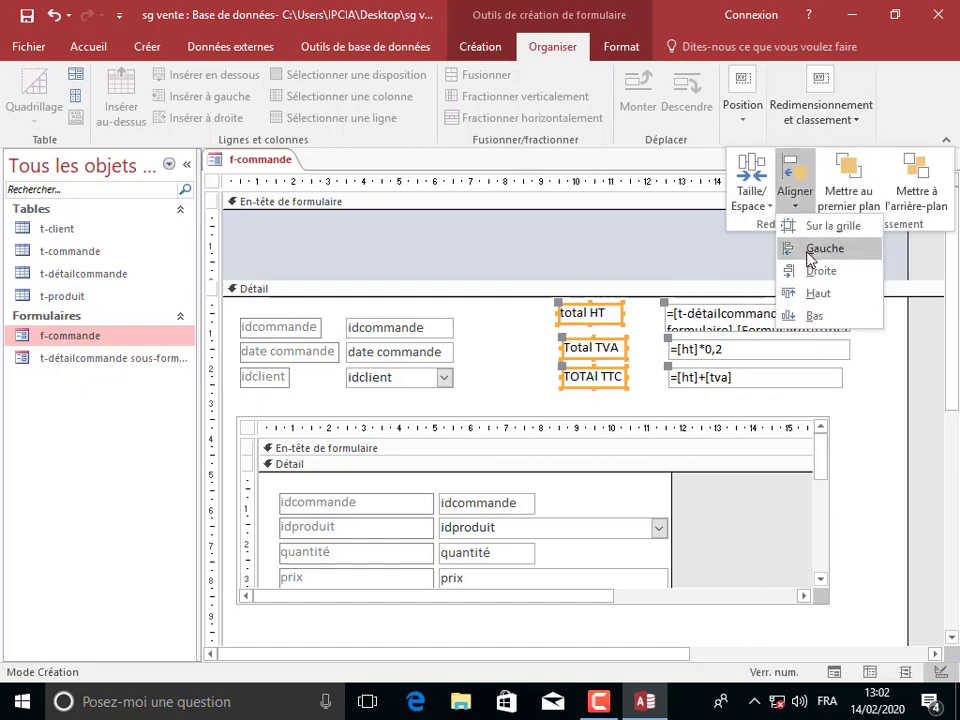
pyautogui.click(814, 252)
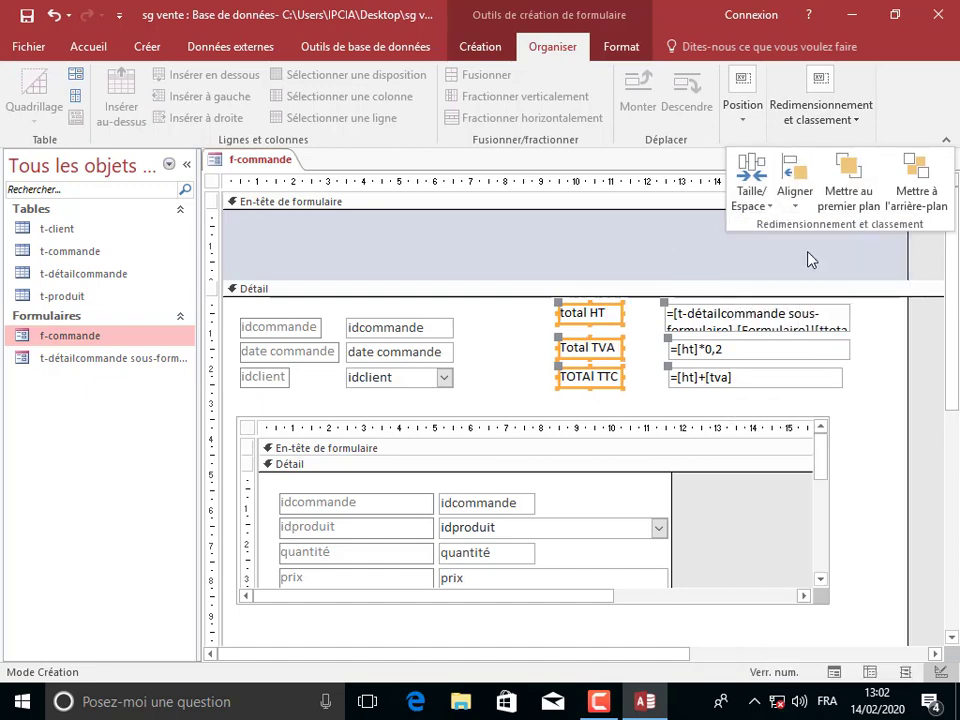
# Align the three total text boxes left and size them to the widest one.
pyautogui.click(755, 390)
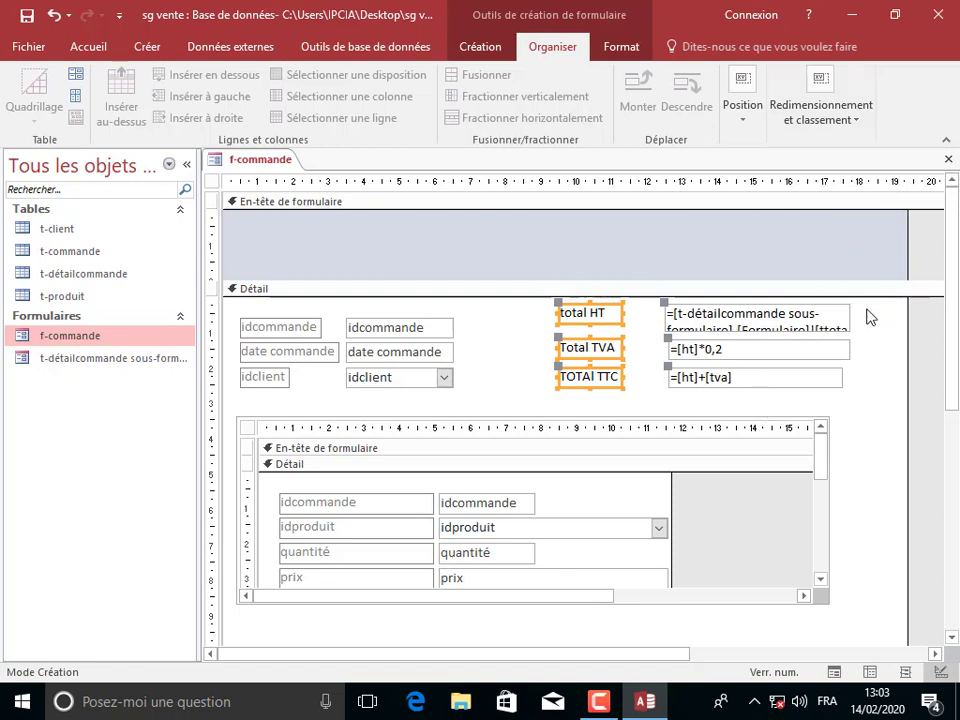
pyautogui.moveTo(868, 317); pyautogui.dragTo(800, 390)
pyautogui.click(815, 110)
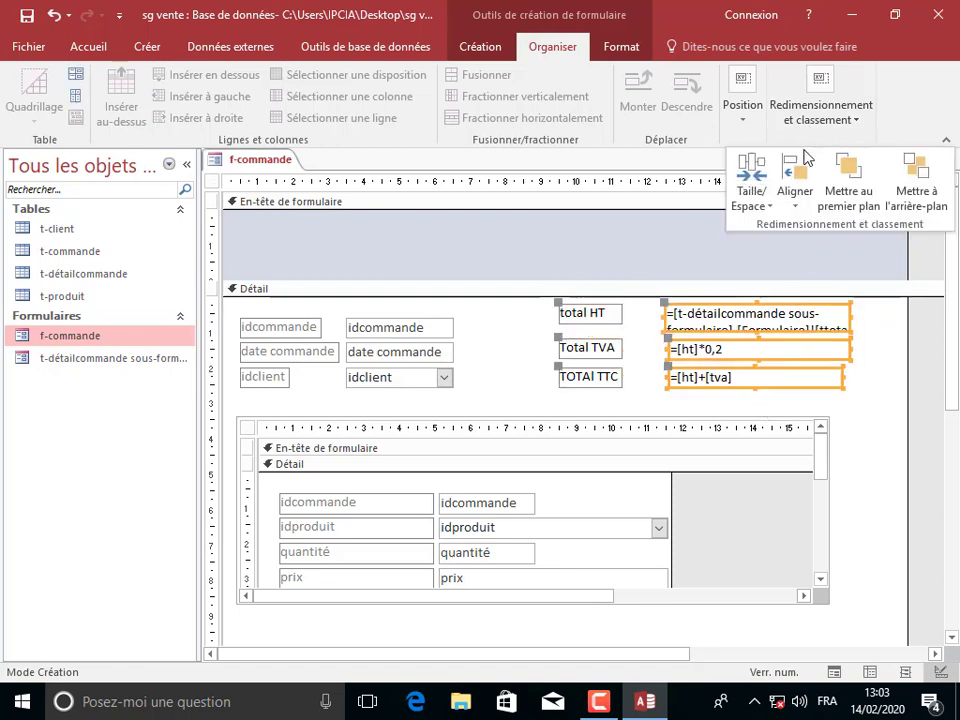
pyautogui.click(795, 195)
pyautogui.click(805, 250)
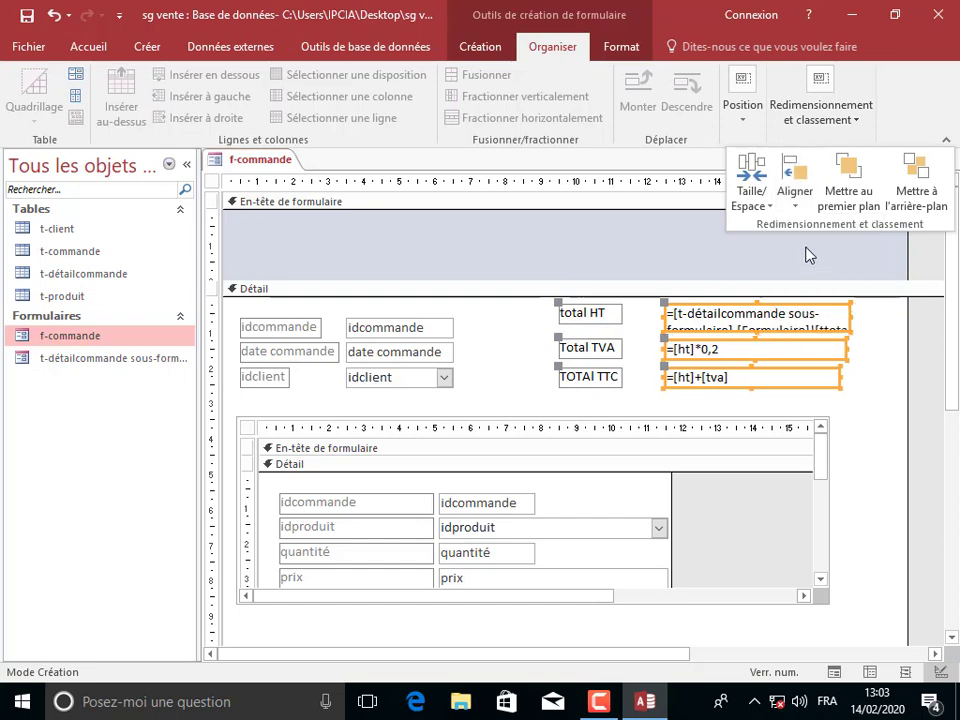
pyautogui.click(750, 185)
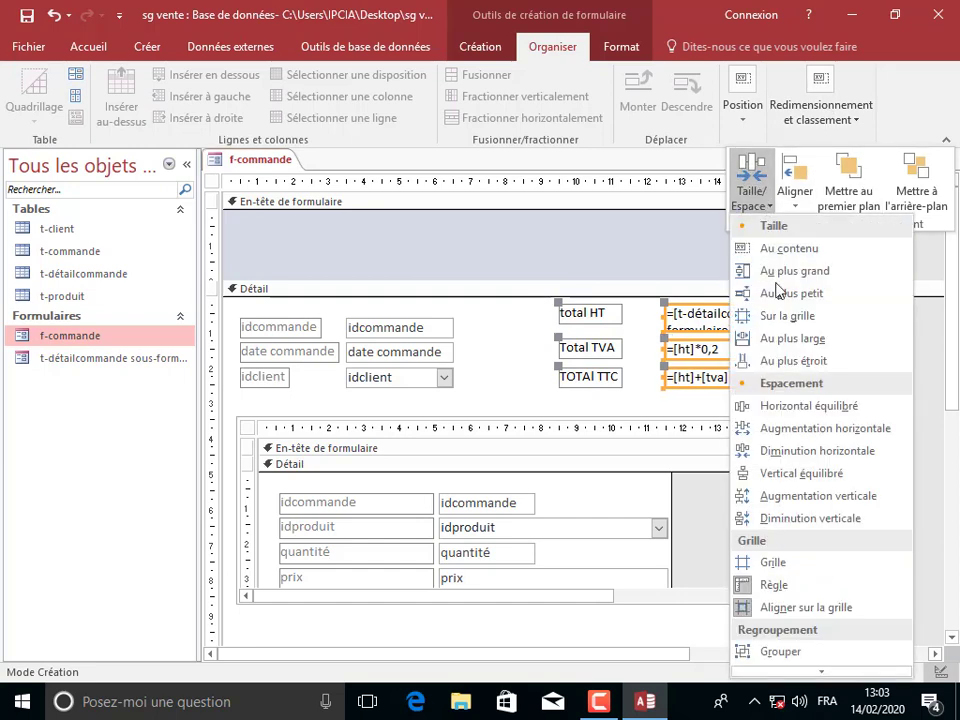
pyautogui.click(795, 339)
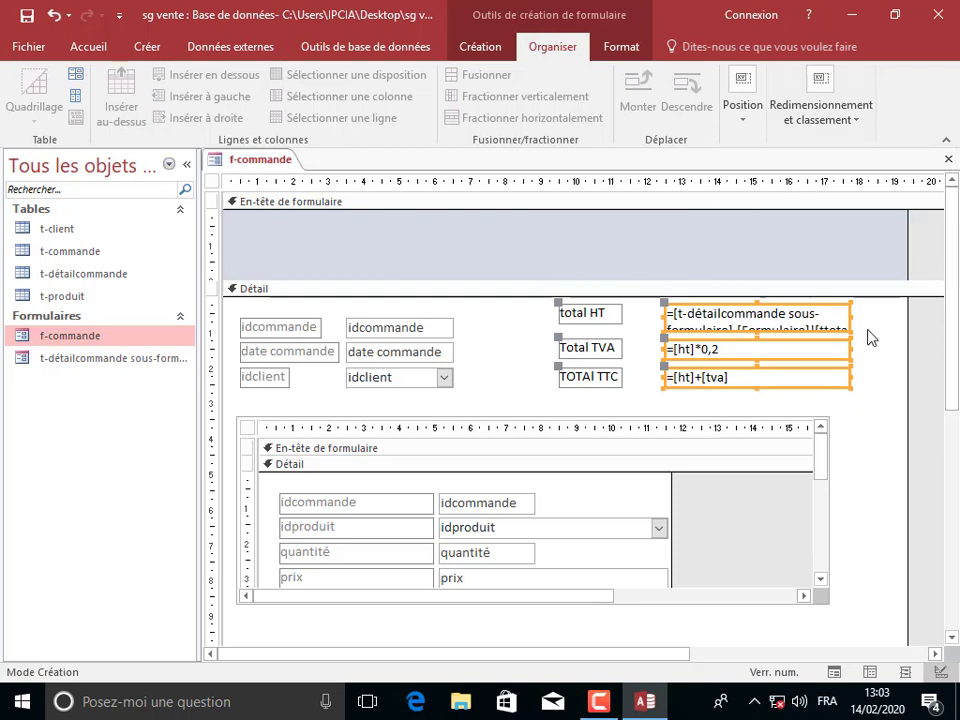
# Reduce the total HT text box's height to a single line, about 0.6 cm.
pyautogui.click(860, 336)
pyautogui.click(752, 333)
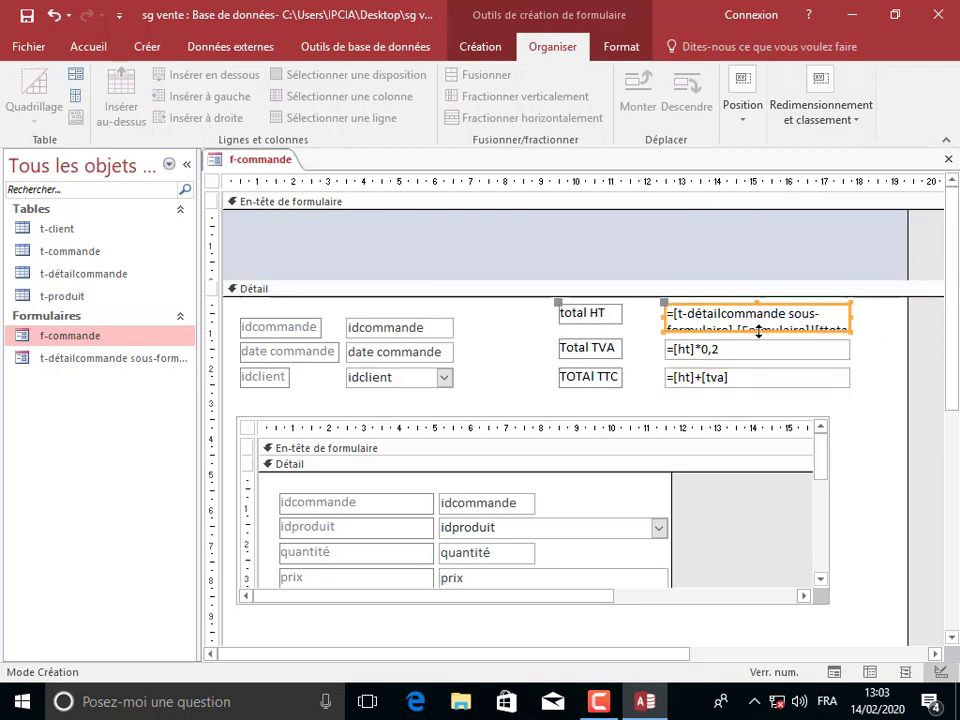
pyautogui.moveTo(757, 332); pyautogui.dragTo(757, 327)
pyautogui.click(862, 324)
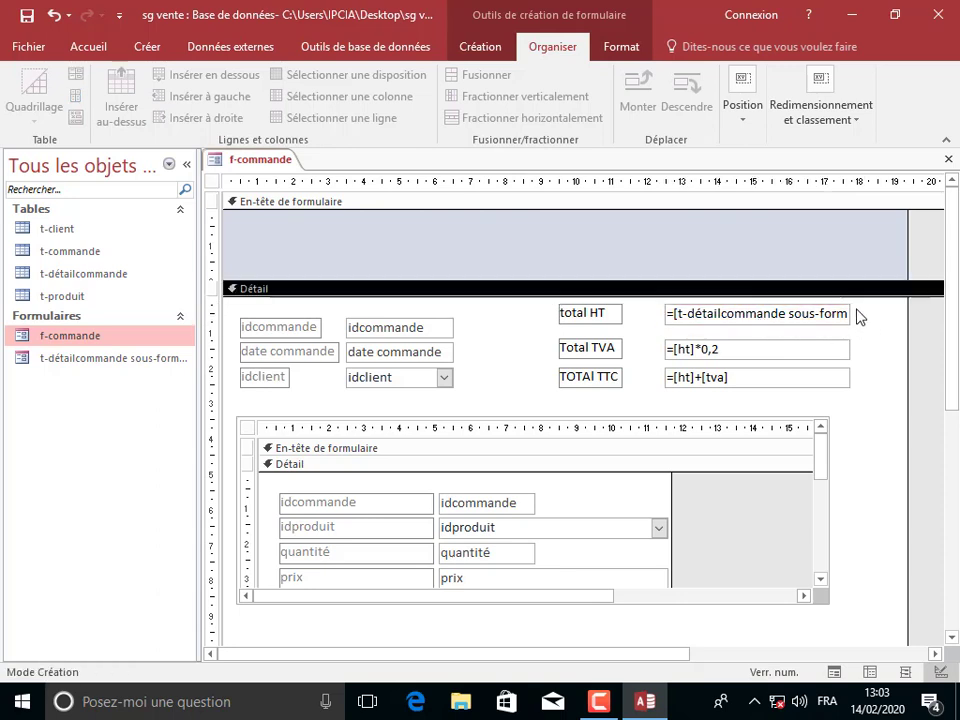
# Apply the sunken special effect to the total HT, Total TVA and TOTAl TTC text boxes.
pyautogui.moveTo(857, 313); pyautogui.dragTo(700, 380)
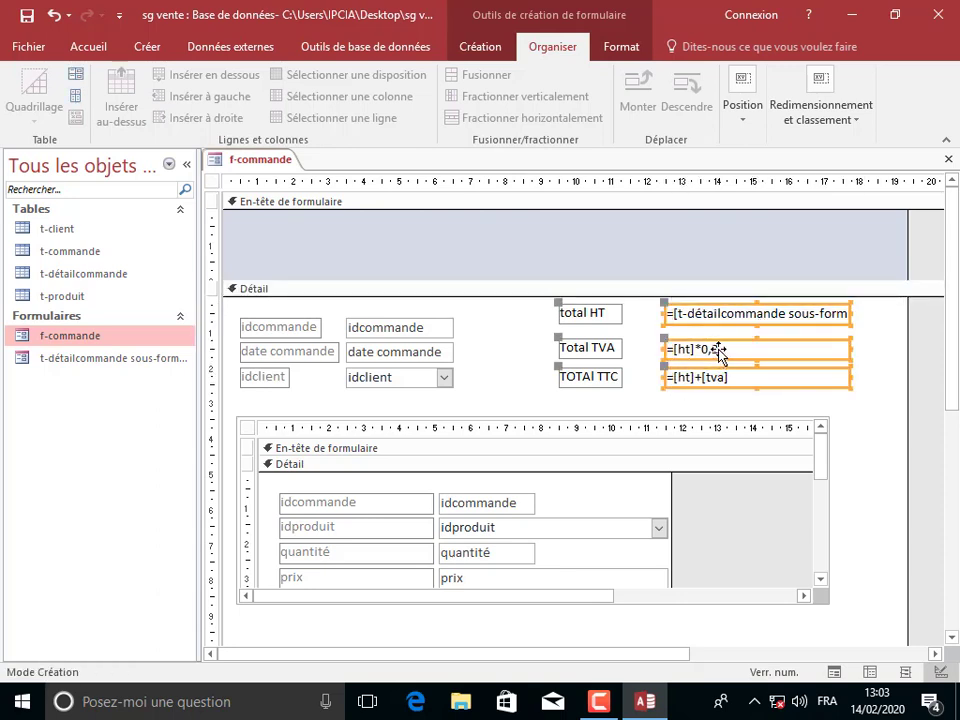
pyautogui.rightClick(720, 352)
pyautogui.moveTo(797, 634)
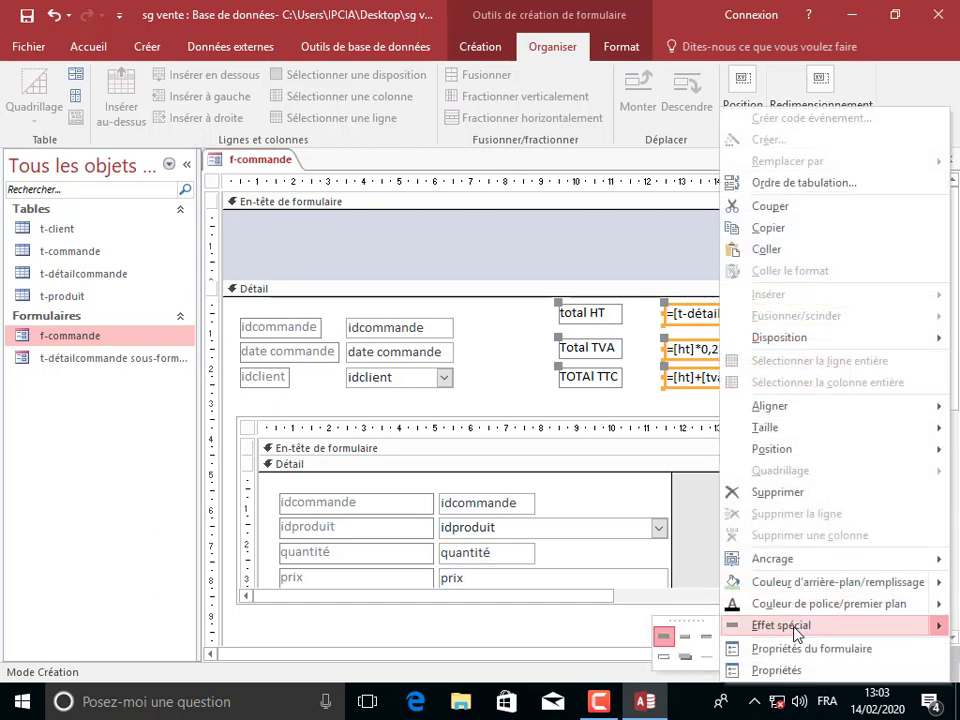
pyautogui.click(708, 638)
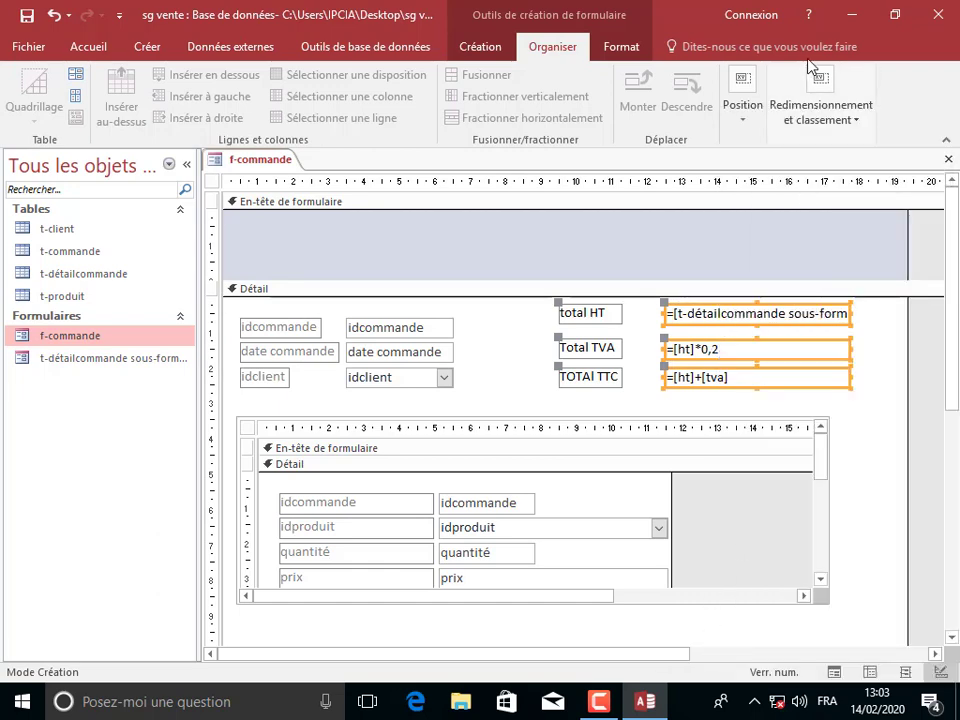
# Fill the three total text boxes with the lightest theme green and display the form in Form view.
pyautogui.click(621, 46)
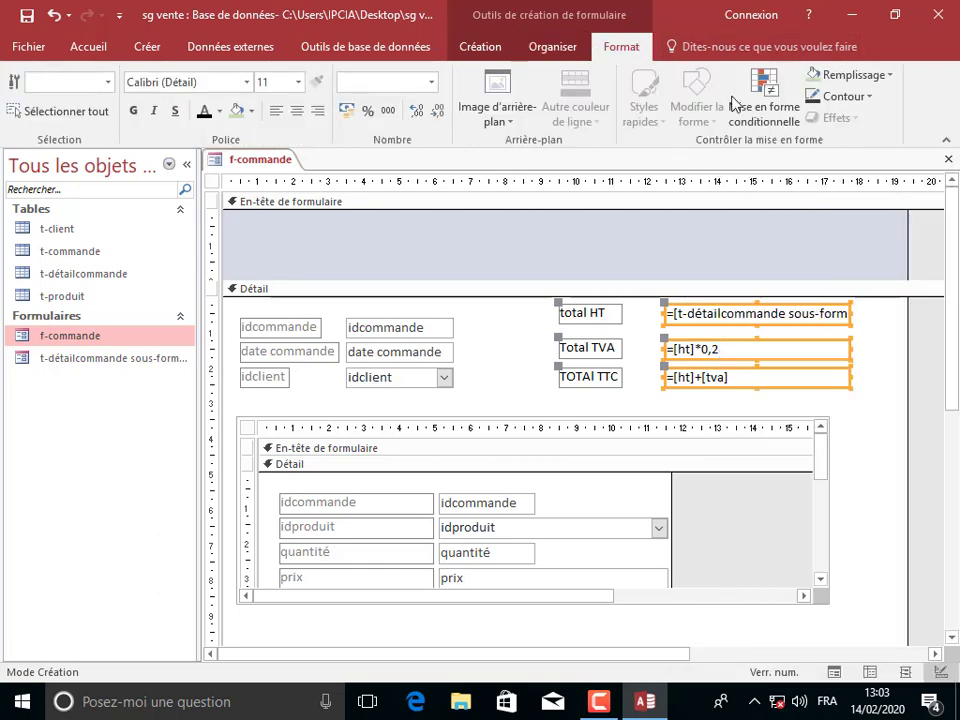
pyautogui.click(889, 75)
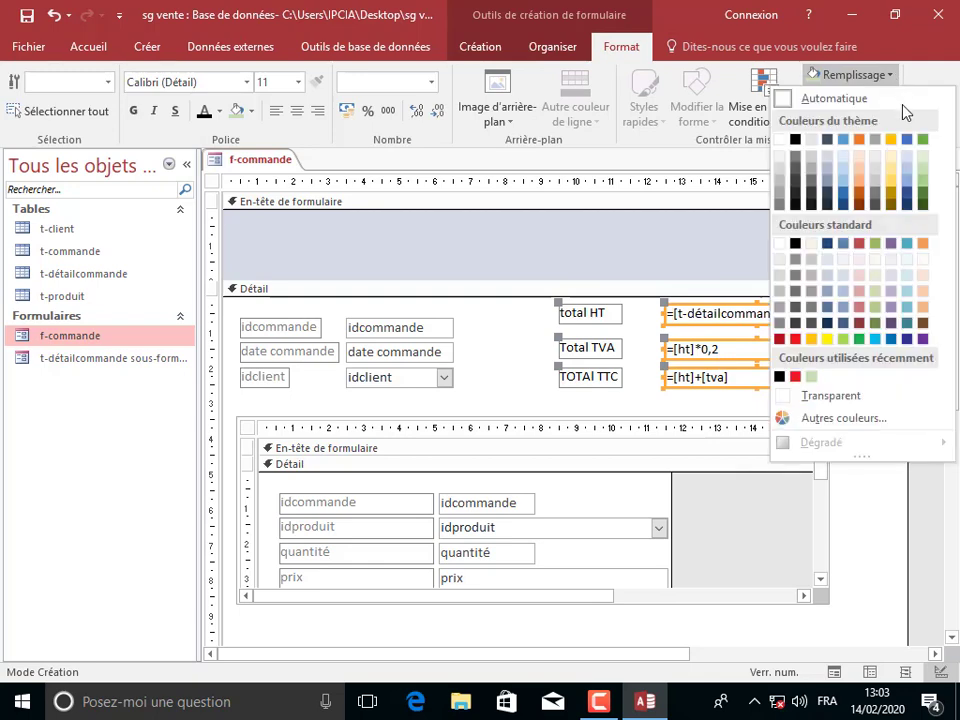
pyautogui.click(923, 157)
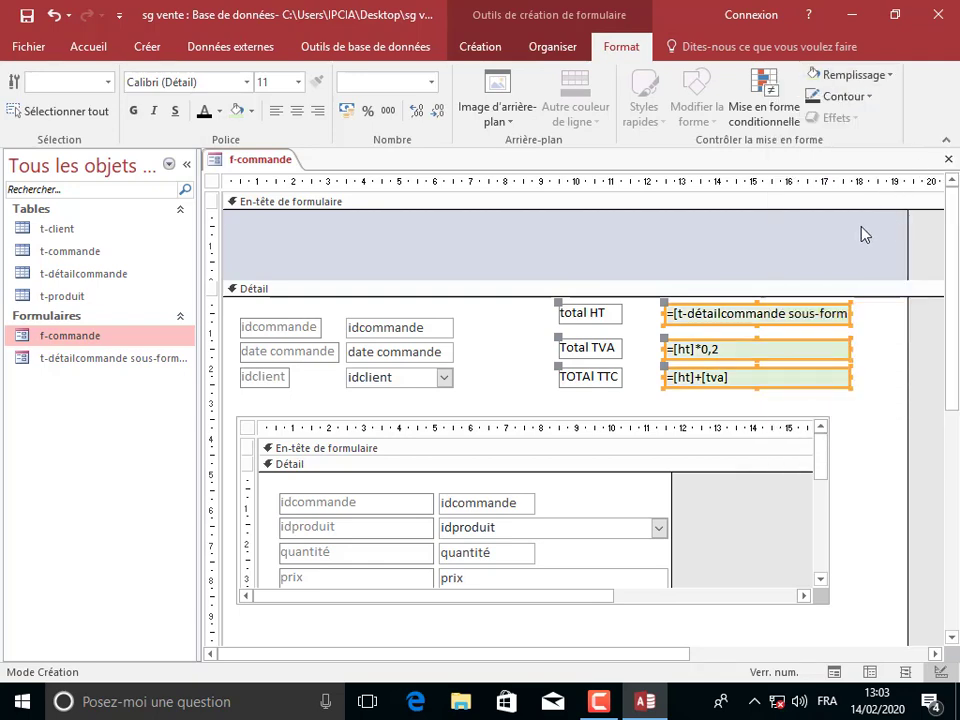
pyautogui.click(89, 47)
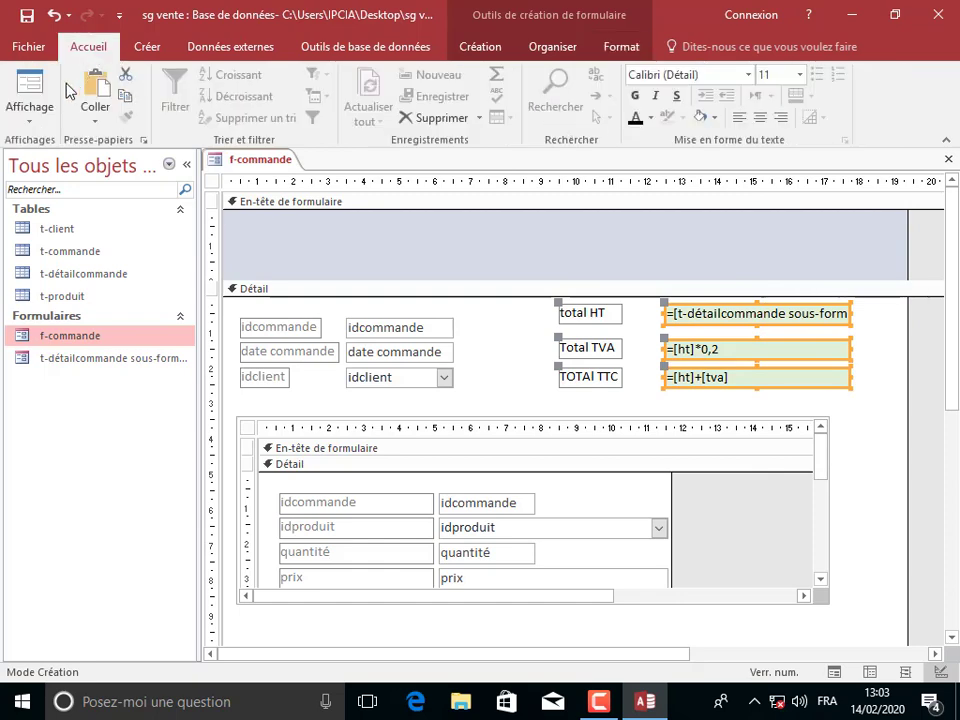
pyautogui.click(30, 87)
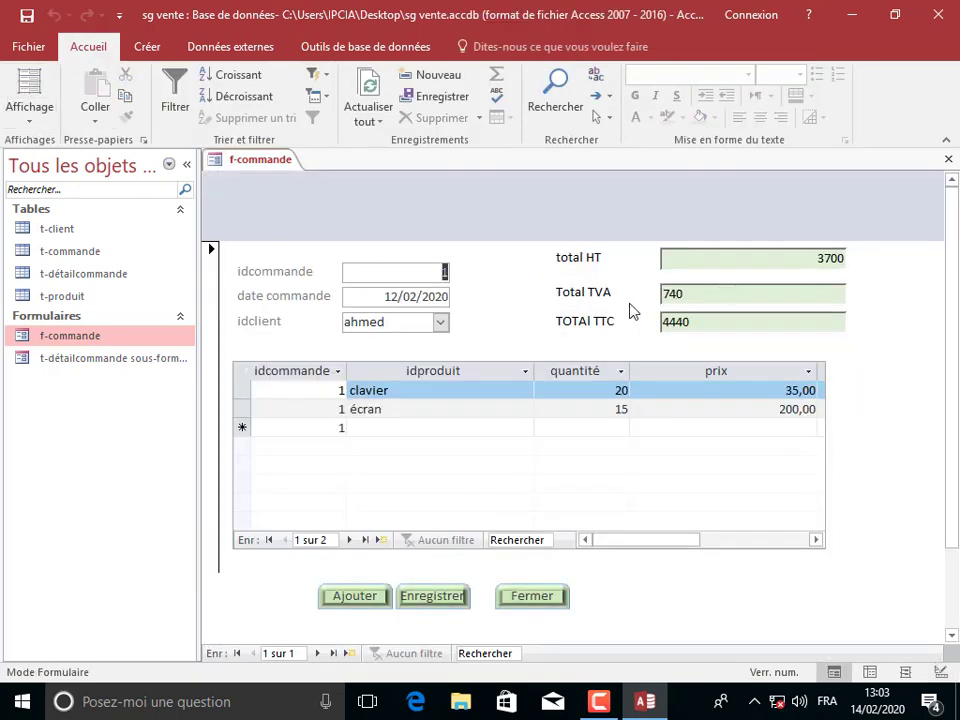
# Centre the text in the three total text boxes in Design view and preview the form.
pyautogui.rightClick(232, 172)
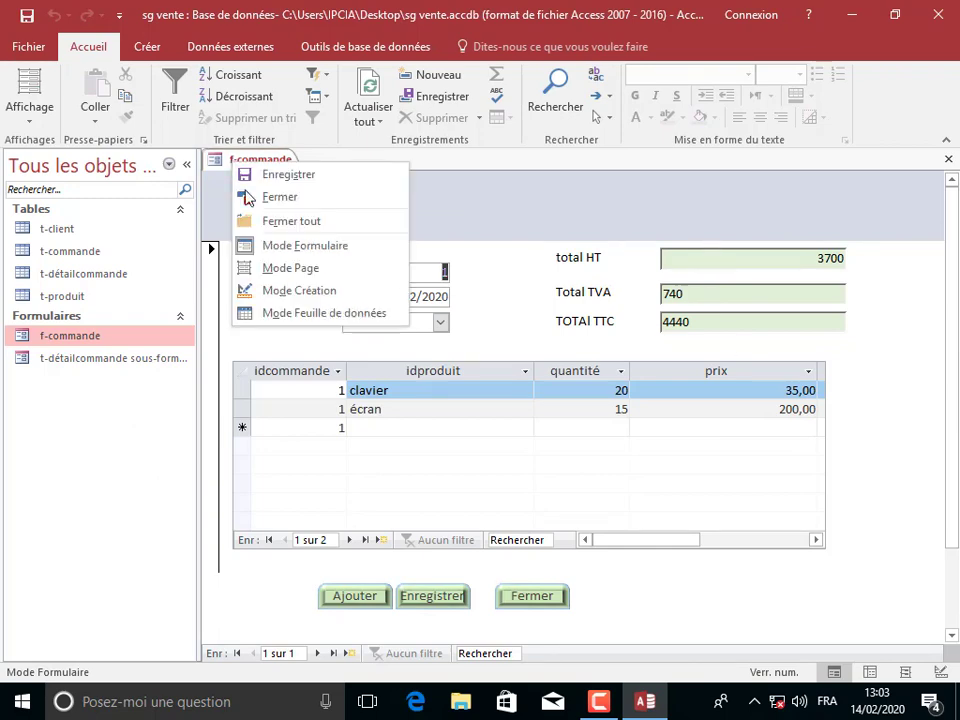
pyautogui.click(304, 292)
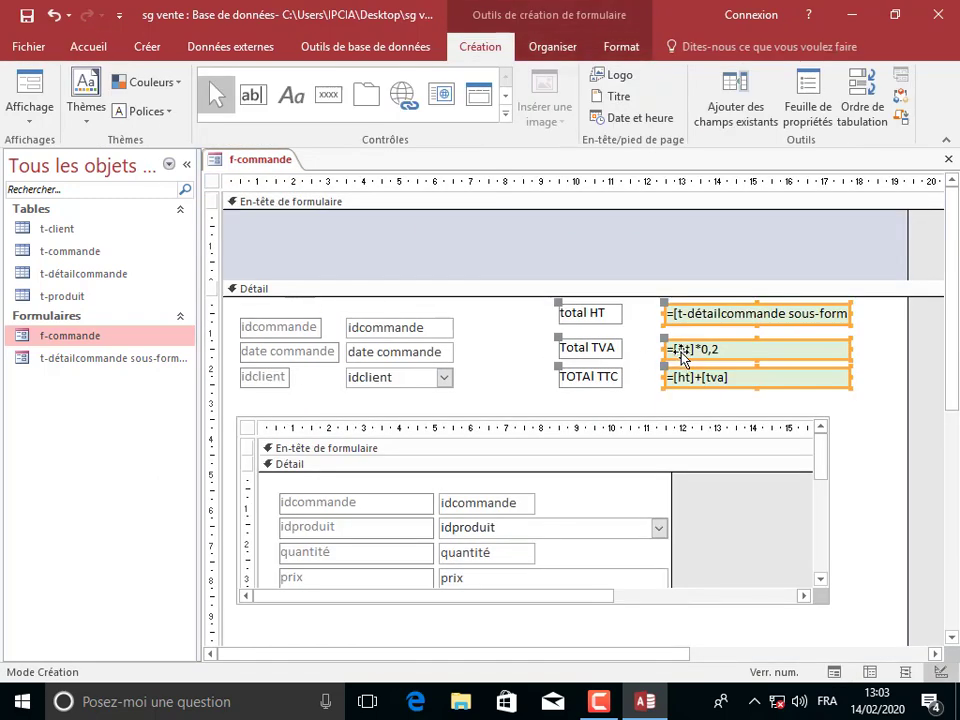
pyautogui.click(618, 48)
pyautogui.click(298, 114)
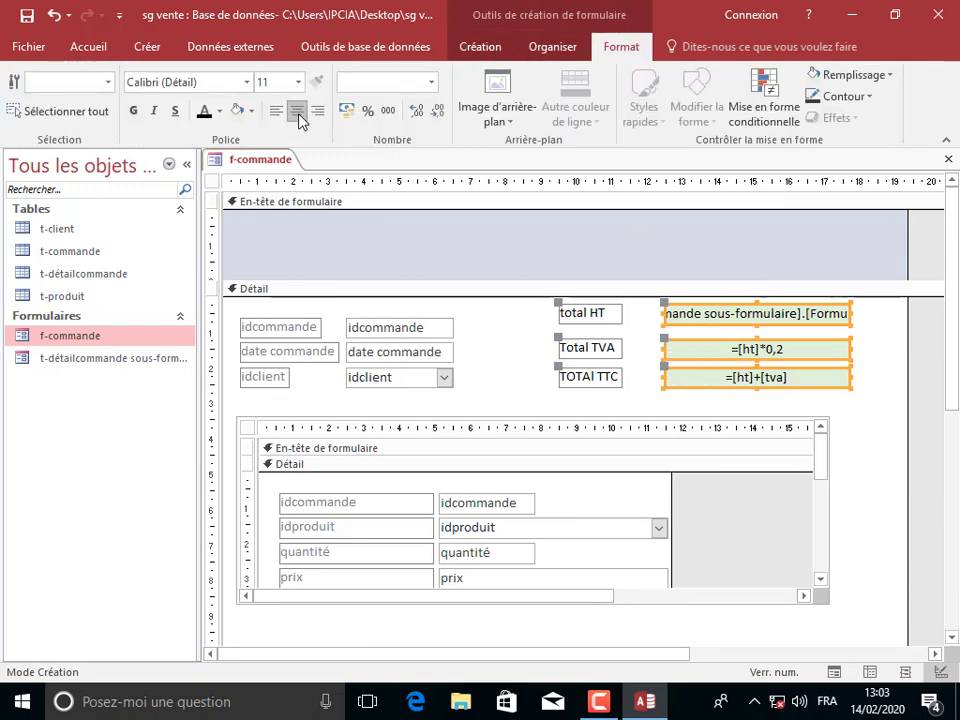
pyautogui.click(80, 47)
pyautogui.click(28, 85)
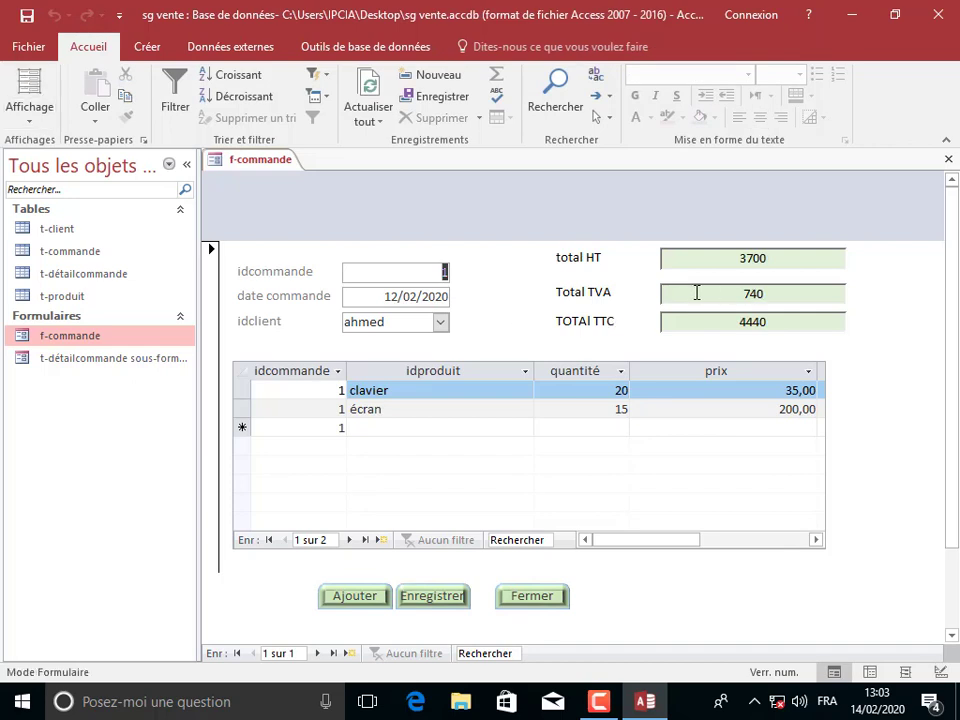
# Check in Form view whether the Total TVA and total HT values can be selected.
pyautogui.moveTo(729, 293); pyautogui.dragTo(822, 293)
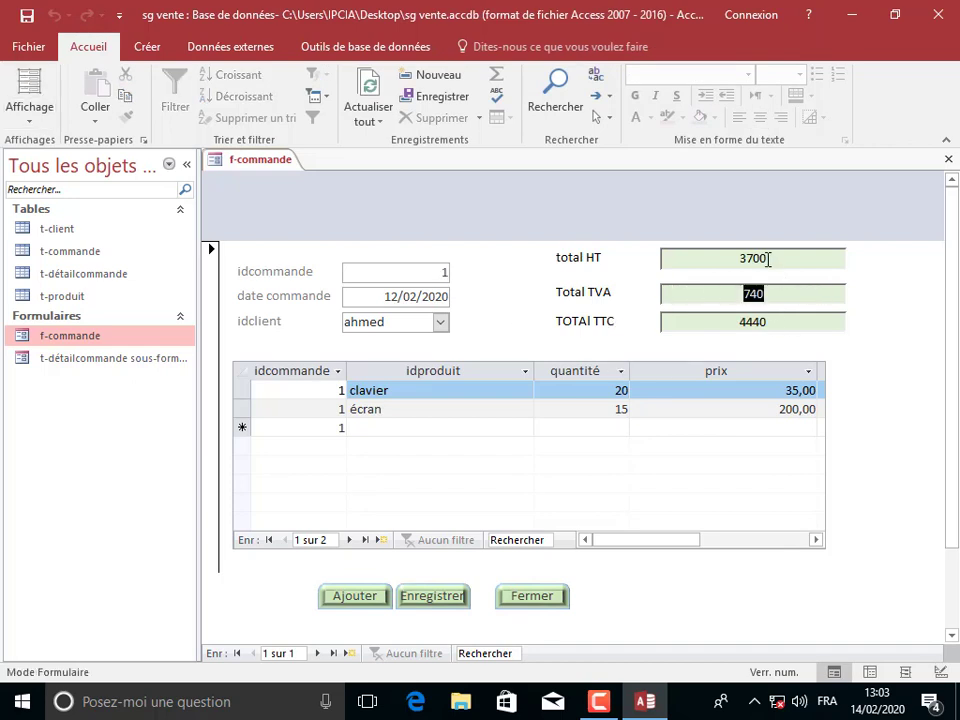
pyautogui.moveTo(768, 259); pyautogui.dragTo(718, 259)
pyautogui.doubleClick(800, 269)
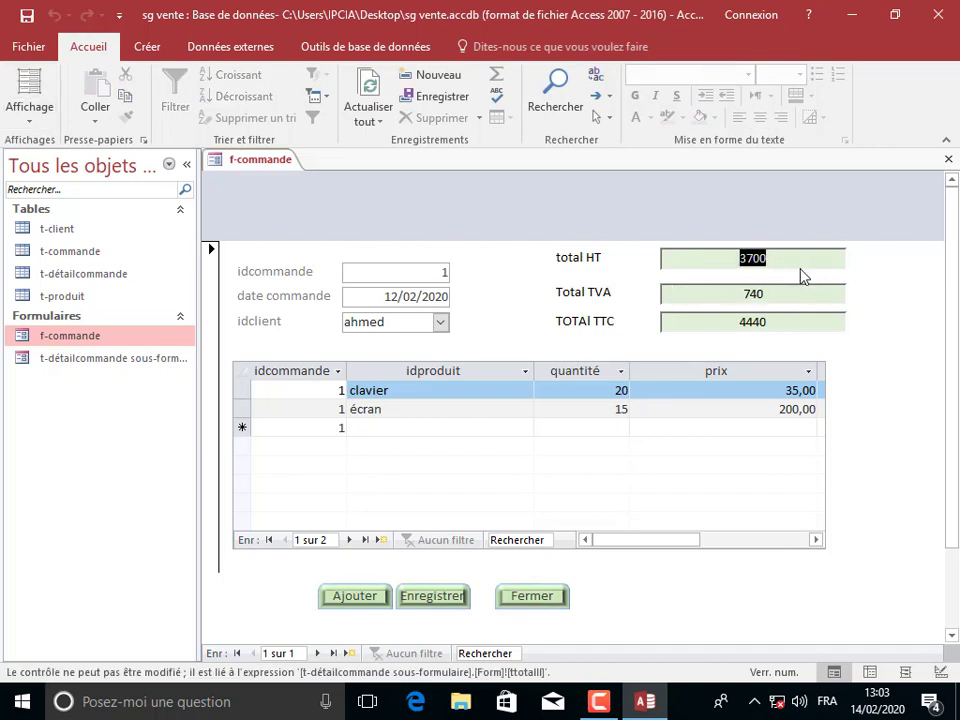
# Set Activé to Non and Verrouillé to Oui for the three total text boxes, and display the form in Form view.
pyautogui.rightClick(263, 168)
pyautogui.click(325, 286)
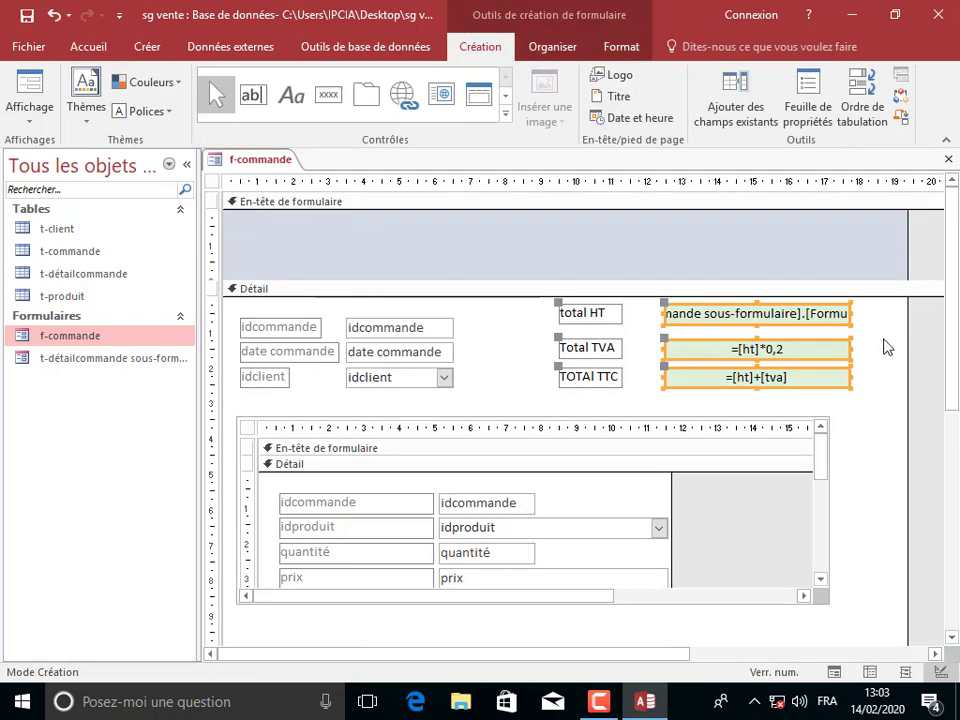
pyautogui.click(812, 120)
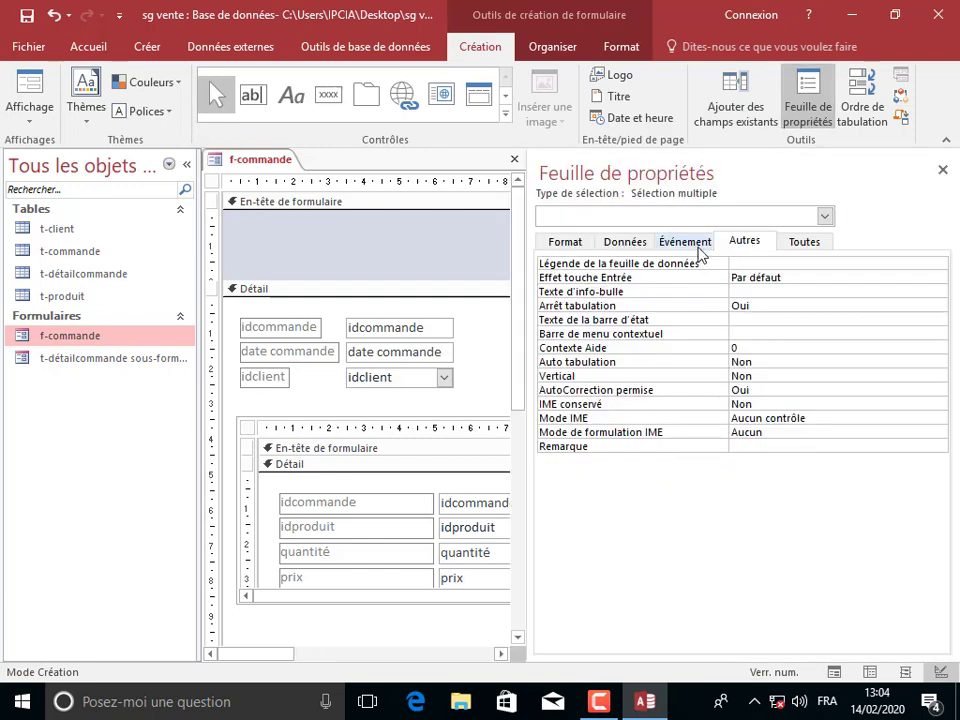
pyautogui.click(630, 242)
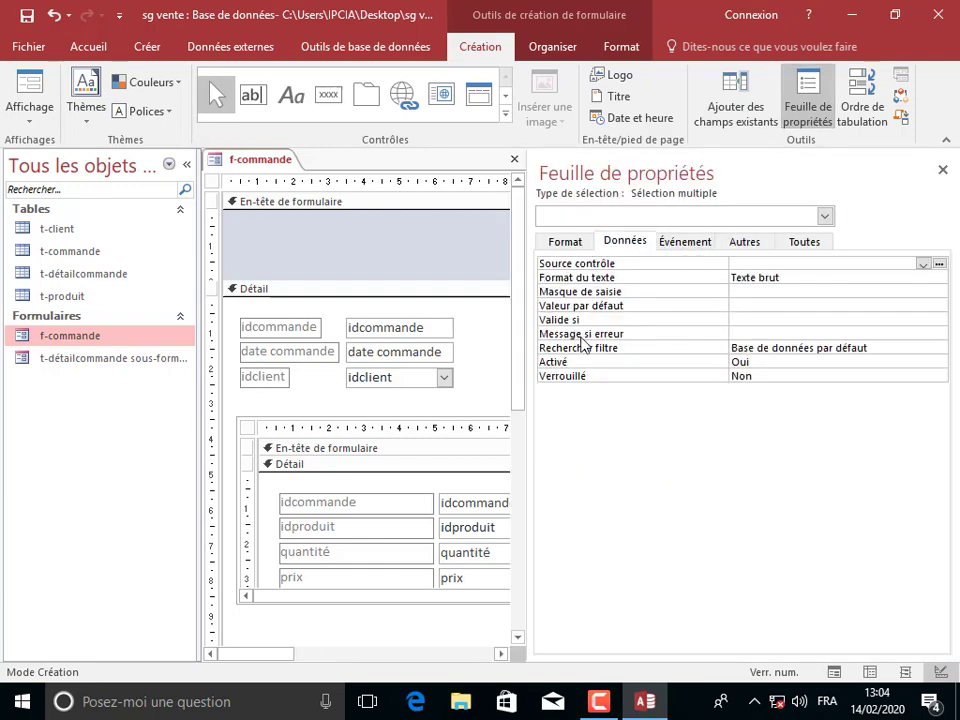
pyautogui.doubleClick(758, 363)
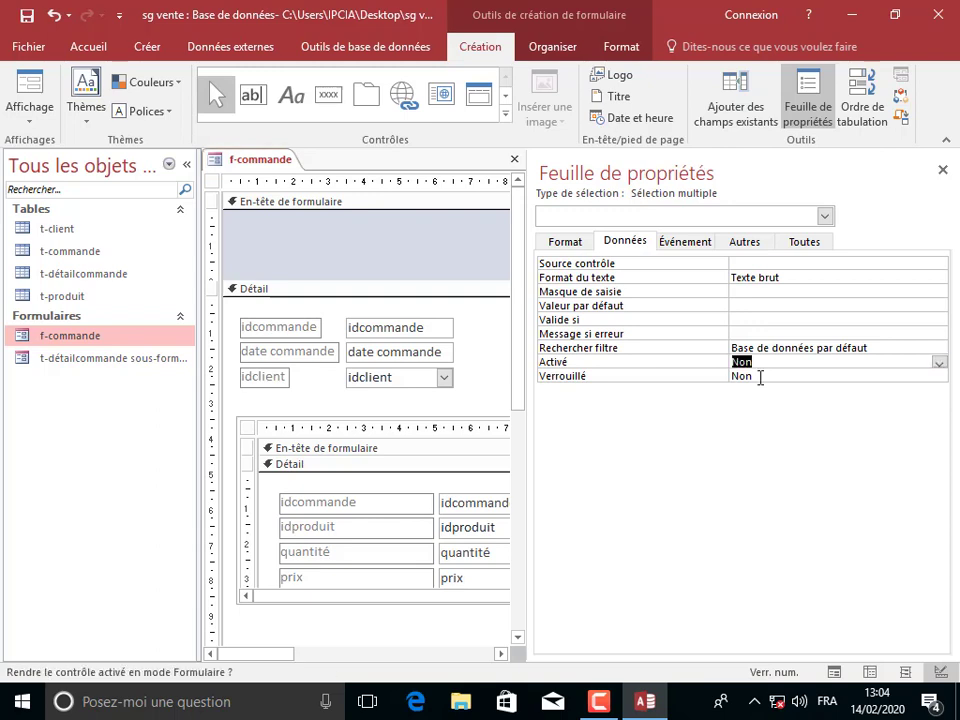
pyautogui.click(760, 376)
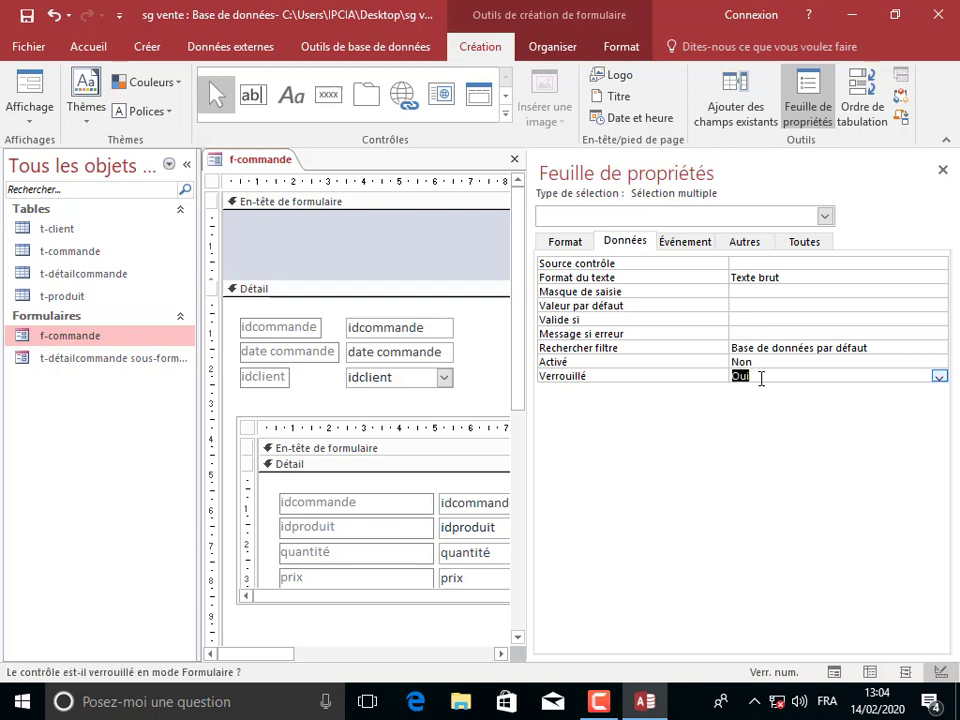
pyautogui.click(28, 92)
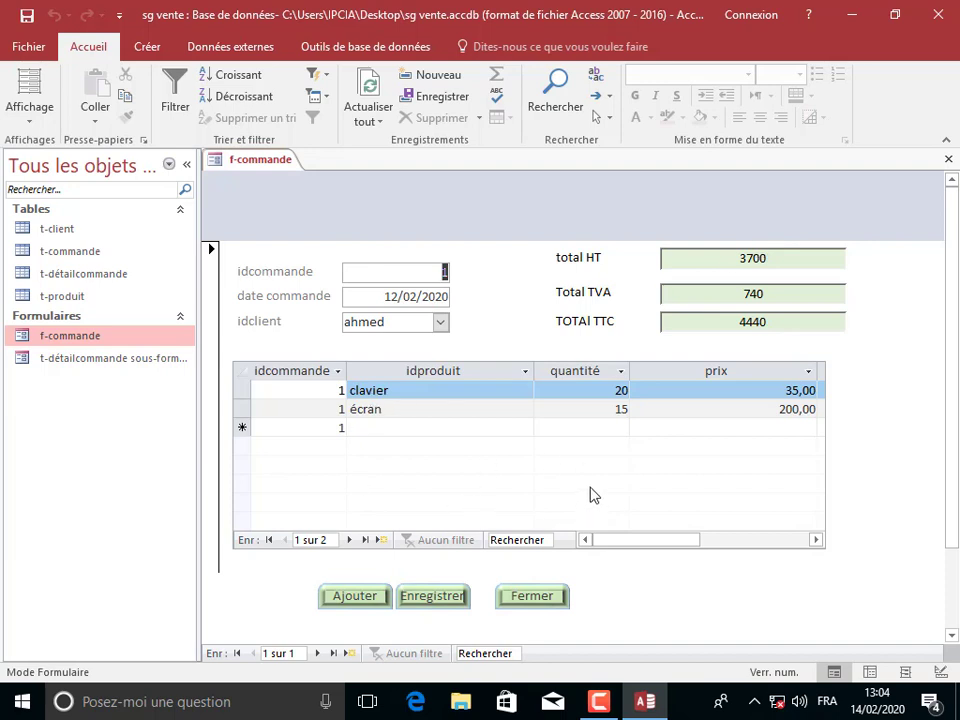
# Save the f-commande form and close it.
pyautogui.rightClick(280, 168)
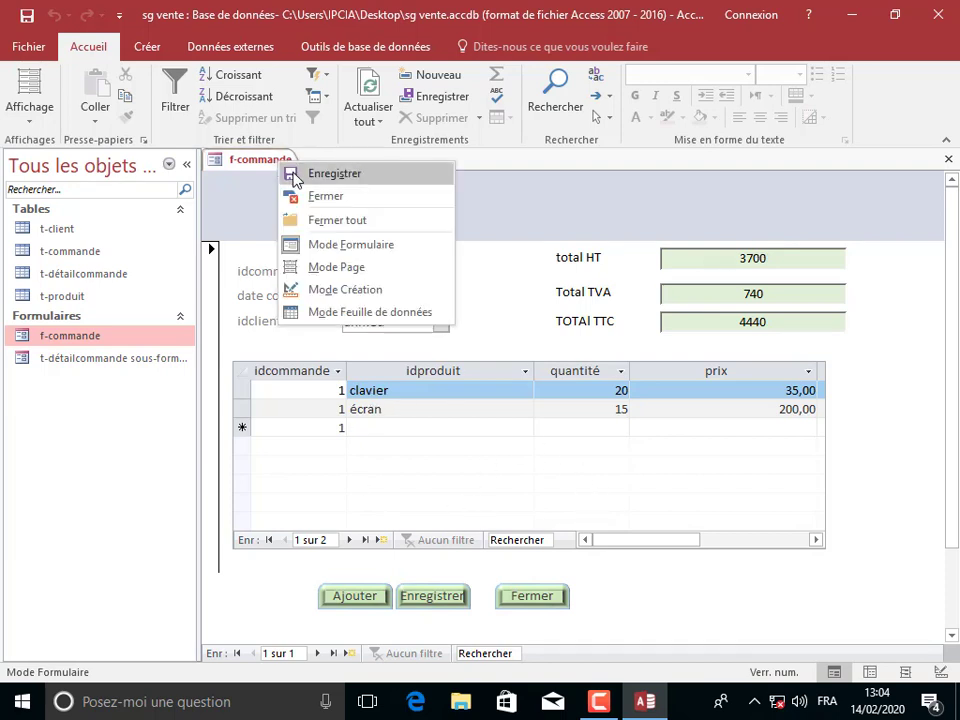
pyautogui.click(258, 172)
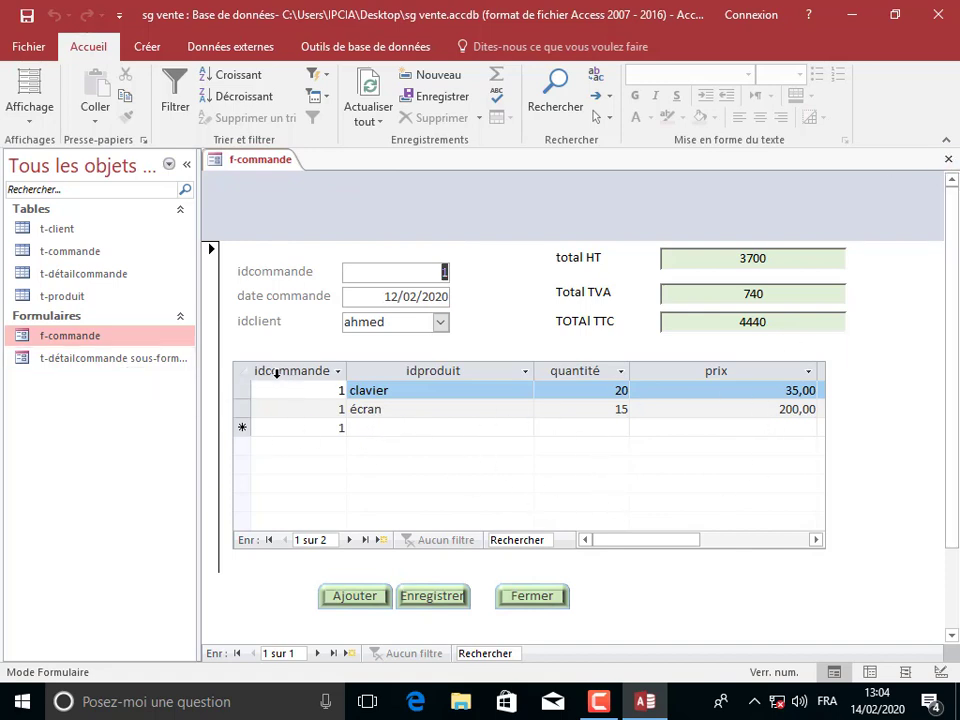
pyautogui.click(948, 160)
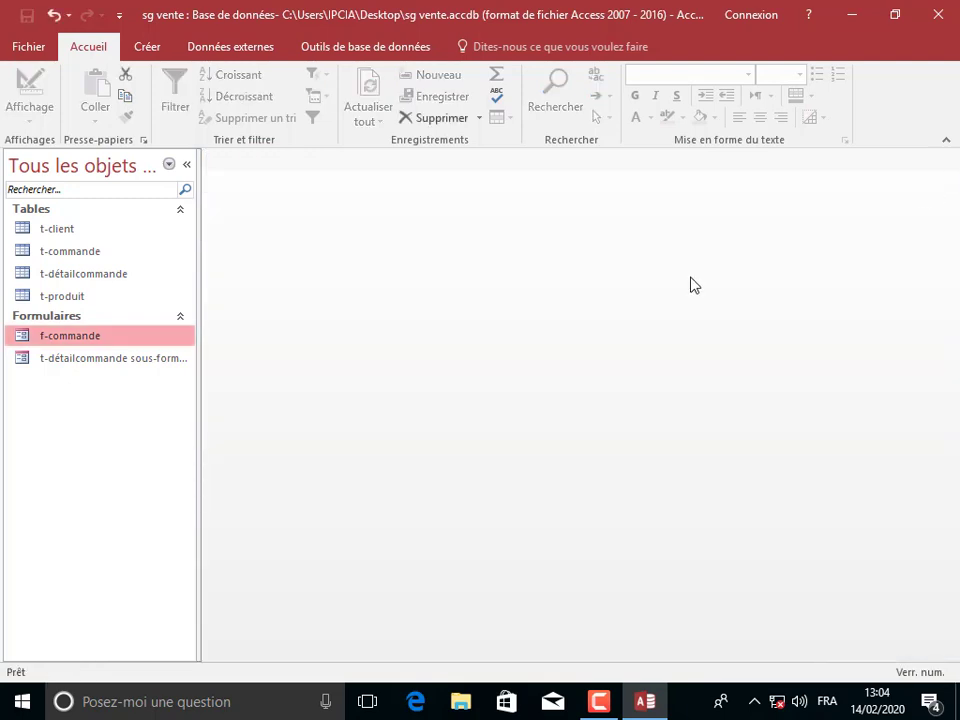
# Open the t-détailcommande subform in Design view and arrange all its detail fields and labels in a tabular layout.
pyautogui.rightClick(62, 361)
pyautogui.click(131, 413)
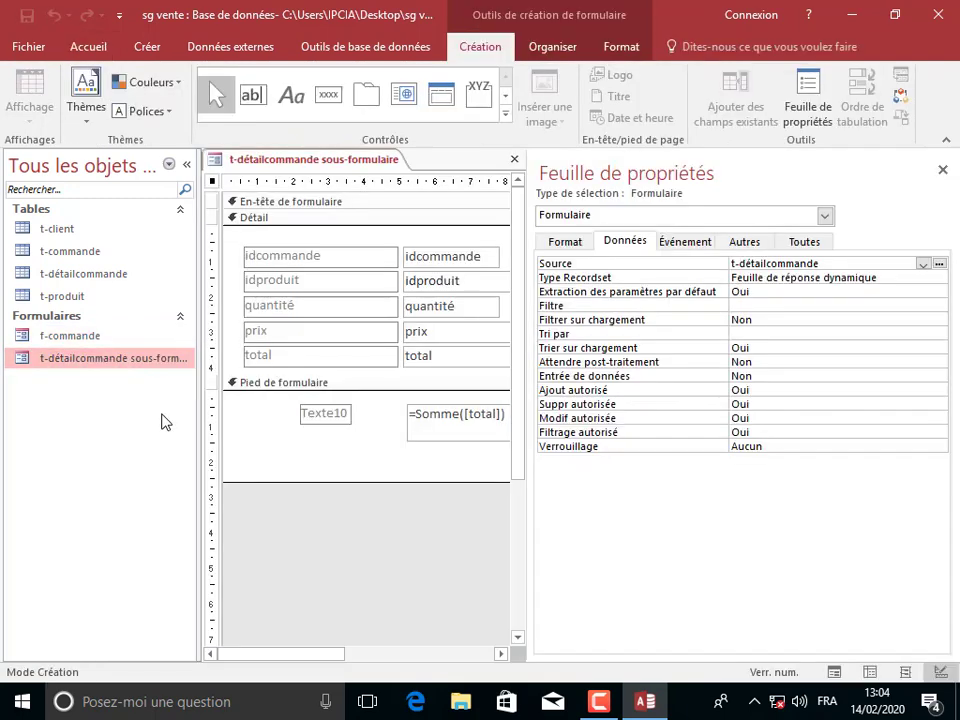
pyautogui.click(942, 170)
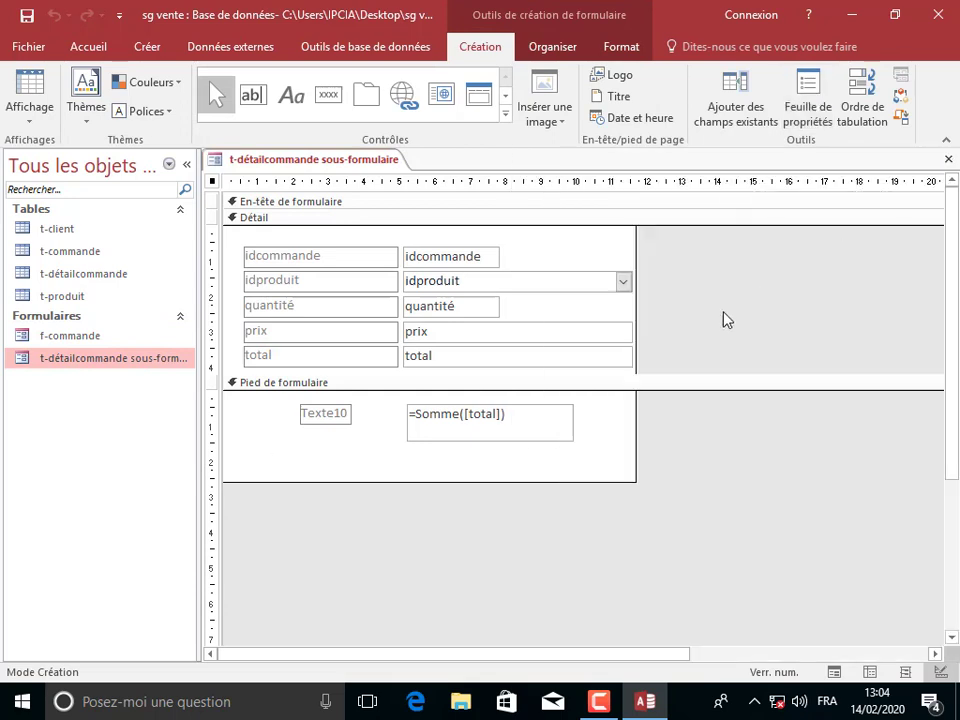
pyautogui.moveTo(540, 249); pyautogui.dragTo(231, 369)
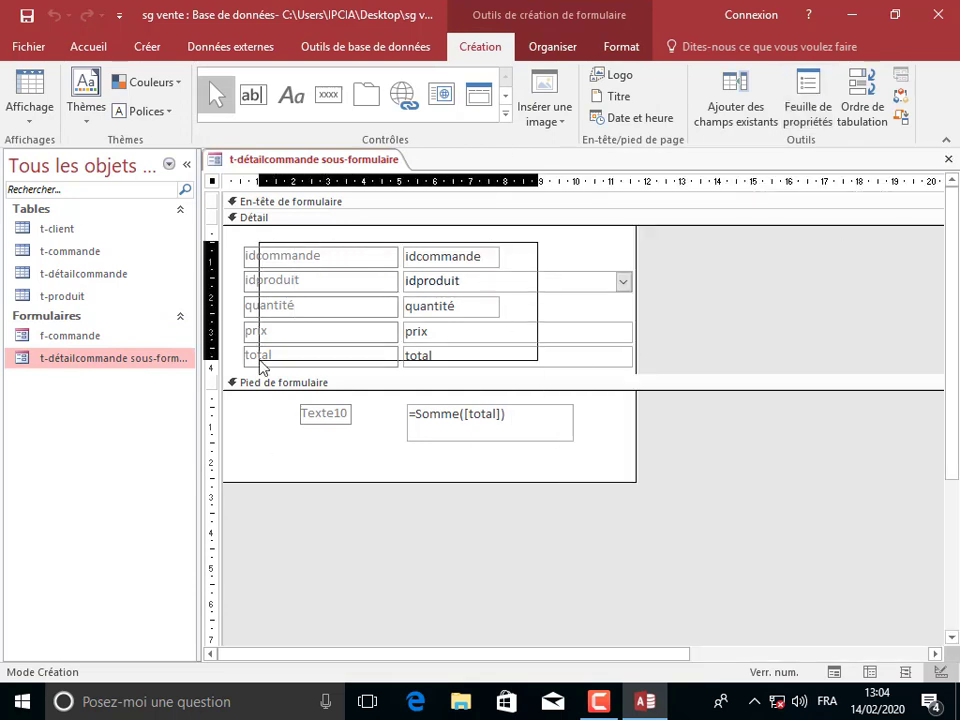
pyautogui.click(548, 44)
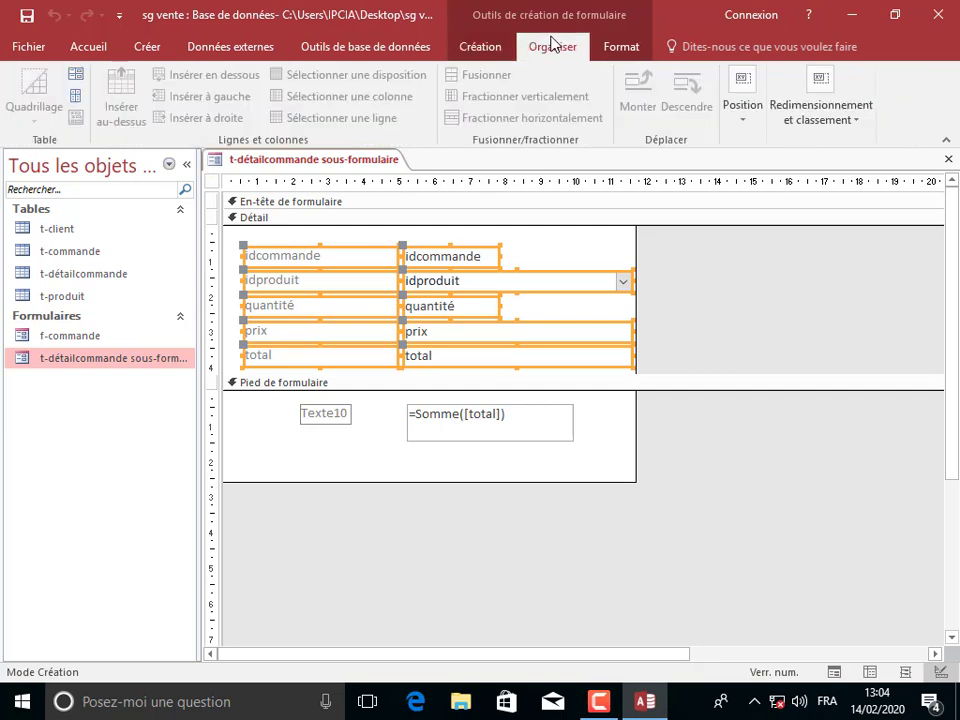
pyautogui.click(76, 97)
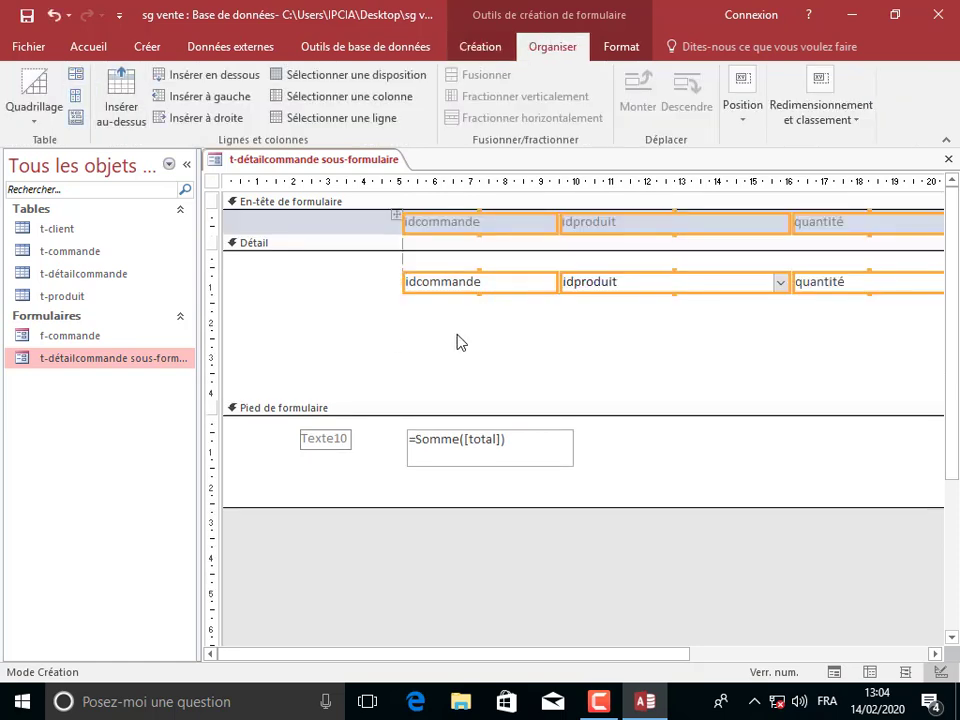
# Delete the idcommande column from the tabular layout and move the remaining columns to the form's left edge.
pyautogui.click(443, 222)
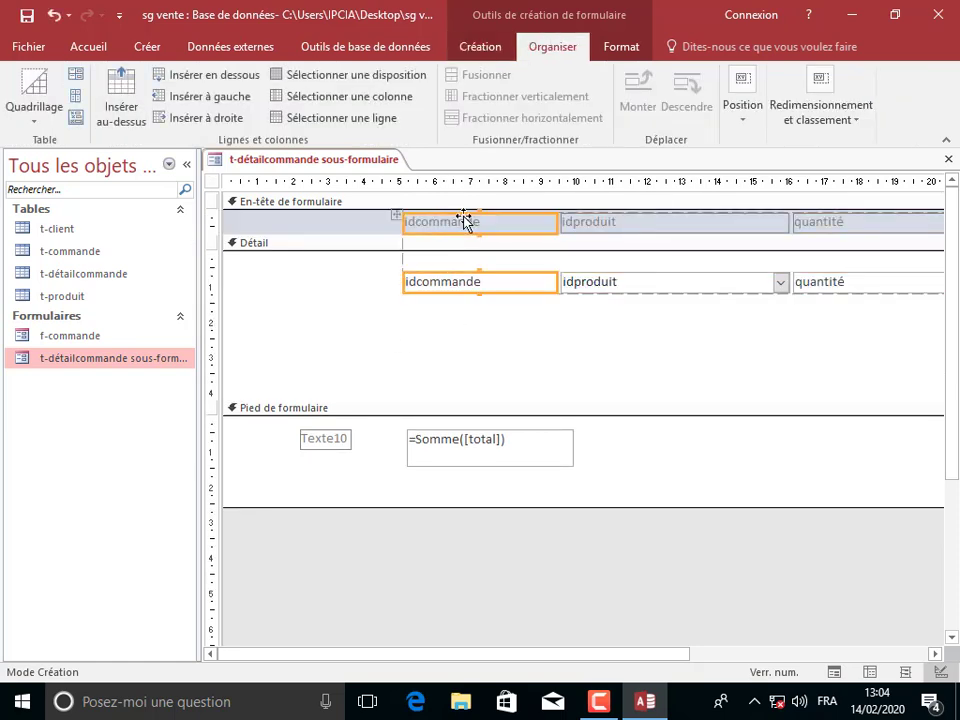
pyautogui.press('Delete')
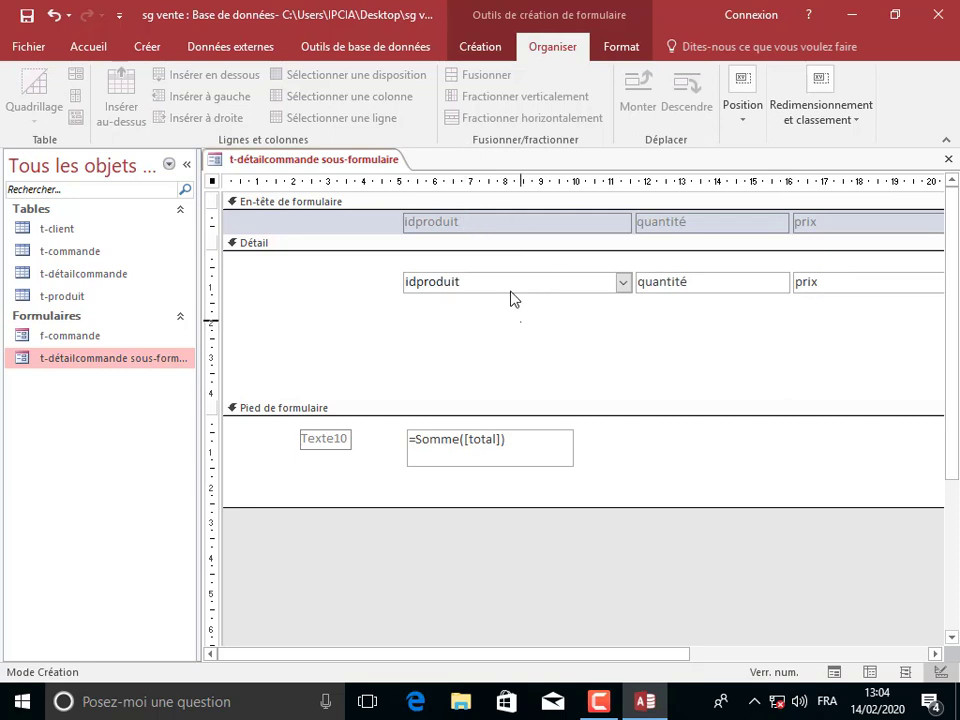
pyautogui.click(508, 221)
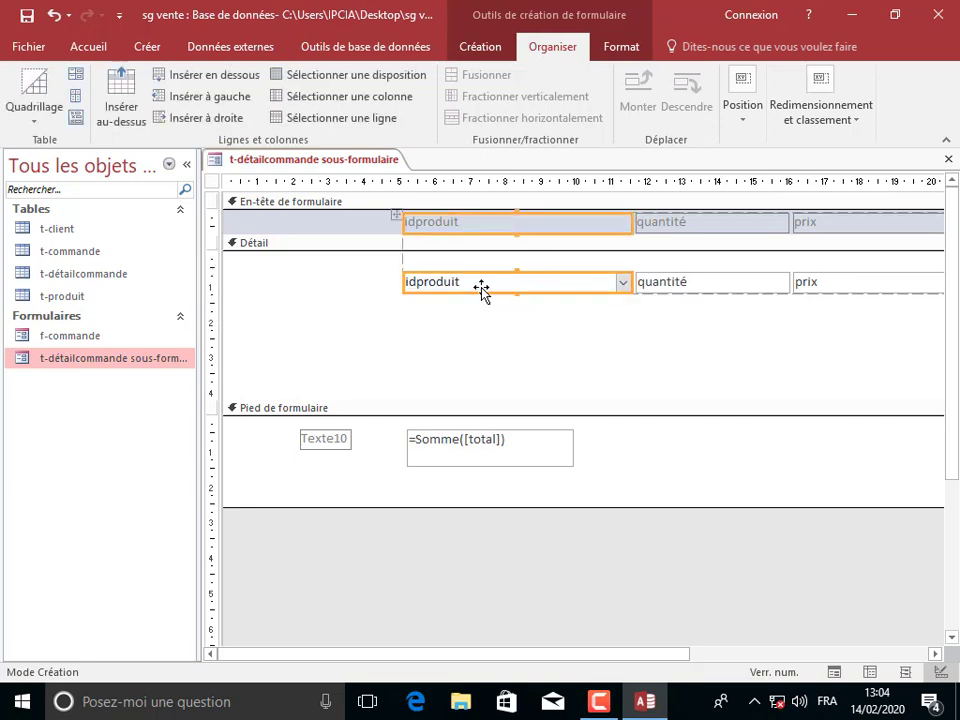
pyautogui.moveTo(478, 285); pyautogui.dragTo(280, 284)
pyautogui.click(396, 214)
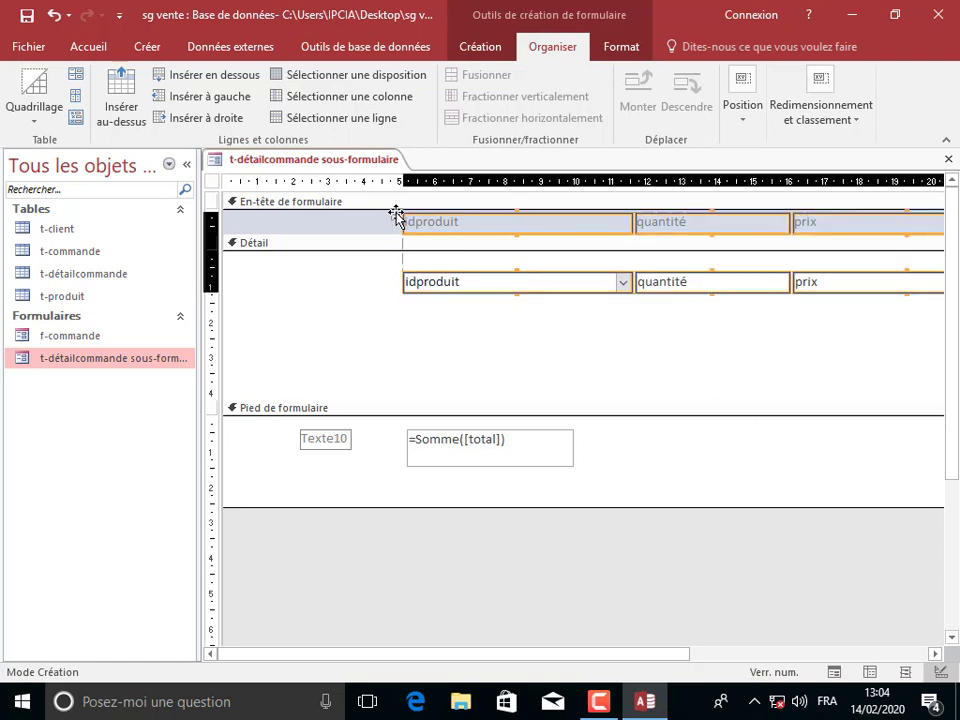
pyautogui.moveTo(396, 214); pyautogui.dragTo(230, 214)
pyautogui.click(340, 387)
# Rename the idproduit column's header label to Désignation.
pyautogui.click(248, 221)
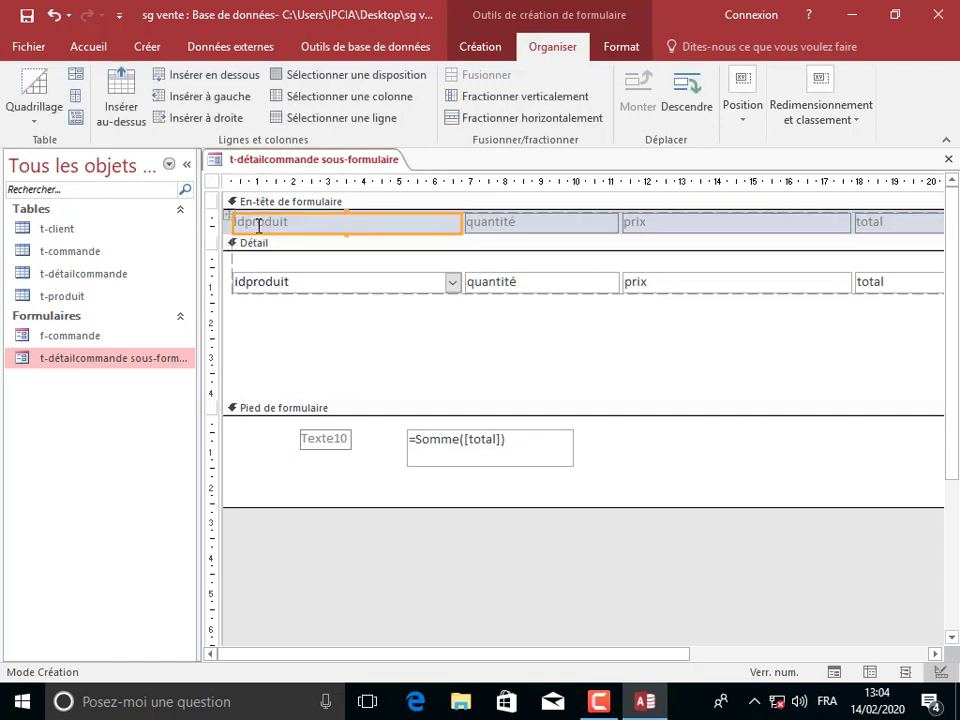
pyautogui.doubleClick(288, 221)
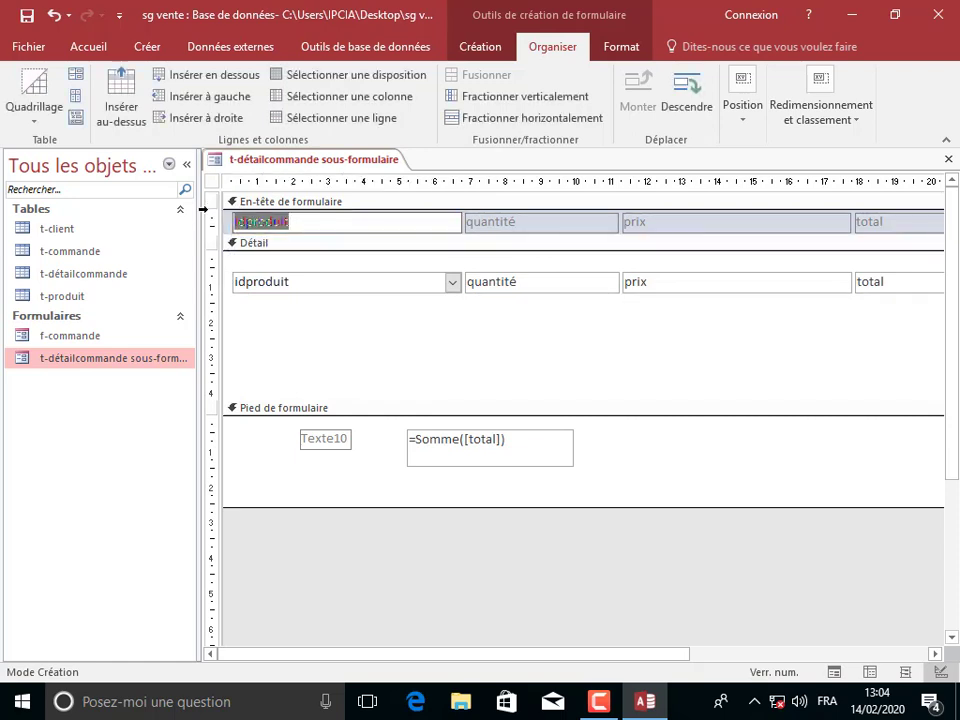
pyautogui.write('Désignation')
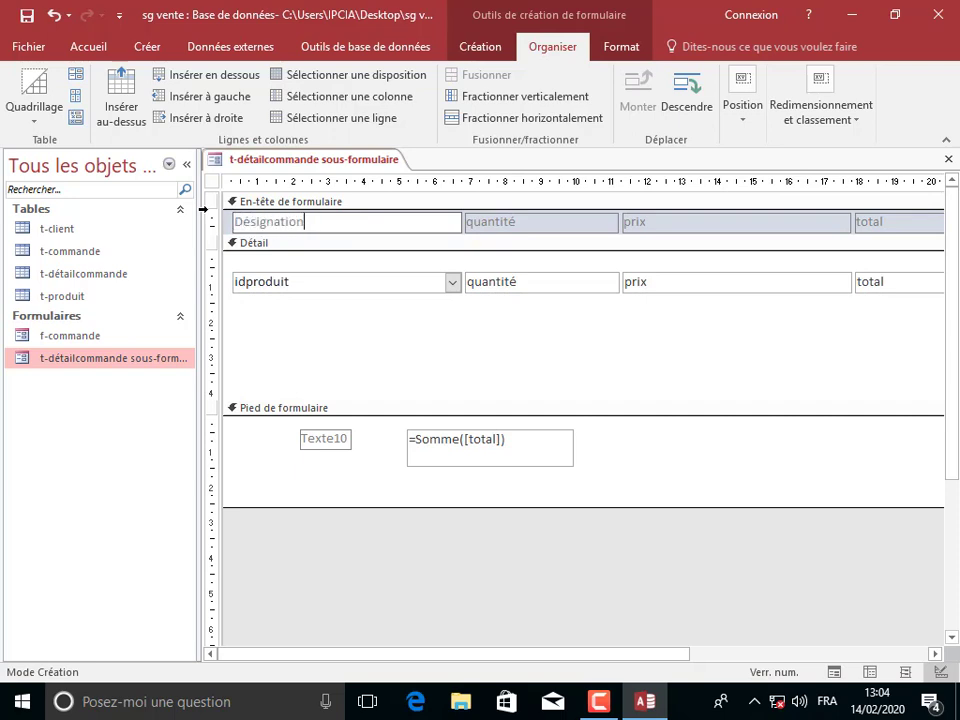
# Narrow the quantité and prix columns to about 2 cm each and the total column to about 3 cm.
pyautogui.click(484, 354)
pyautogui.moveTo(531, 333)
pyautogui.mouseDown()
pyautogui.moveTo(531, 243)
pyautogui.moveTo(546, 219)
pyautogui.mouseUp()
pyautogui.moveTo(617, 223); pyautogui.dragTo(538, 221)
pyautogui.moveTo(678, 342); pyautogui.dragTo(686, 221)
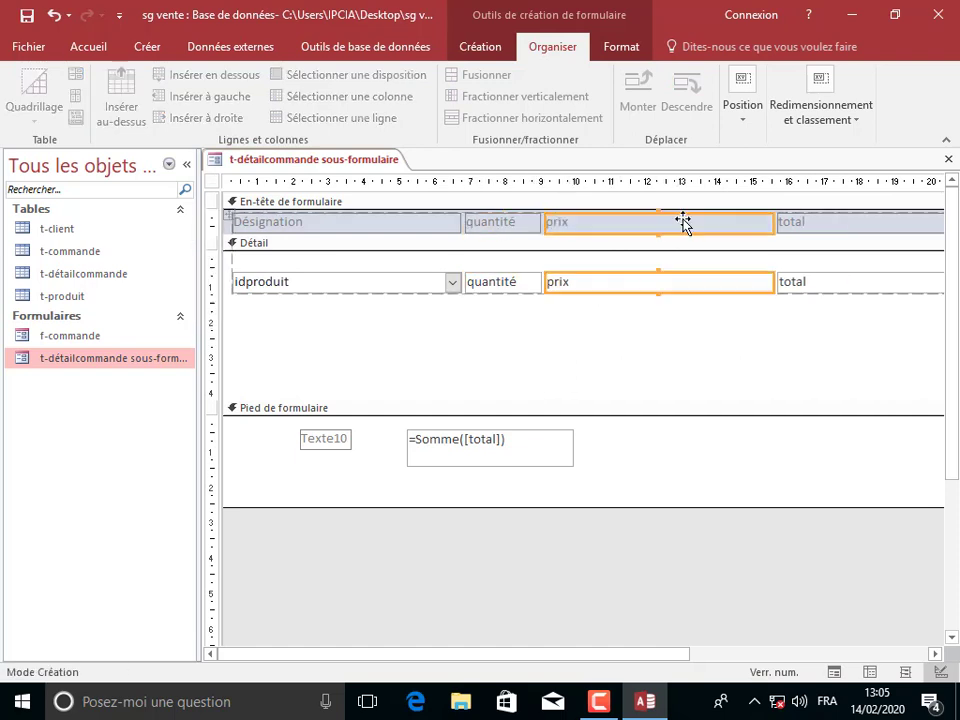
pyautogui.moveTo(773, 222); pyautogui.dragTo(615, 223)
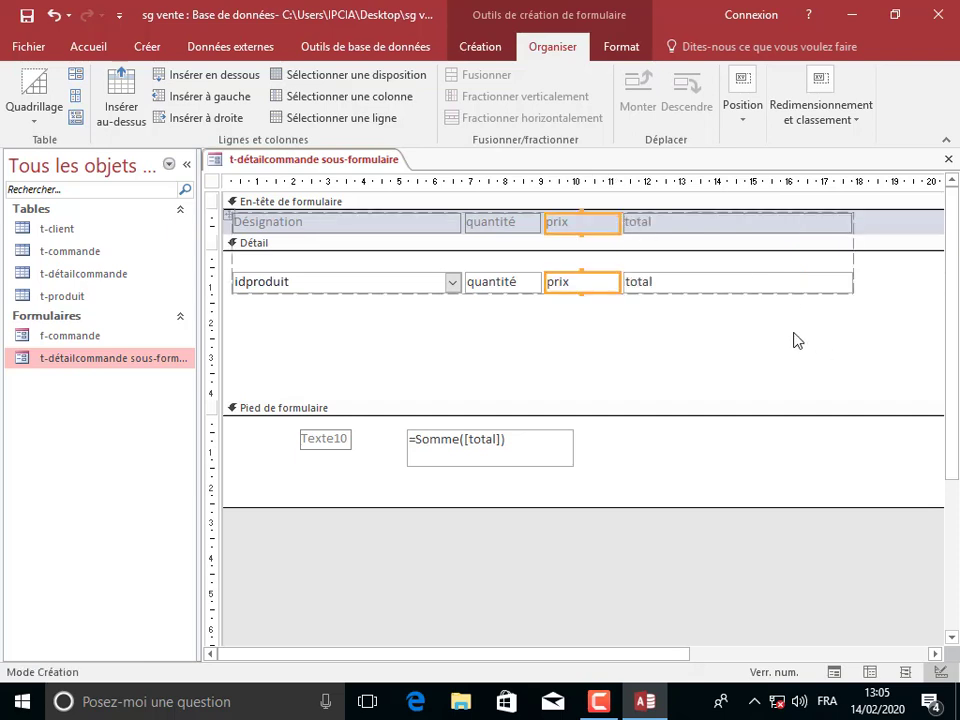
pyautogui.moveTo(761, 328); pyautogui.dragTo(730, 221)
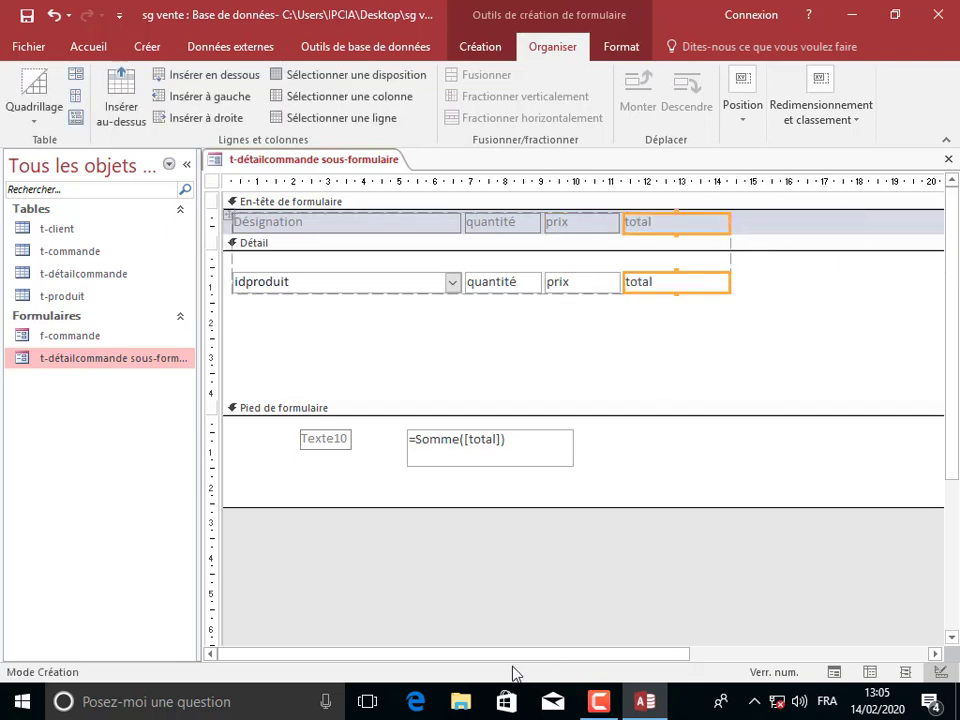
# Reduce the subform's overall width to about 14.5 cm, just past the total column.
pyautogui.moveTo(540, 655); pyautogui.dragTo(851, 648)
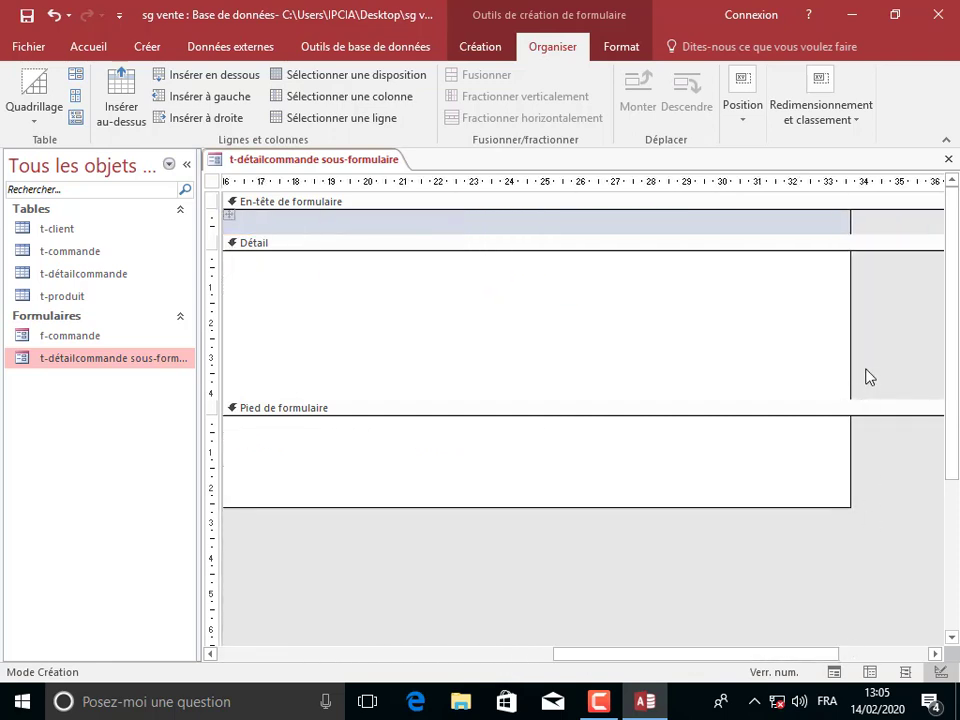
pyautogui.moveTo(849, 358); pyautogui.dragTo(371, 396)
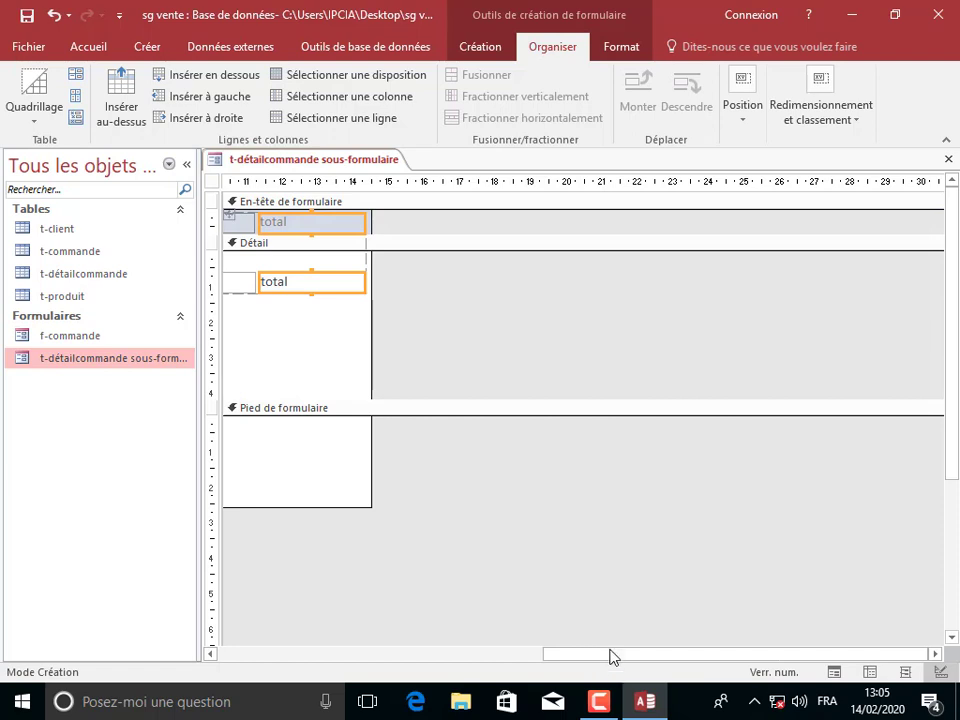
pyautogui.moveTo(611, 654); pyautogui.dragTo(206, 628)
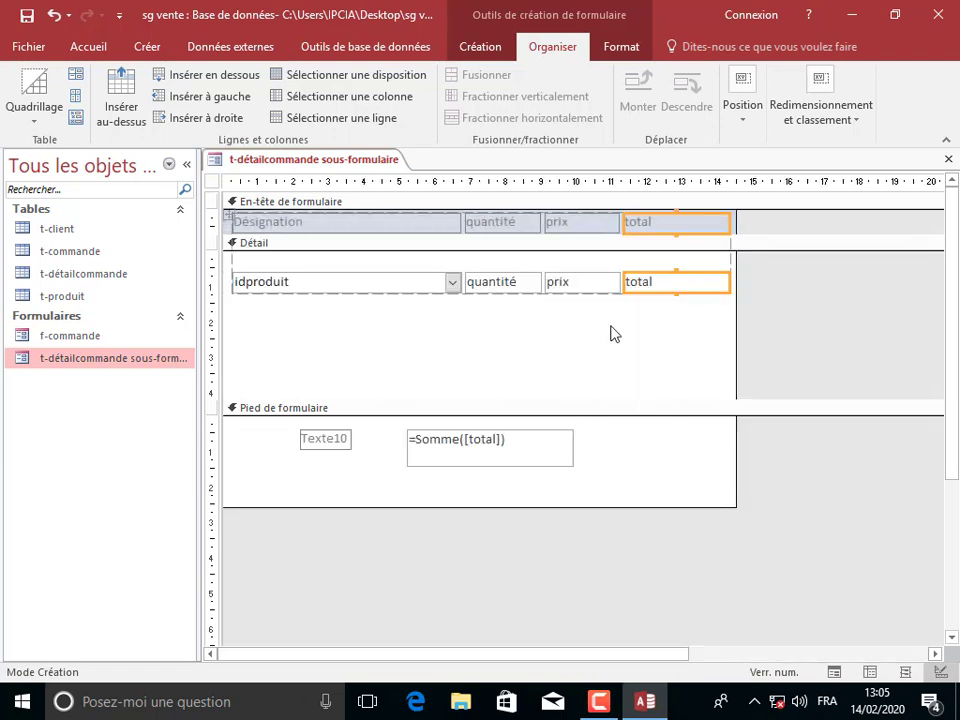
# Move the row of detail fields up to the Detail section's upper edge and give the fields a sunken special effect.
pyautogui.moveTo(688, 316); pyautogui.dragTo(240, 268)
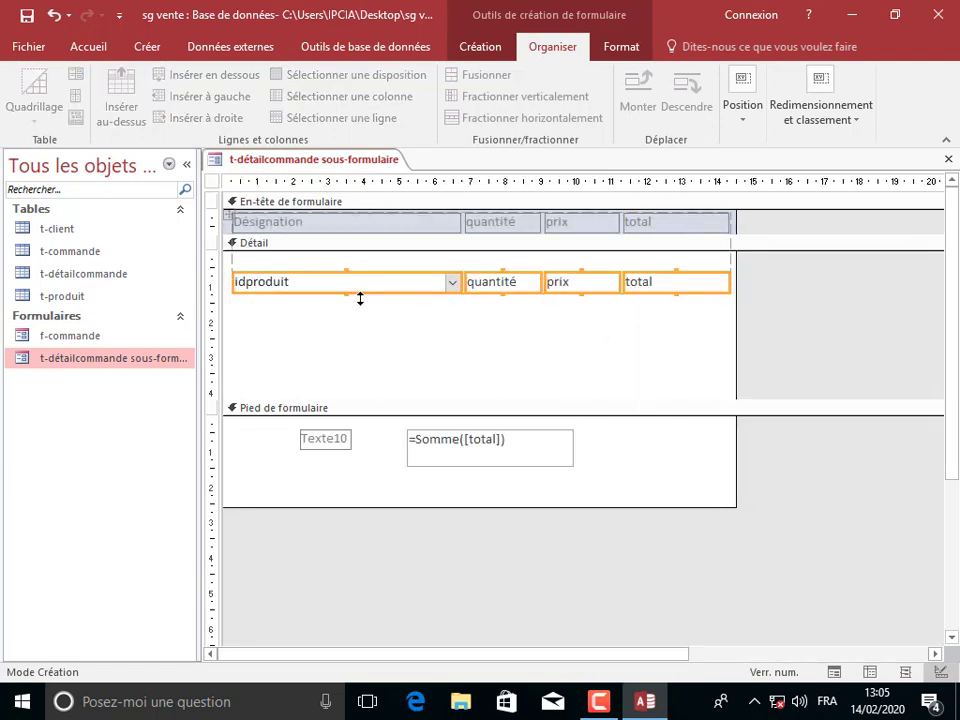
pyautogui.moveTo(384, 284); pyautogui.dragTo(377, 261)
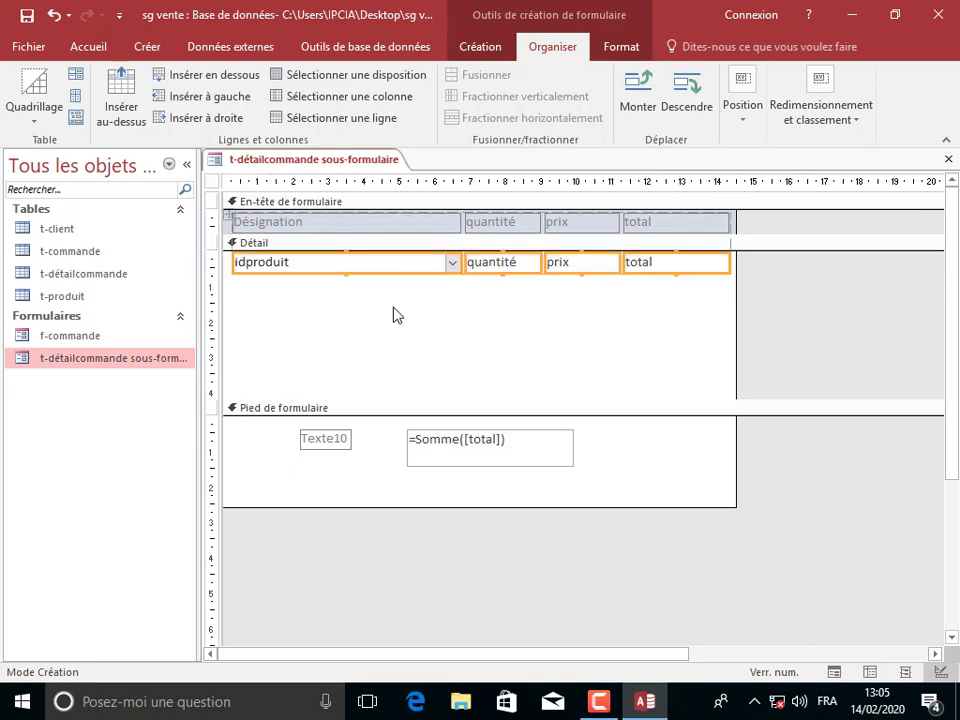
pyautogui.rightClick(446, 262)
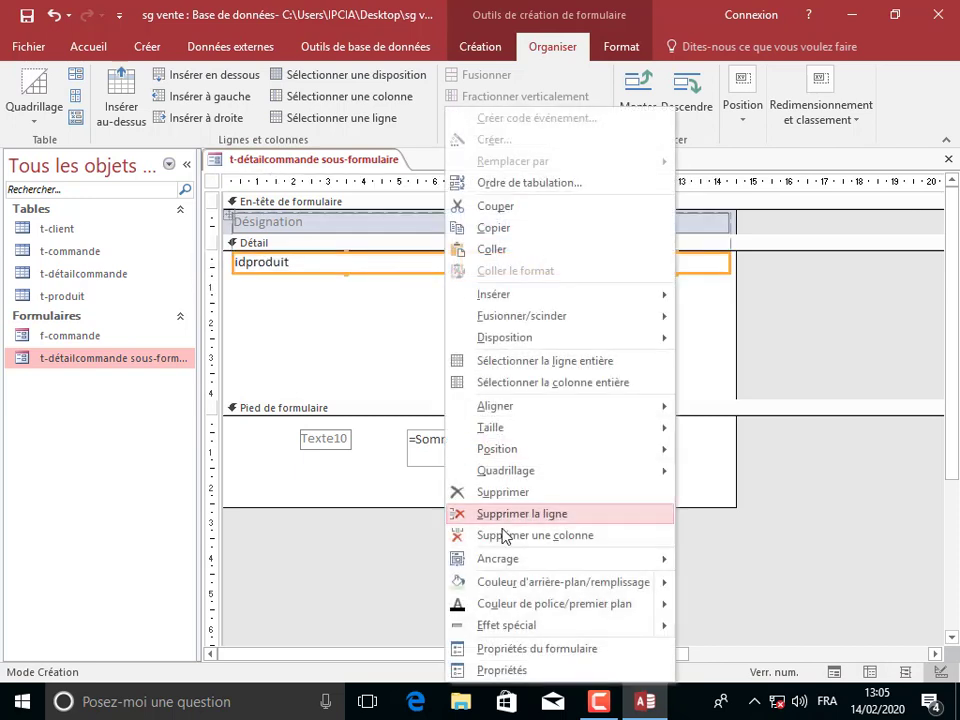
pyautogui.moveTo(547, 625)
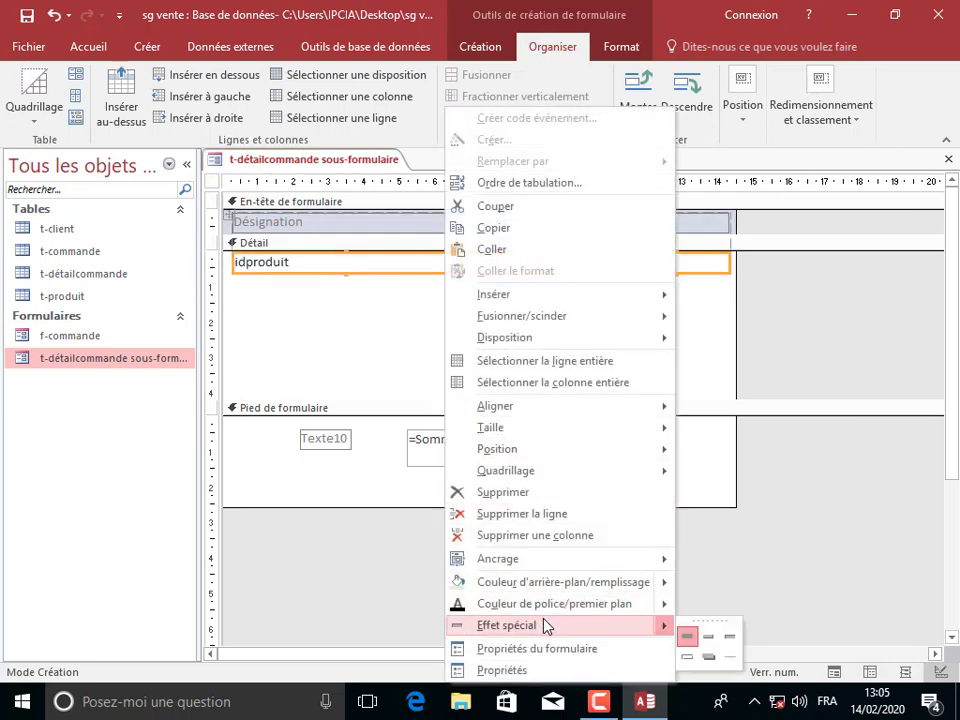
pyautogui.click(729, 643)
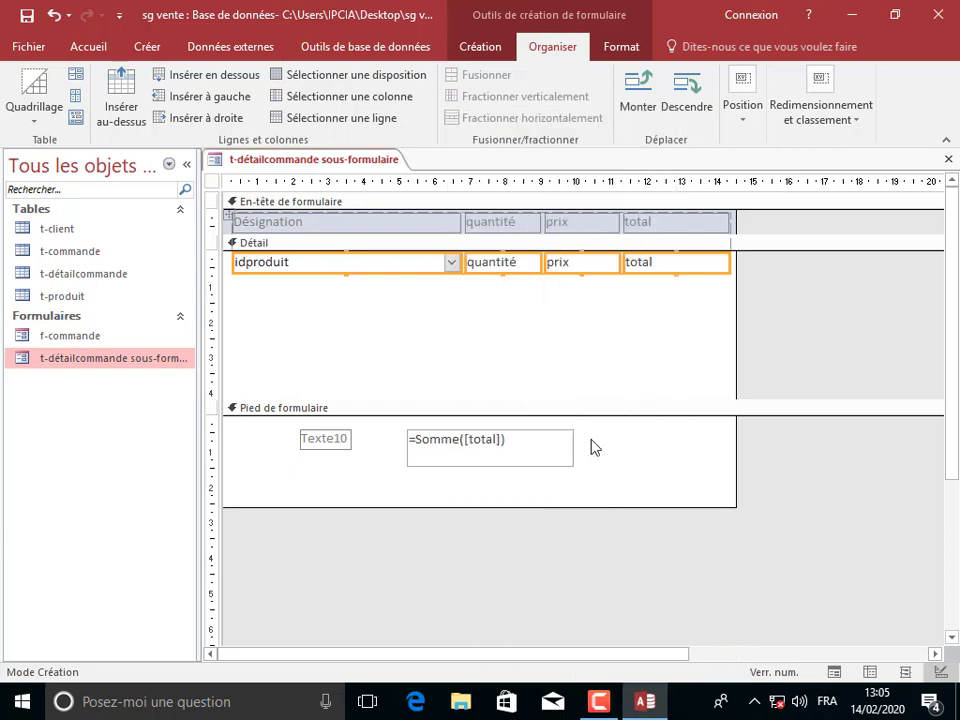
# Fill the four detail fields with Vert, Accentuation6, plus clair 80 % and make their text bold.
pyautogui.click(619, 47)
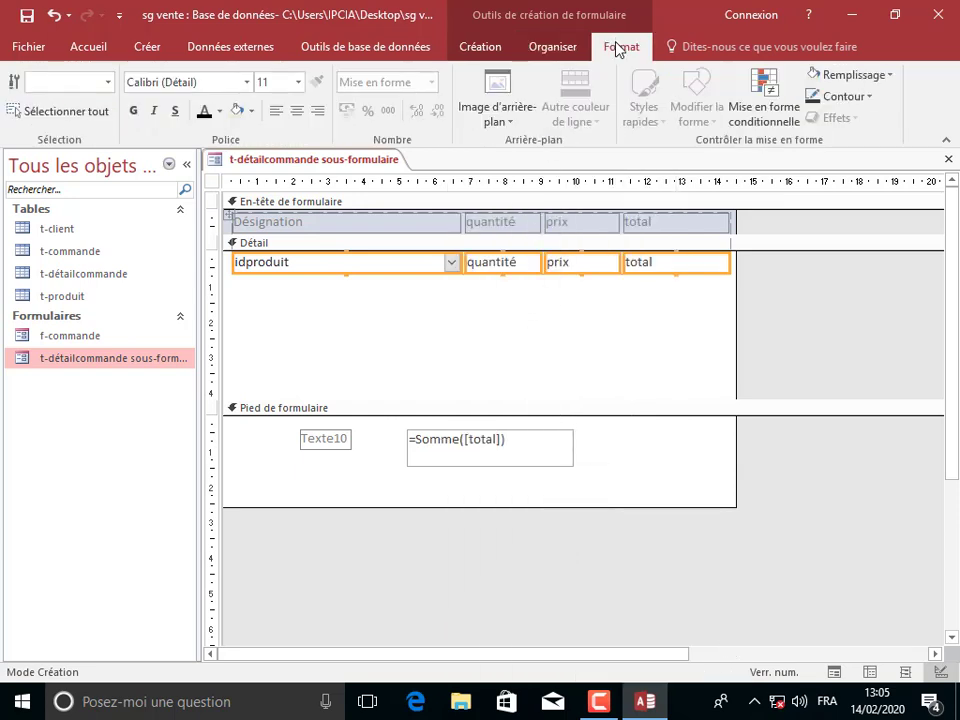
pyautogui.click(826, 74)
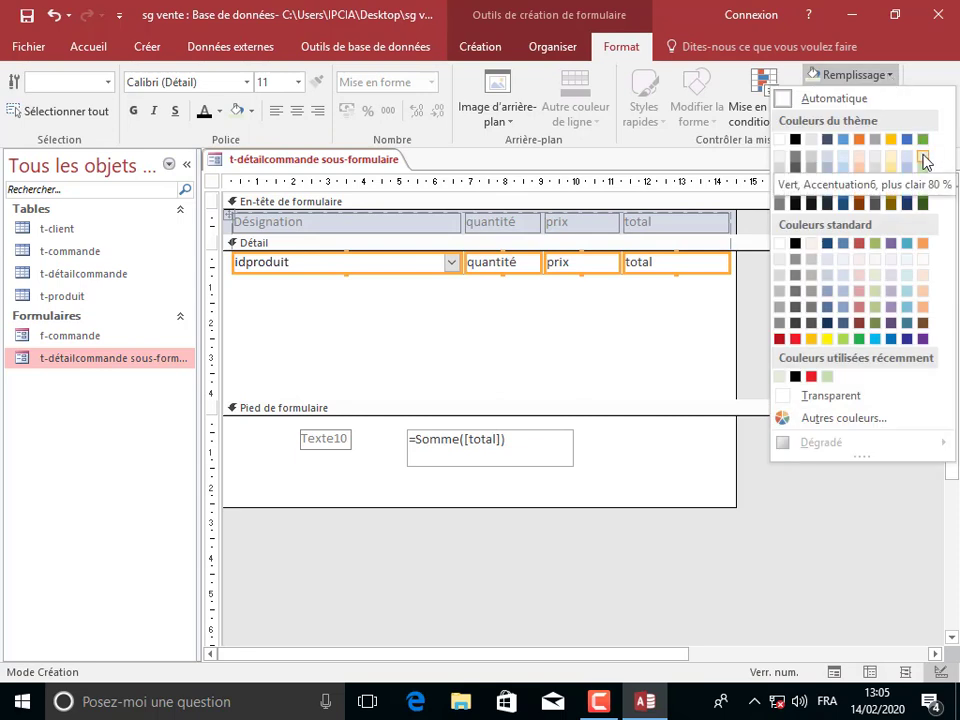
pyautogui.click(923, 160)
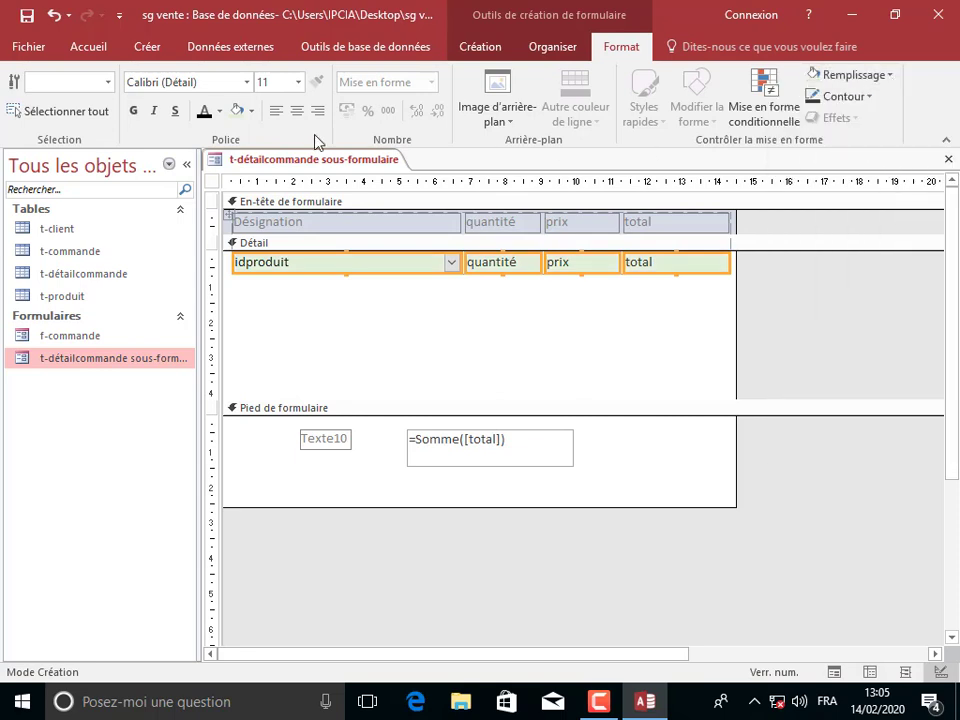
pyautogui.click(133, 113)
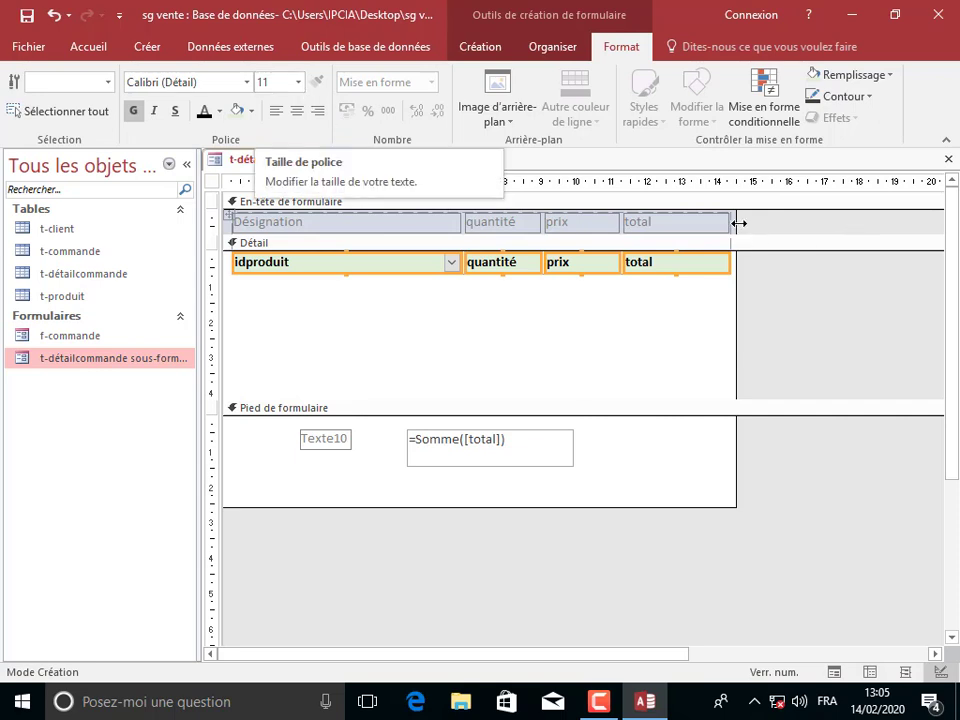
# Format the four column header labels with black, bold, centered text.
pyautogui.moveTo(755, 222); pyautogui.dragTo(240, 232)
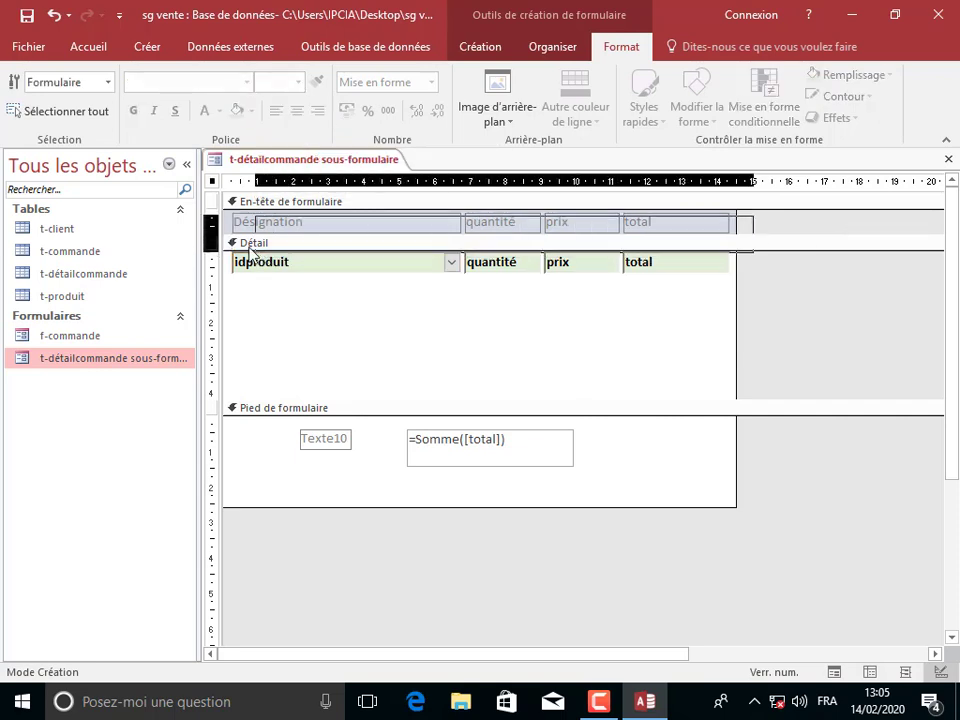
pyautogui.click(203, 113)
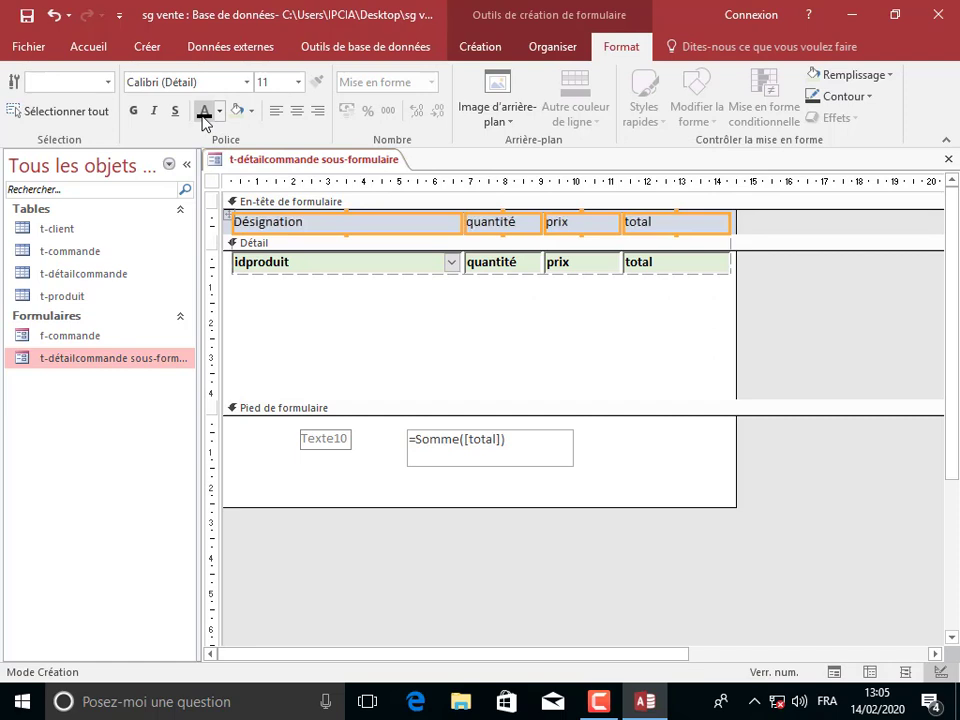
pyautogui.click(133, 111)
pyautogui.click(298, 112)
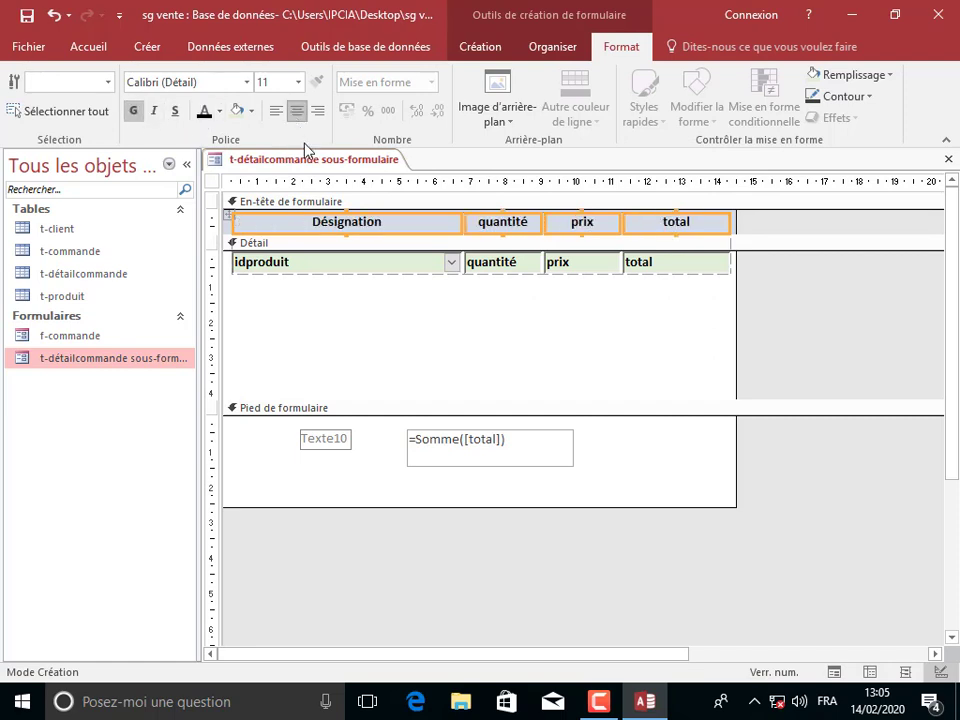
# Center the text of the quantité, prix and total detail fields and shrink the Detail section to the height of the field row.
pyautogui.click(548, 312)
pyautogui.moveTo(510, 294); pyautogui.dragTo(670, 258)
pyautogui.click(297, 112)
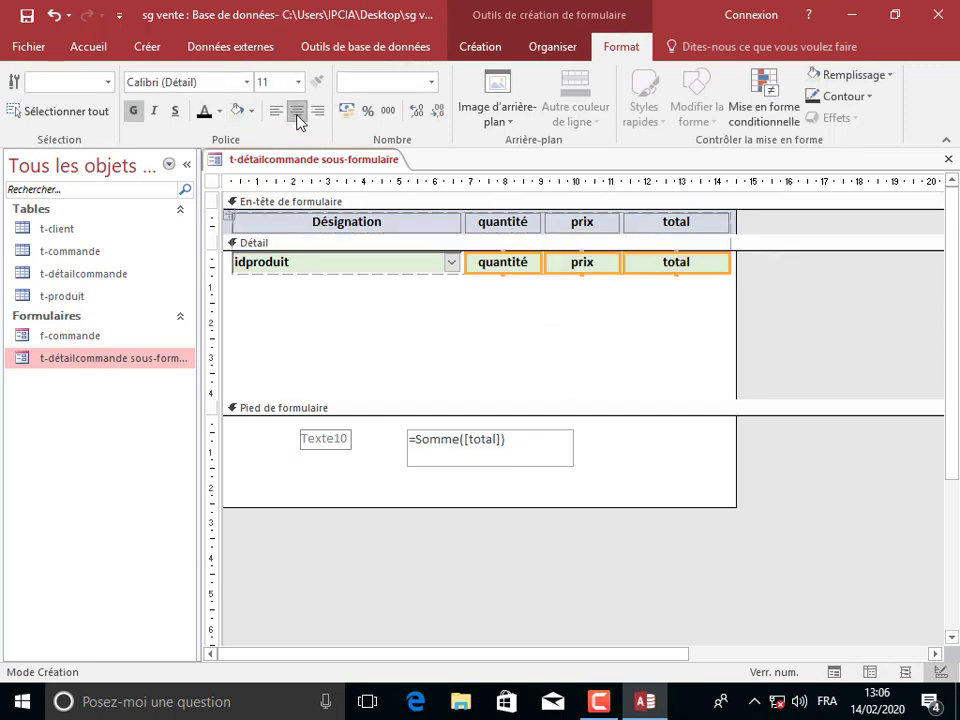
pyautogui.click(608, 340)
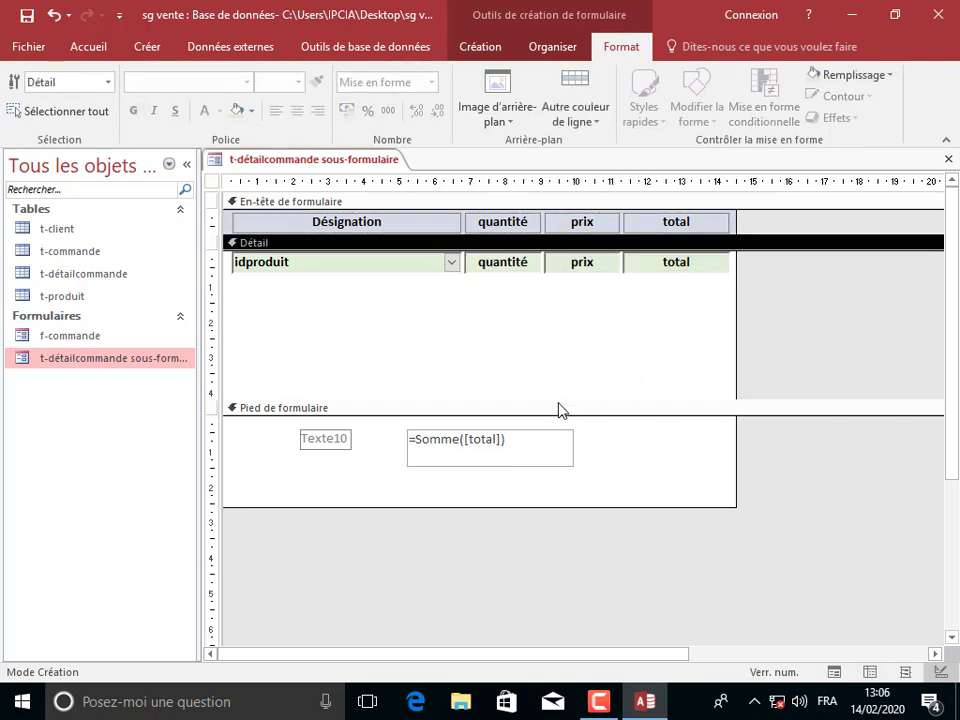
pyautogui.moveTo(557, 400); pyautogui.dragTo(542, 268)
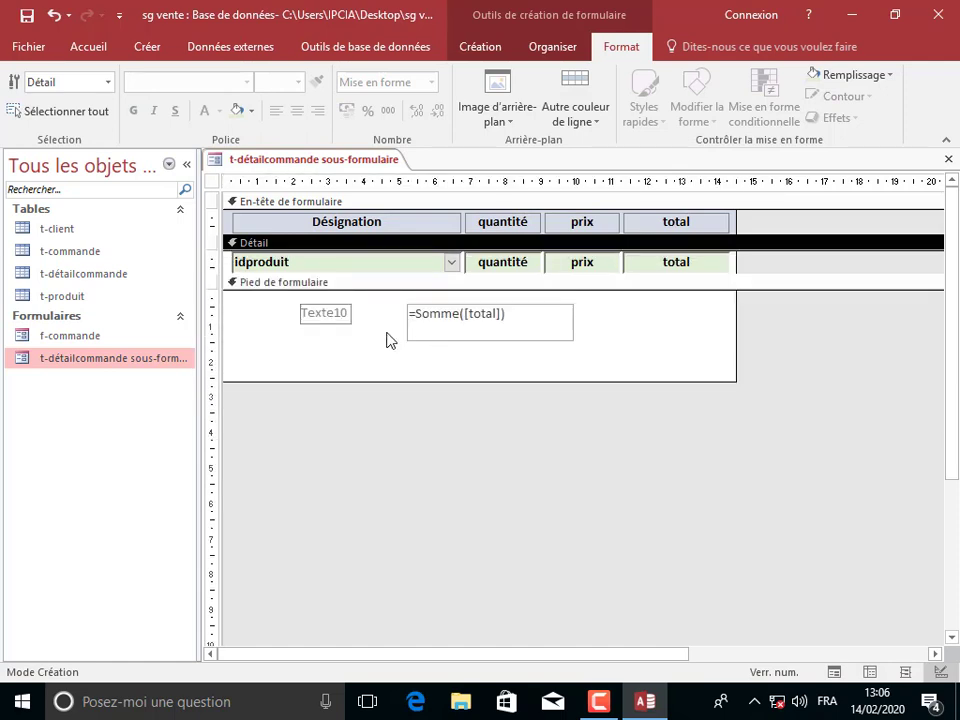
# Set the subform's default view (Affichage par défaut) to Formulaires continus.
pyautogui.click(213, 183)
pyautogui.doubleClick(213, 186)
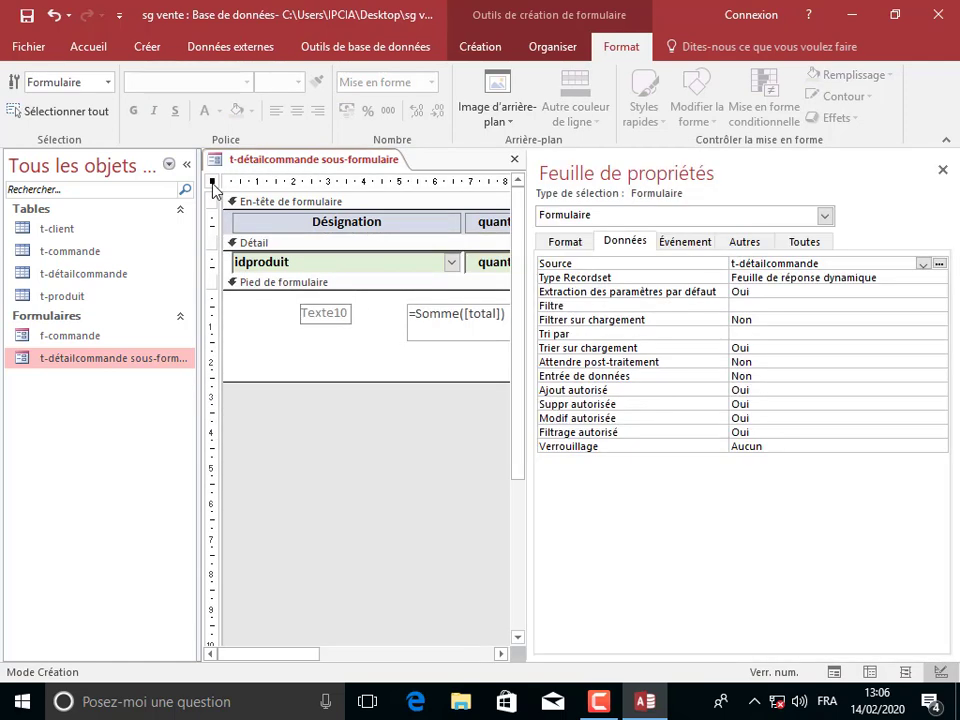
pyautogui.click(572, 245)
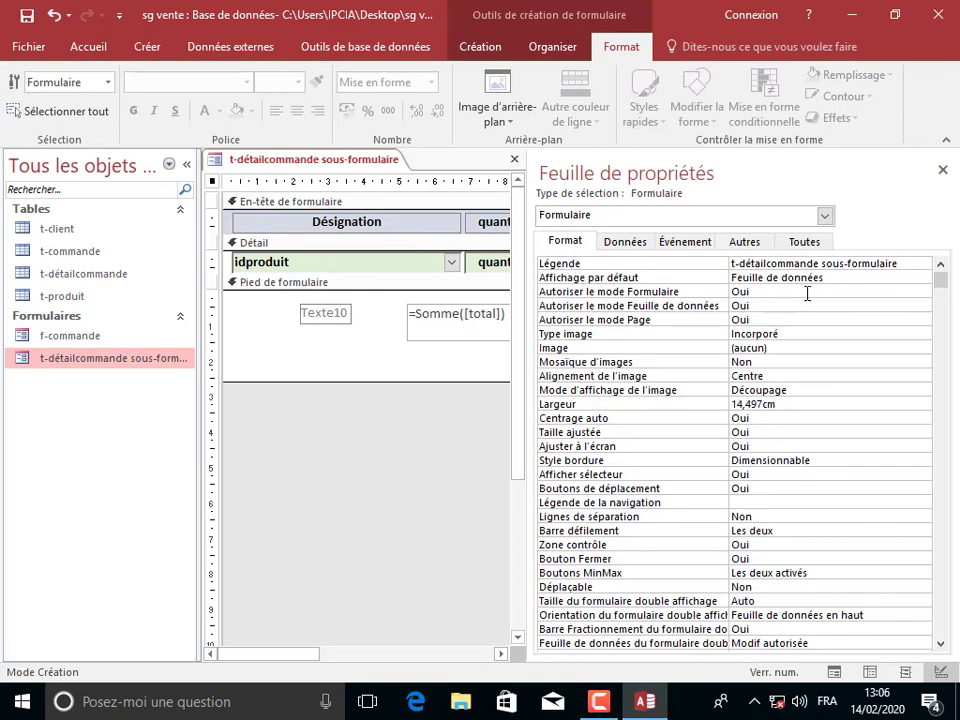
pyautogui.click(855, 277)
pyautogui.click(922, 280)
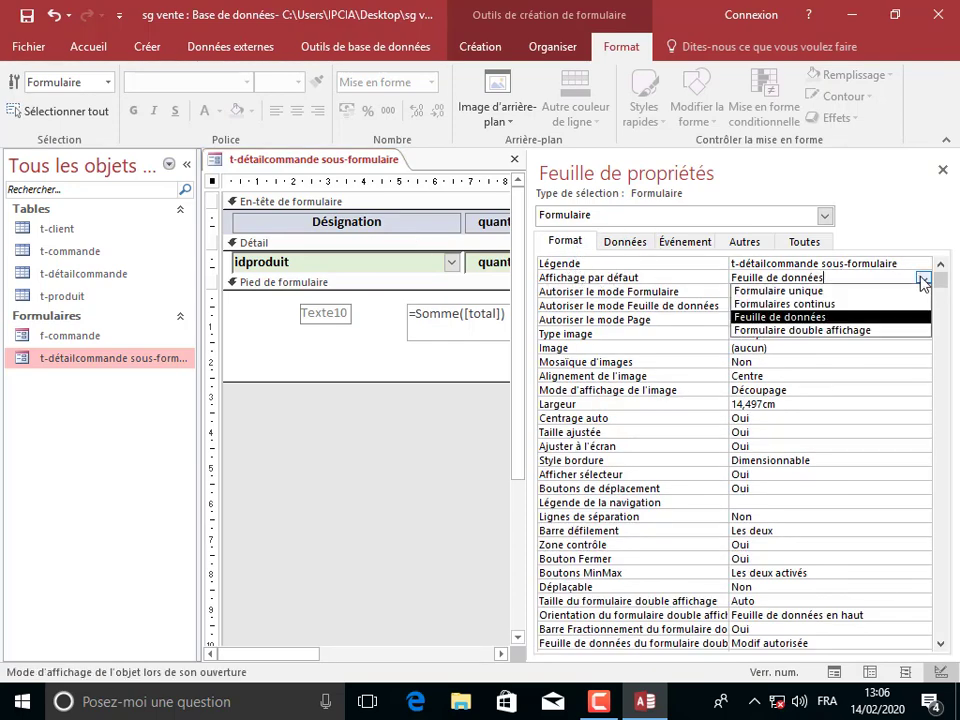
pyautogui.click(826, 307)
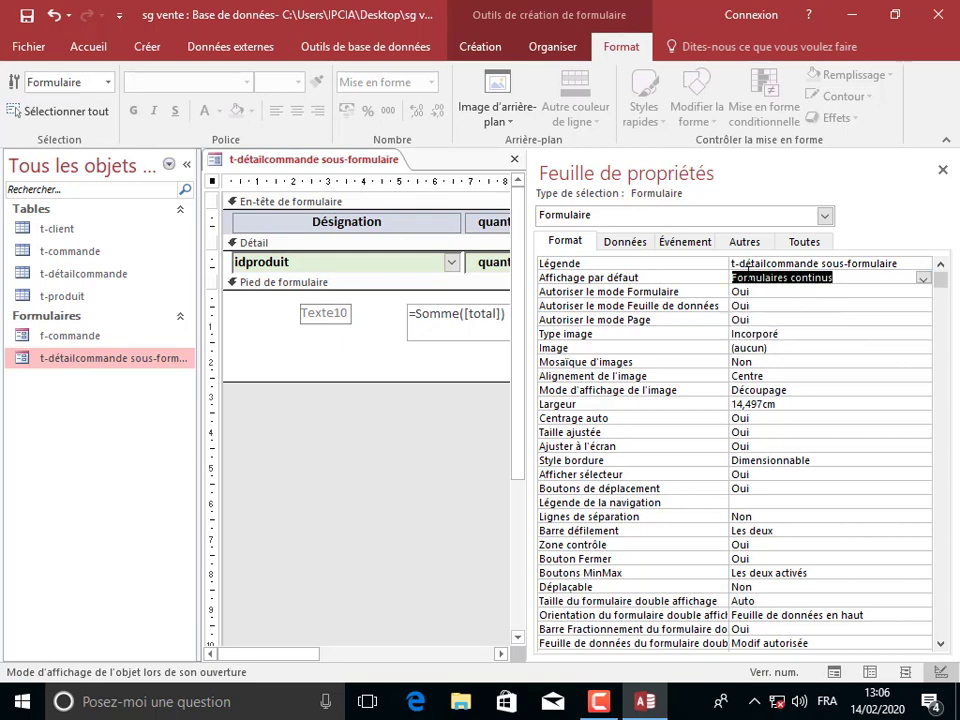
# Save the t-détailcommande subform and close it along with its property sheet.
pyautogui.rightClick(325, 163)
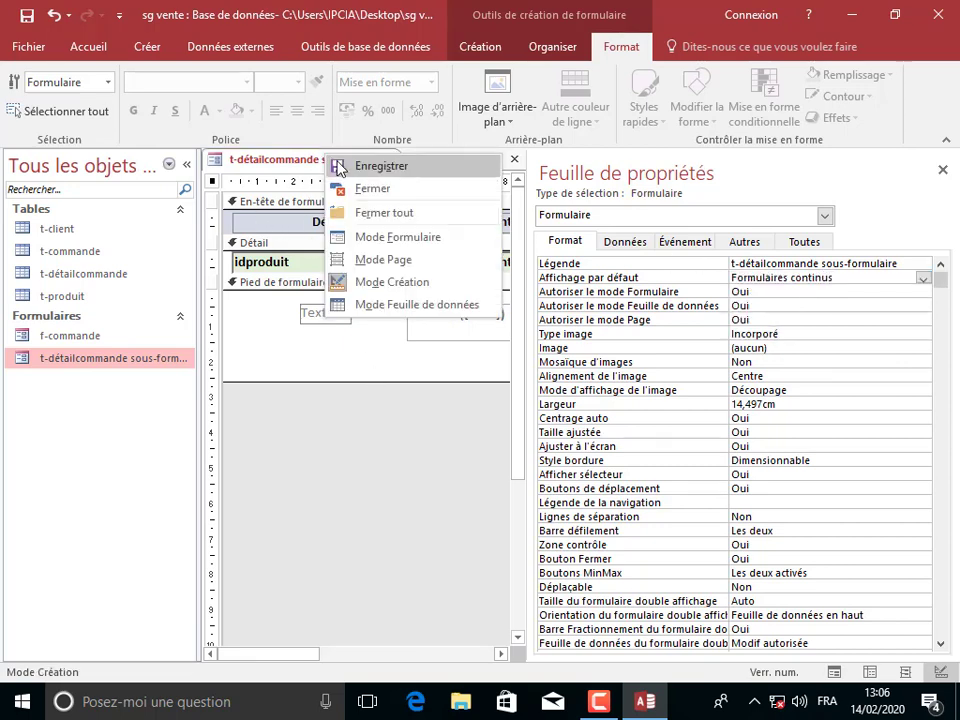
pyautogui.click(345, 163)
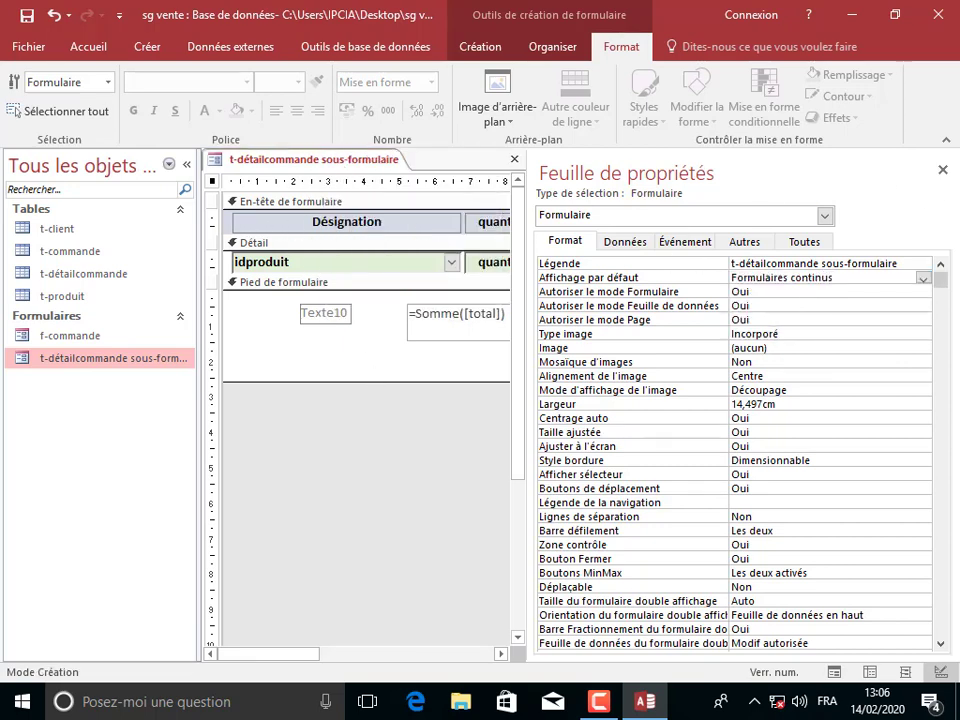
pyautogui.click(942, 170)
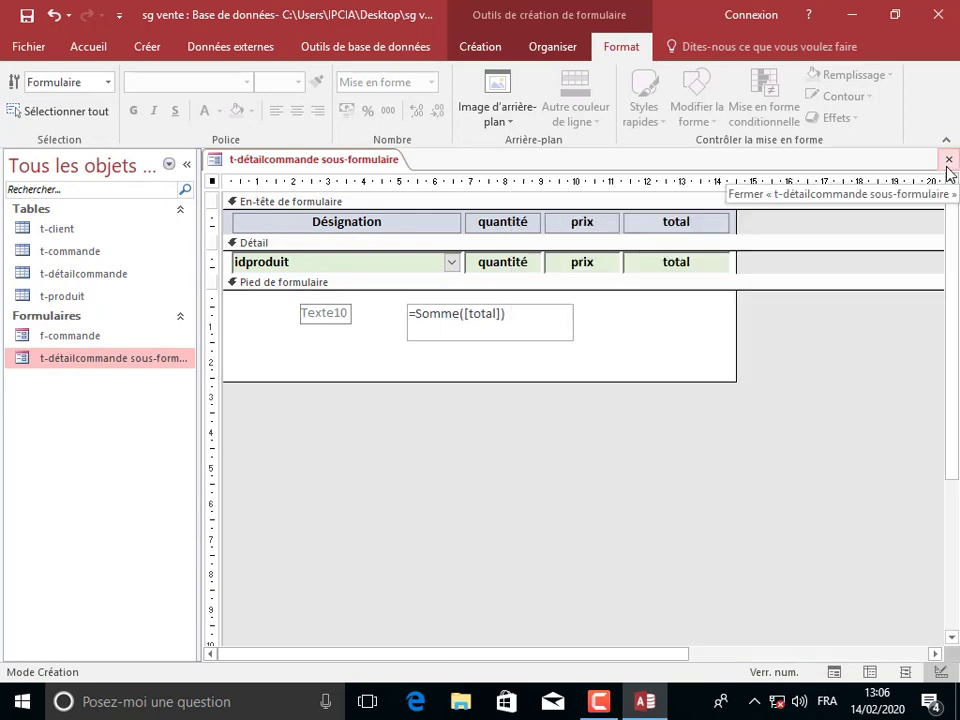
pyautogui.click(948, 161)
# Open the f-commande form to check how the order-details subform displays, and close it.
pyautogui.doubleClick(107, 337)
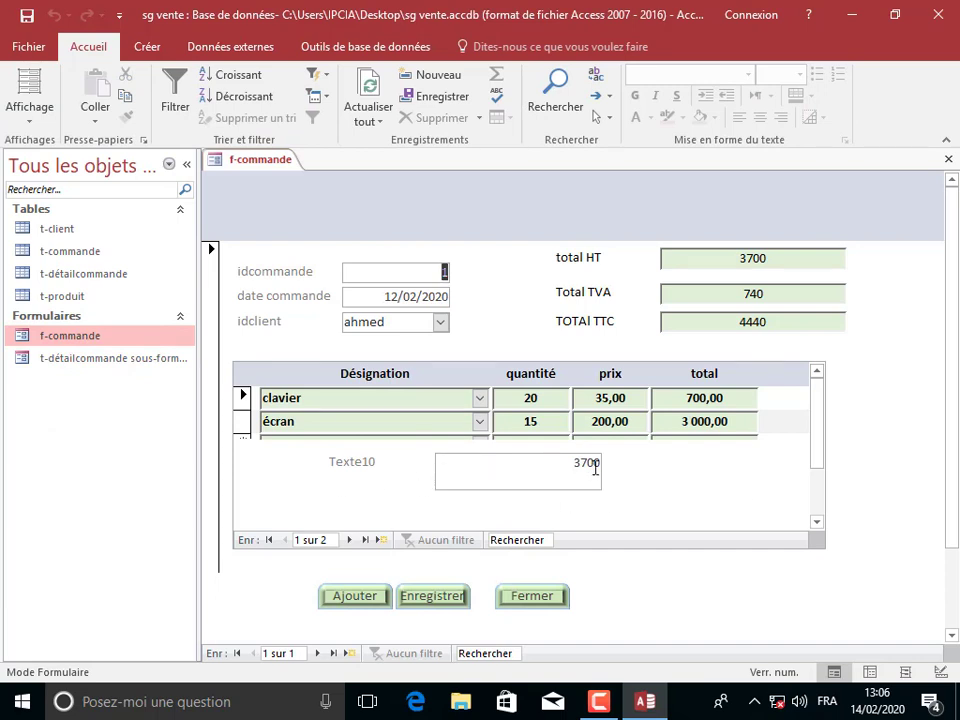
pyautogui.click(949, 161)
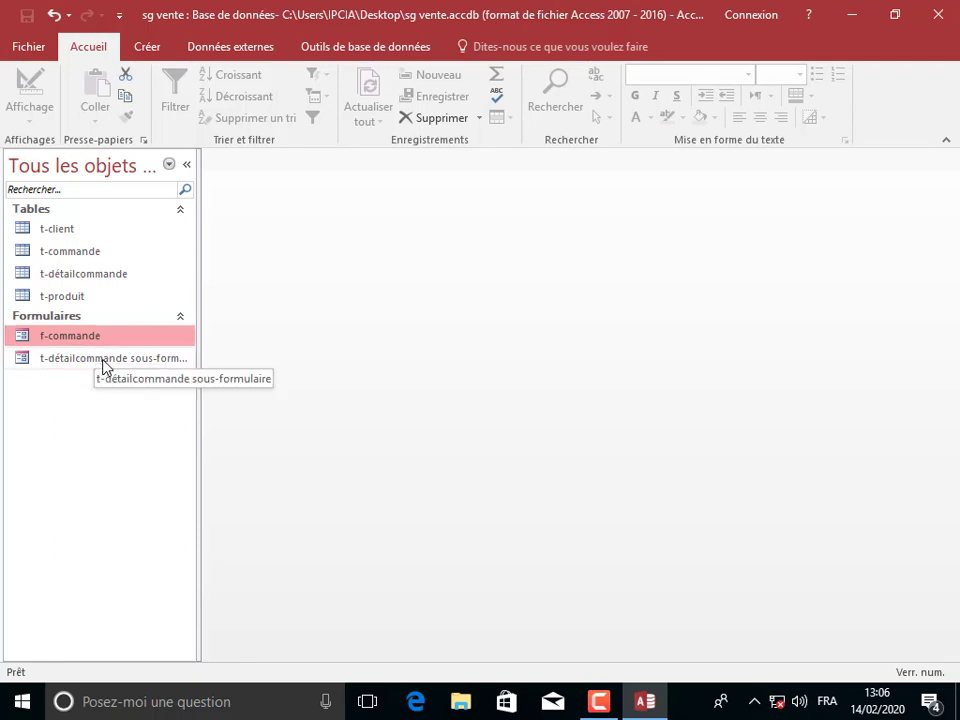
# Reopen the t-détailcommande subform in Design view and set Visible to Non for the footer's sum field and its label.
pyautogui.rightClick(104, 366)
pyautogui.click(180, 416)
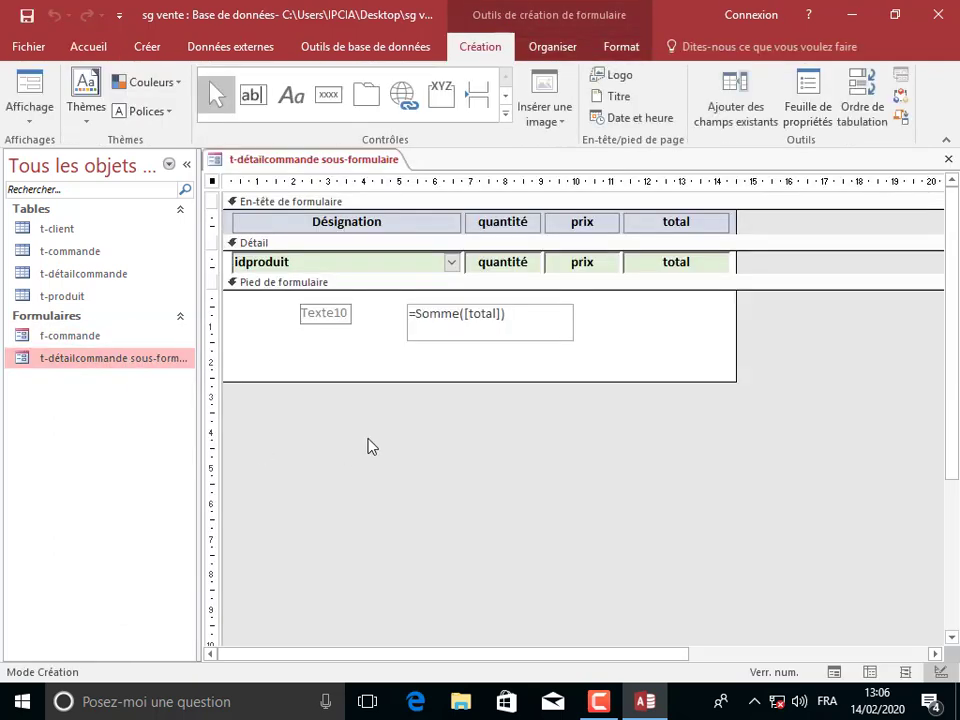
pyautogui.moveTo(652, 323); pyautogui.dragTo(261, 381)
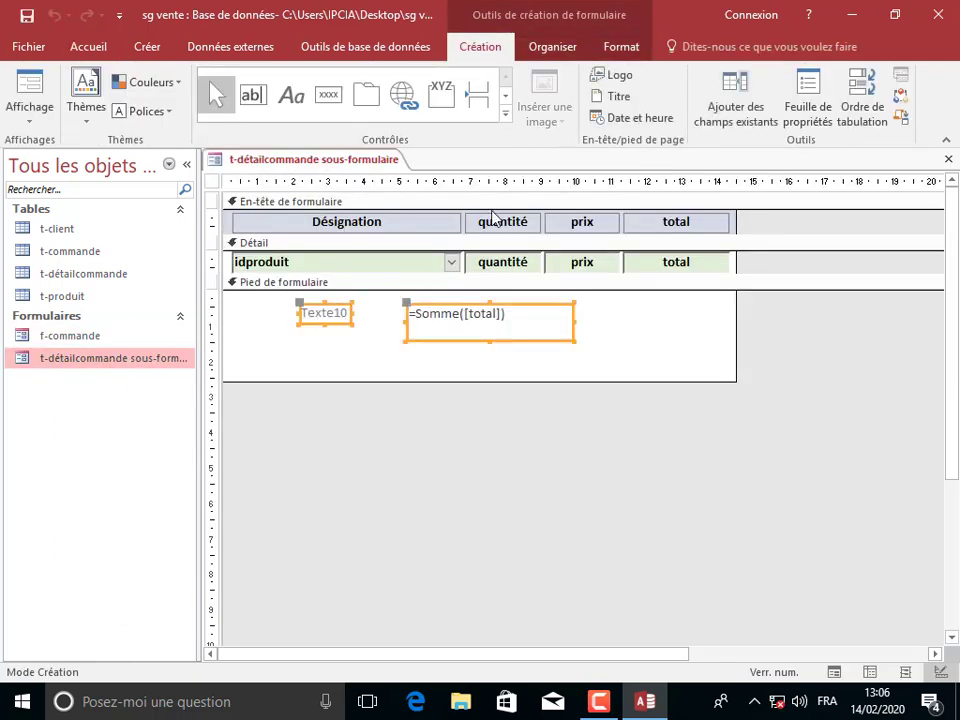
pyautogui.click(806, 100)
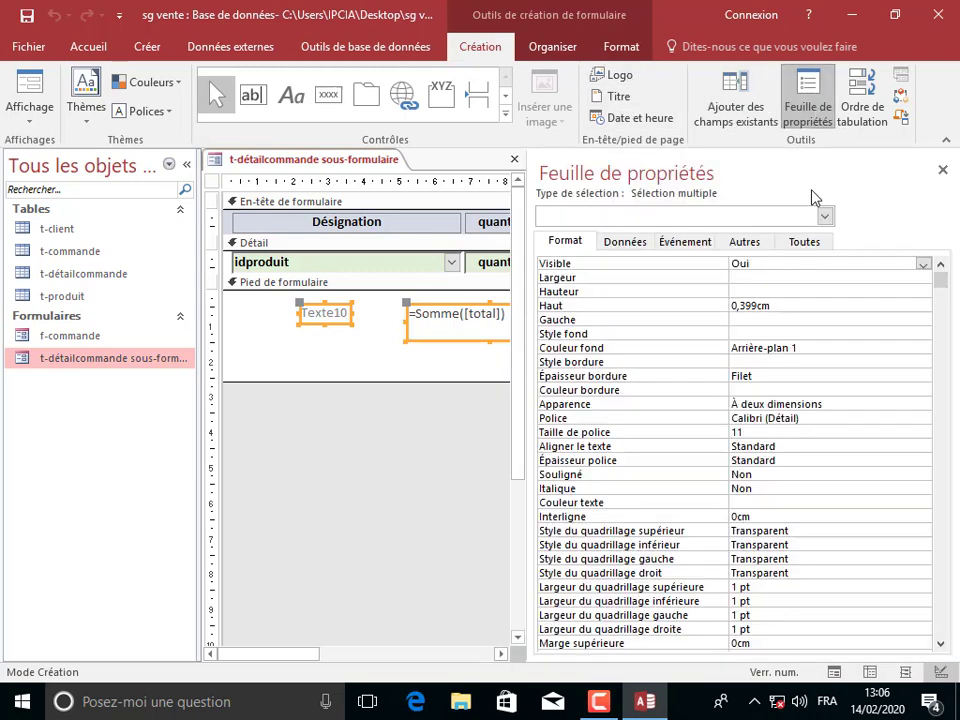
pyautogui.doubleClick(763, 263)
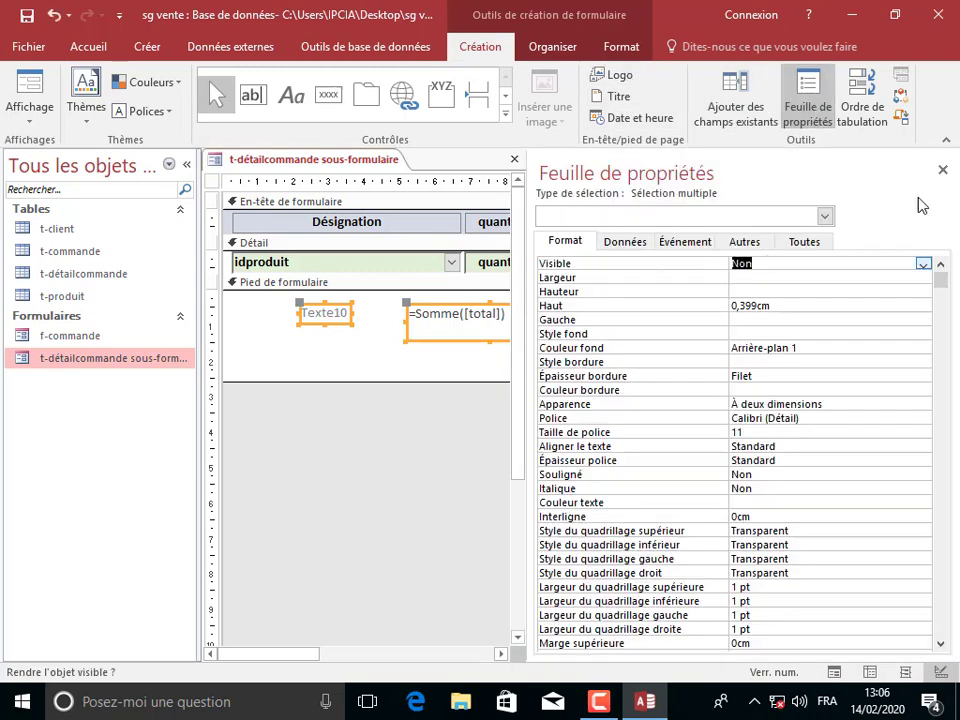
pyautogui.click(944, 171)
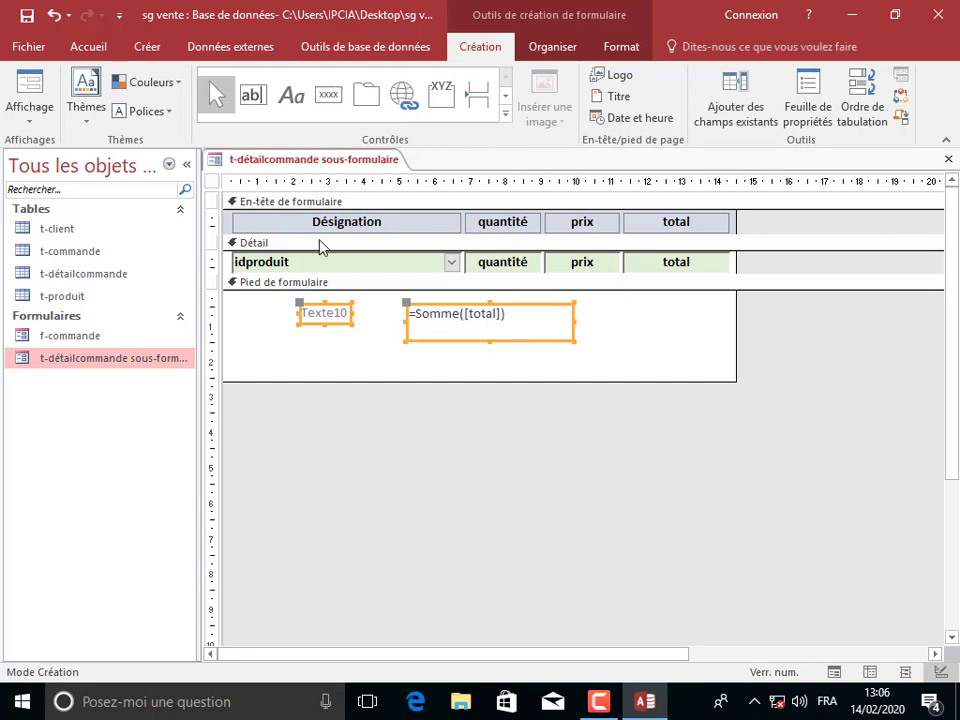
# Set the t-détailcommande subform's Afficher sélecteur and Boutons de déplacement properties to Non, and close the subform with its changes saved.
pyautogui.doubleClick(213, 184)
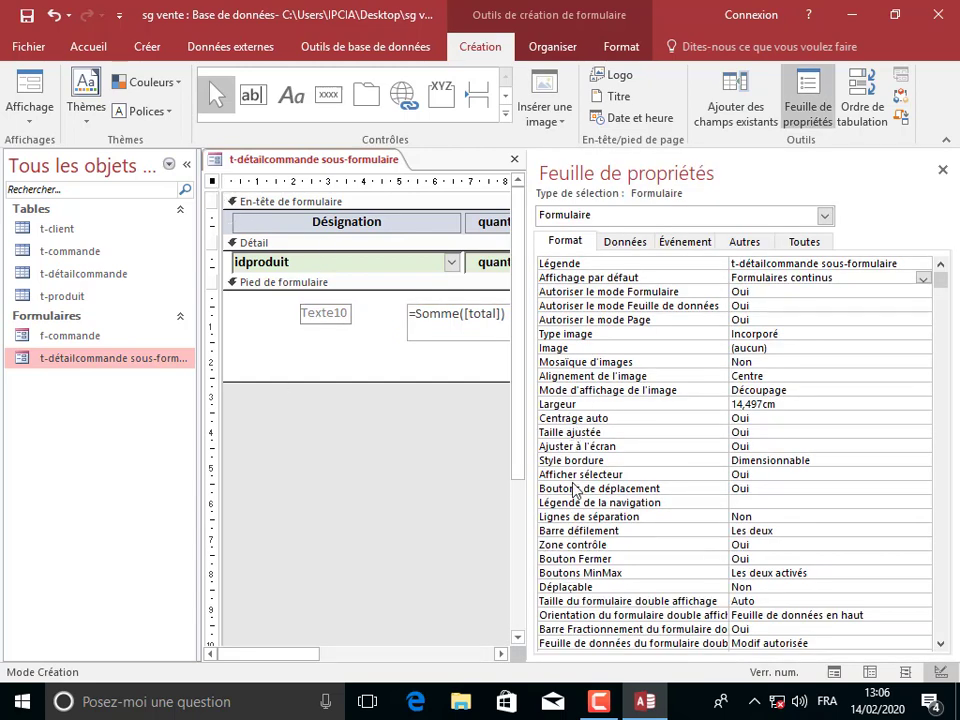
pyautogui.doubleClick(755, 474)
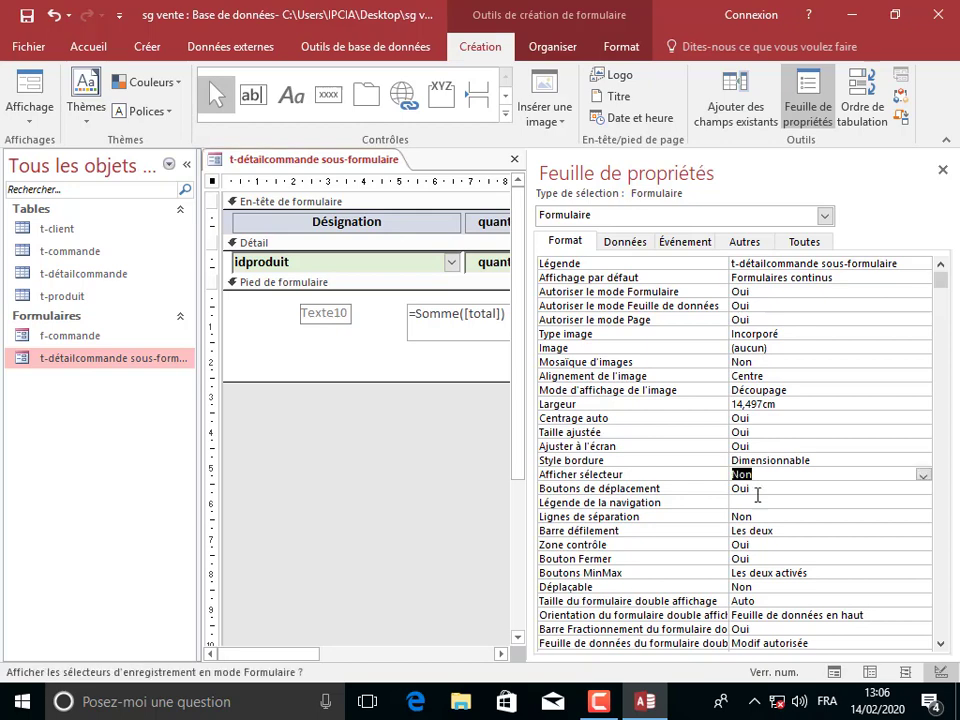
pyautogui.doubleClick(757, 488)
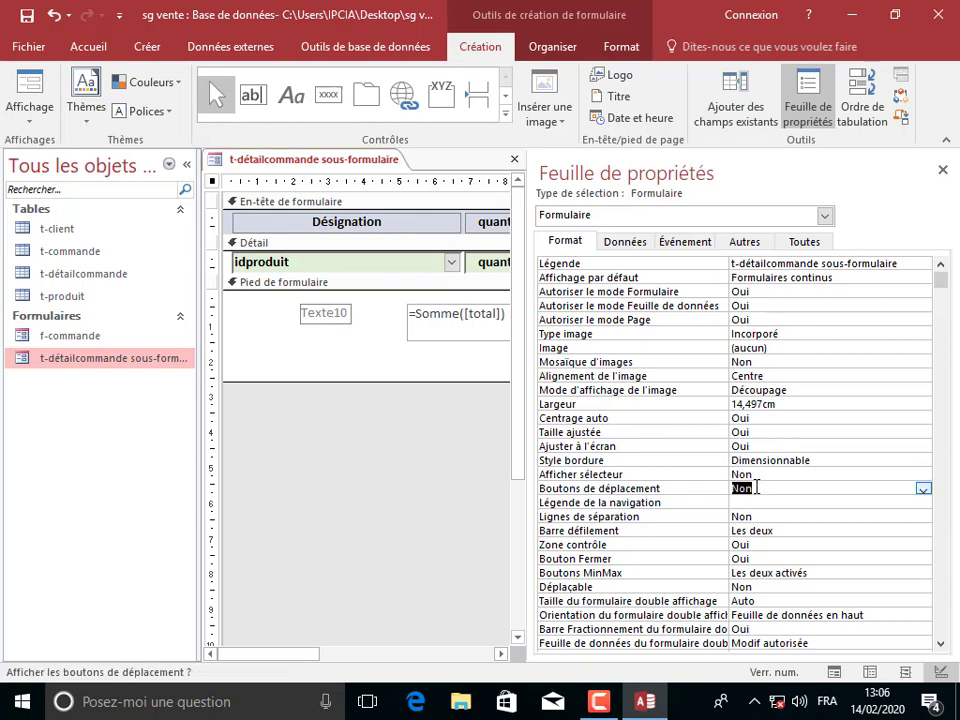
pyautogui.click(943, 170)
pyautogui.click(943, 157)
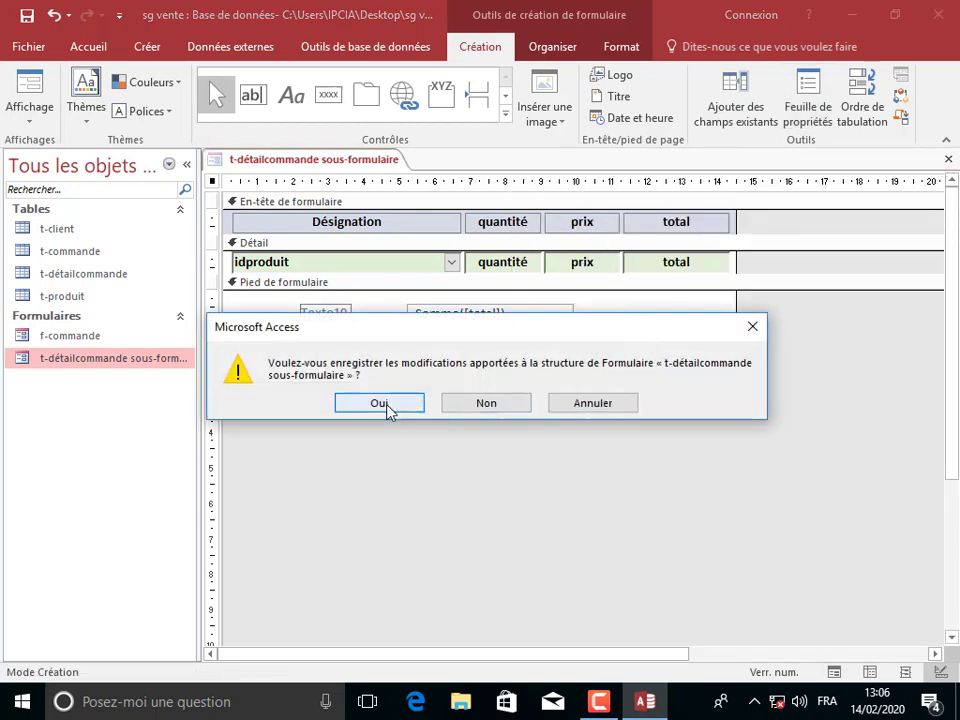
pyautogui.click(386, 407)
# Set Afficher sélecteur and Boutons de déplacement to Non for the f-commande form in Design view, and switch it to Form view.
pyautogui.doubleClick(100, 338)
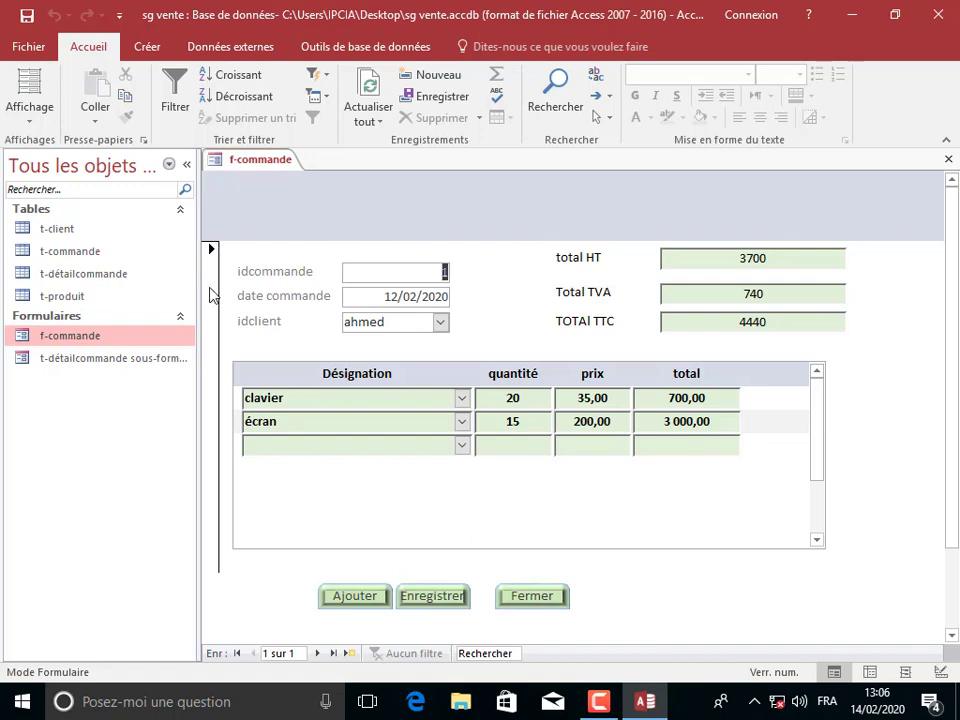
pyautogui.rightClick(242, 163)
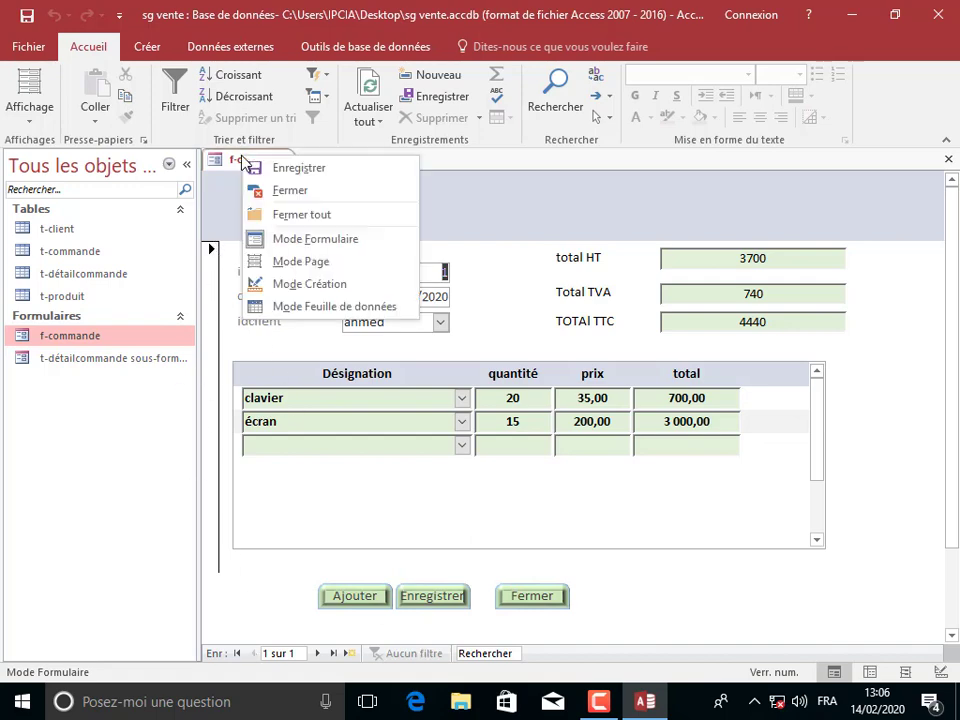
pyautogui.click(300, 283)
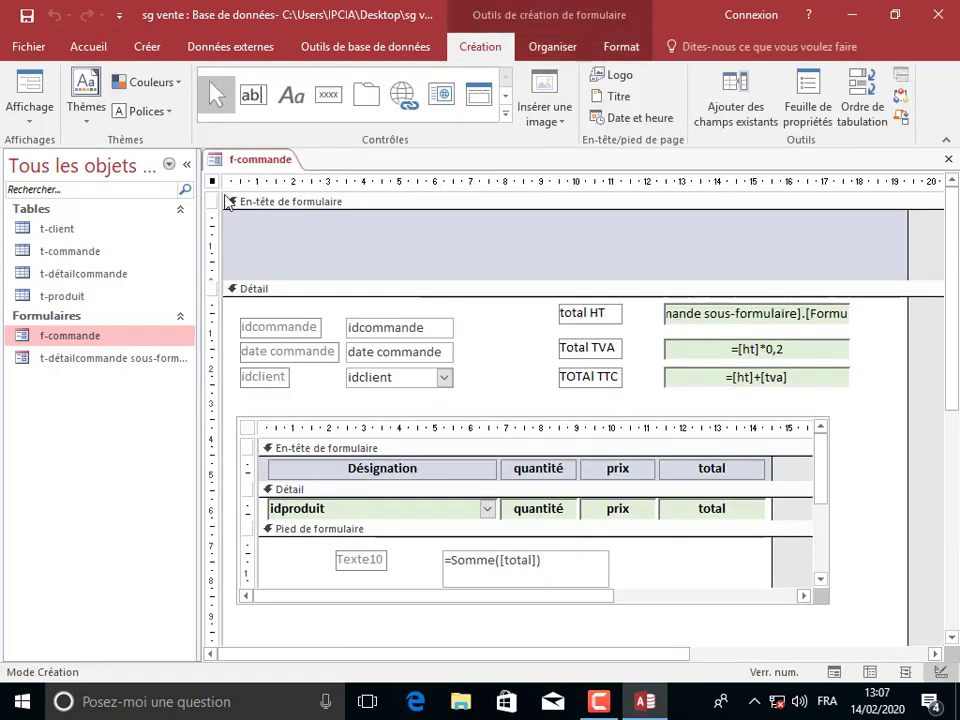
pyautogui.doubleClick(212, 182)
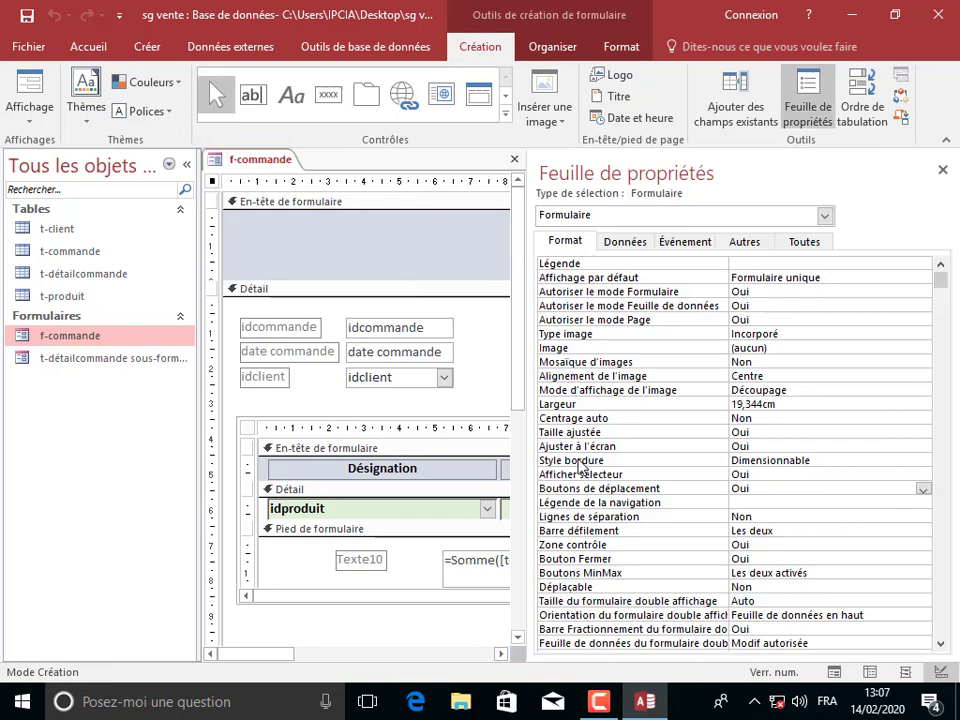
pyautogui.doubleClick(750, 476)
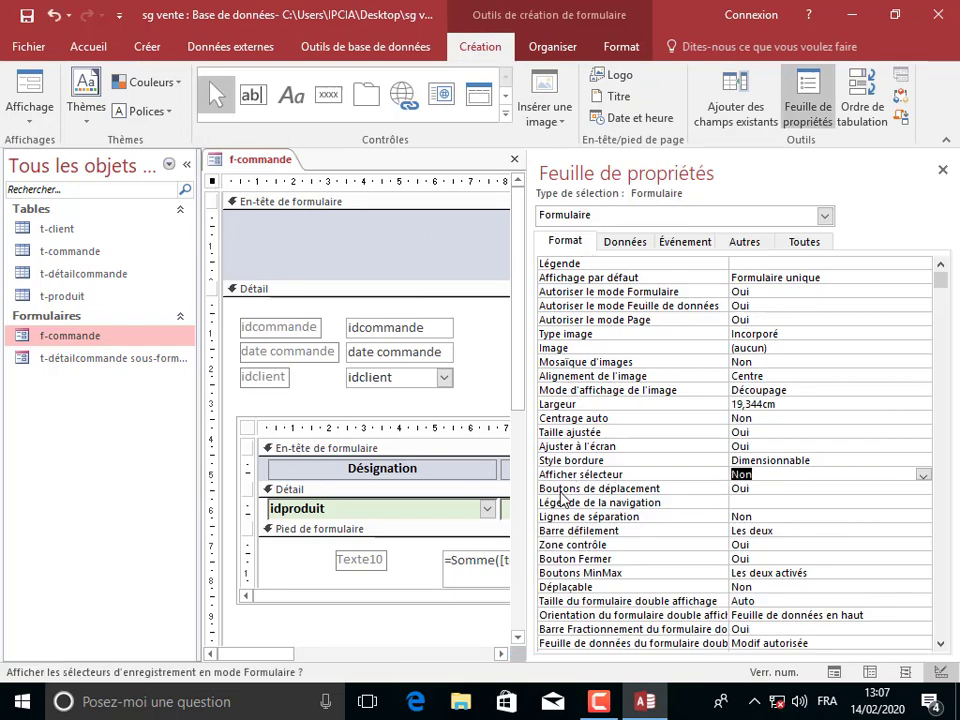
pyautogui.doubleClick(755, 489)
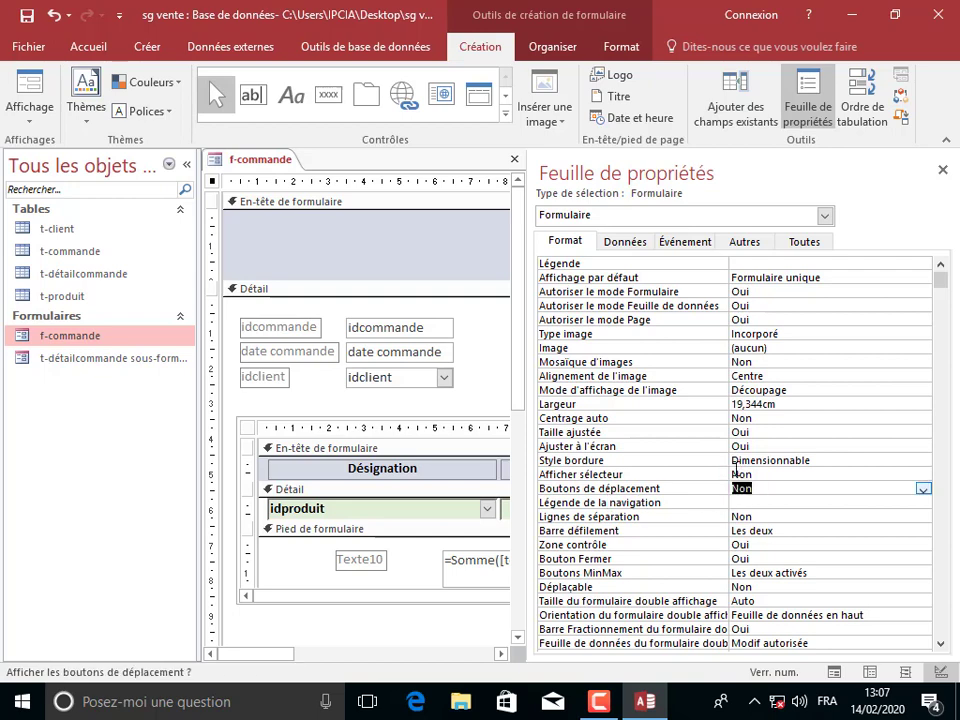
pyautogui.click(29, 90)
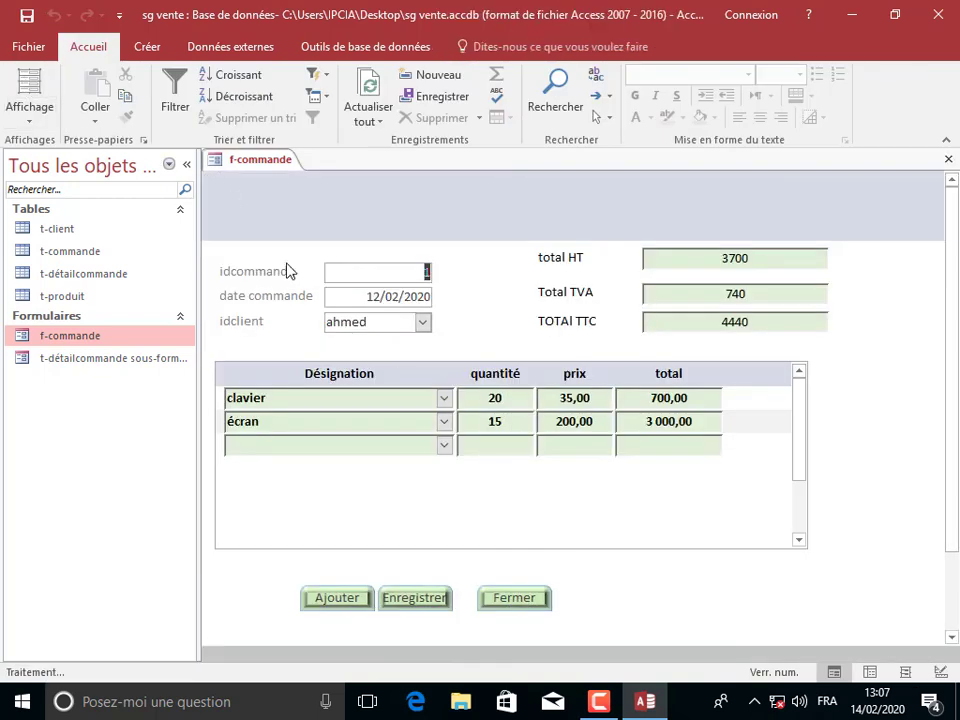
# Add a new order in f-commande dated 14/02/2020 and choose the third client in the idclient list.
pyautogui.click(337, 597)
pyautogui.click(403, 299)
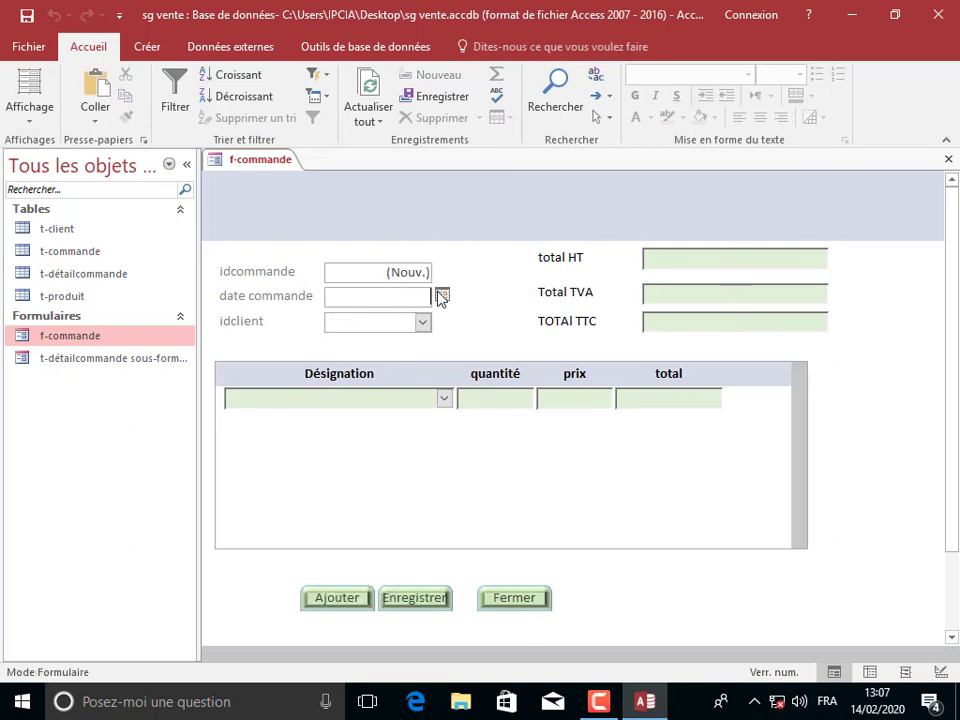
pyautogui.click(441, 296)
pyautogui.click(382, 375)
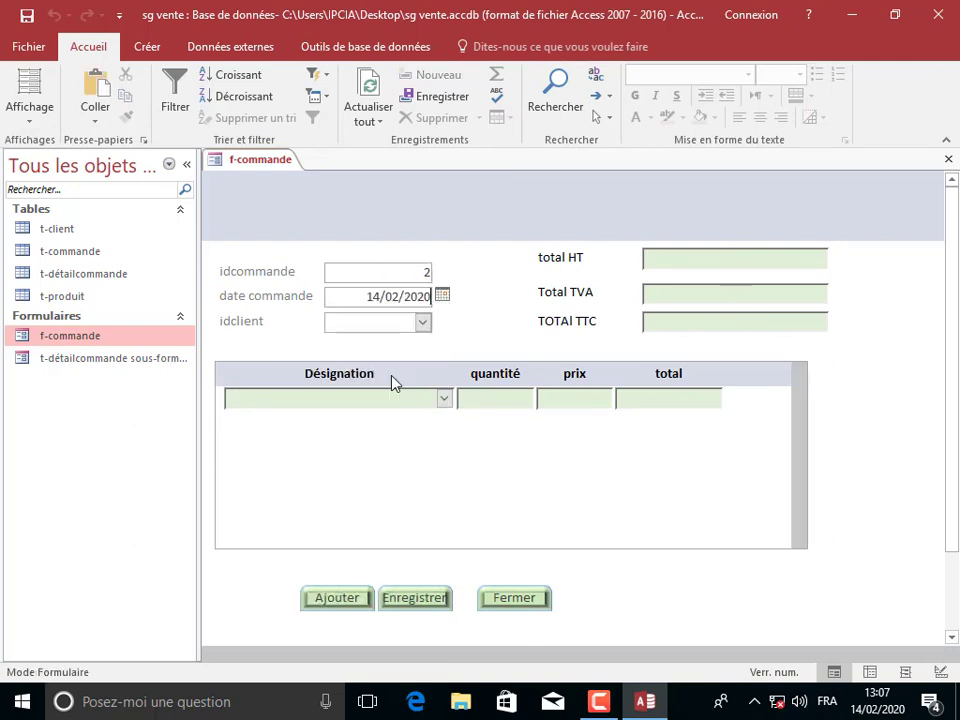
pyautogui.click(422, 322)
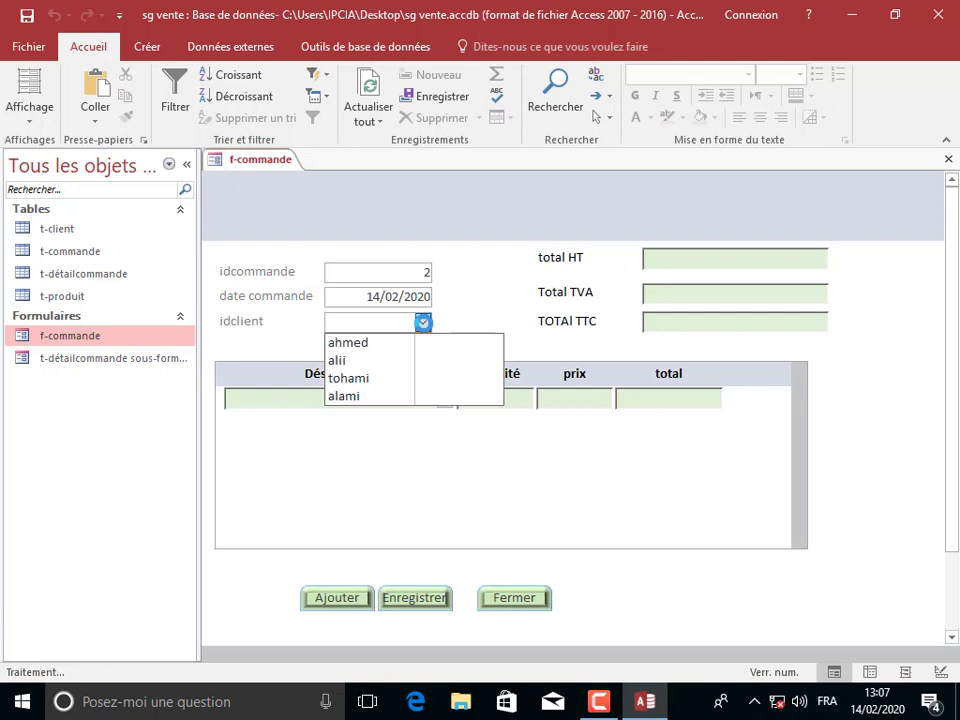
pyautogui.click(374, 388)
# Fill in the first order line with product ordinateur, quantity 100 and price 1 500.
pyautogui.click(443, 404)
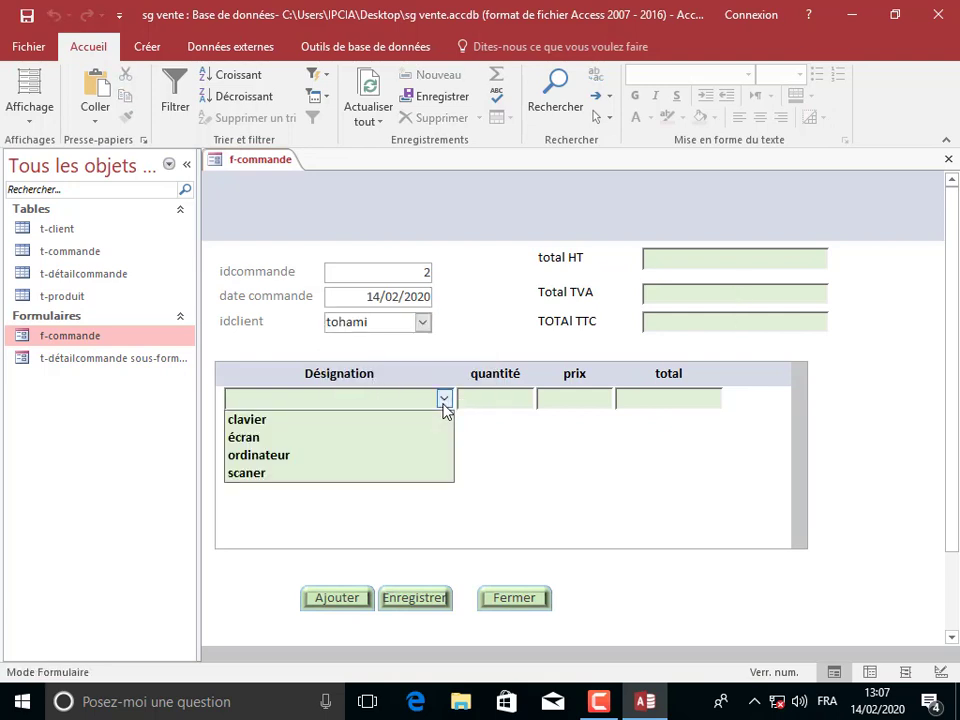
pyautogui.click(362, 459)
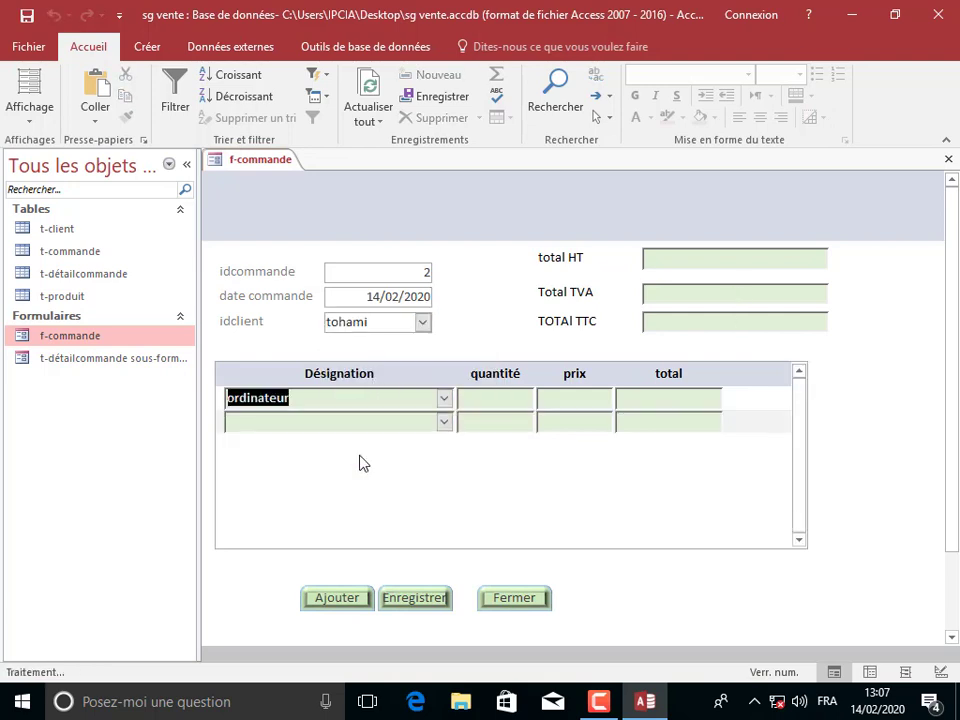
pyautogui.click(482, 397)
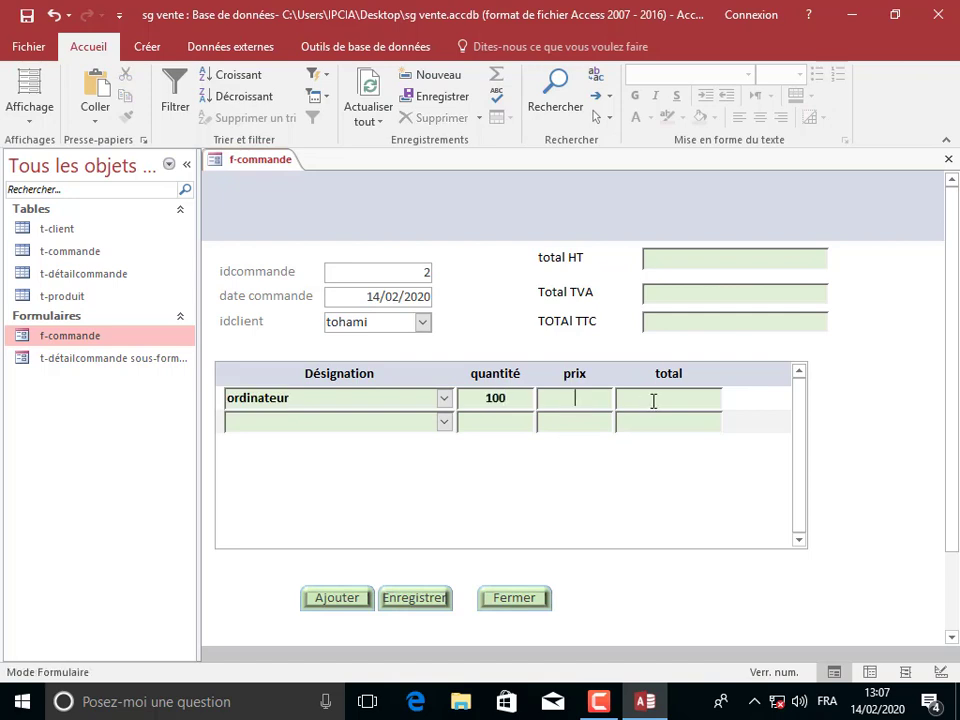
pyautogui.write('1 500')
pyautogui.press('Tab')
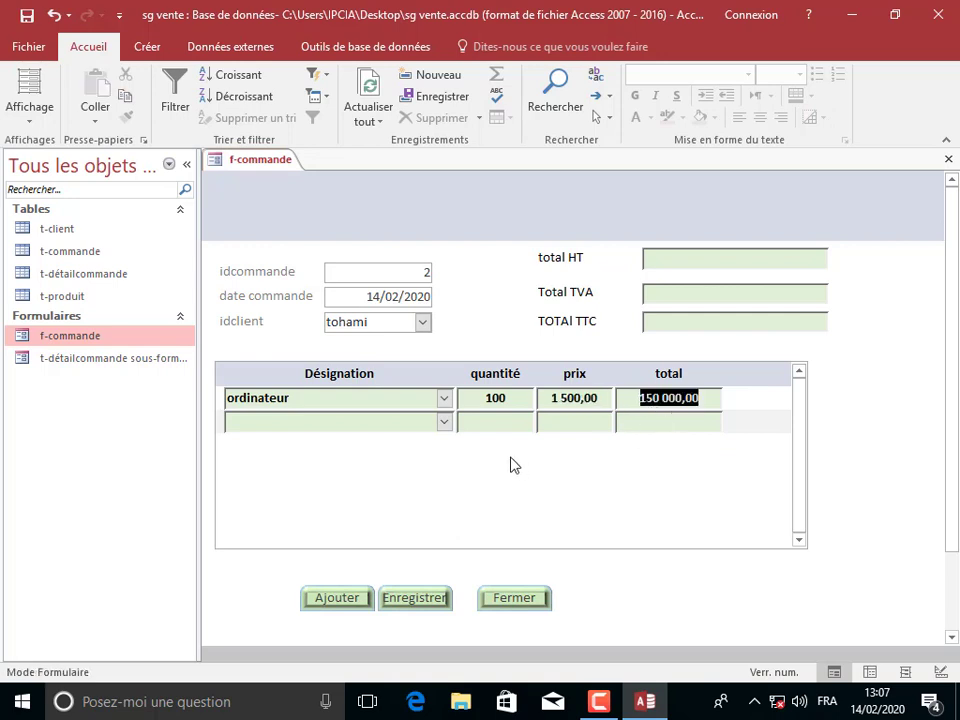
# Fill in the second order line with product clavier, quantity 100 and price 25.
pyautogui.click(442, 422)
pyautogui.click(356, 443)
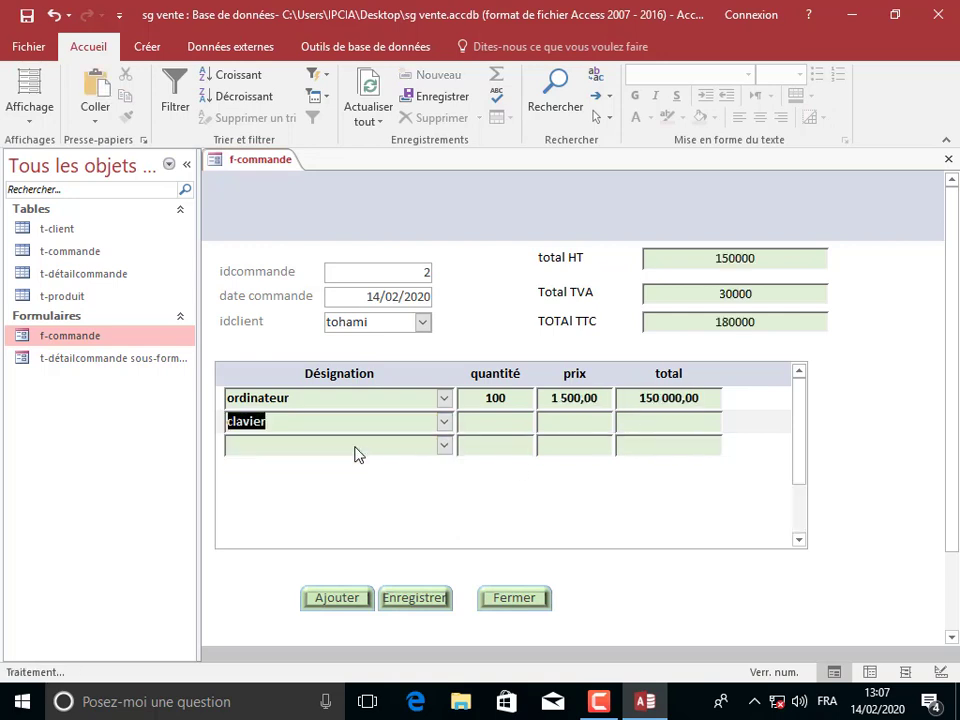
pyautogui.click(488, 422)
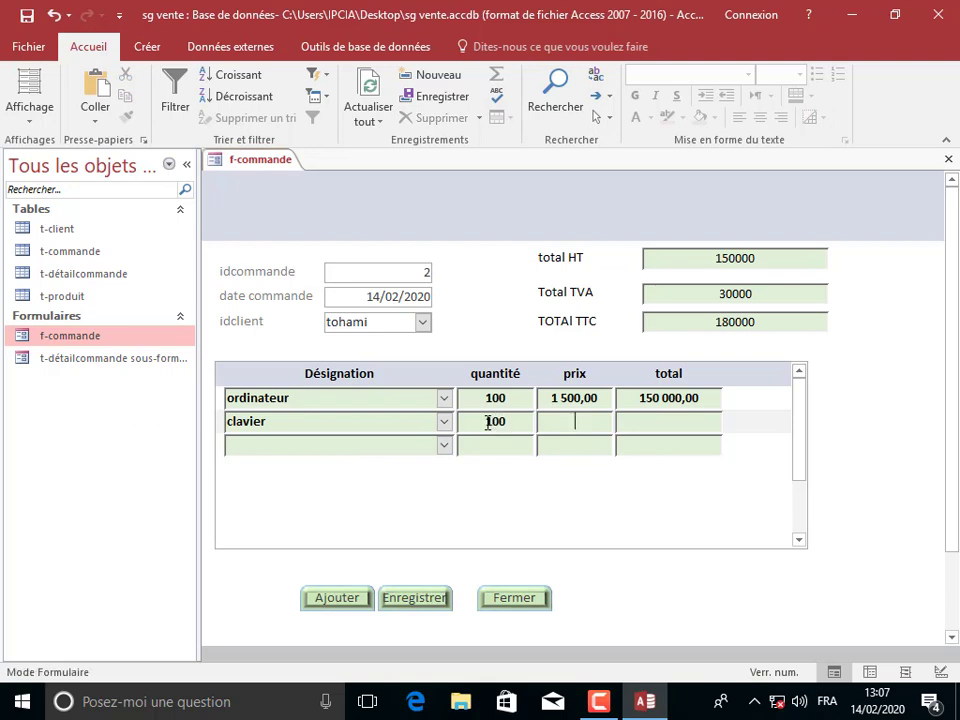
pyautogui.write('25')
pyautogui.press('Tab')
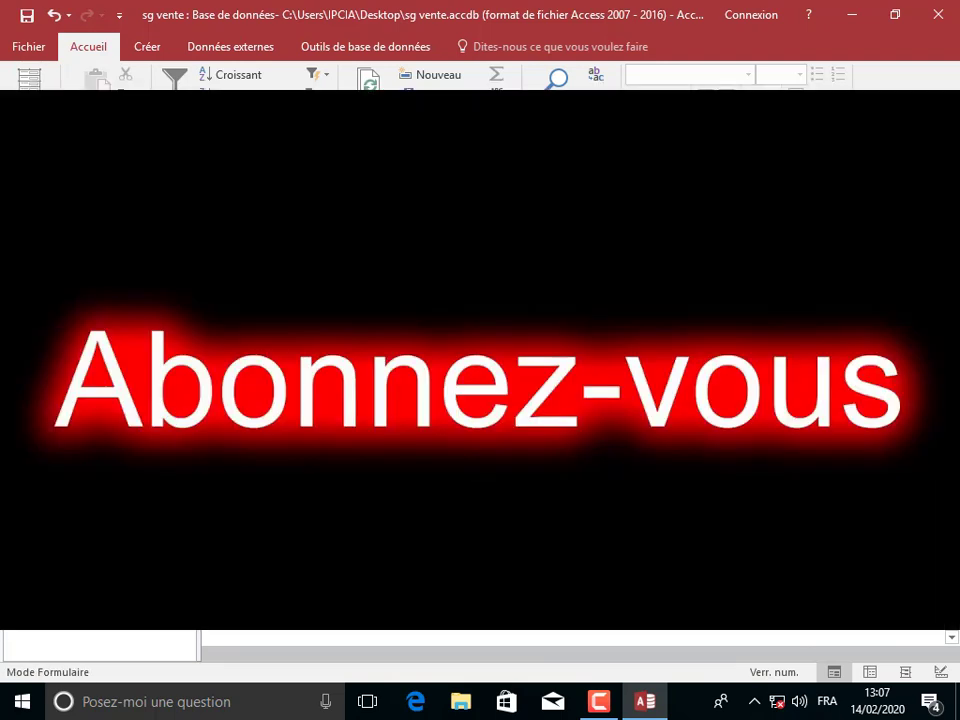